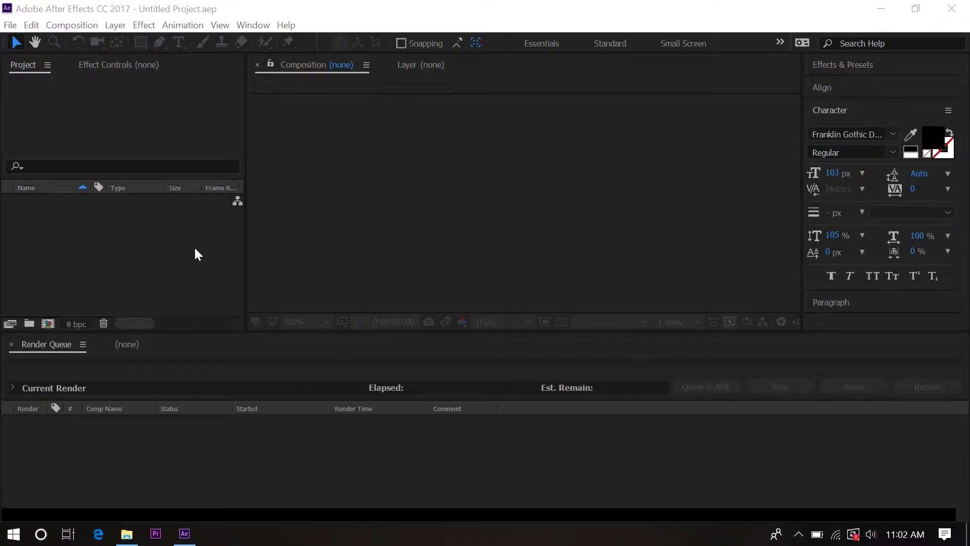
- Bring After Effects into focus and open the Composition menu
{"action": "left_click", "coordinate": [197, 254]}
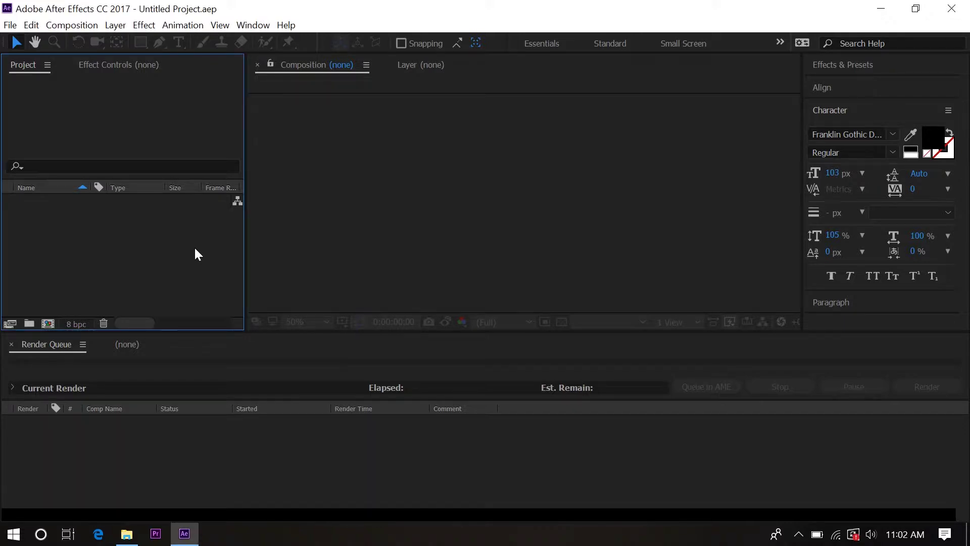
{"action": "left_click", "coordinate": [84, 24]}
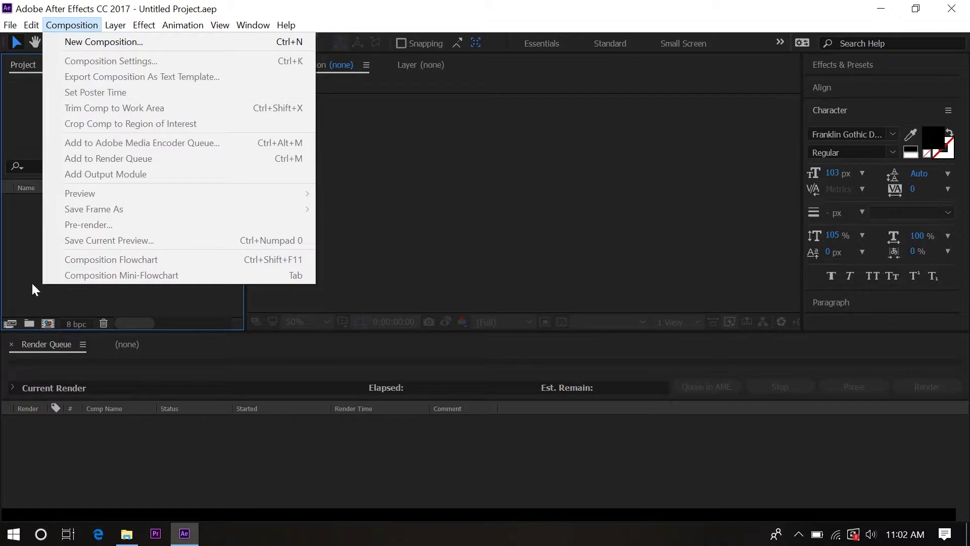
- Make a new composition called Animasinya at 1920×1080 pixels
{"action": "key", "text": "ctrl+n"}
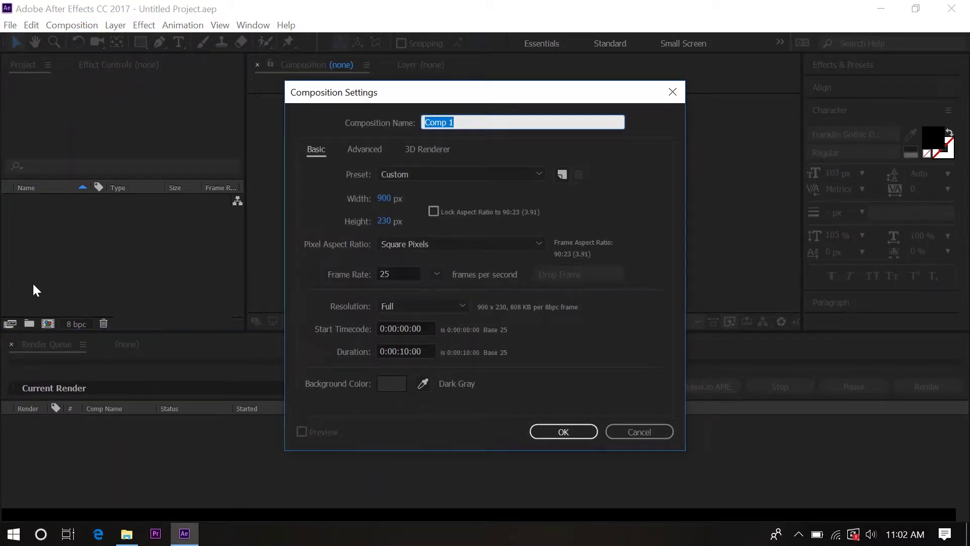
{"action": "left_click", "coordinate": [386, 198]}
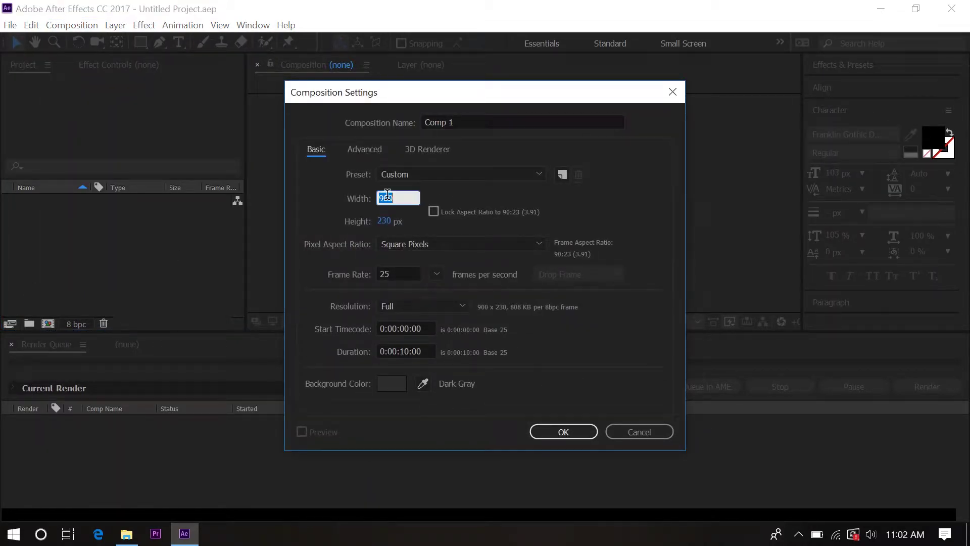
{"action": "type", "text": "1920"}
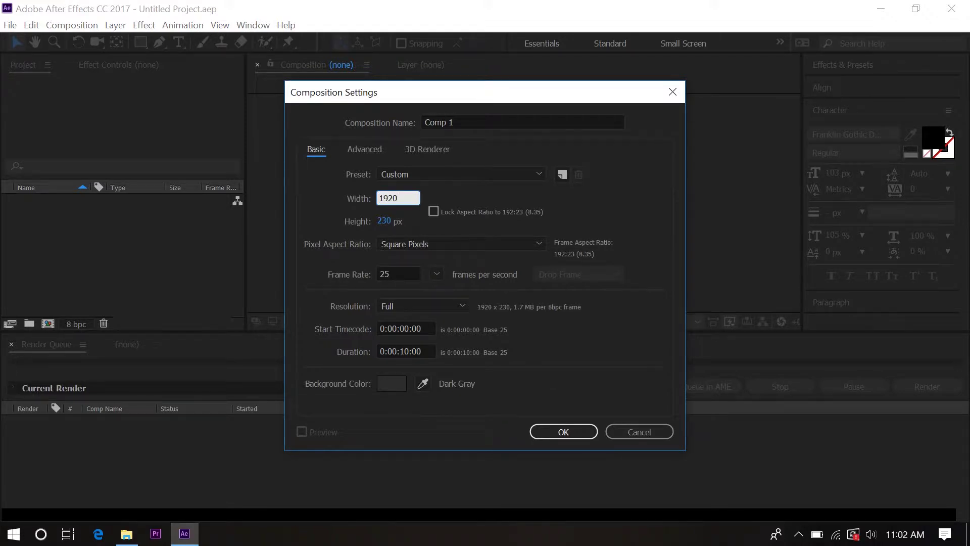
{"action": "left_click", "coordinate": [385, 221]}
{"action": "type", "text": "1080"}
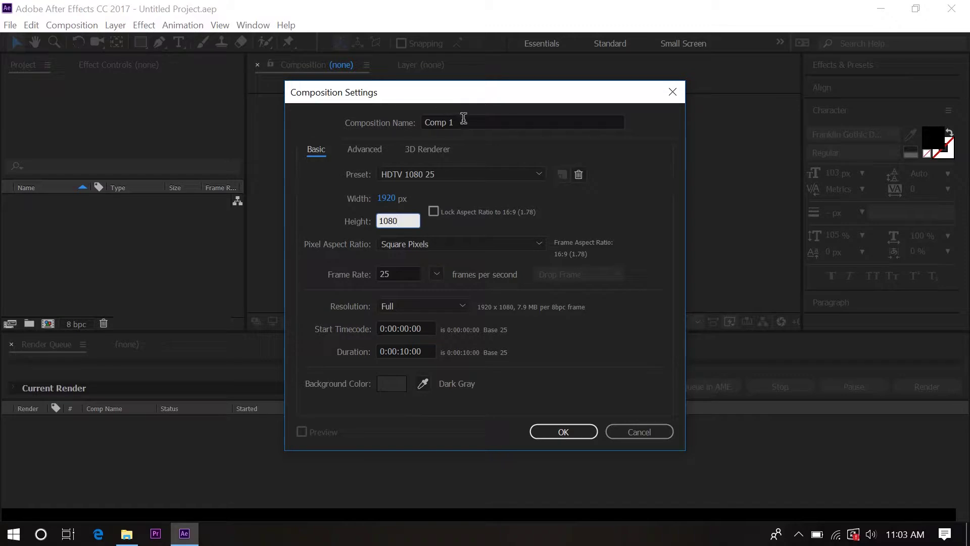
{"action": "left_click", "coordinate": [457, 121]}
{"action": "type", "text": "Animasinya"}
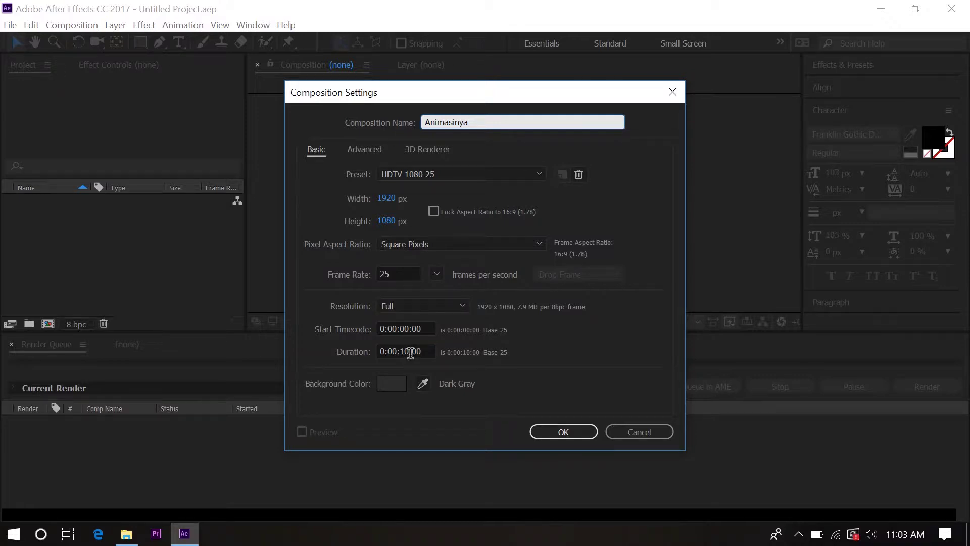
{"action": "left_click", "coordinate": [566, 429]}
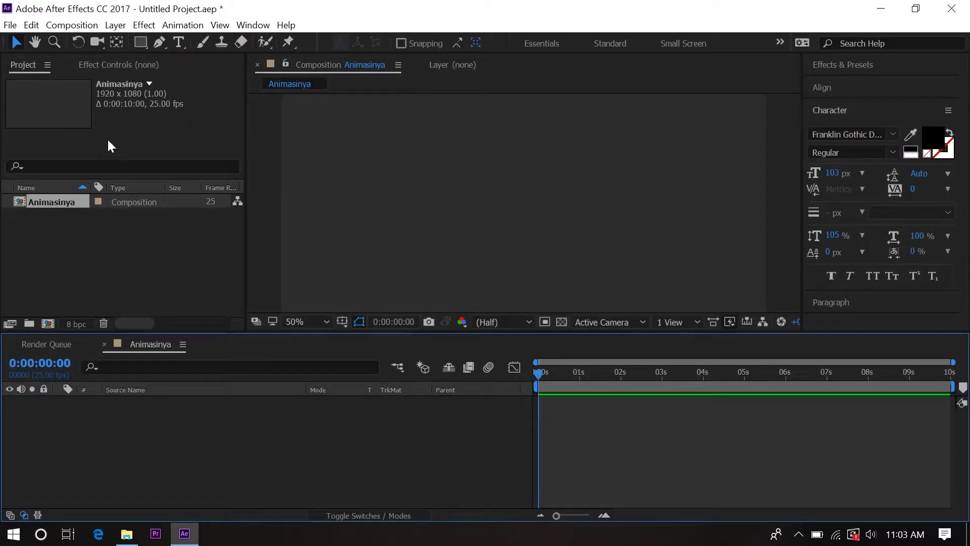
- Choose the Rectangle tool with a white (FFFFFF) fill
{"action": "left_click", "coordinate": [141, 41]}
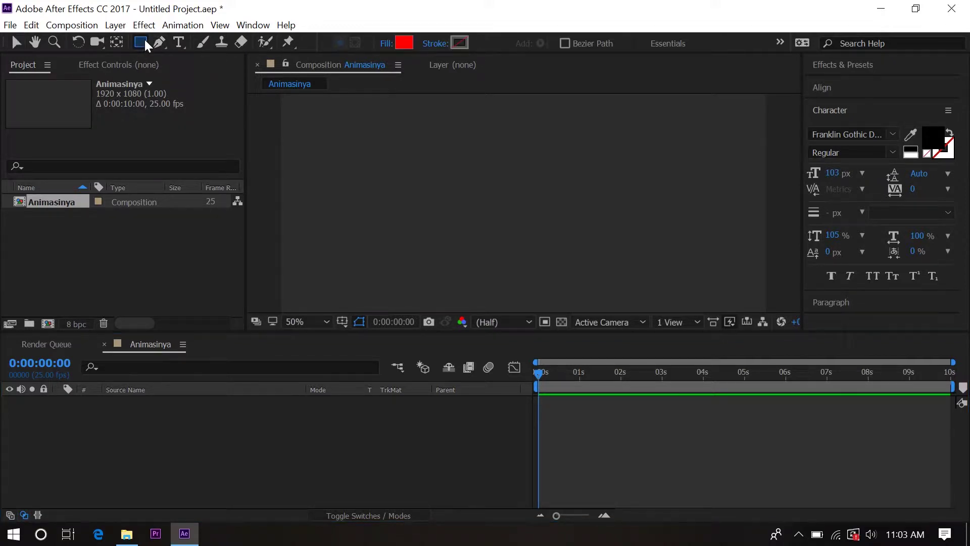
{"action": "left_click", "coordinate": [404, 43]}
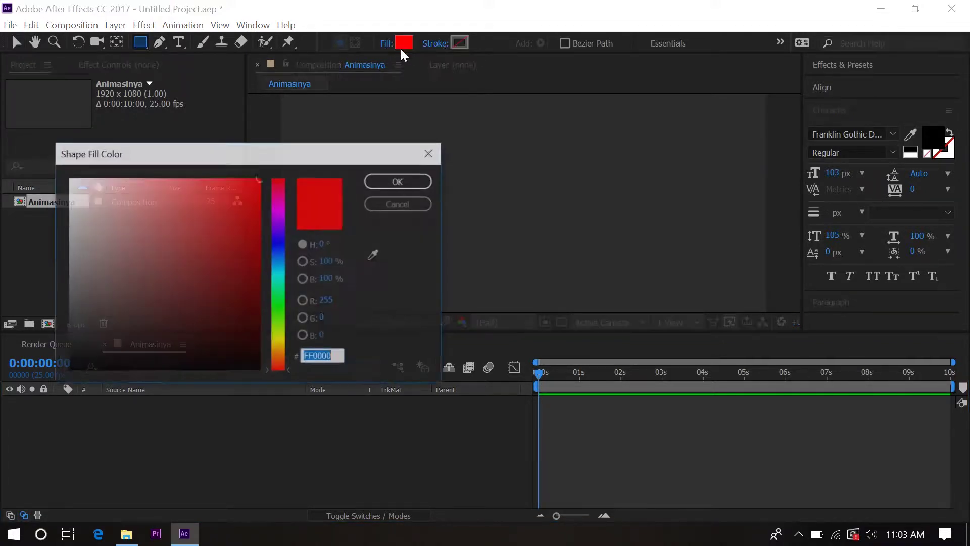
{"action": "mouse_move", "coordinate": [213, 190]}
{"action": "left_mouse_down"}
{"action": "mouse_move", "coordinate": [90, 190]}
{"action": "mouse_move", "coordinate": [57, 176]}
{"action": "left_mouse_up"}
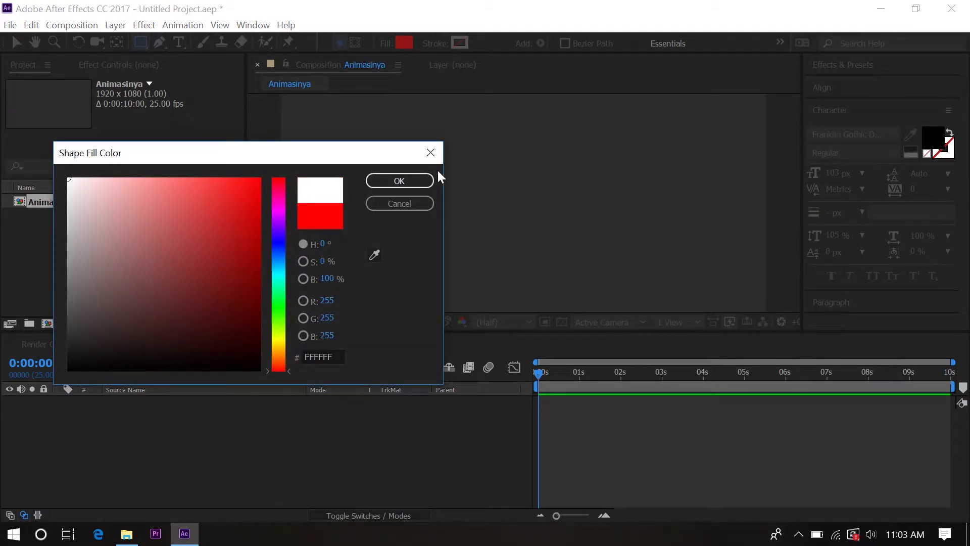
{"action": "left_click", "coordinate": [399, 181]}
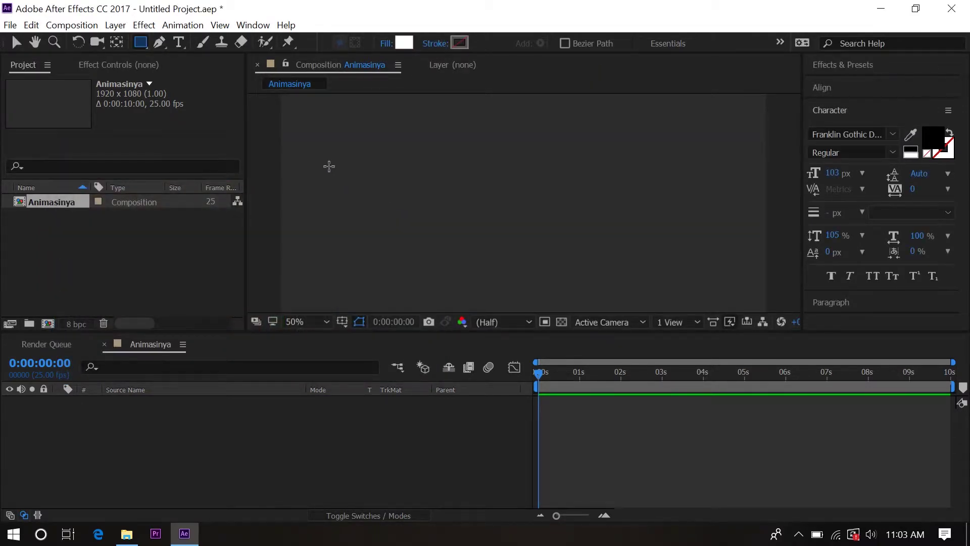
- Draw a wide rectangle card and centre it horizontally and vertically in the composition
{"action": "mouse_move", "coordinate": [319, 167]}
{"action": "left_mouse_down"}
{"action": "mouse_move", "coordinate": [366, 214]}
{"action": "mouse_move", "coordinate": [732, 235]}
{"action": "mouse_move", "coordinate": [722, 232]}
{"action": "left_mouse_up"}
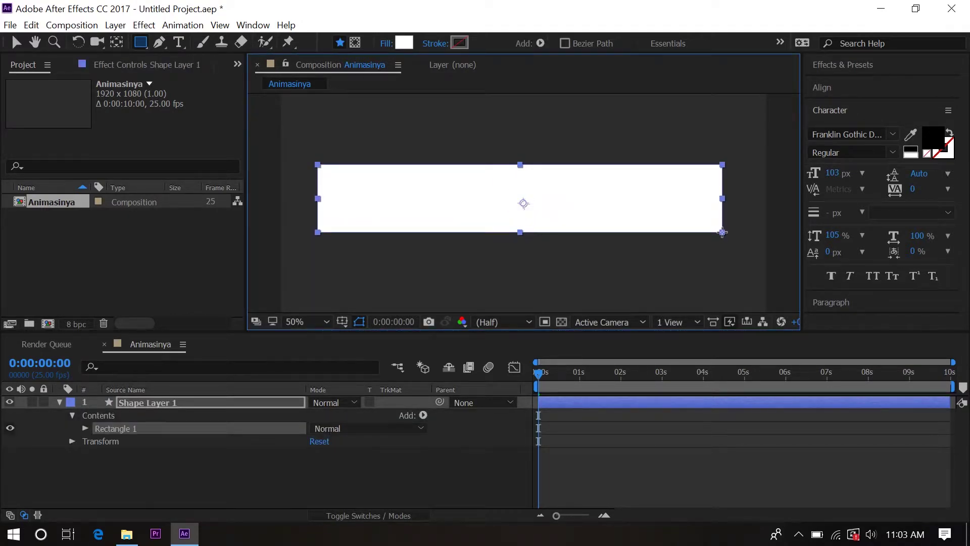
{"action": "key", "text": "v"}
{"action": "left_click", "coordinate": [825, 89]}
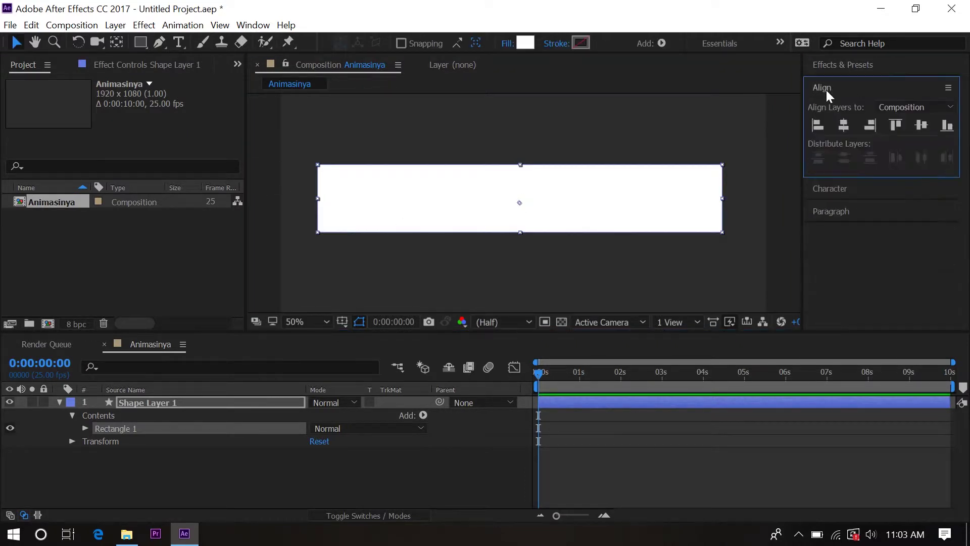
{"action": "left_click", "coordinate": [844, 125]}
{"action": "left_click", "coordinate": [921, 124]}
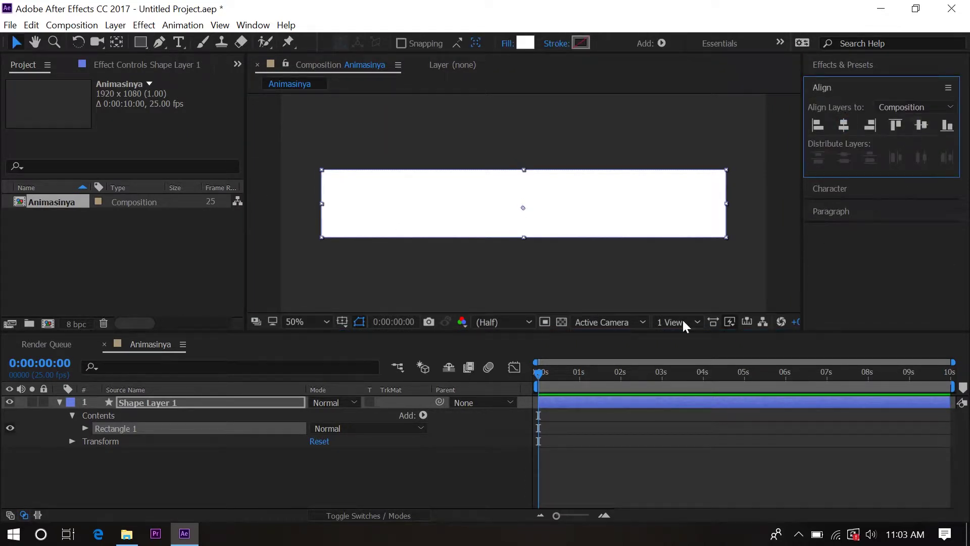
- Set Rectangle Path 1 Roundness to 38 on the white card
{"action": "left_click", "coordinate": [84, 428]}
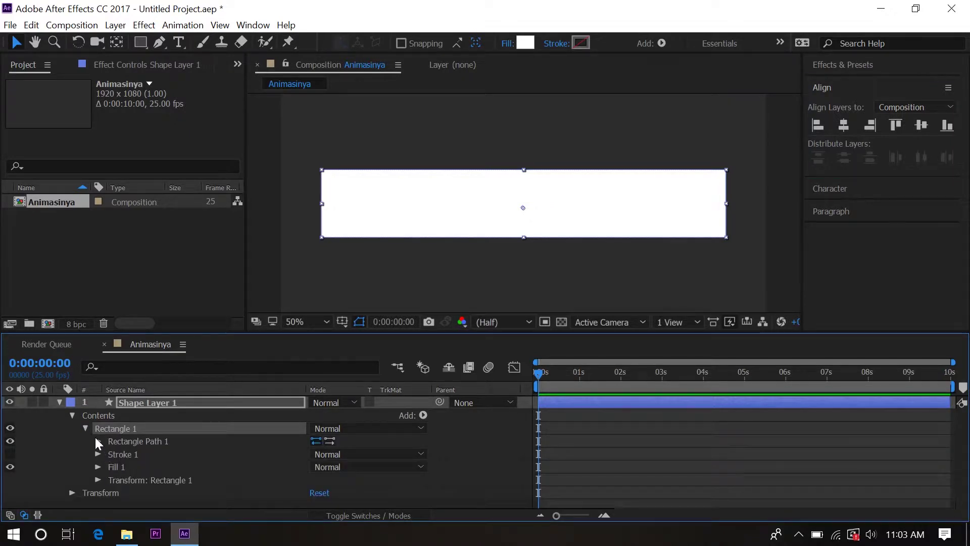
{"action": "left_click", "coordinate": [98, 441]}
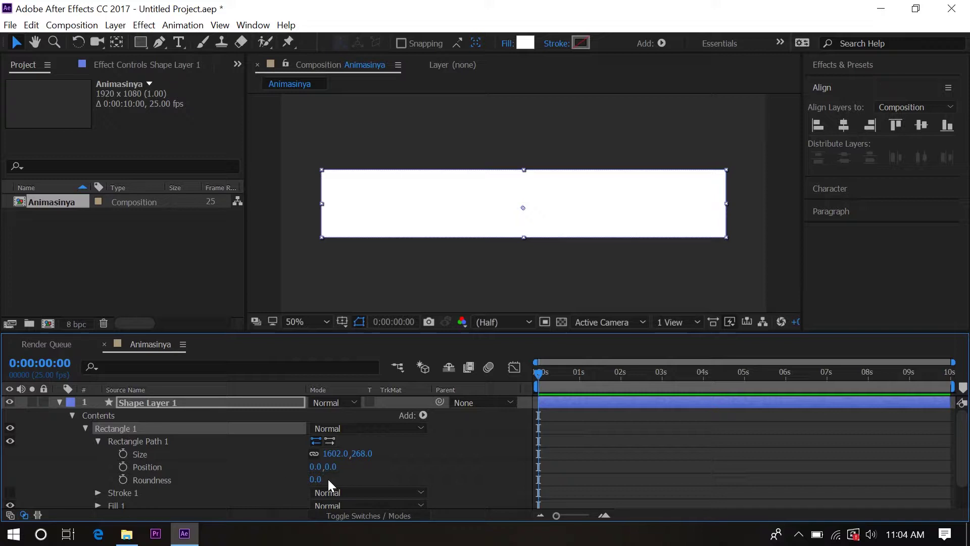
{"action": "left_click_drag", "start_coordinate": [315, 479], "coordinate": [344, 479]}
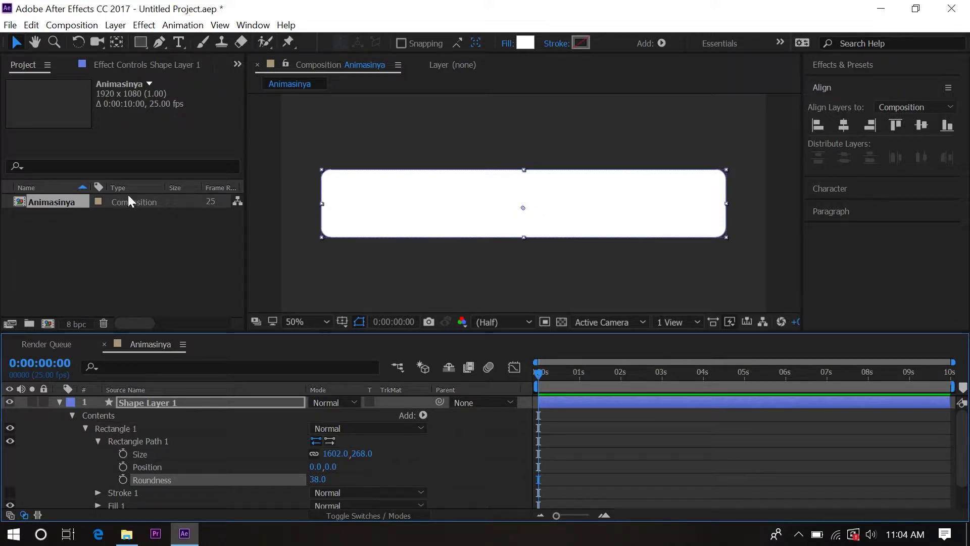
{"action": "left_click", "coordinate": [59, 401]}
{"action": "left_click", "coordinate": [225, 430]}
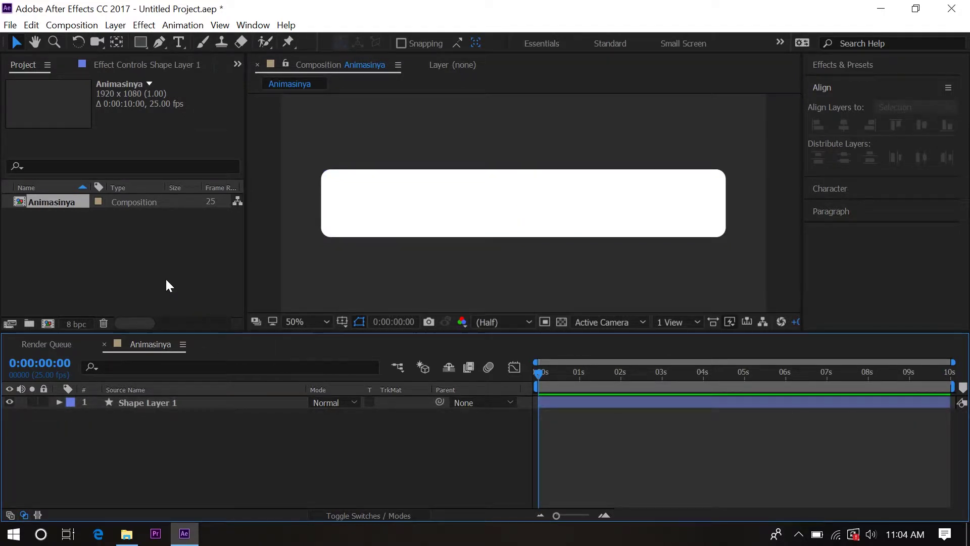
- Set up a new composition named Foto at 500×500 pixels
{"action": "left_click", "coordinate": [120, 239]}
{"action": "key", "text": "ctrl+n"}
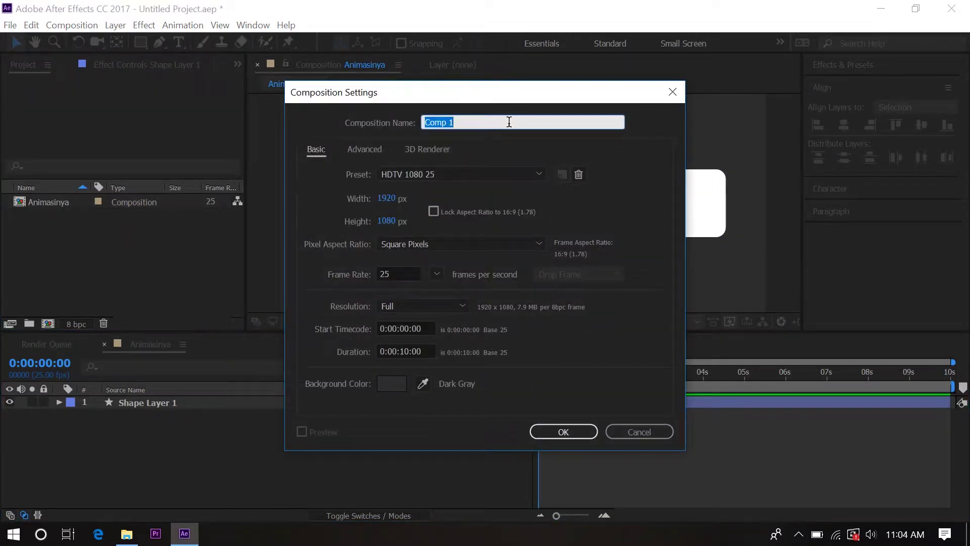
{"action": "type", "text": "Foto"}
{"action": "left_click", "coordinate": [387, 198]}
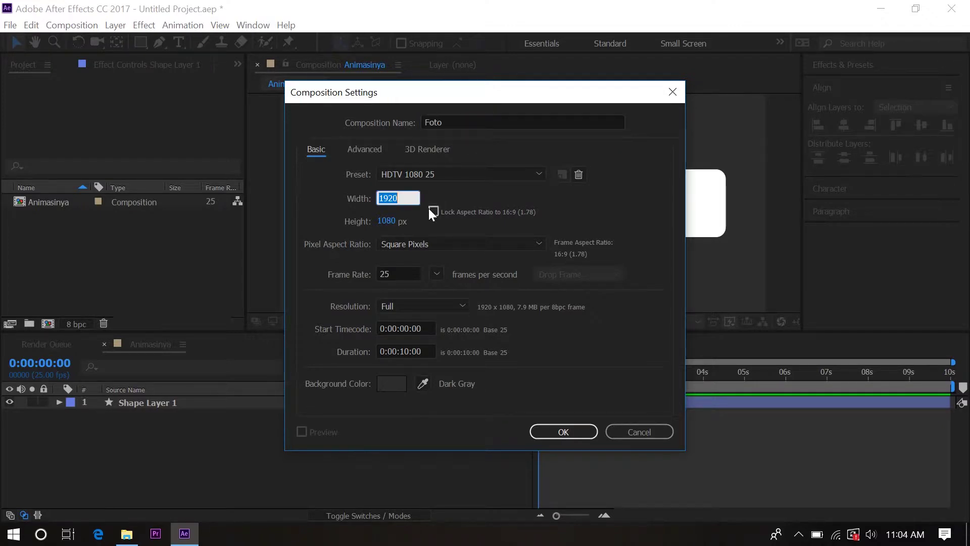
{"action": "type", "text": "500"}
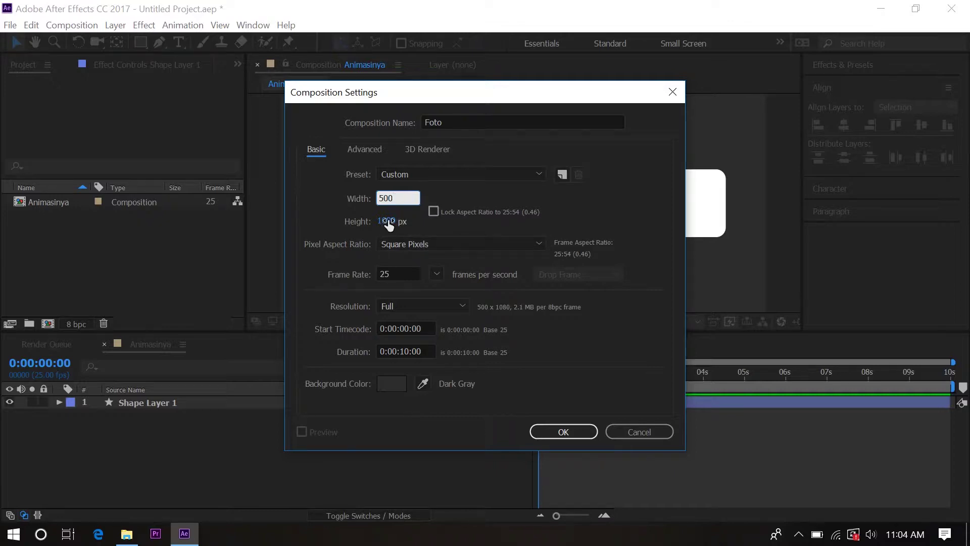
{"action": "left_click", "coordinate": [387, 221]}
{"action": "type", "text": "500"}
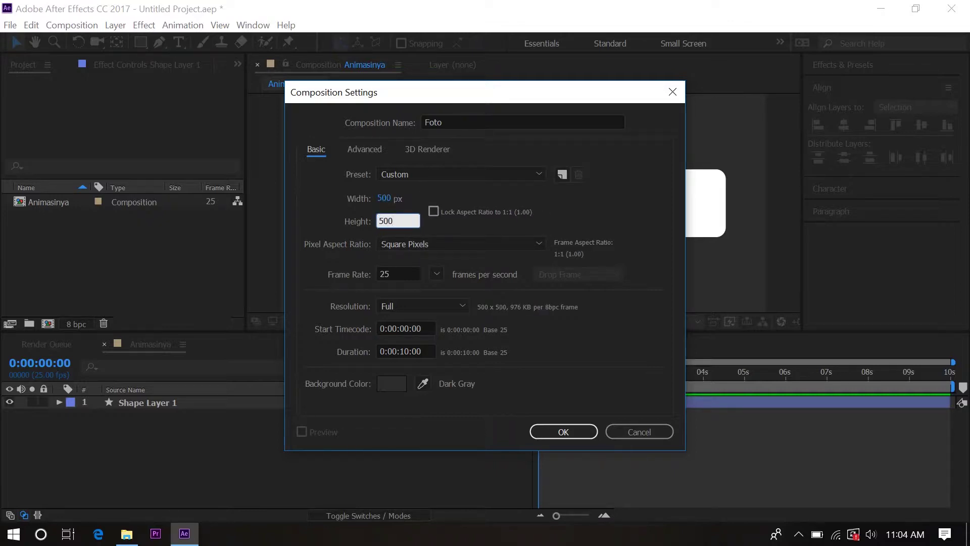
{"action": "key", "text": "Return"}
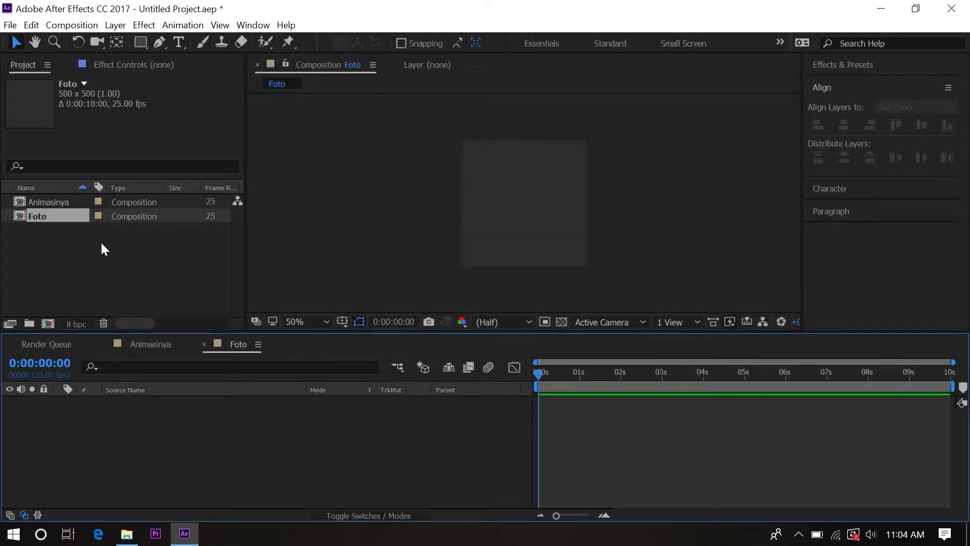
- Import IMG_8840.JPG and add it as a layer in the Foto timeline
{"action": "right_click", "coordinate": [84, 249]}
{"action": "mouse_move", "coordinate": [154, 322]}
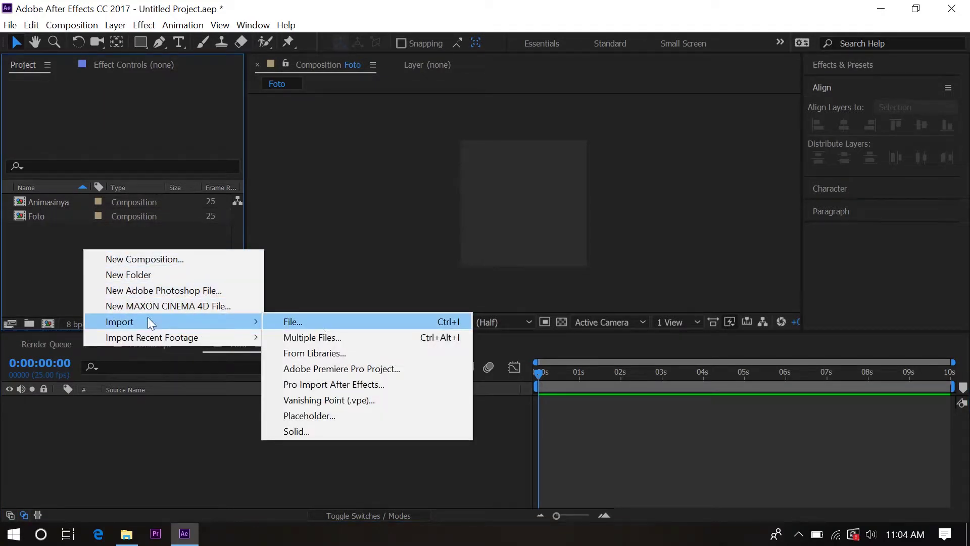
{"action": "right_click", "coordinate": [43, 253]}
{"action": "right_click", "coordinate": [43, 253]}
{"action": "mouse_move", "coordinate": [162, 326]}
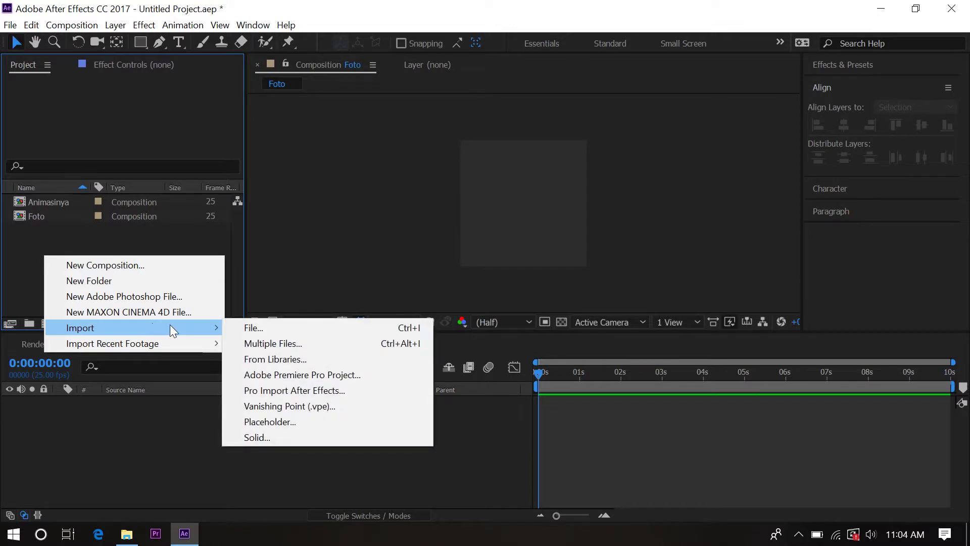
{"action": "left_click", "coordinate": [254, 327]}
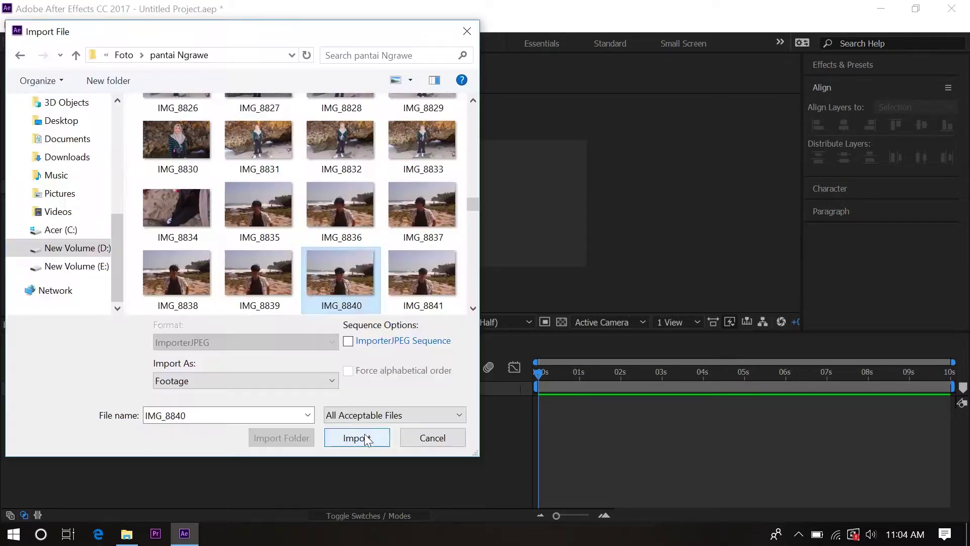
{"action": "left_click", "coordinate": [365, 433]}
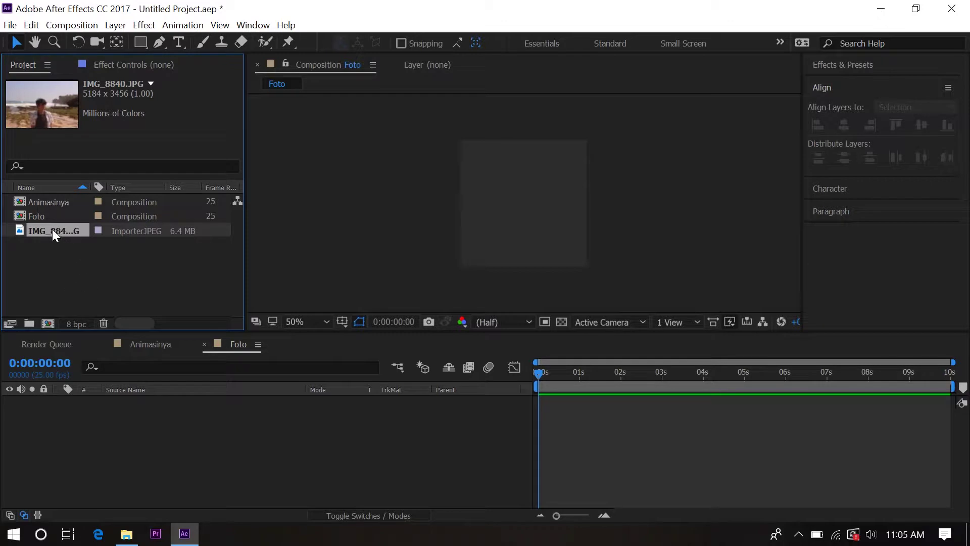
{"action": "left_click_drag", "start_coordinate": [53, 229], "coordinate": [121, 408]}
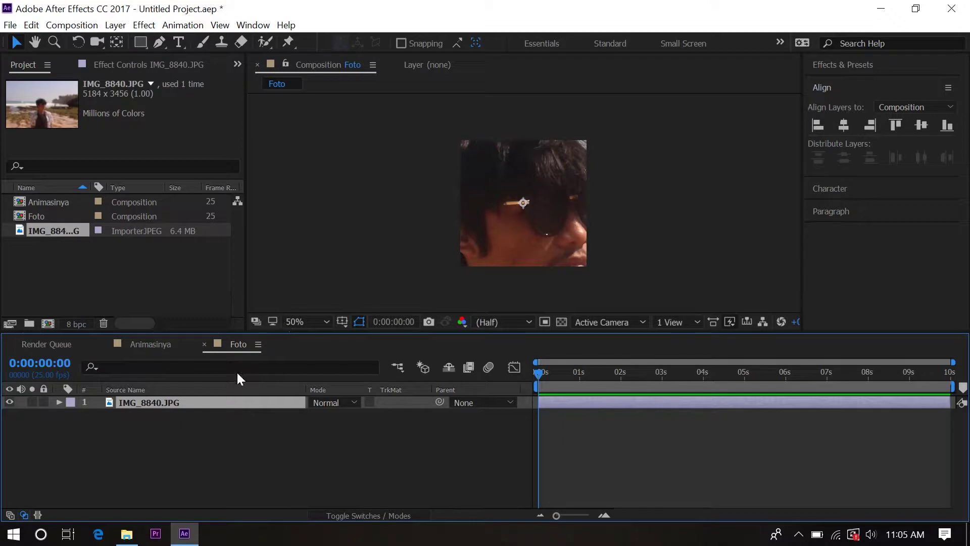
- Scale the IMG_8840.JPG layer to 24% and move it to position 250,195
{"action": "key", "text": "s"}
{"action": "left_click_drag", "start_coordinate": [363, 422], "coordinate": [304, 421]}
{"action": "left_click", "coordinate": [203, 402]}
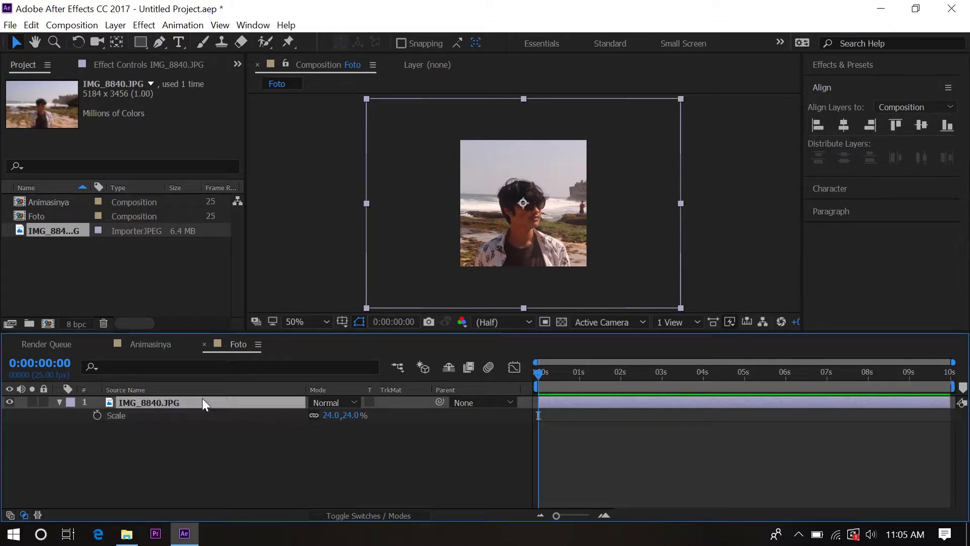
{"action": "key", "text": "shift+p"}
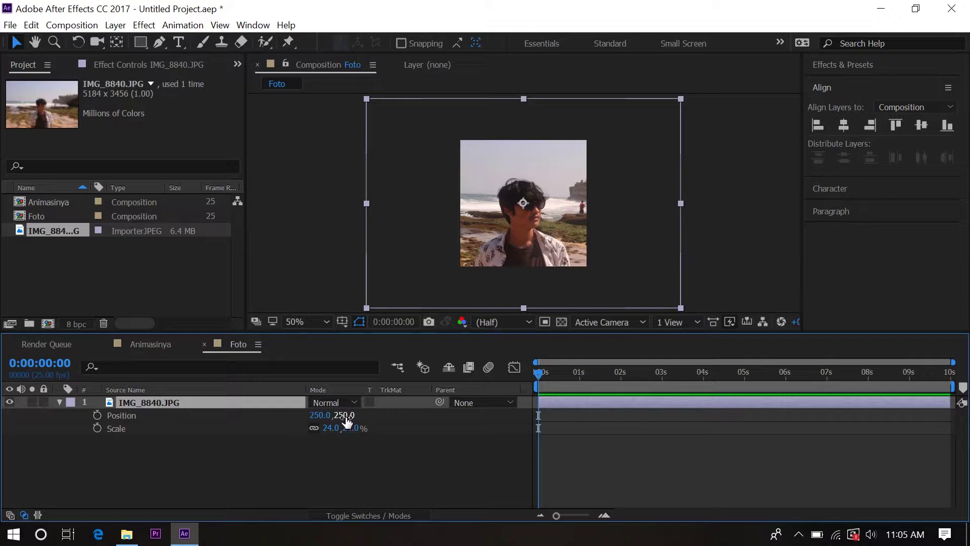
{"action": "left_click_drag", "start_coordinate": [346, 420], "coordinate": [312, 412]}
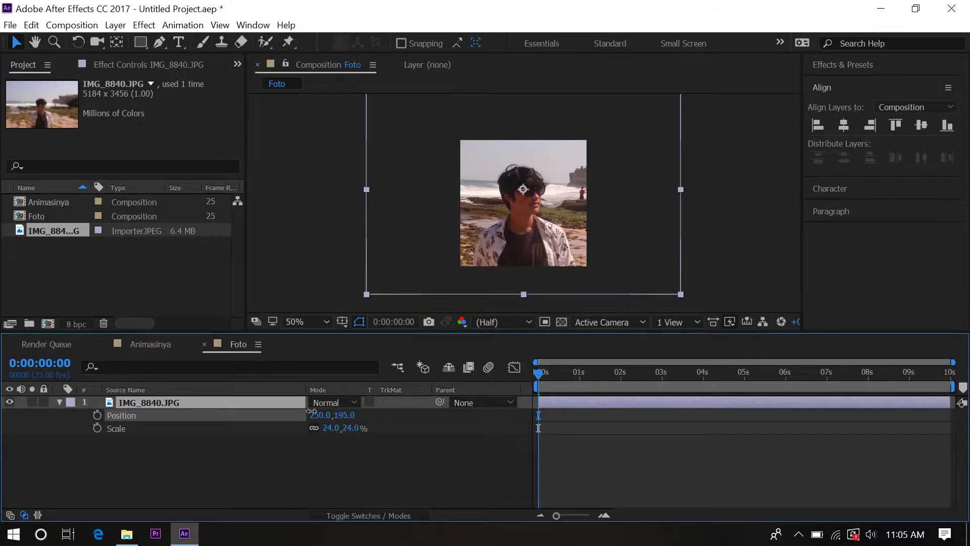
{"action": "left_click", "coordinate": [376, 477]}
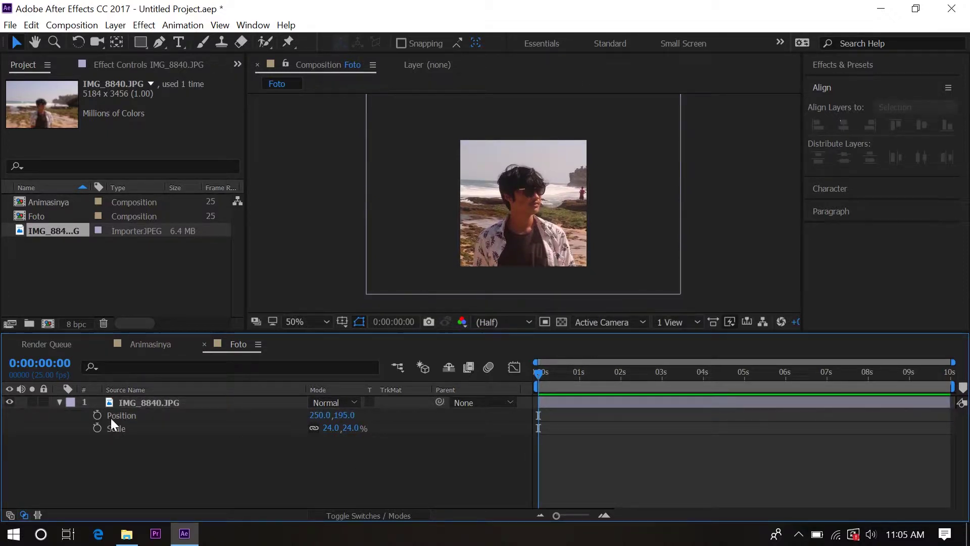
{"action": "left_click", "coordinate": [59, 402]}
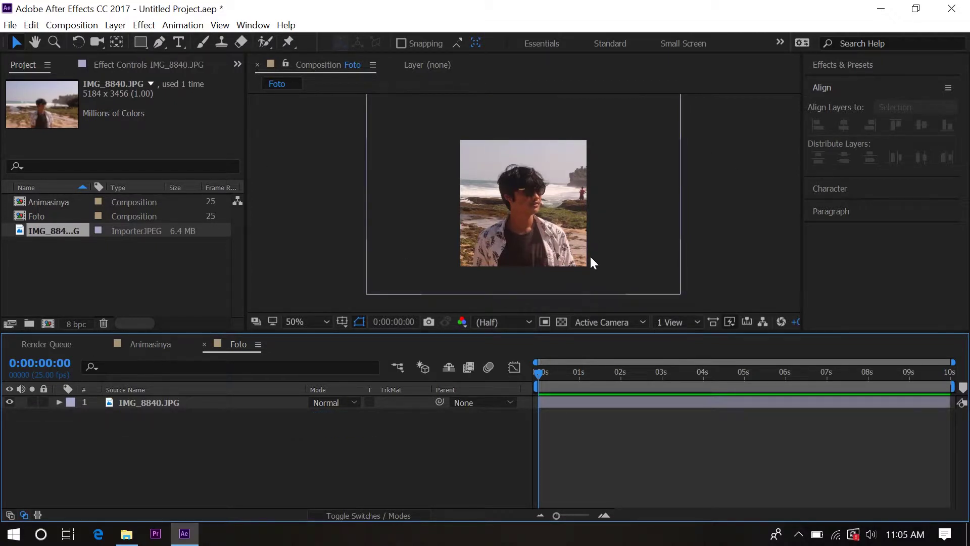
- Create an ellipse layer that fits the Foto frame
{"action": "left_click", "coordinate": [141, 43]}
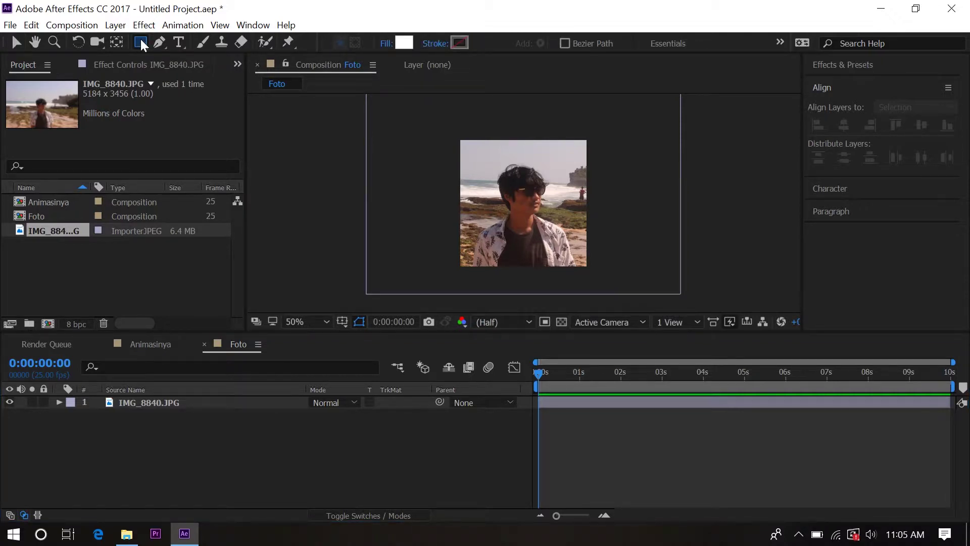
{"action": "key", "text": "q"}
{"action": "key", "text": "q"}
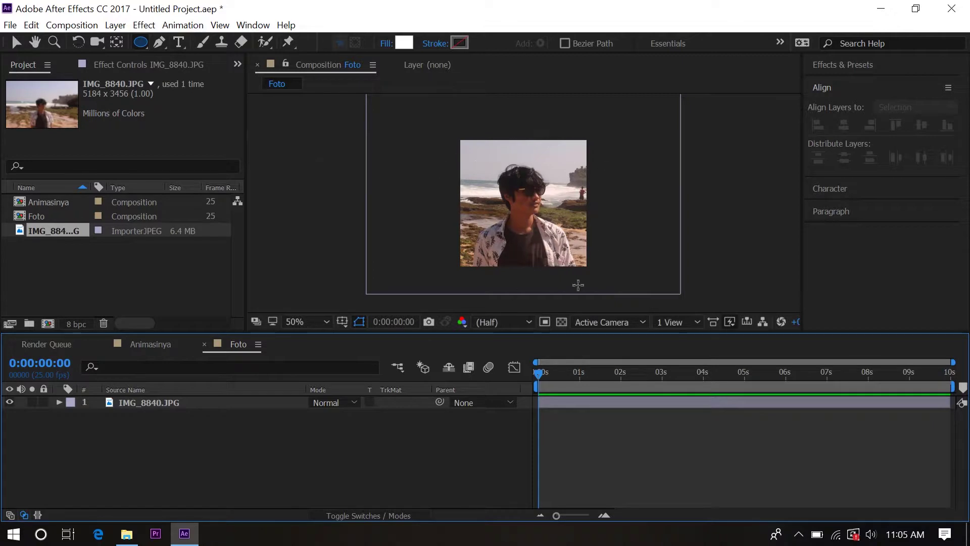
{"action": "double_click", "coordinate": [144, 43]}
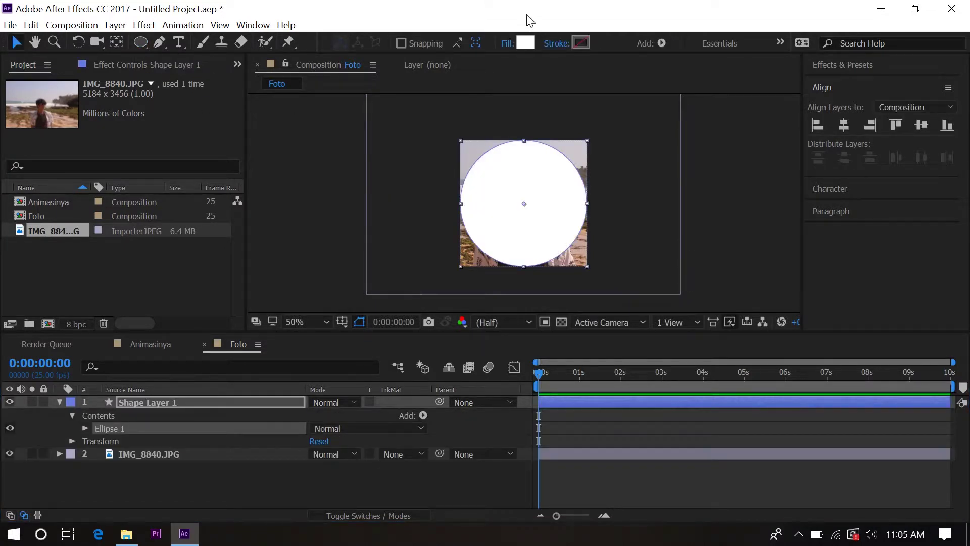
- Fill the circle with bright blue 001EFF and duplicate Shape Layer 1
{"action": "left_click", "coordinate": [528, 43]}
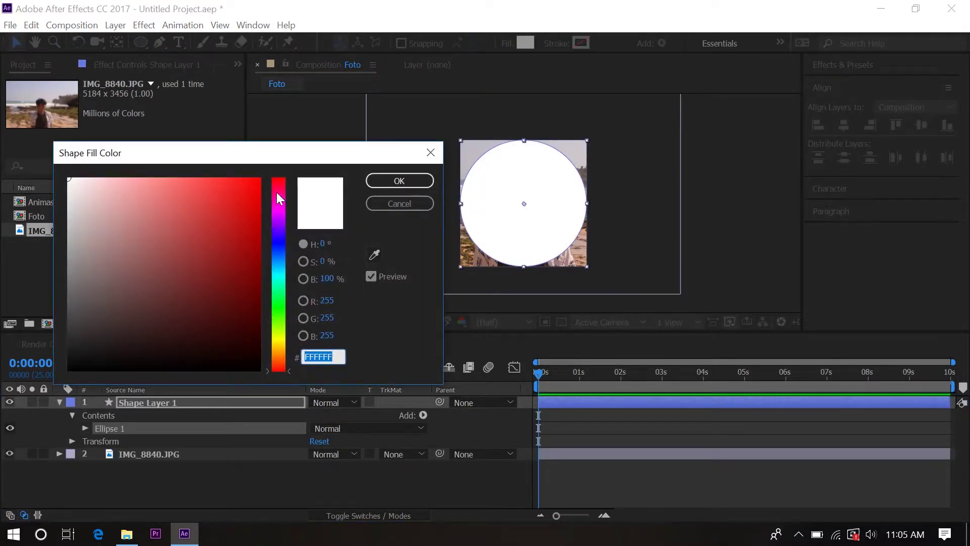
{"action": "left_click_drag", "start_coordinate": [277, 196], "coordinate": [285, 247]}
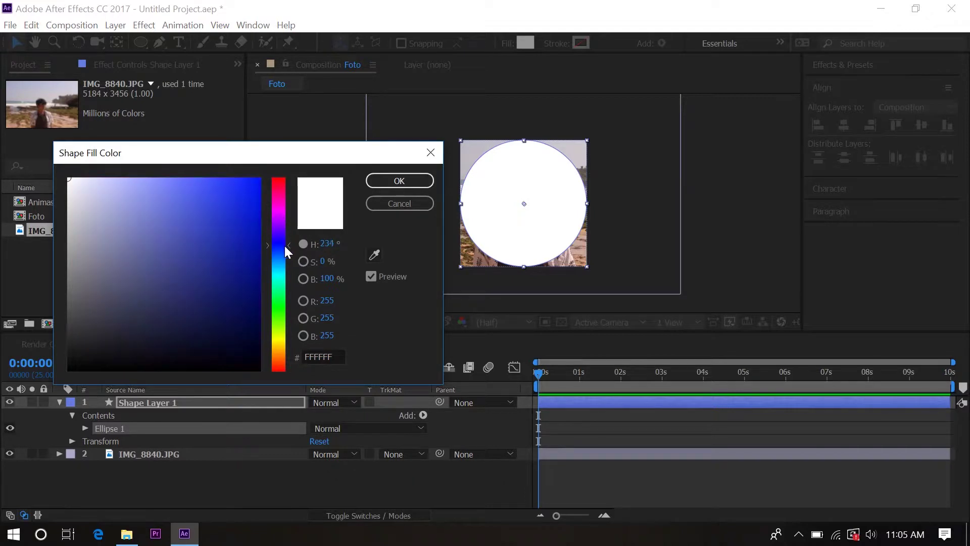
{"action": "left_click", "coordinate": [259, 179]}
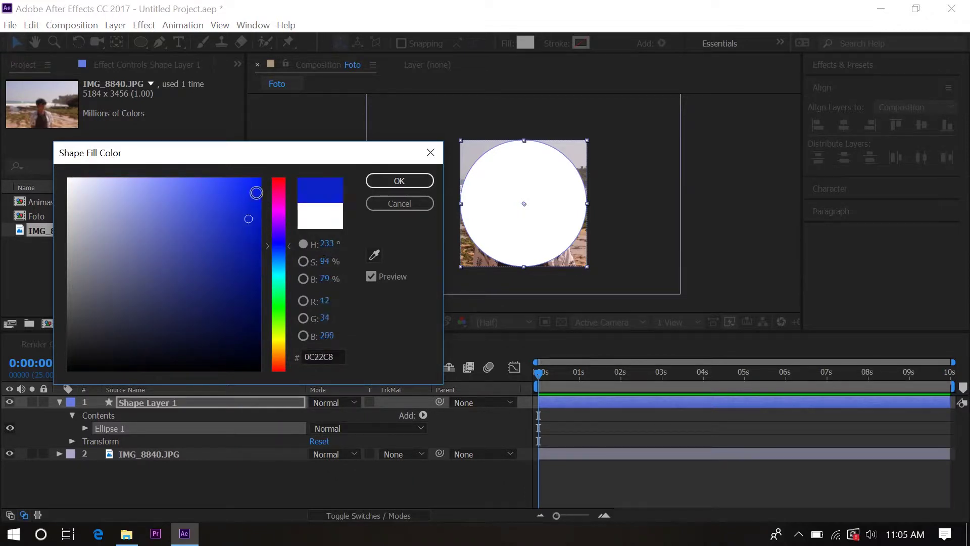
{"action": "left_click", "coordinate": [399, 181]}
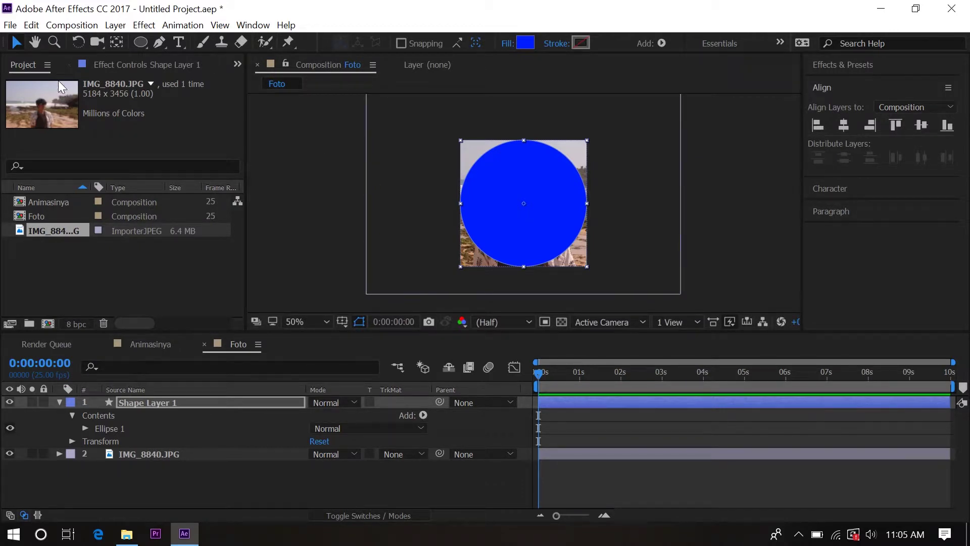
{"action": "left_click", "coordinate": [190, 400]}
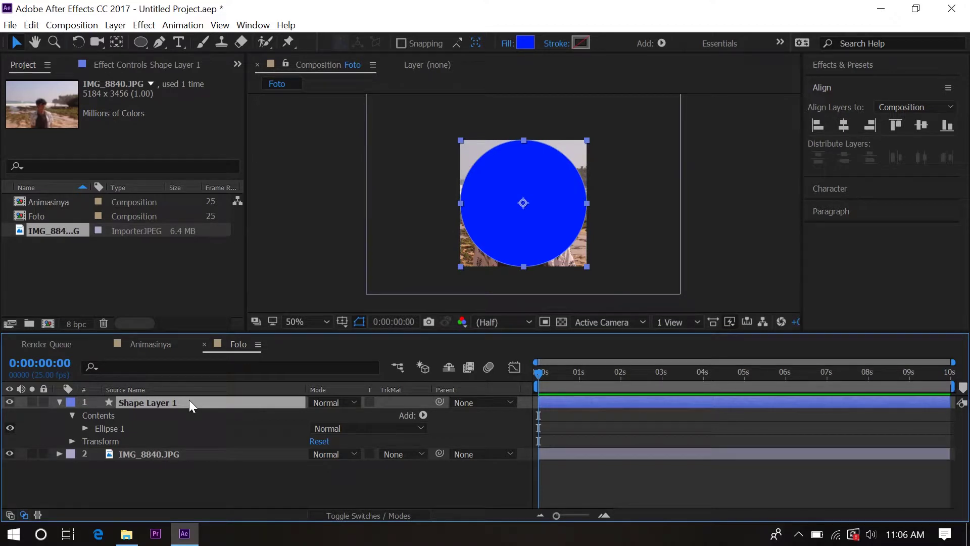
{"action": "key", "text": "ctrl+d"}
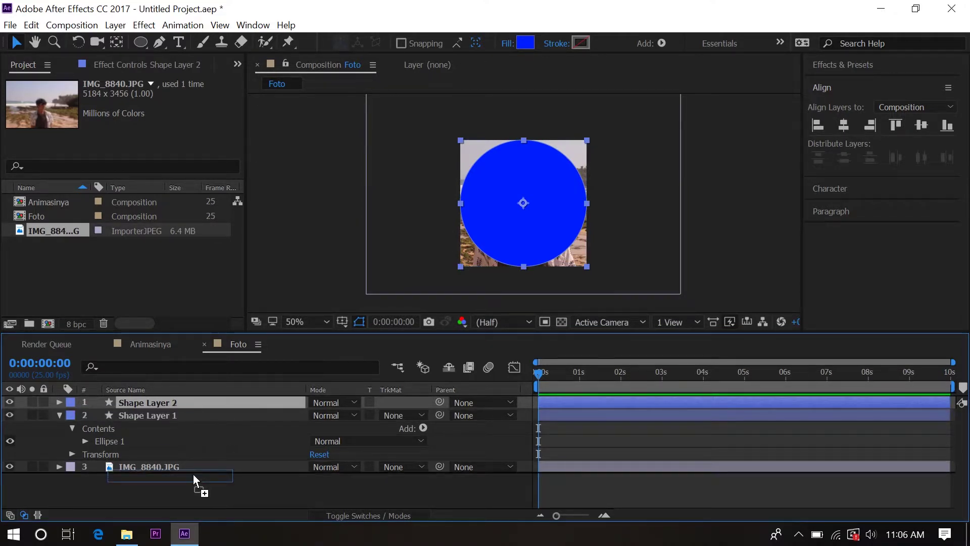
- Move Shape Layer 2 below the photo and set IMG_8840.JPG's track matte to Alpha Matte 'Shape Layer 1'
{"action": "left_click_drag", "start_coordinate": [189, 399], "coordinate": [193, 474]}
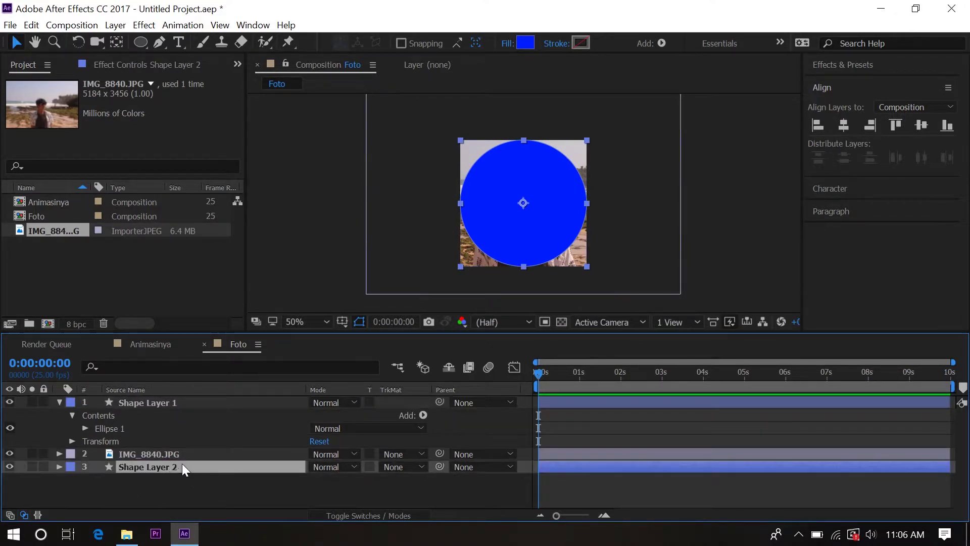
{"action": "left_click", "coordinate": [165, 454]}
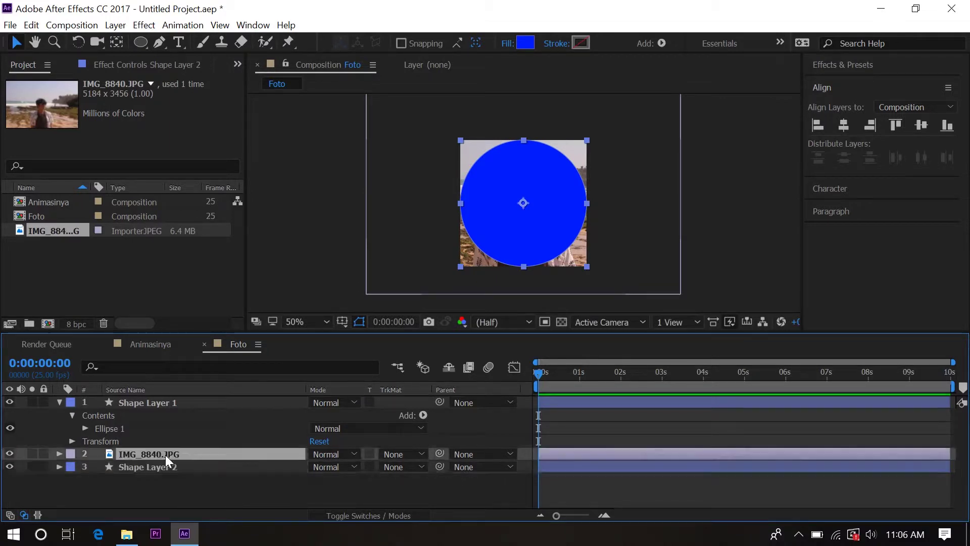
{"action": "left_click", "coordinate": [407, 450]}
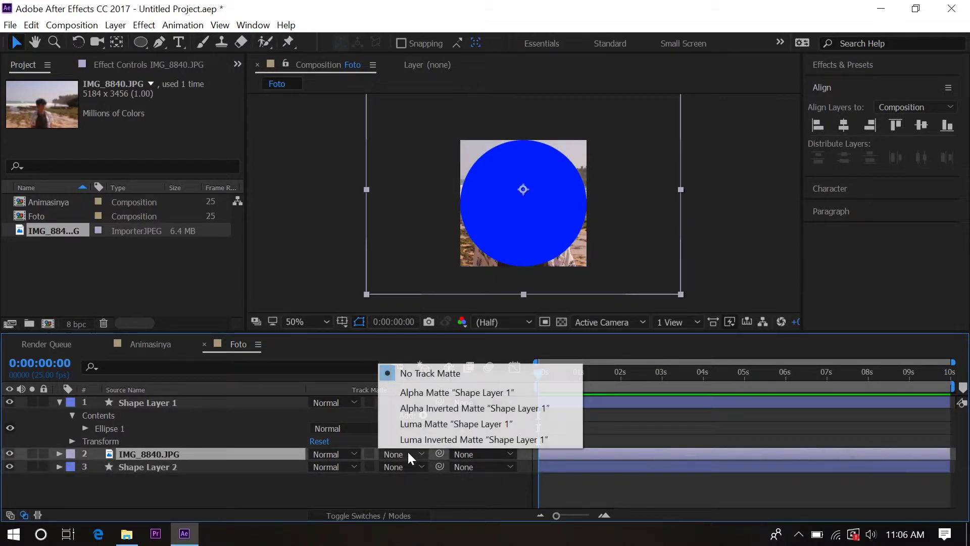
{"action": "left_click", "coordinate": [407, 466]}
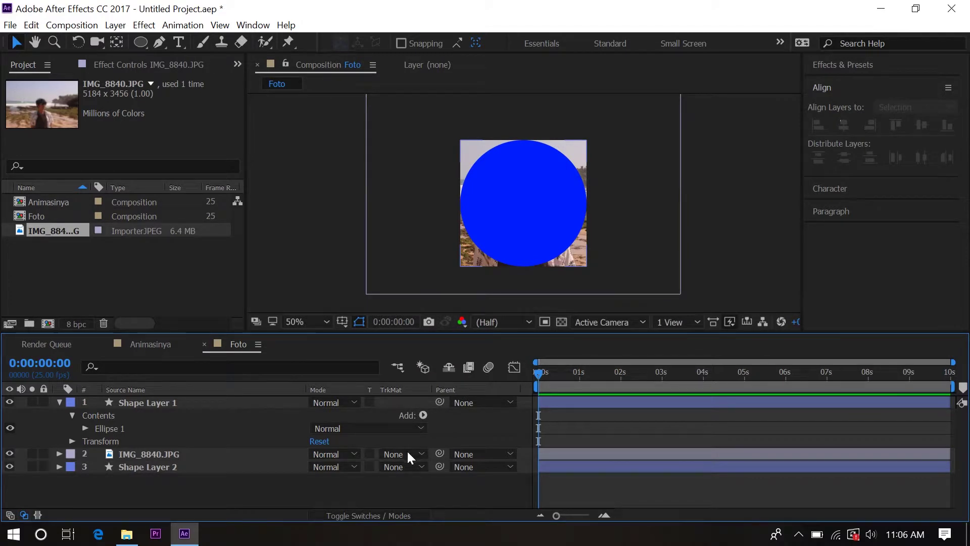
{"action": "left_click", "coordinate": [410, 452]}
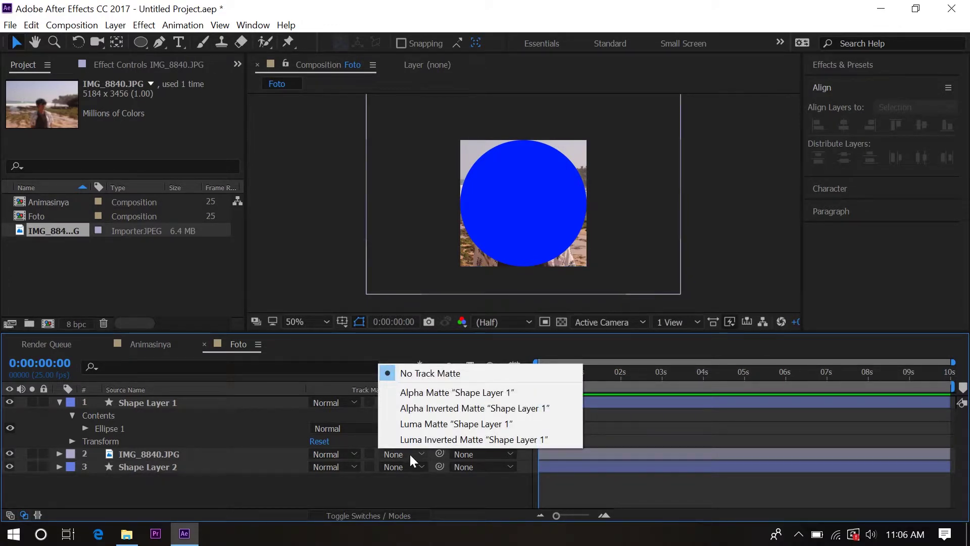
{"action": "left_click", "coordinate": [425, 393]}
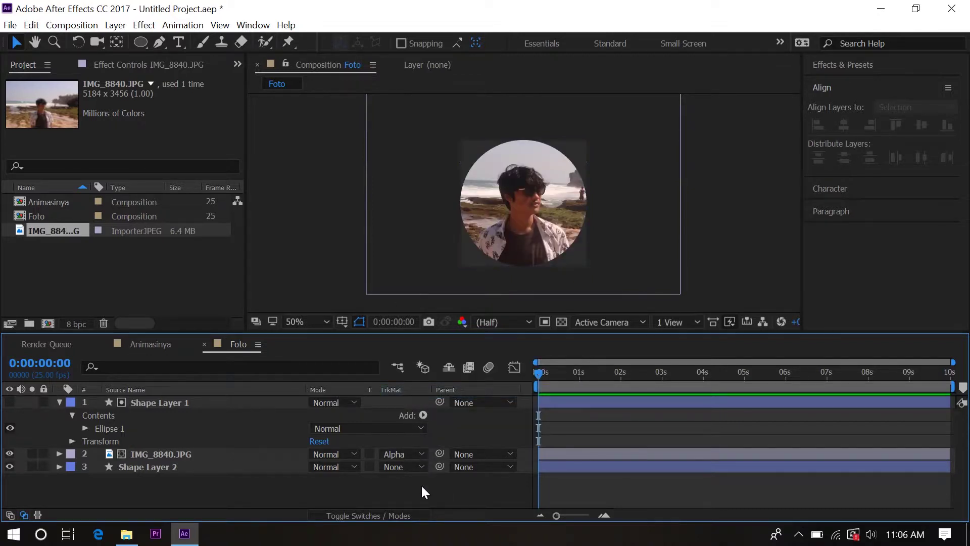
- Scale Shape Layer 1 down to 93% so a blue ring shows around the photo
{"action": "left_click", "coordinate": [171, 403]}
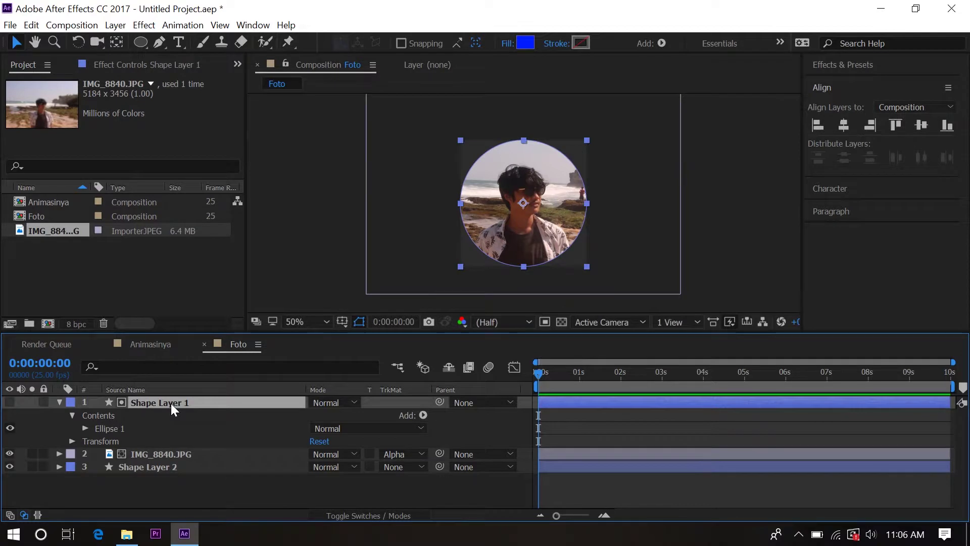
{"action": "key", "text": "s"}
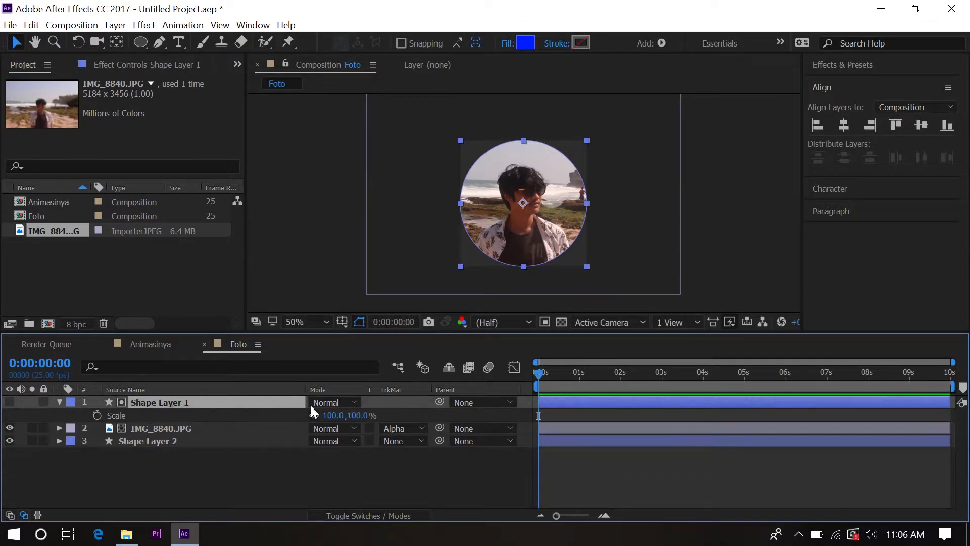
{"action": "left_click_drag", "start_coordinate": [348, 414], "coordinate": [351, 416]}
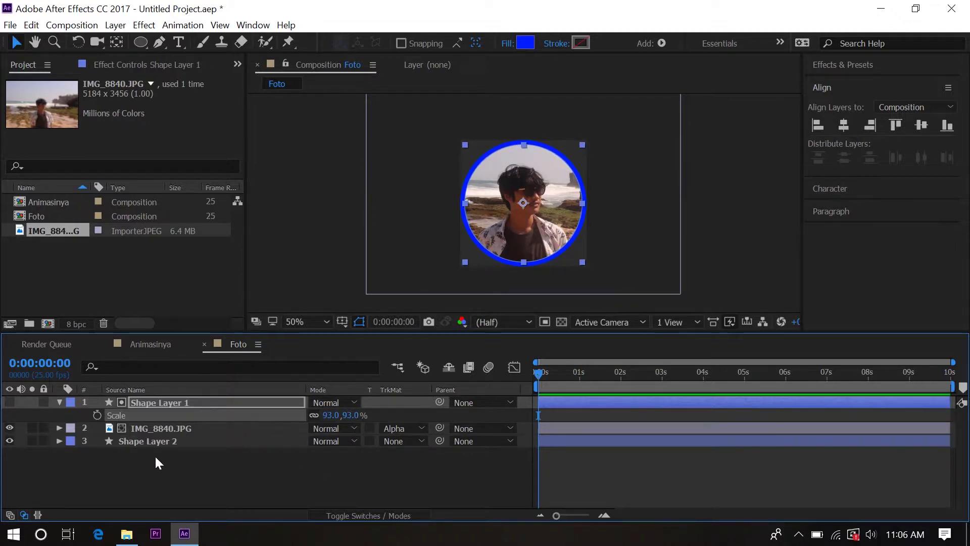
{"action": "left_click", "coordinate": [60, 402]}
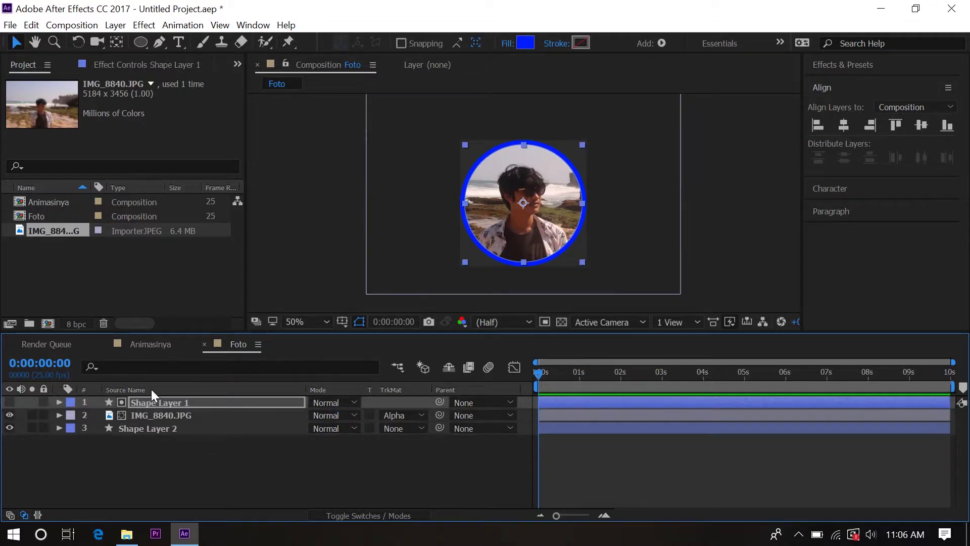
- Add the Foto composition to the Animasinya timeline and scale it to 46%
{"action": "left_click", "coordinate": [145, 343]}
{"action": "left_click_drag", "start_coordinate": [36, 216], "coordinate": [127, 401]}
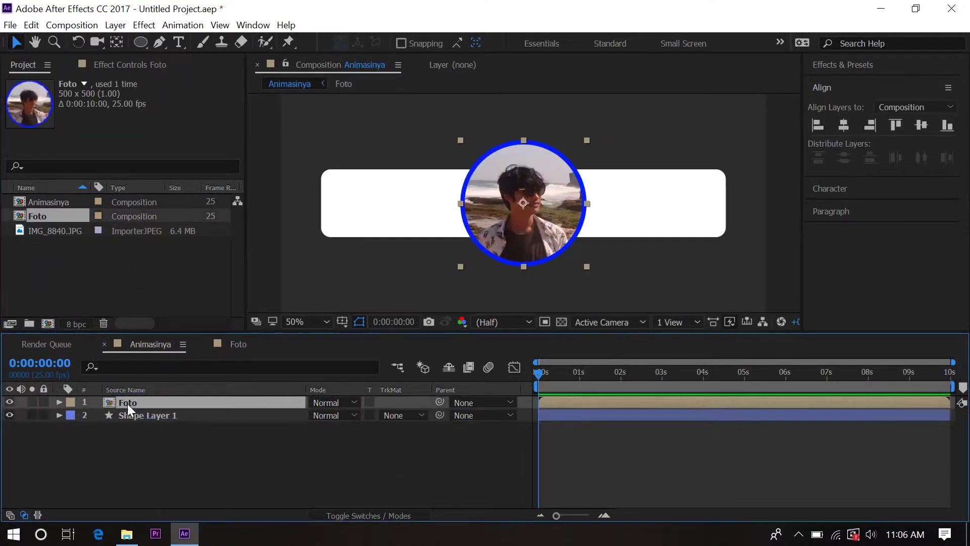
{"action": "key", "text": "s"}
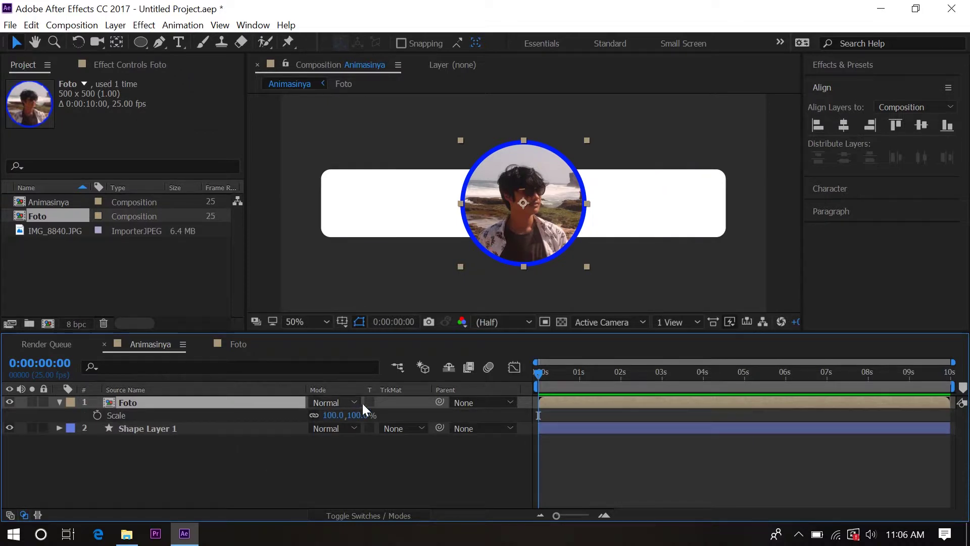
{"action": "left_click_drag", "start_coordinate": [355, 415], "coordinate": [322, 411]}
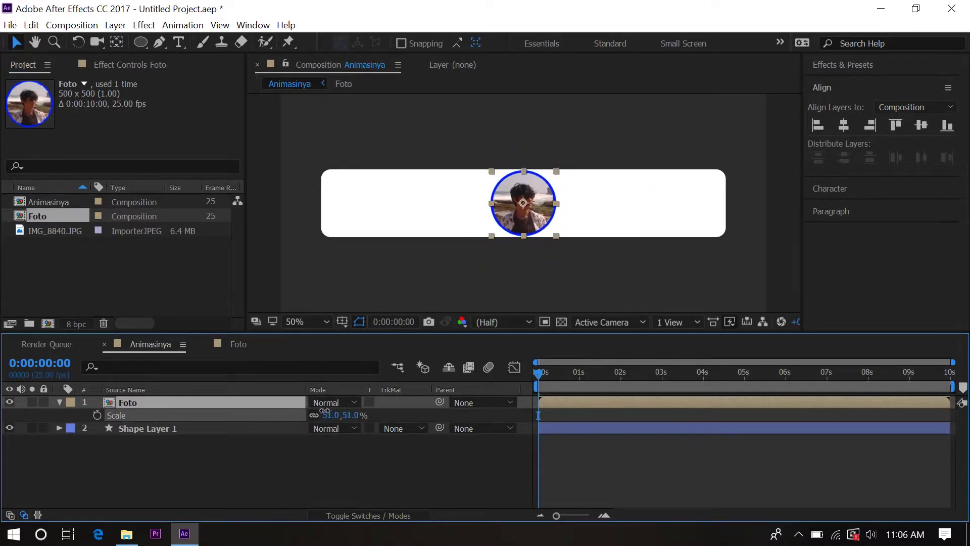
- Position the round photo at 347, 540 on the card's left end
{"action": "left_click", "coordinate": [196, 401]}
{"action": "key", "text": "shift+p"}
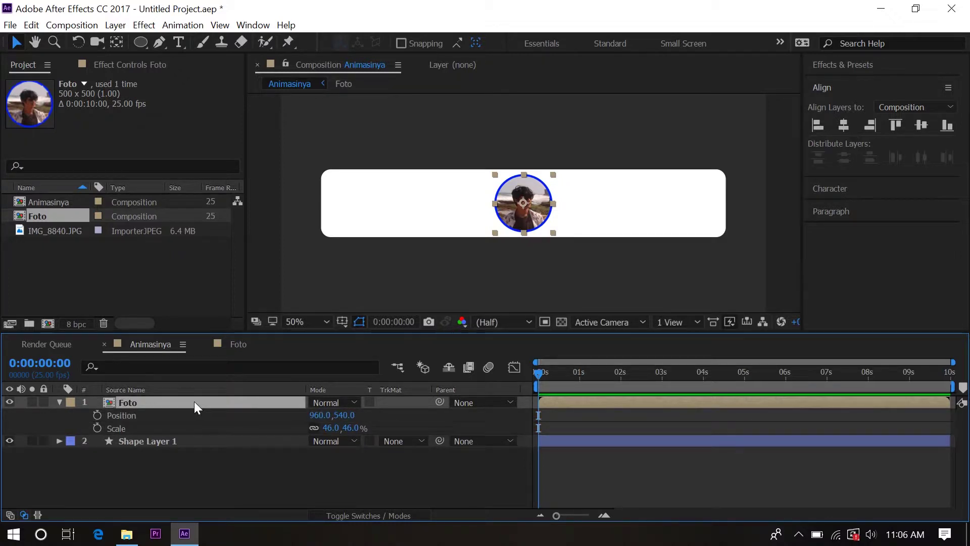
{"action": "left_click_drag", "start_coordinate": [333, 414], "coordinate": [180, 429]}
{"action": "left_click", "coordinate": [297, 468]}
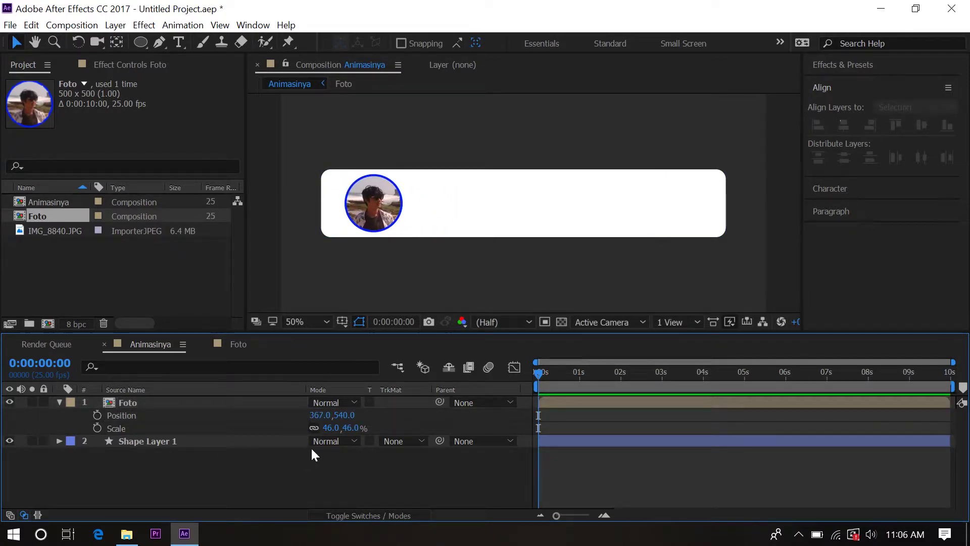
{"action": "left_click_drag", "start_coordinate": [313, 415], "coordinate": [303, 416]}
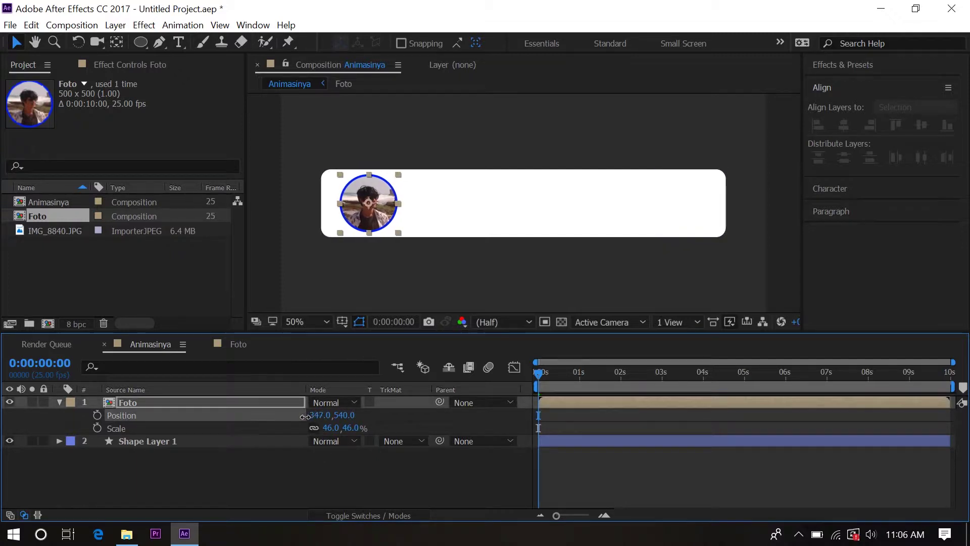
{"action": "left_click", "coordinate": [245, 471]}
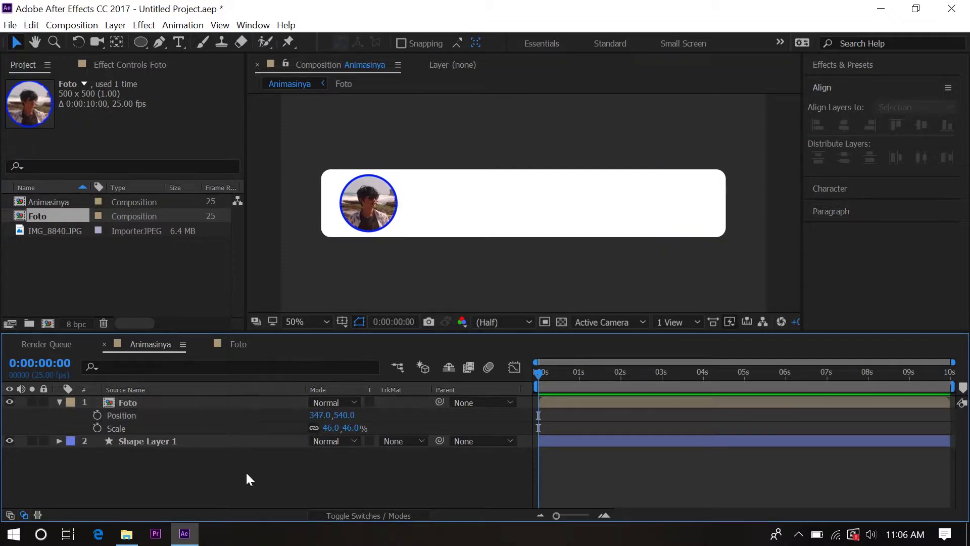
{"action": "left_click", "coordinate": [59, 402]}
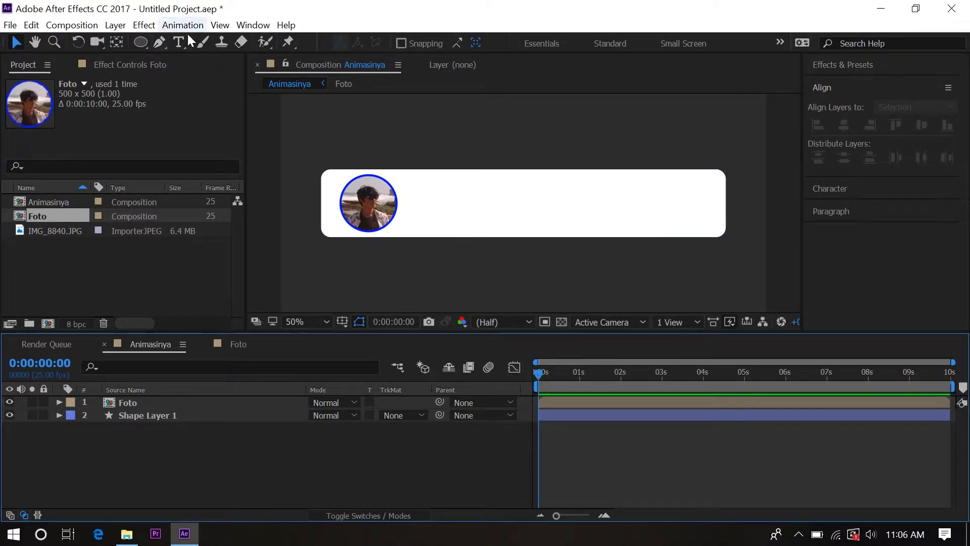
- Add a new text layer containing the person's full name
{"action": "right_click", "coordinate": [210, 462]}
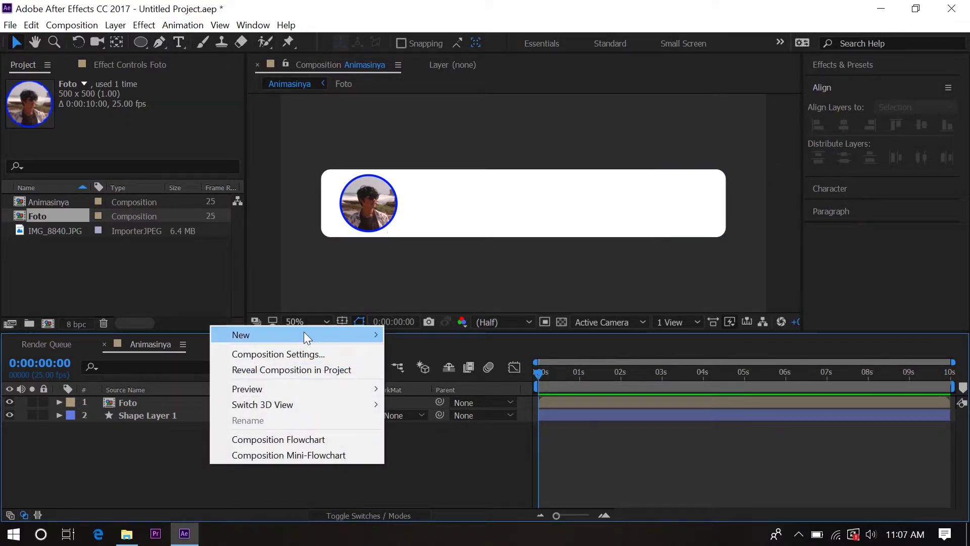
{"action": "mouse_move", "coordinate": [341, 334]}
{"action": "left_click", "coordinate": [412, 354]}
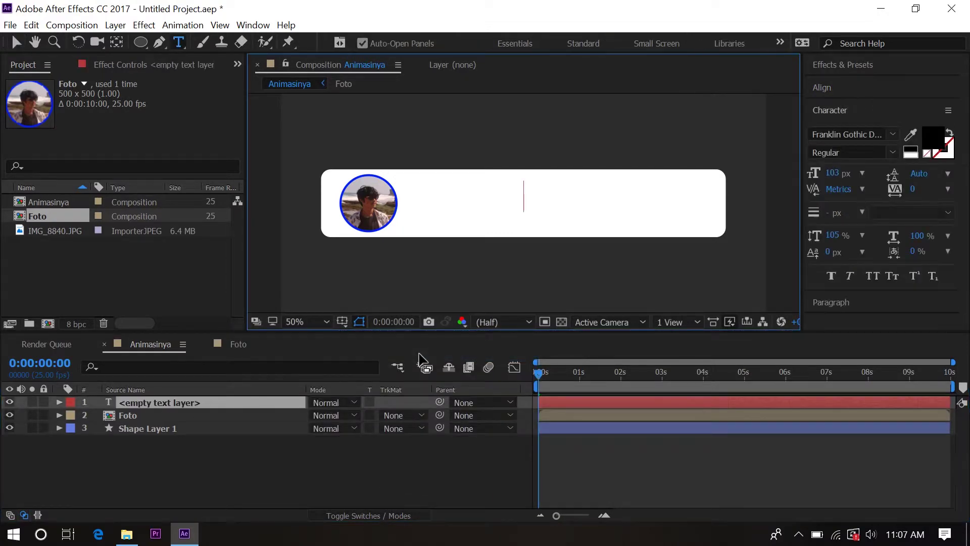
{"action": "type", "text": "MUHAMMAD RIAN"}
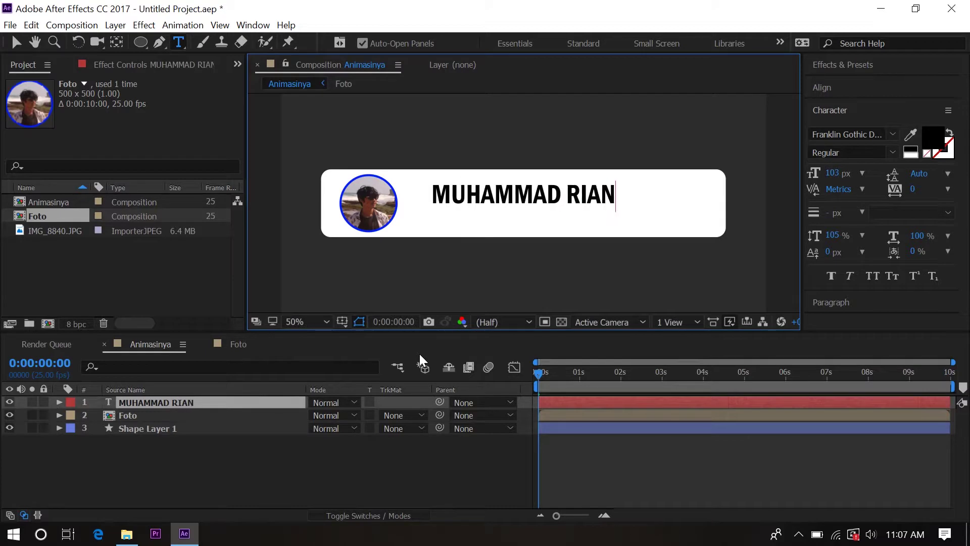
{"action": "left_click", "coordinate": [16, 42]}
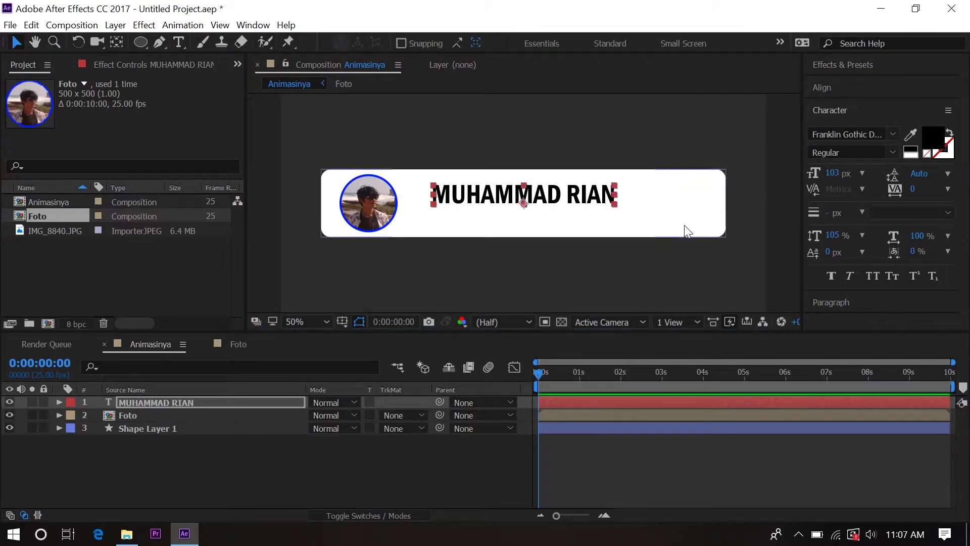
- Centre the name horizontally and vertically in the composition, then nudge it up beside the photo
{"action": "left_click", "coordinate": [116, 42]}
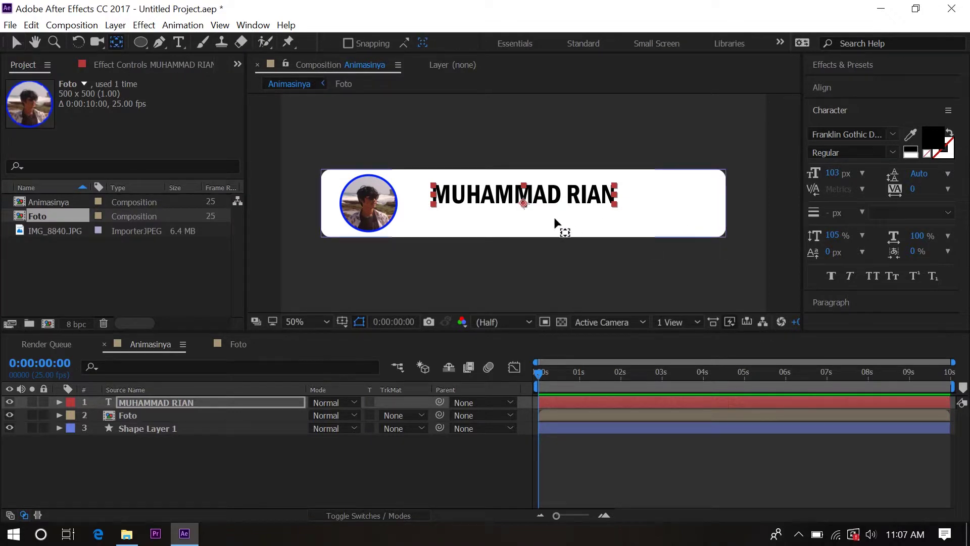
{"action": "key", "text": "Caps_Lock"}
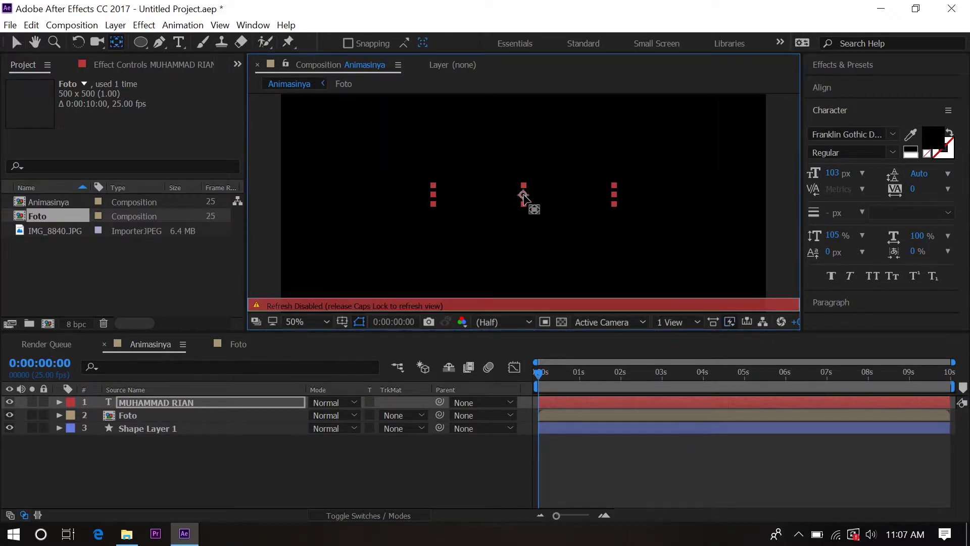
{"action": "key", "text": "Caps_Lock"}
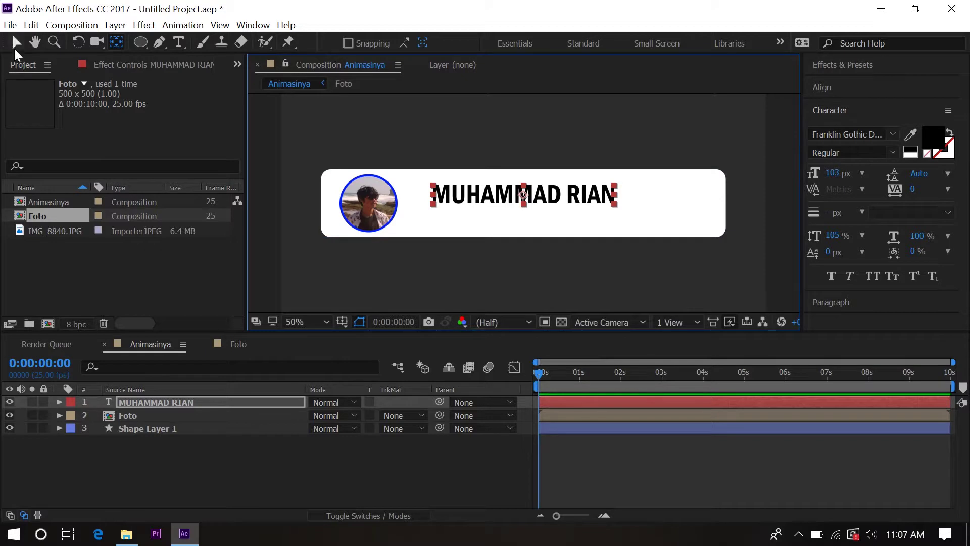
{"action": "left_click", "coordinate": [16, 43]}
{"action": "left_click_drag", "start_coordinate": [491, 197], "coordinate": [466, 201]}
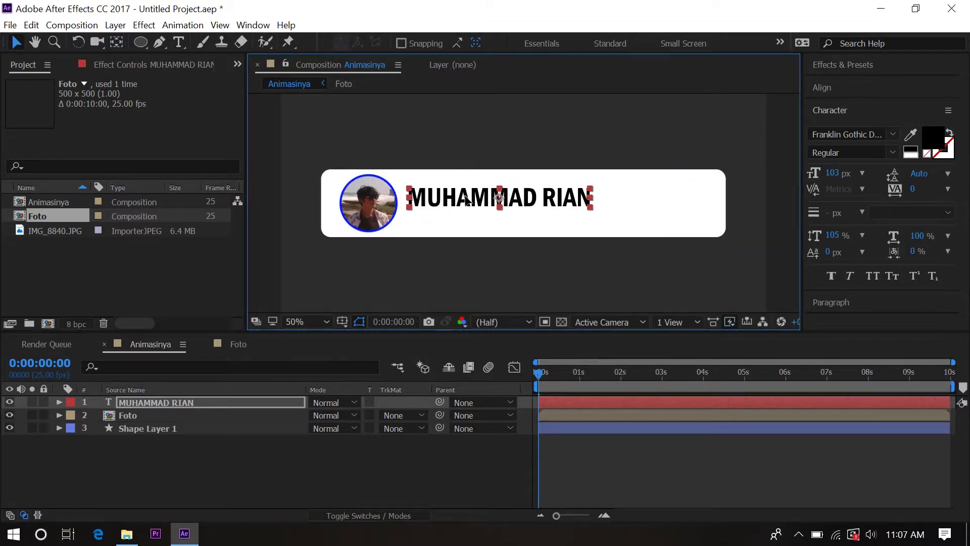
{"action": "left_click", "coordinate": [833, 88]}
{"action": "left_click", "coordinate": [851, 129]}
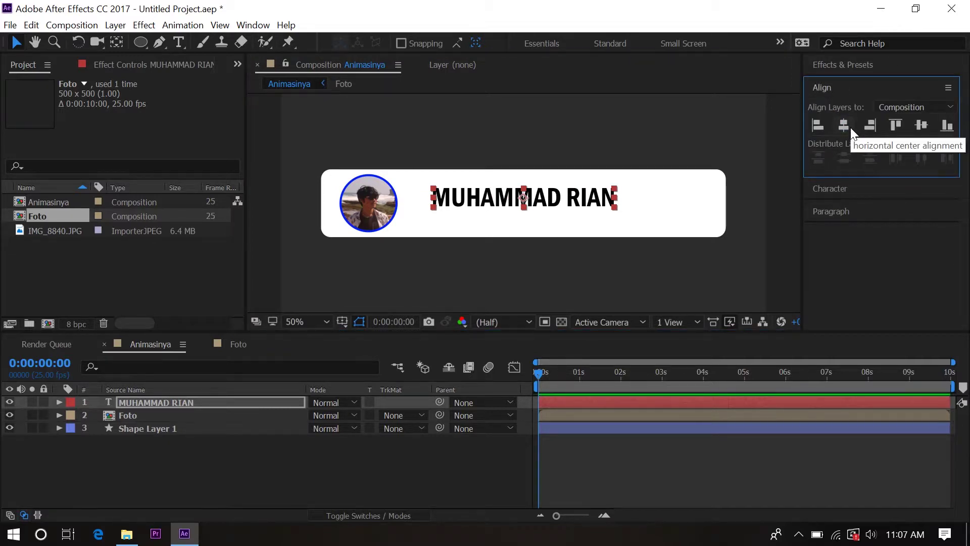
{"action": "left_click", "coordinate": [921, 126]}
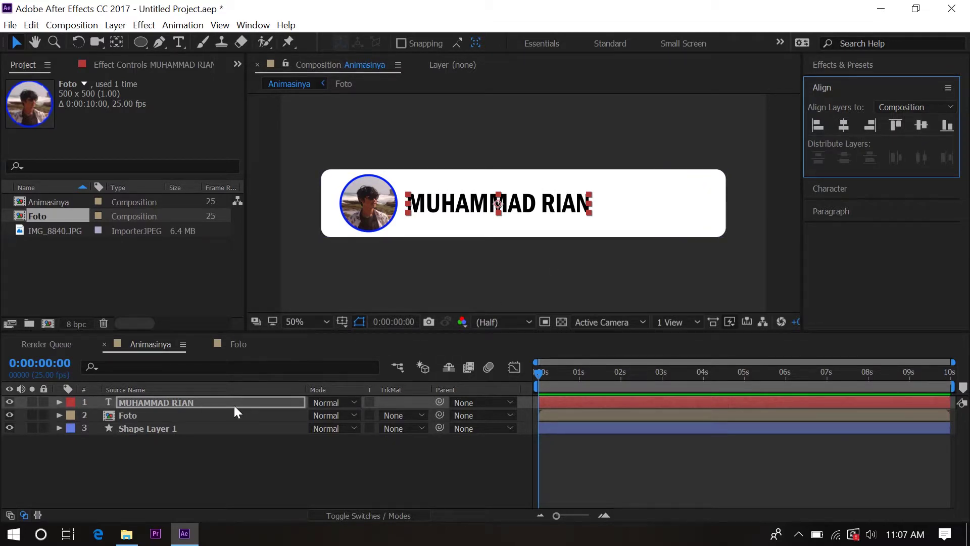
{"action": "key", "text": "shift+Up"}
{"action": "key", "text": "shift+Up"}
{"action": "key", "text": "shift+Up"}
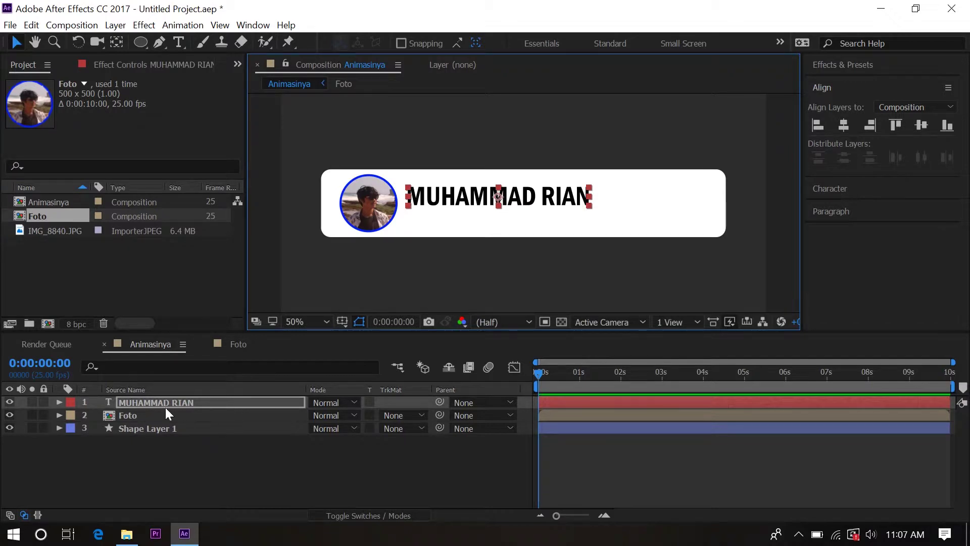
{"action": "left_click", "coordinate": [188, 450]}
- Add a new text layer reading 'OFFICIAL YOUTUBE CGANNEL'
{"action": "right_click", "coordinate": [201, 452]}
{"action": "mouse_move", "coordinate": [280, 326]}
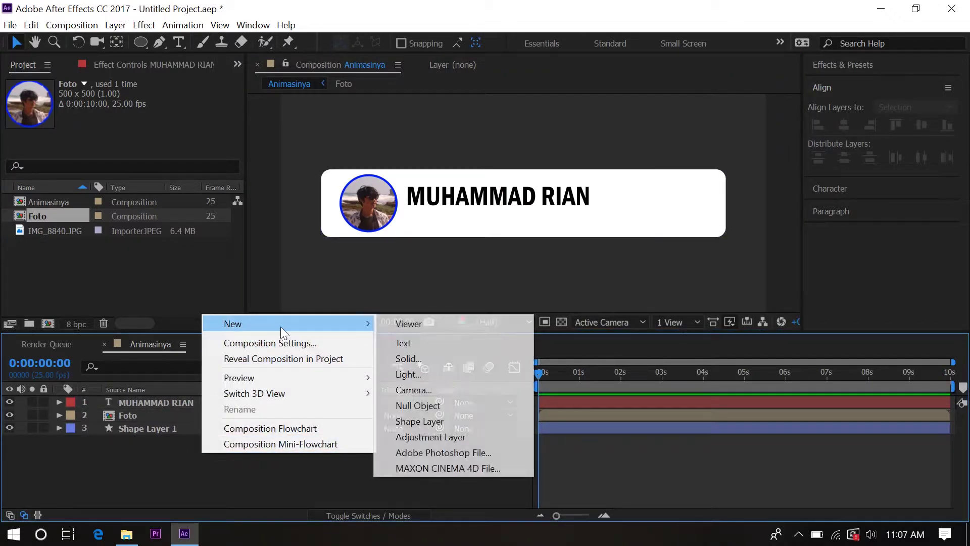
{"action": "left_click", "coordinate": [427, 341]}
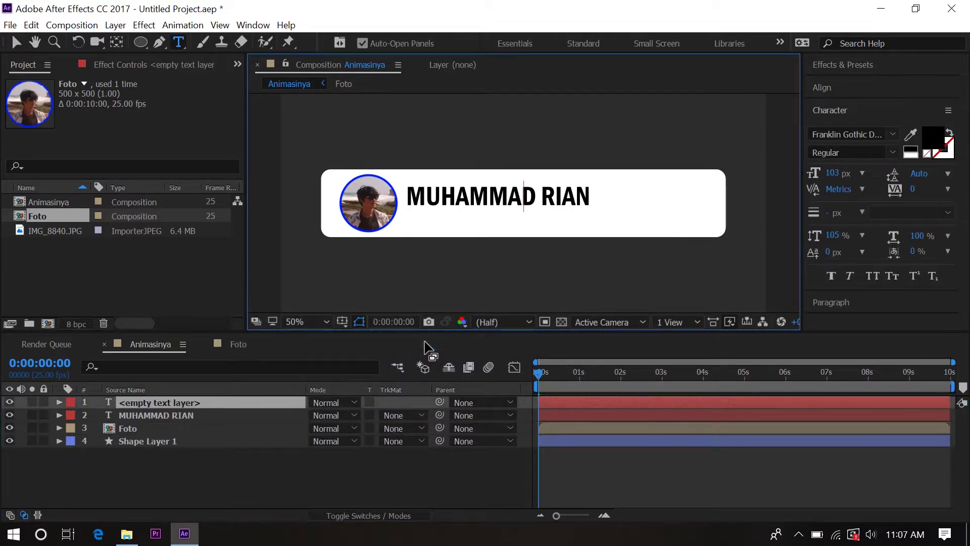
{"action": "type", "text": "OFFICIL"}
{"action": "key", "text": "BackSpace"}
{"action": "type", "text": "AL"}
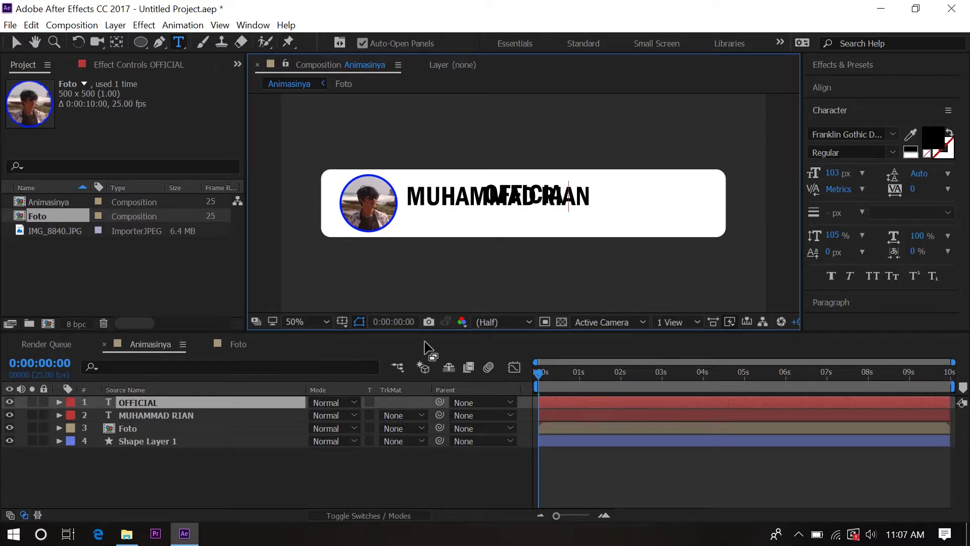
{"action": "type", "text": " YOUTU"}
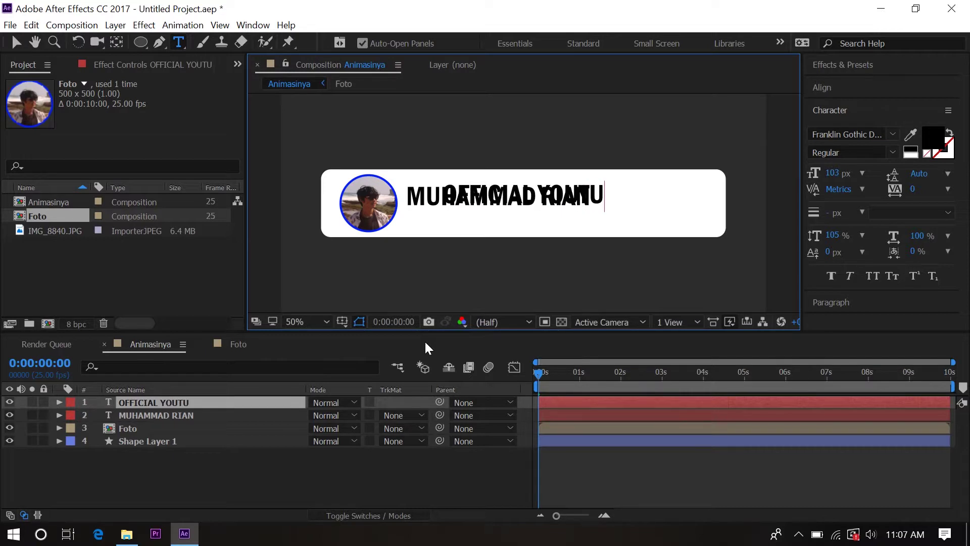
{"action": "type", "text": "BE CGANNEL"}
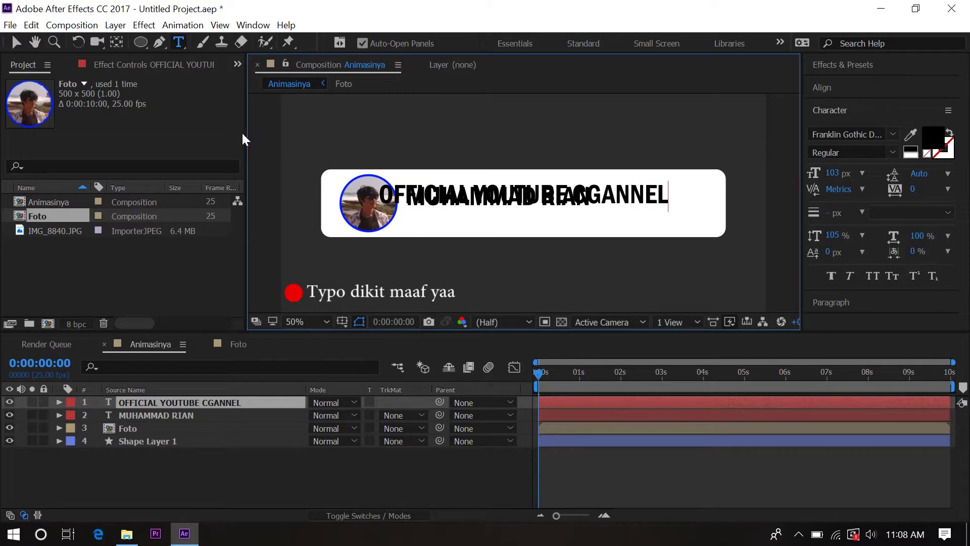
{"action": "left_click", "coordinate": [22, 44]}
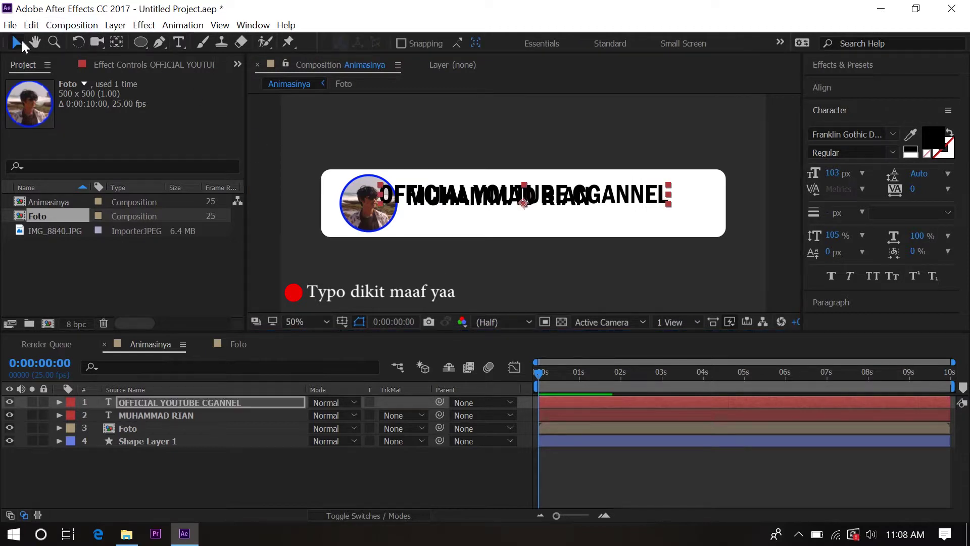
- Set the subtitle's font to Agency FB
{"action": "left_click", "coordinate": [861, 134]}
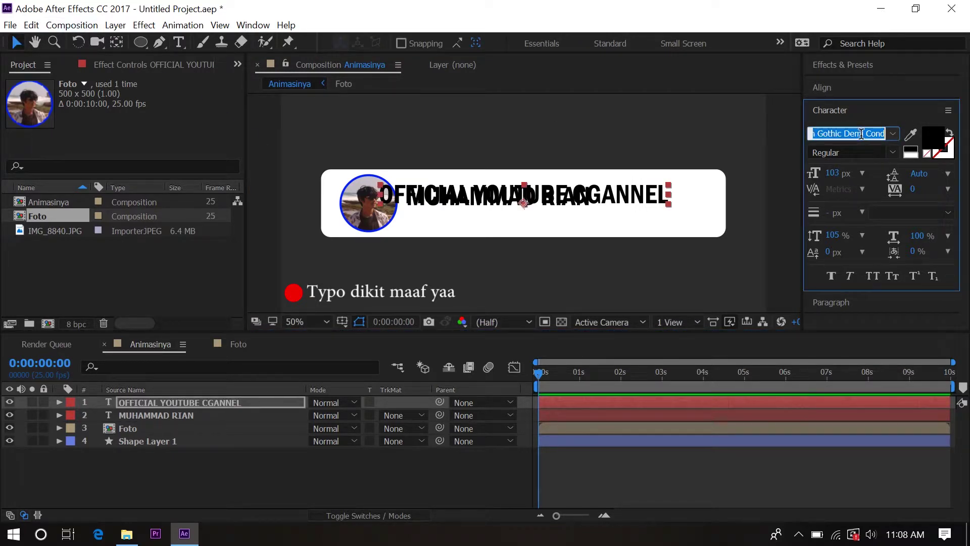
{"action": "key", "text": "Caps_Lock"}
{"action": "type", "text": "Agency FB"}
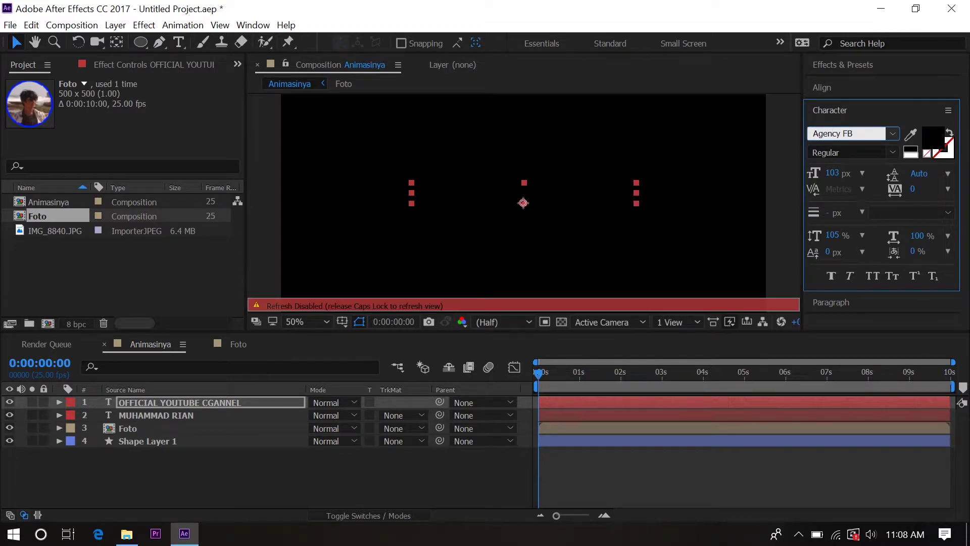
{"action": "key", "text": "Return"}
{"action": "key", "text": "Caps_Lock"}
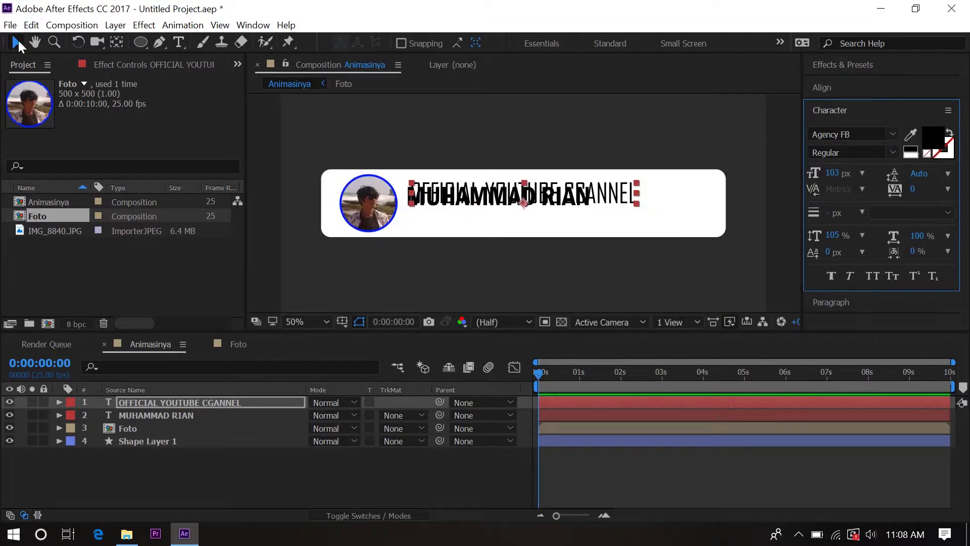
- Scale the subtitle to 52% and recentre its anchor point on the text
{"action": "left_click", "coordinate": [161, 403]}
{"action": "key", "text": "s"}
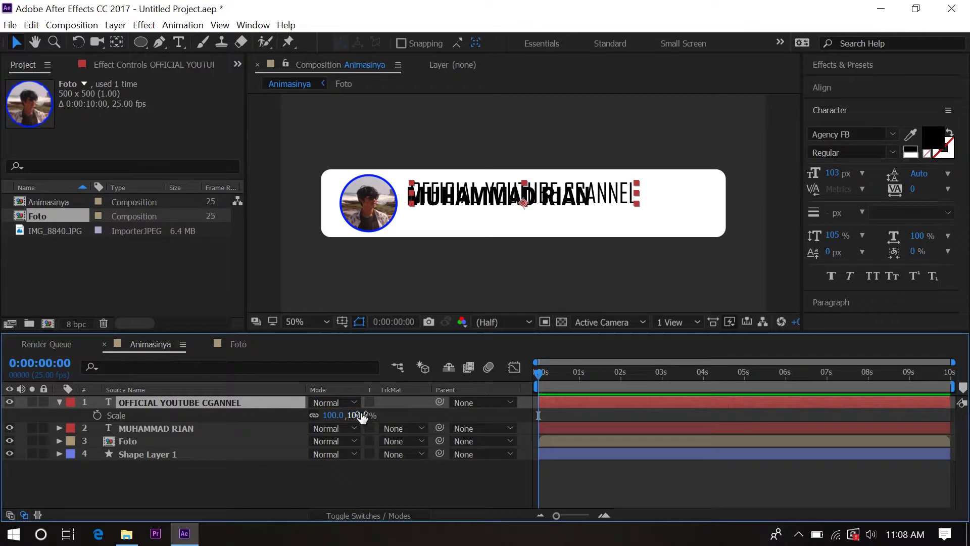
{"action": "left_click_drag", "start_coordinate": [362, 416], "coordinate": [336, 415]}
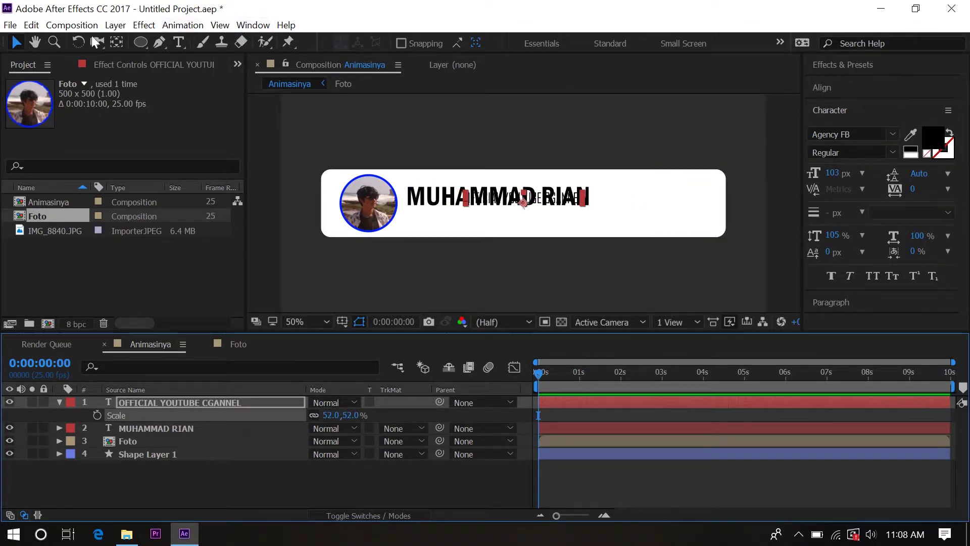
{"action": "left_click", "coordinate": [116, 42]}
{"action": "left_click", "coordinate": [523, 201]}
{"action": "left_click_drag", "start_coordinate": [523, 202], "coordinate": [525, 199]}
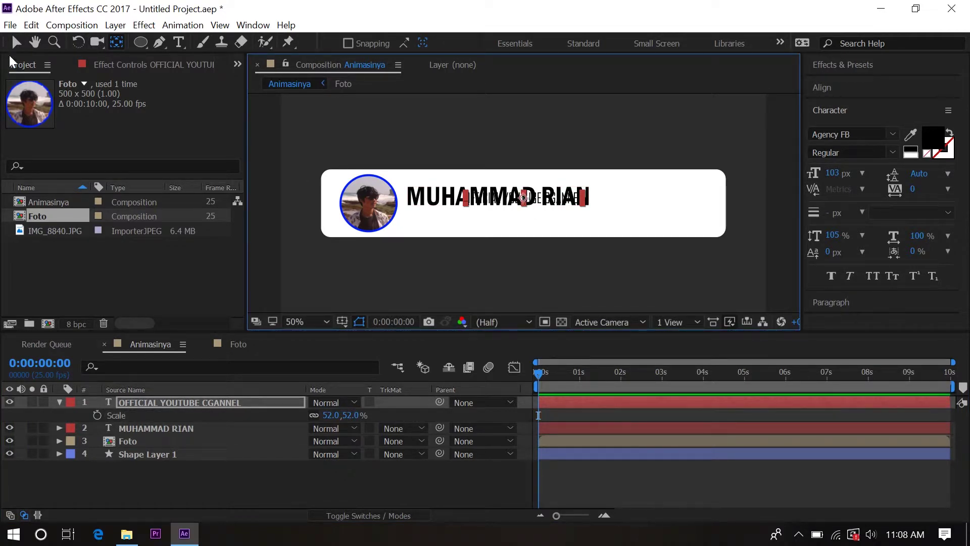
- Move the subtitle just below the name, nudging it slightly right to align
{"action": "key", "text": "v"}
{"action": "left_click_drag", "start_coordinate": [554, 202], "coordinate": [499, 221]}
{"action": "key", "text": "slash"}
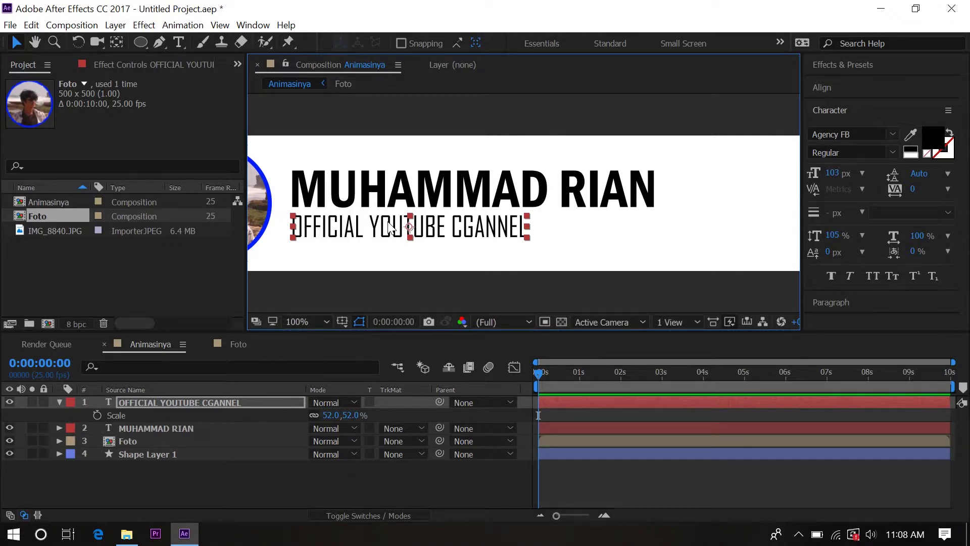
{"action": "key", "text": "Right"}
{"action": "key", "text": "comma"}
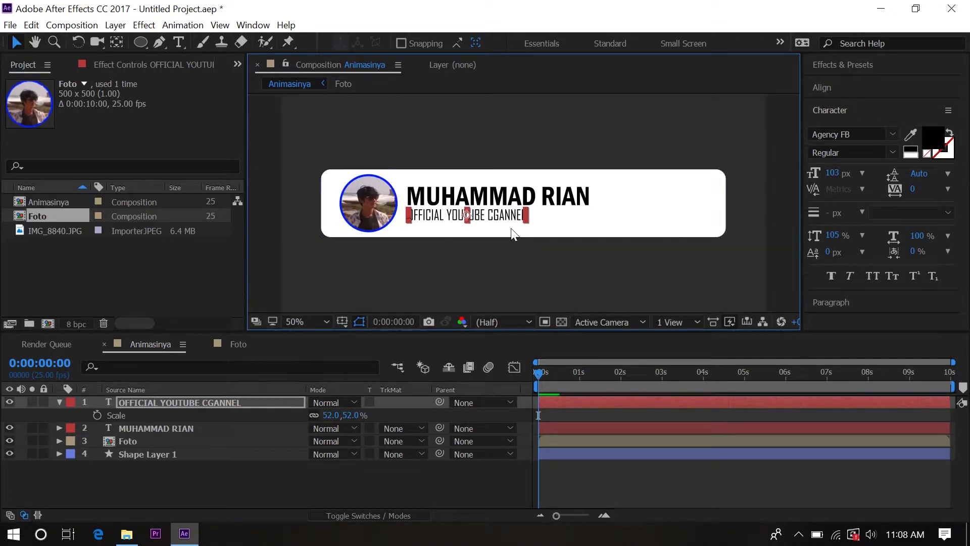
{"action": "left_click", "coordinate": [437, 495]}
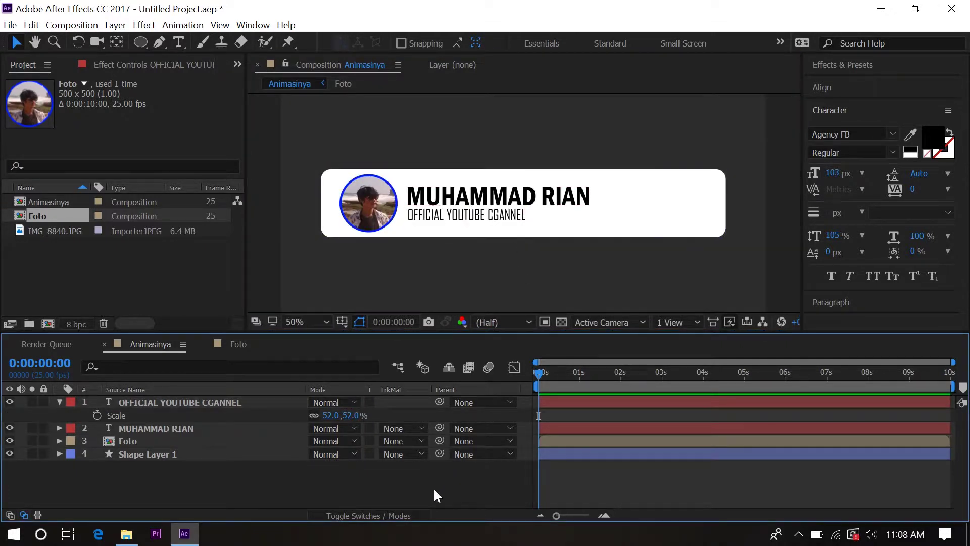
{"action": "left_click", "coordinate": [70, 413]}
{"action": "left_click", "coordinate": [59, 402]}
{"action": "left_click", "coordinate": [183, 453]}
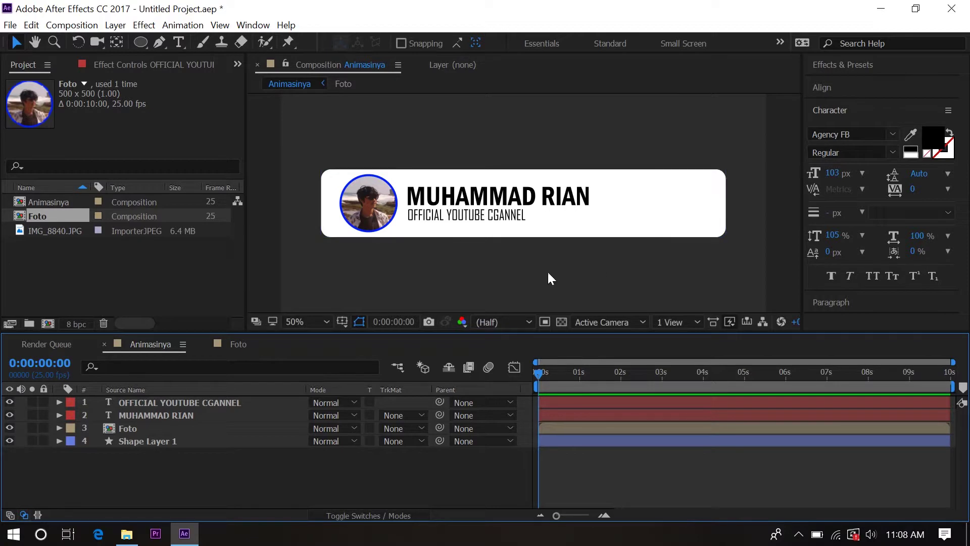
{"action": "left_click", "coordinate": [148, 270]}
- Create a new composition named Subs at 950 × 300 pixels
{"action": "key", "text": "ctrl+n"}
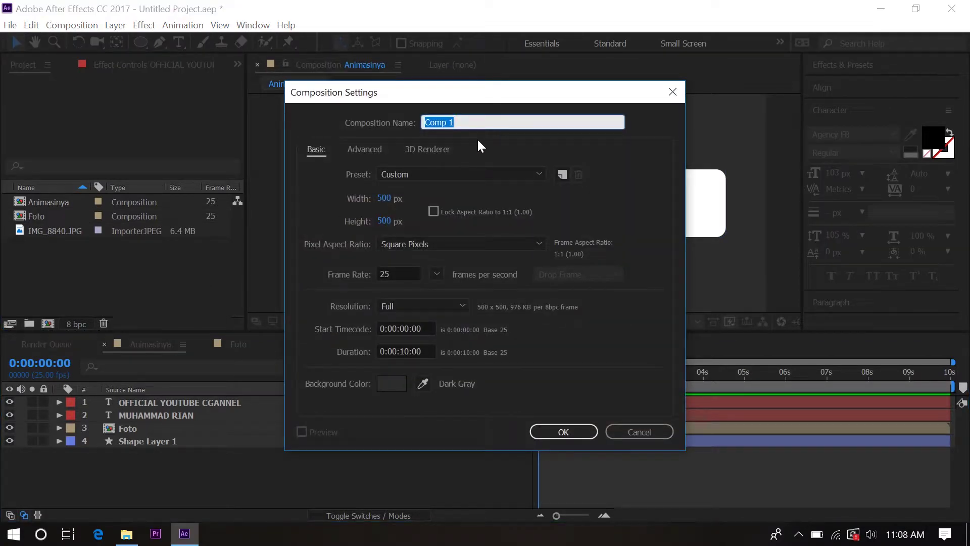
{"action": "type", "text": "Sus"}
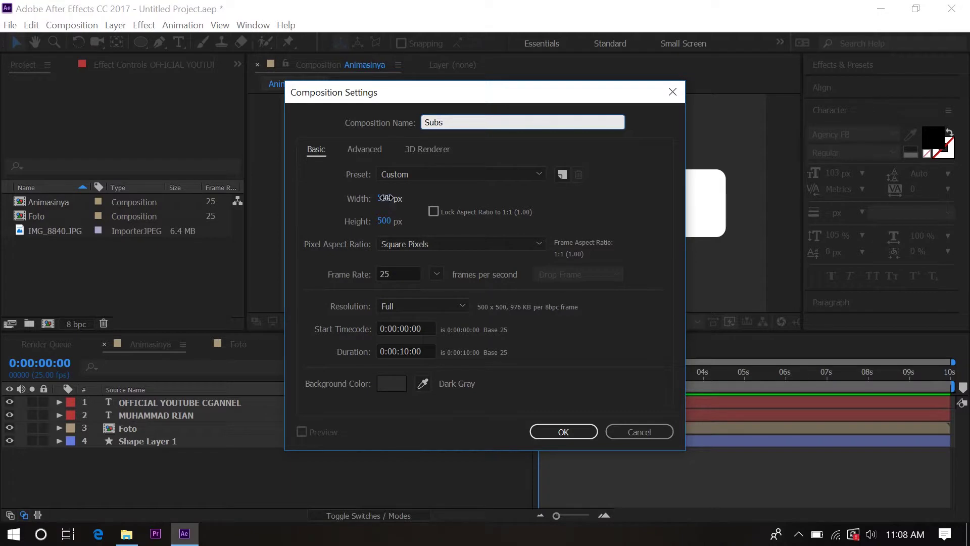
{"action": "left_click", "coordinate": [386, 198]}
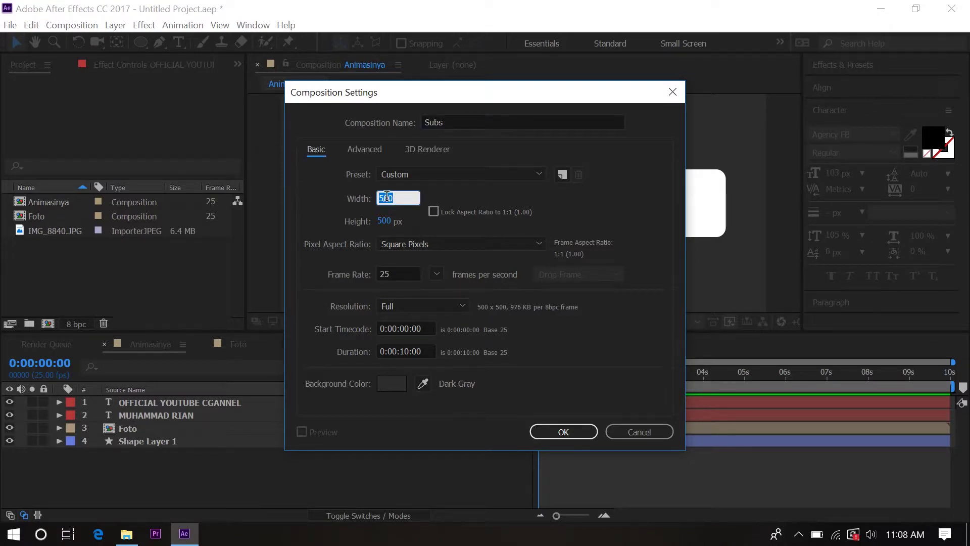
{"action": "type", "text": "950"}
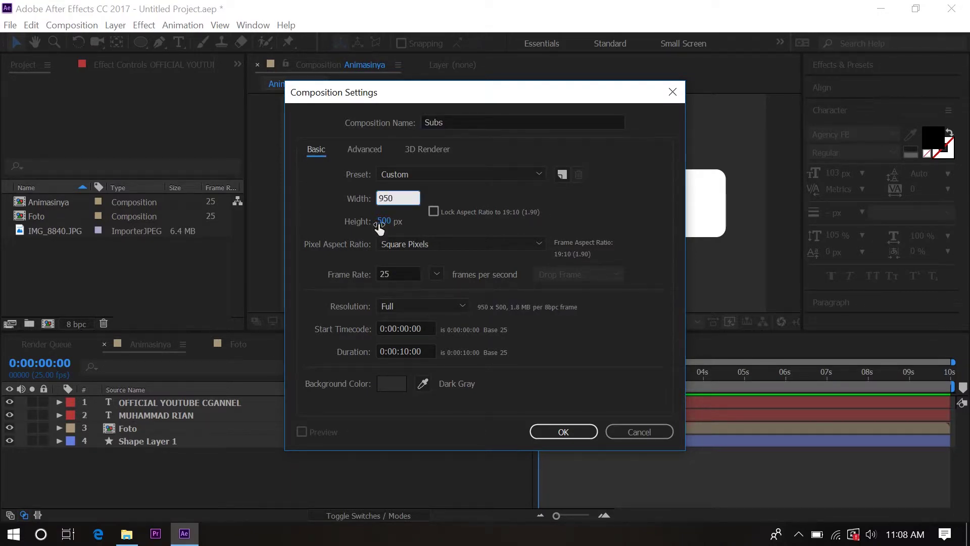
{"action": "left_click", "coordinate": [384, 221]}
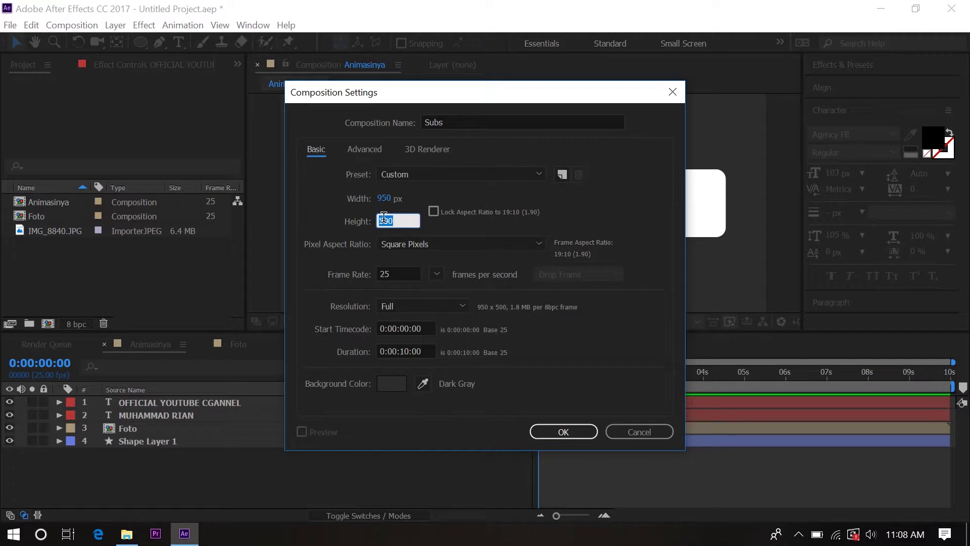
{"action": "type", "text": "300"}
{"action": "key", "text": "Return"}
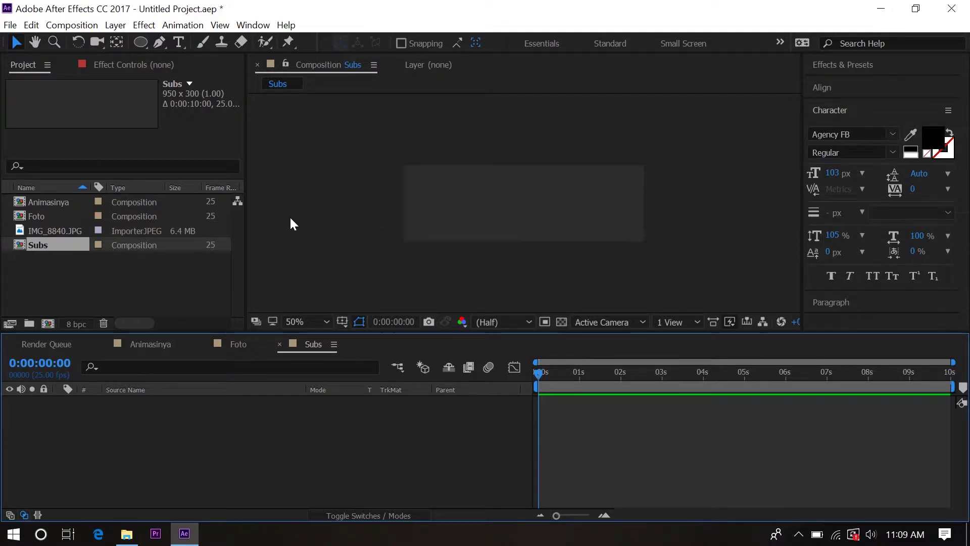
- Change the Subs composition height to 280 in Composition Settings
{"action": "right_click", "coordinate": [46, 247]}
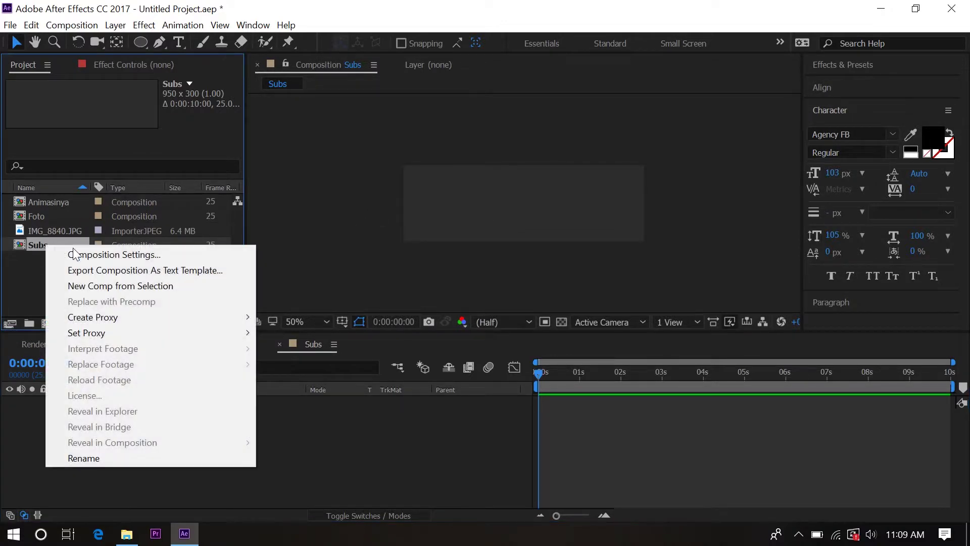
{"action": "left_click", "coordinate": [22, 263]}
{"action": "right_click", "coordinate": [42, 245]}
{"action": "left_click", "coordinate": [102, 255]}
{"action": "left_click", "coordinate": [389, 221]}
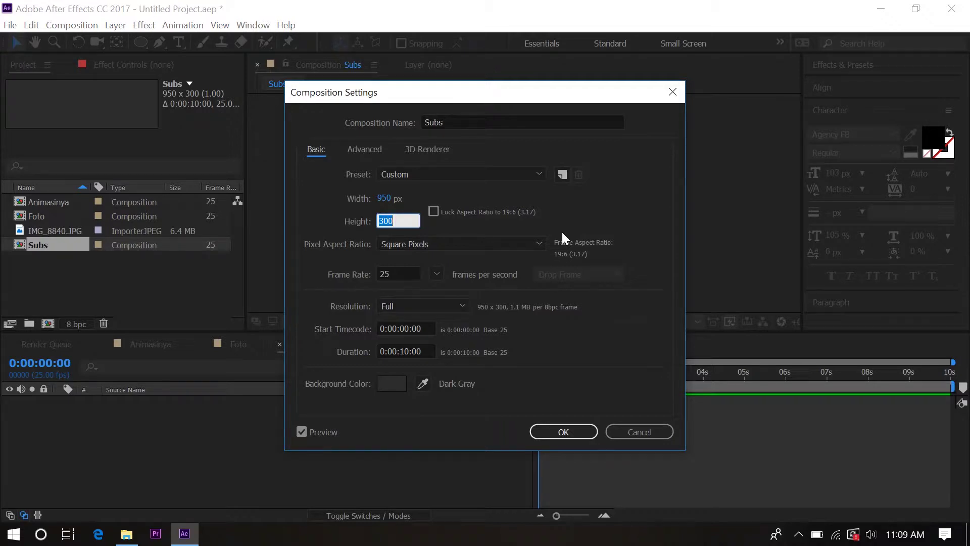
{"action": "type", "text": "280"}
{"action": "key", "text": "Return"}
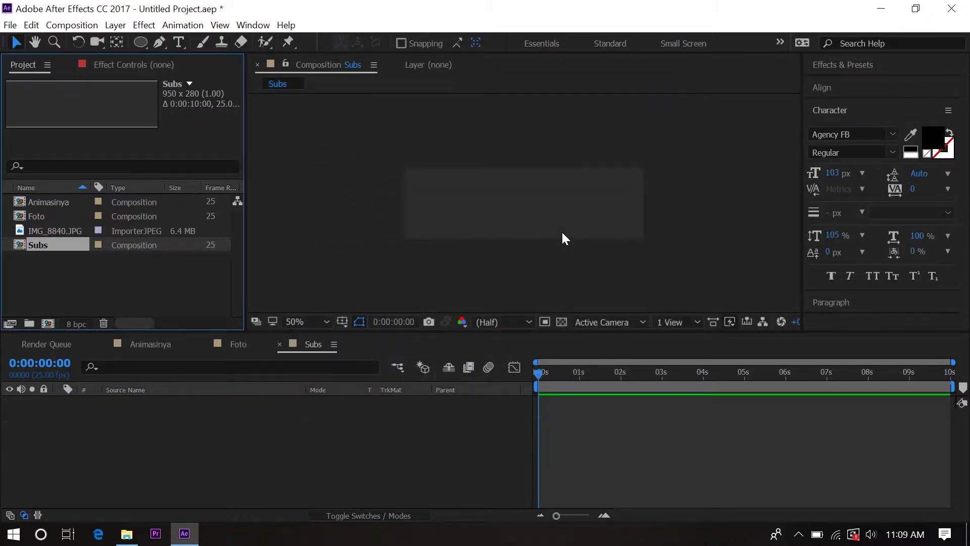
- Draw a red-filled rectangle covering the whole composition
{"action": "key", "text": "q"}
{"action": "key", "text": "q"}
{"action": "key", "text": "q"}
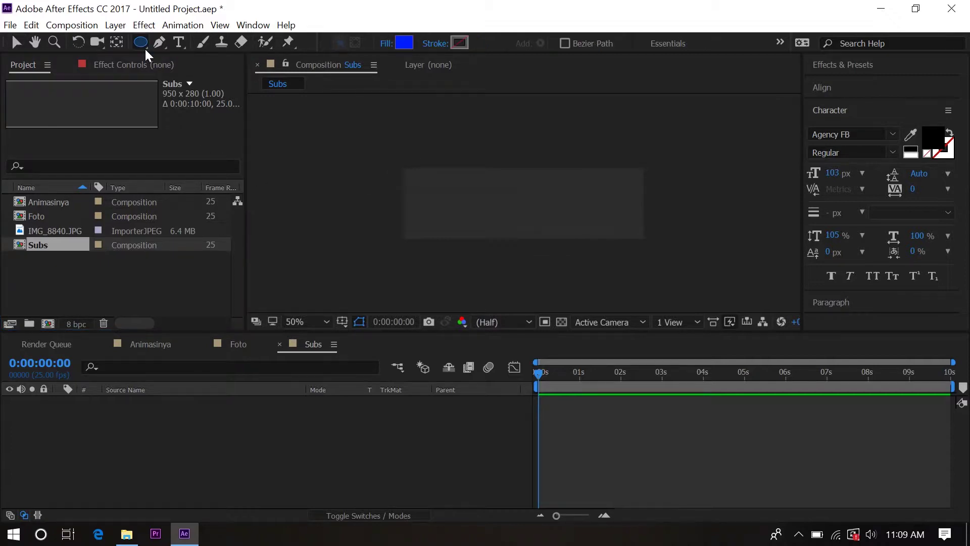
{"action": "key", "text": "q"}
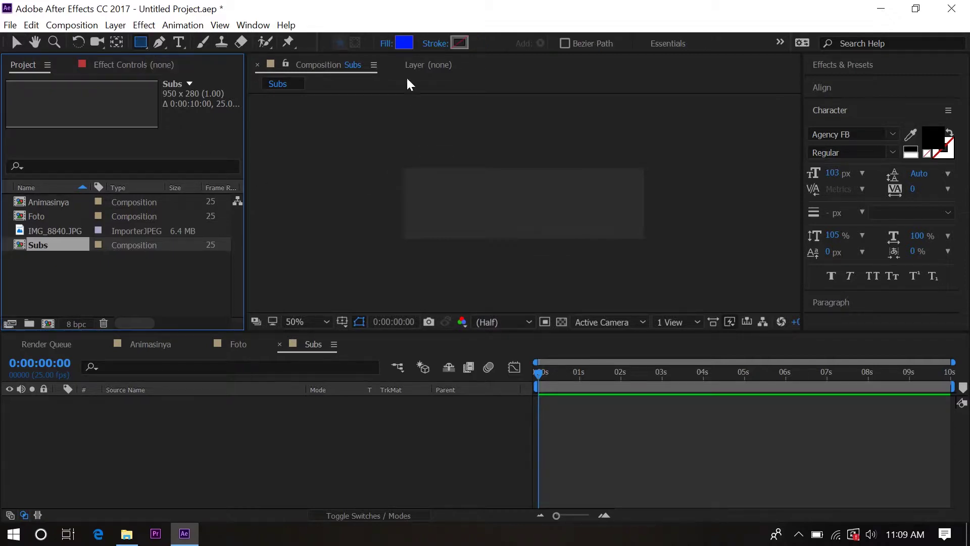
{"action": "left_click", "coordinate": [404, 43]}
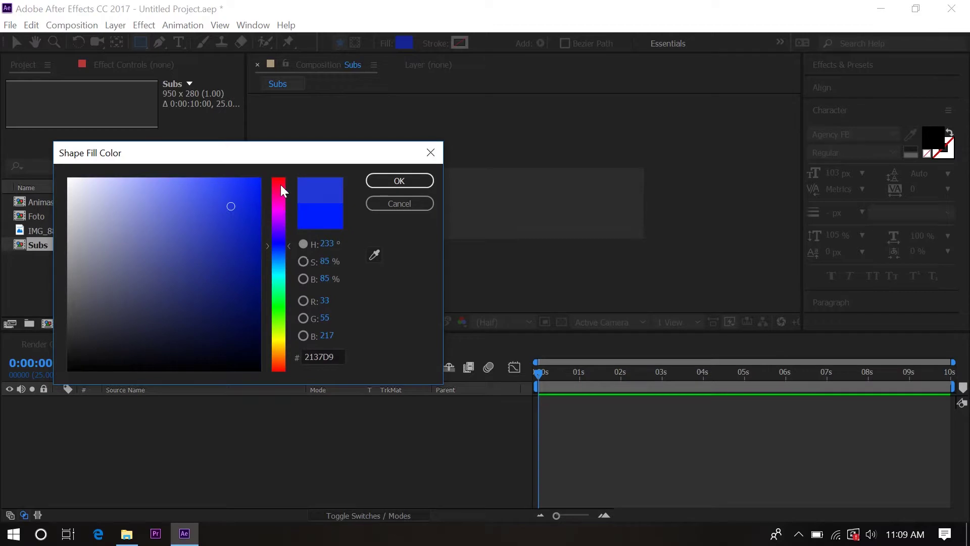
{"action": "left_click_drag", "start_coordinate": [279, 191], "coordinate": [279, 175]}
{"action": "left_click", "coordinate": [390, 184]}
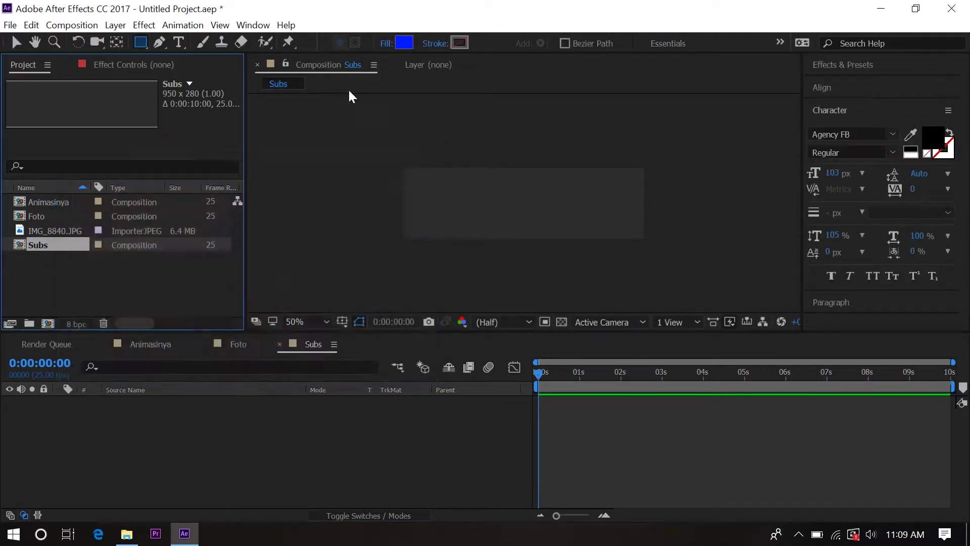
{"action": "double_click", "coordinate": [145, 43]}
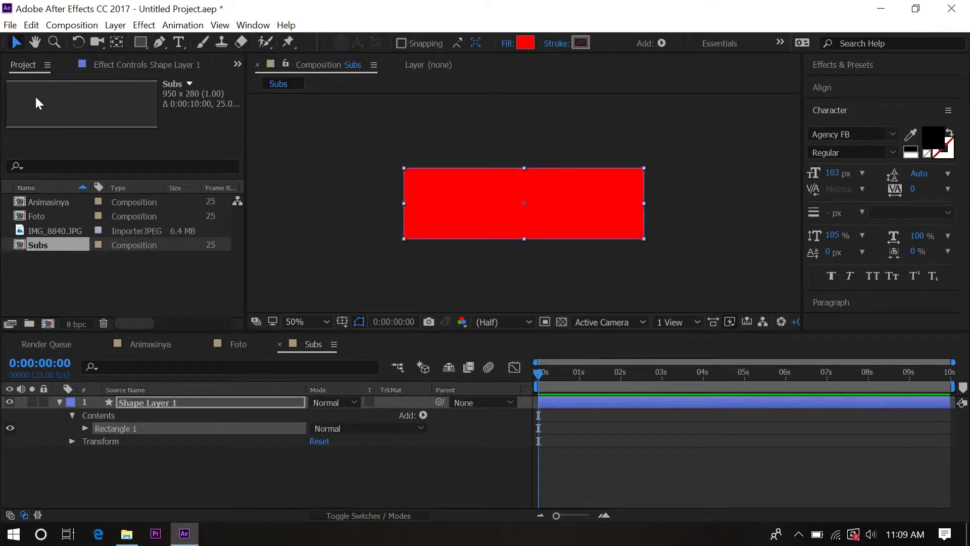
- Round the rectangle's corners with a Roundness of 38
{"action": "left_click", "coordinate": [85, 428]}
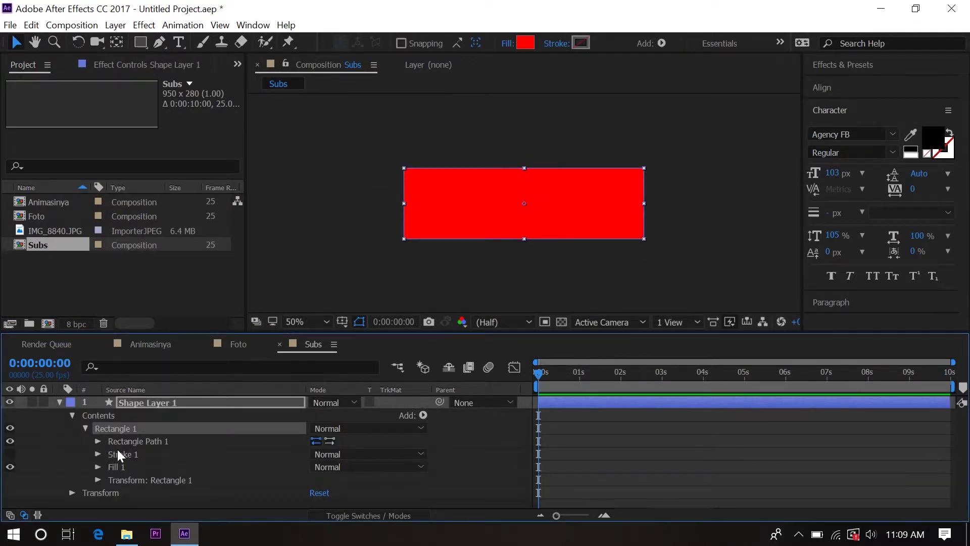
{"action": "left_click", "coordinate": [98, 441]}
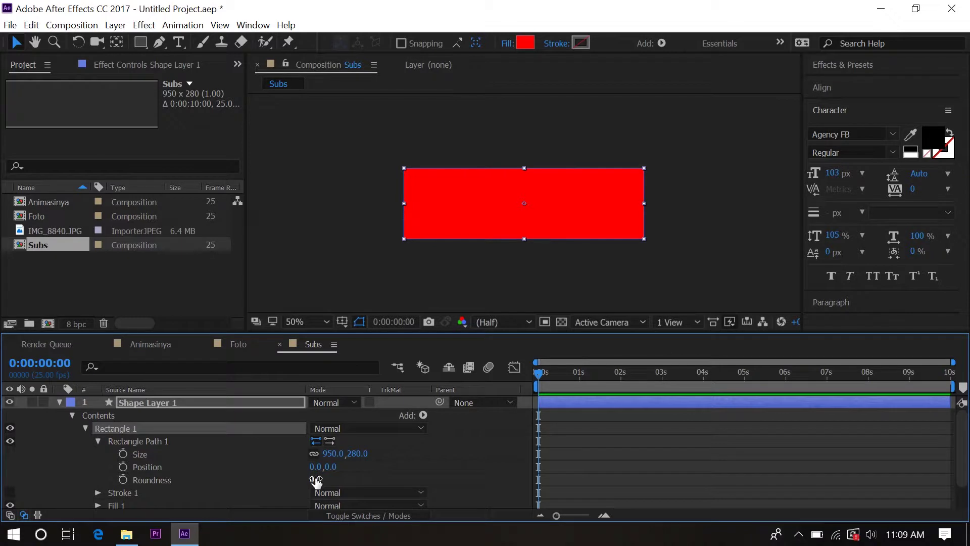
{"action": "left_click_drag", "start_coordinate": [316, 480], "coordinate": [351, 477]}
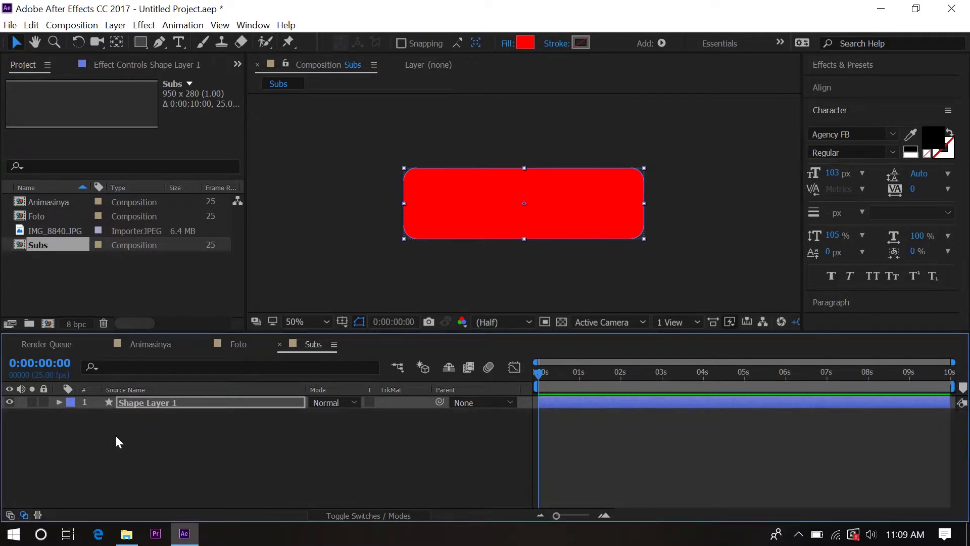
{"action": "left_click", "coordinate": [190, 467]}
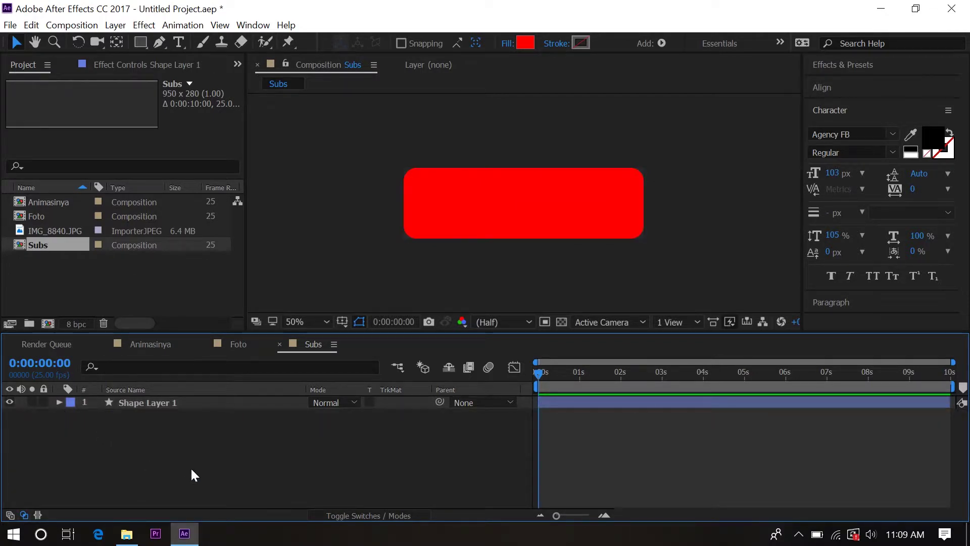
- Add a new text layer reading SUBSCRIBE
{"action": "right_click", "coordinate": [188, 426]}
{"action": "mouse_move", "coordinate": [272, 295]}
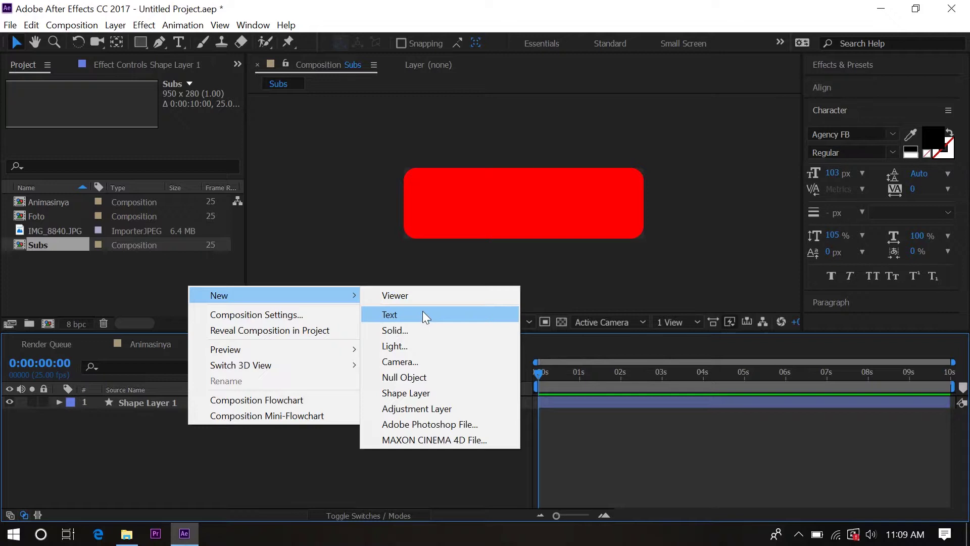
{"action": "left_click", "coordinate": [422, 315]}
{"action": "type", "text": "SUBSCRINE"}
{"action": "key", "text": "BackSpace"}
{"action": "key", "text": "BackSpace"}
{"action": "type", "text": "BE"}
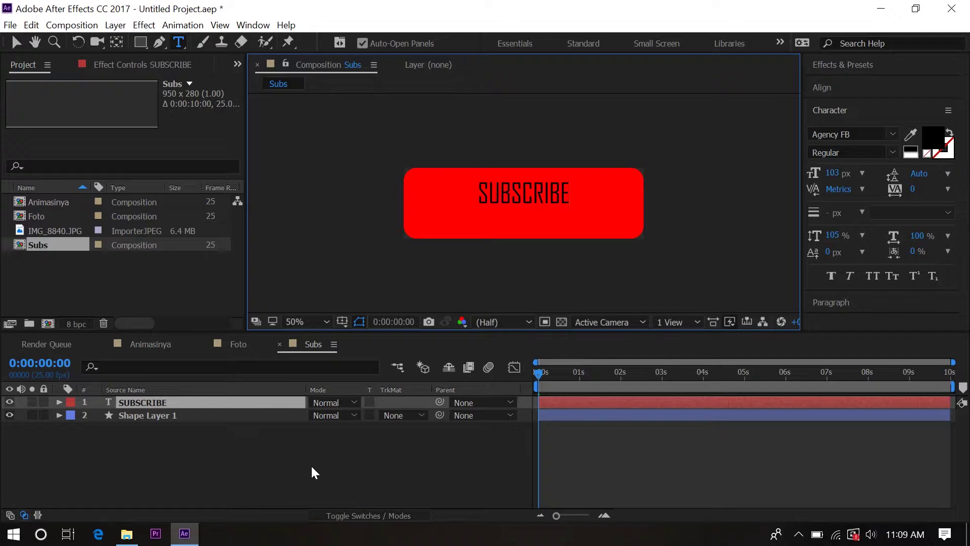
{"action": "left_click", "coordinate": [16, 48]}
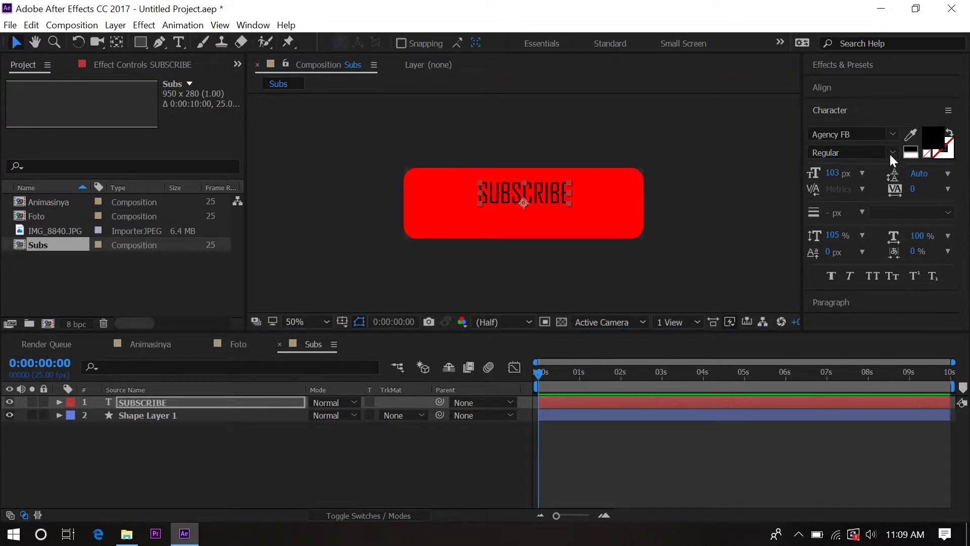
- Set the SUBSCRIBE text's font to Franklin Gothic Medium
{"action": "left_click", "coordinate": [845, 134]}
{"action": "type", "text": "Franklin Gothic B..."}
{"action": "key", "text": "Return"}
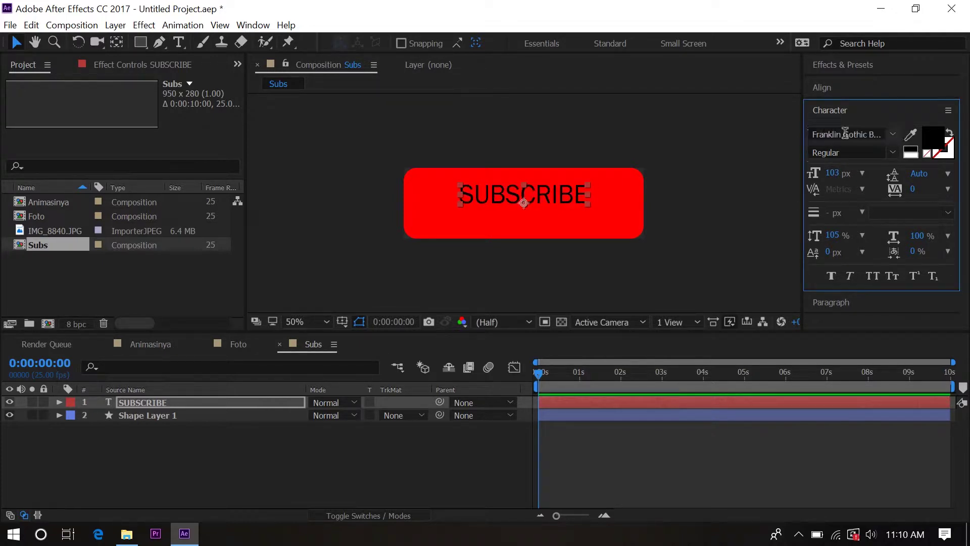
{"action": "left_click", "coordinate": [893, 133]}
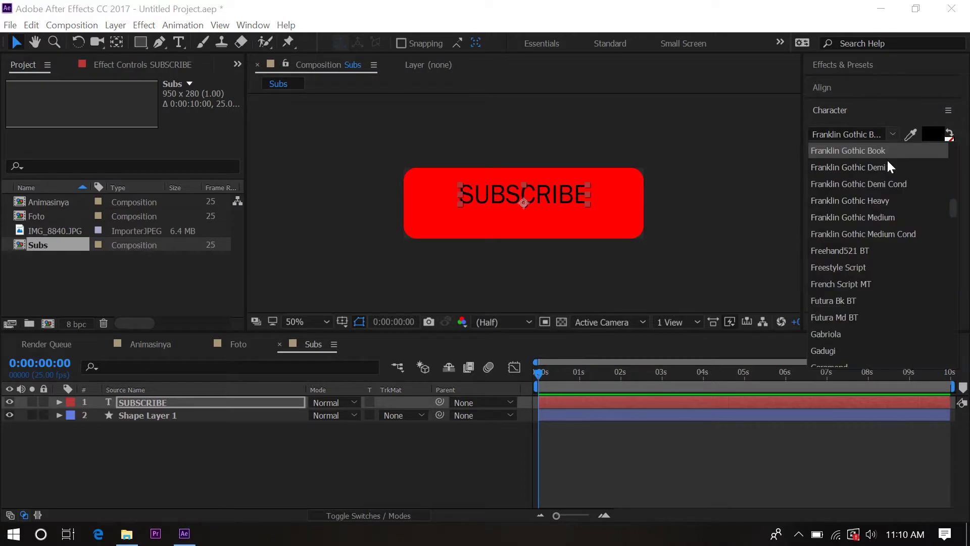
{"action": "left_click", "coordinate": [865, 183]}
{"action": "left_click", "coordinate": [894, 135]}
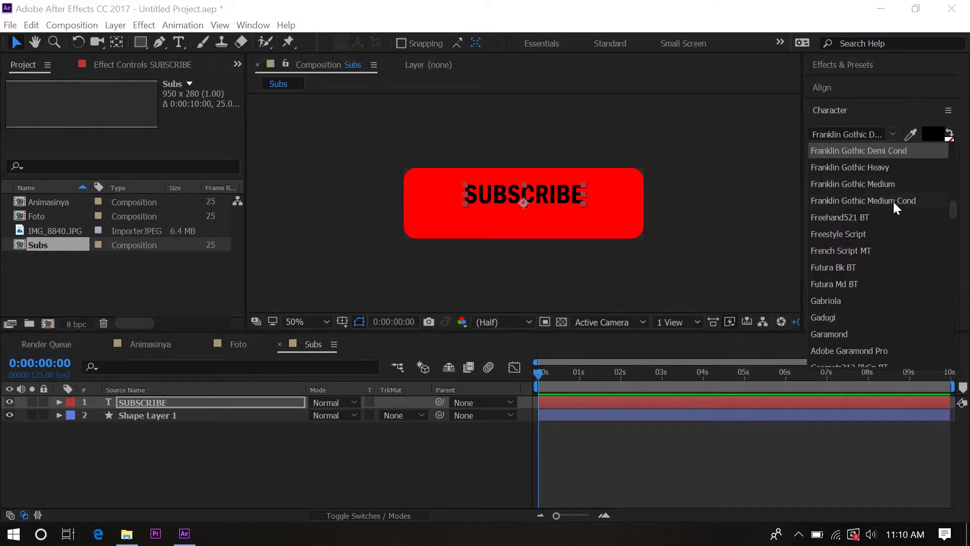
{"action": "left_click", "coordinate": [893, 200]}
{"action": "left_click", "coordinate": [892, 136]}
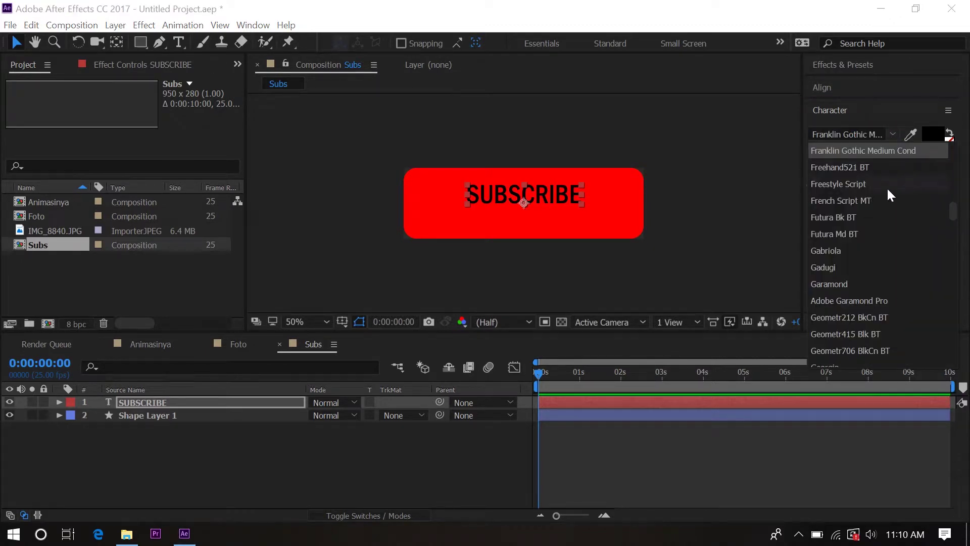
{"action": "scroll", "coordinate": [871, 156], "scroll_direction": "up", "scroll_amount": 3}
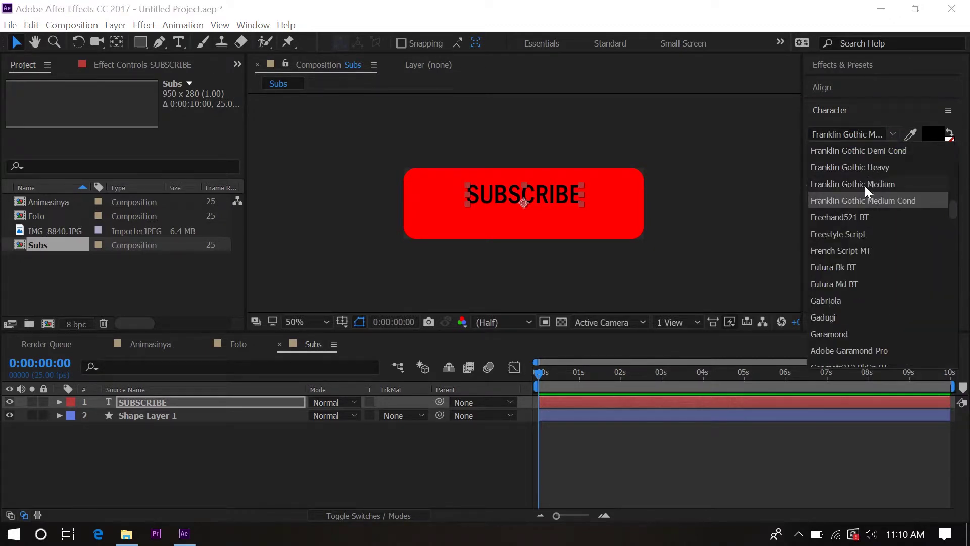
{"action": "left_click", "coordinate": [865, 186]}
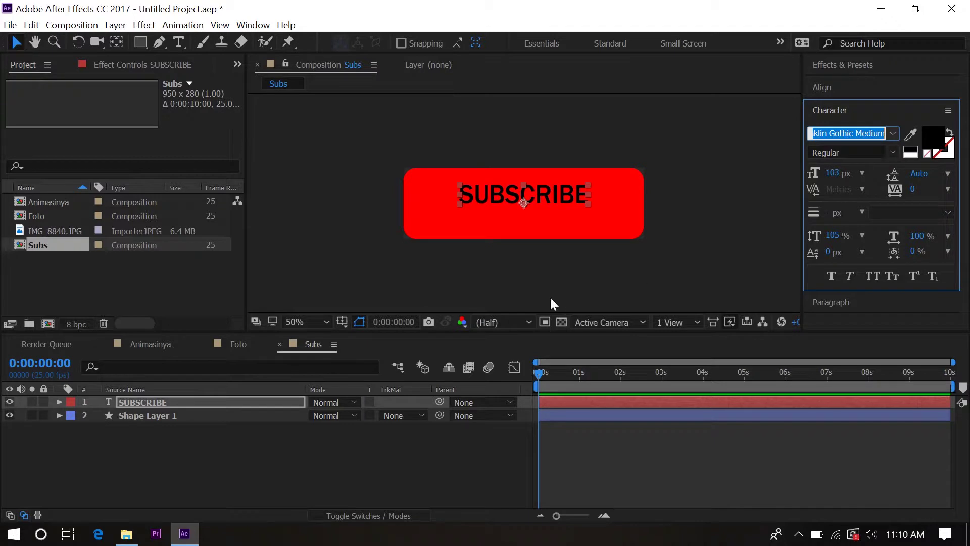
{"action": "left_click", "coordinate": [116, 42]}
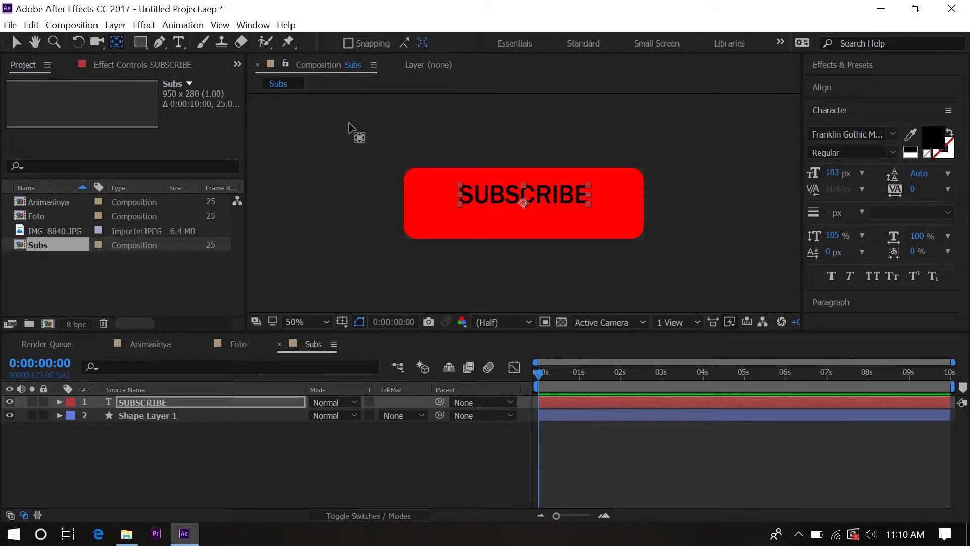
- Centre the SUBSCRIBE anchor, enlarge the text, and centre it in the composition
{"action": "left_click_drag", "start_coordinate": [523, 202], "coordinate": [524, 192]}
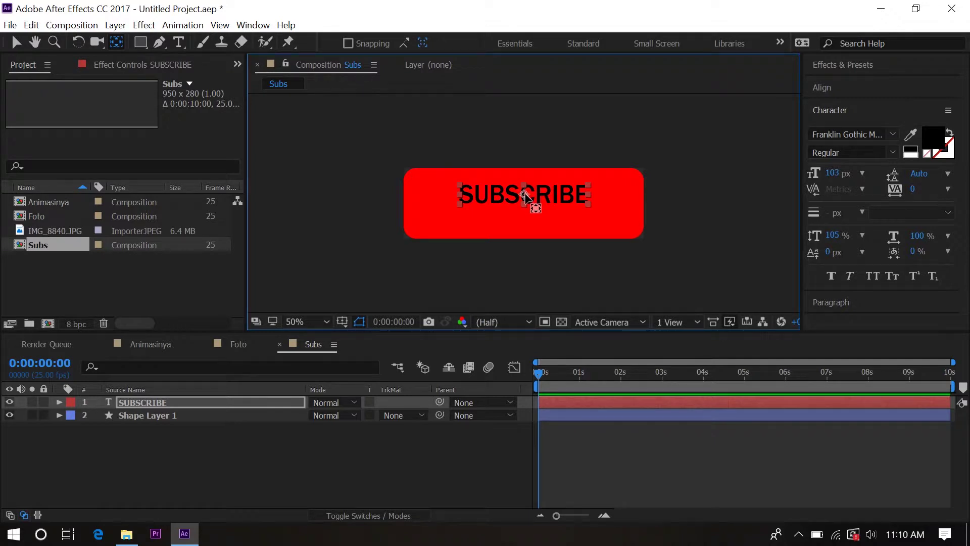
{"action": "left_click", "coordinate": [15, 43]}
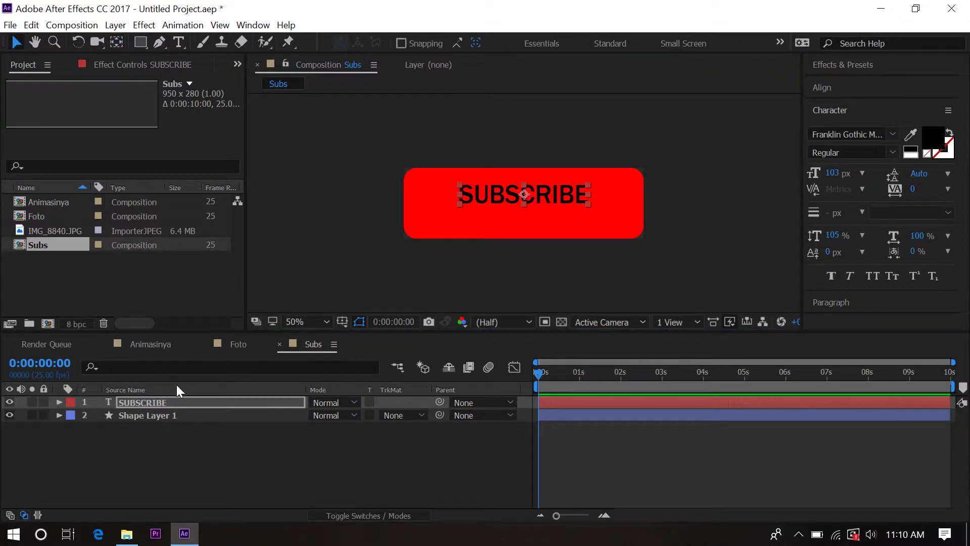
{"action": "left_click", "coordinate": [161, 402]}
{"action": "key", "text": "s"}
{"action": "left_click_drag", "start_coordinate": [363, 415], "coordinate": [777, 152]}
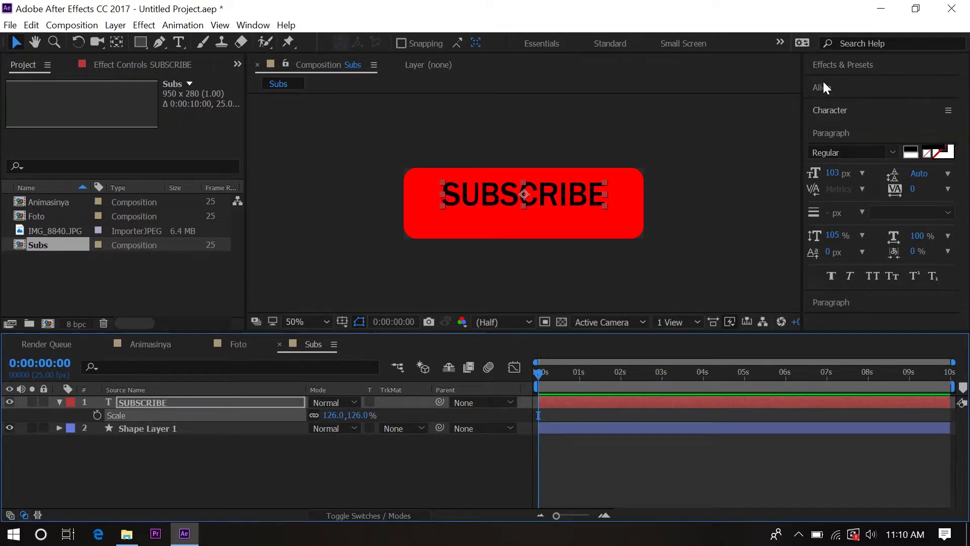
{"action": "left_click", "coordinate": [821, 87]}
{"action": "left_click", "coordinate": [843, 125]}
{"action": "left_click", "coordinate": [921, 125]}
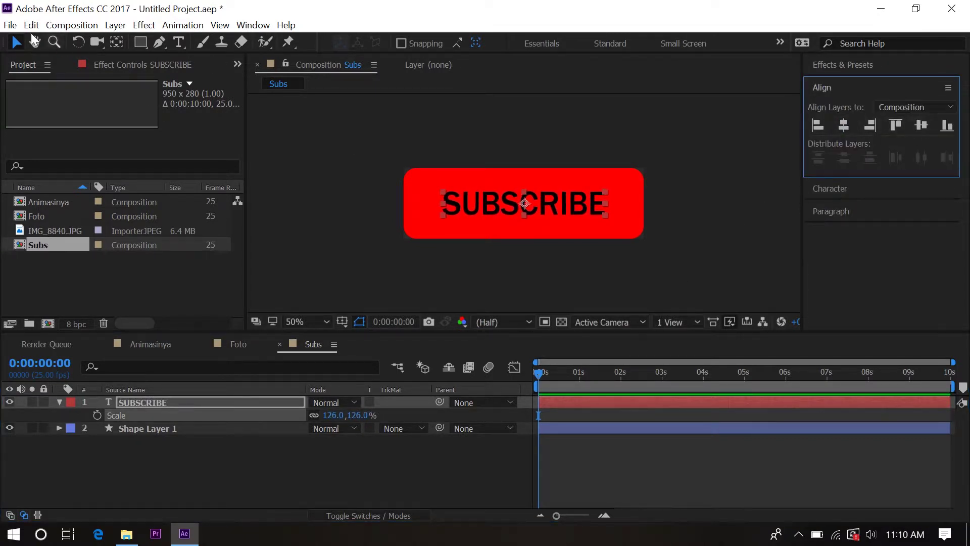
- Make the SUBSCRIBE text white (FFFFFF) and settle its scale at 134%
{"action": "left_click", "coordinate": [827, 189]}
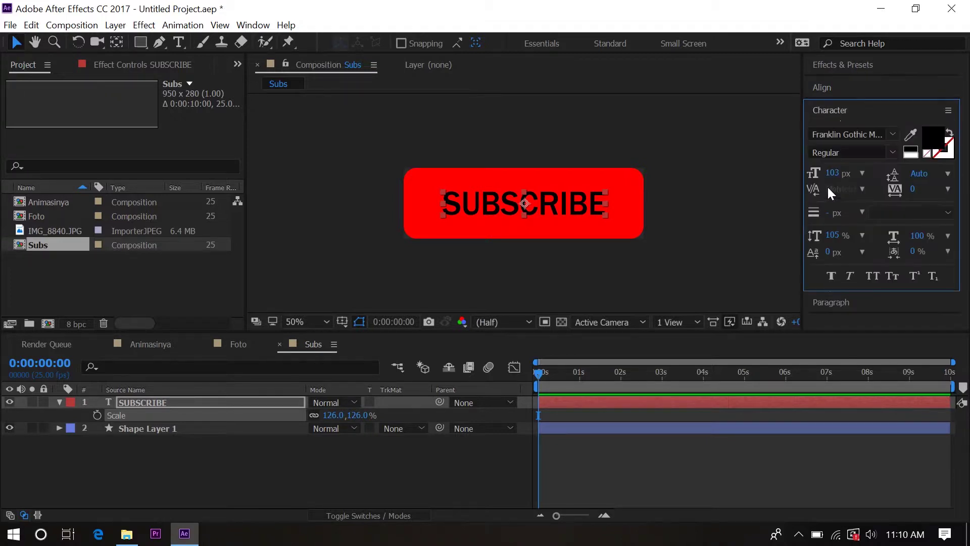
{"action": "left_click", "coordinate": [932, 137]}
{"action": "type", "text": "ffffff"}
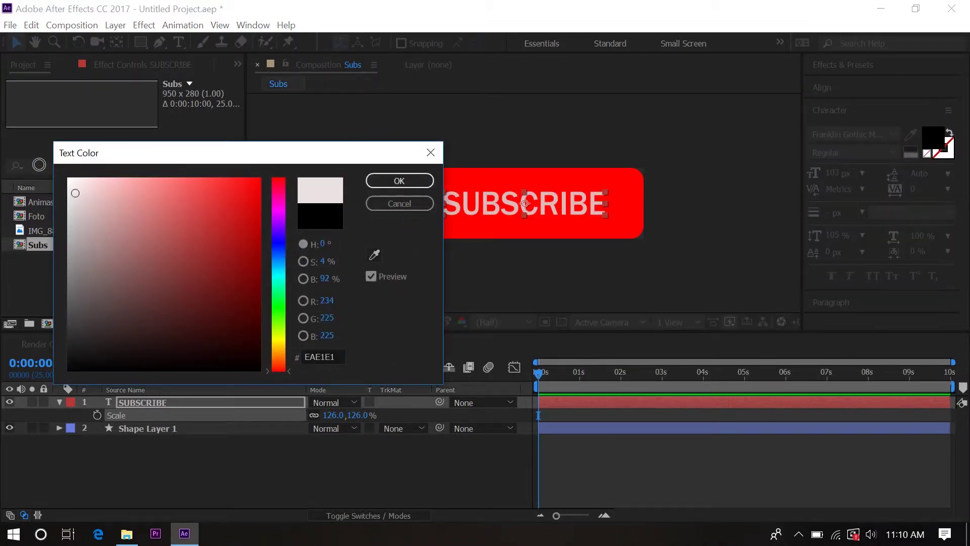
{"action": "left_click", "coordinate": [399, 181]}
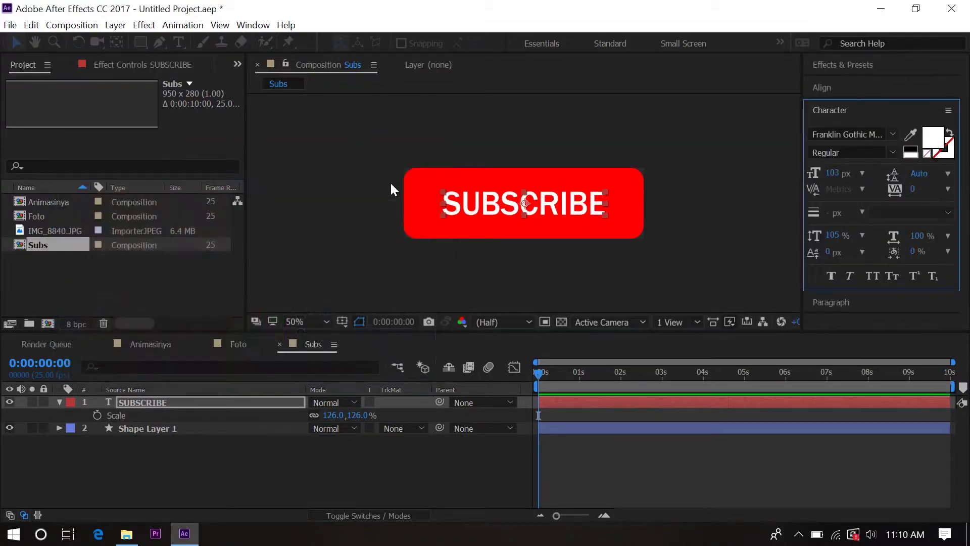
{"action": "left_click_drag", "start_coordinate": [354, 419], "coordinate": [362, 419]}
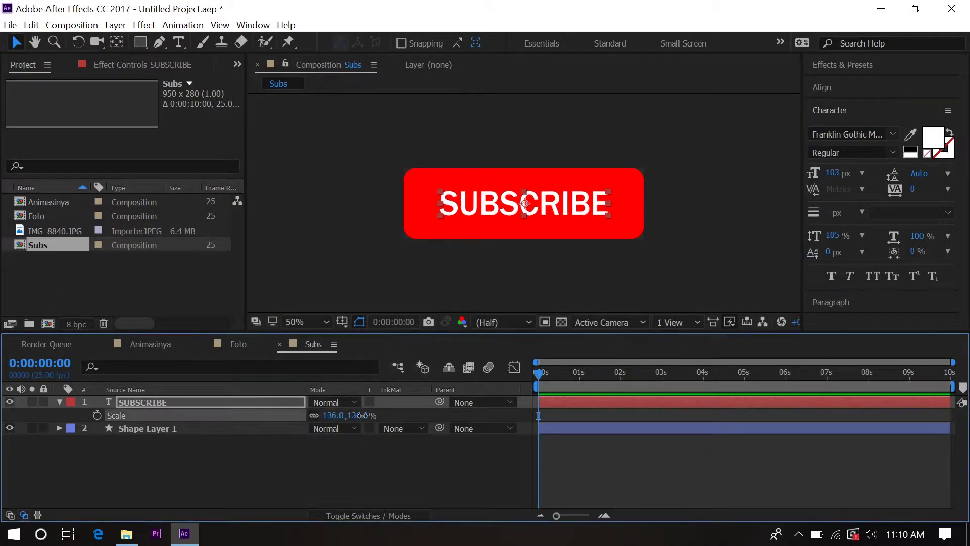
{"action": "left_click", "coordinate": [226, 455]}
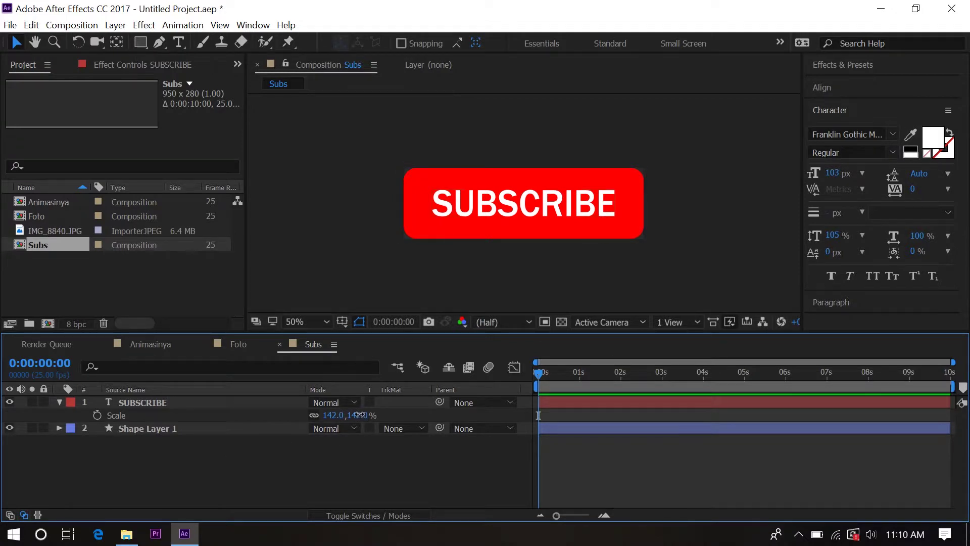
{"action": "left_click_drag", "start_coordinate": [358, 419], "coordinate": [353, 419]}
{"action": "left_click", "coordinate": [353, 477]}
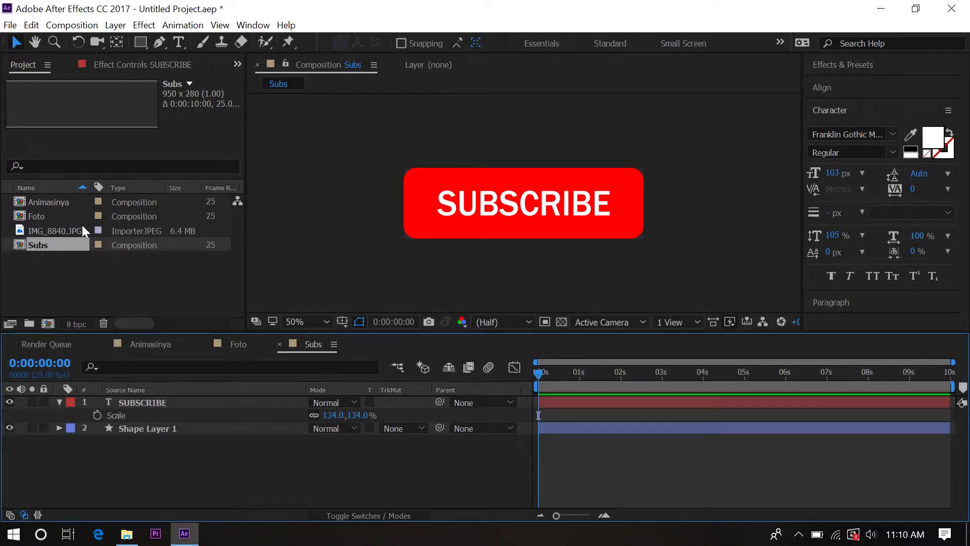
- Add the Subs composition as the top layer in the Animasinya timeline
{"action": "left_click", "coordinate": [140, 349]}
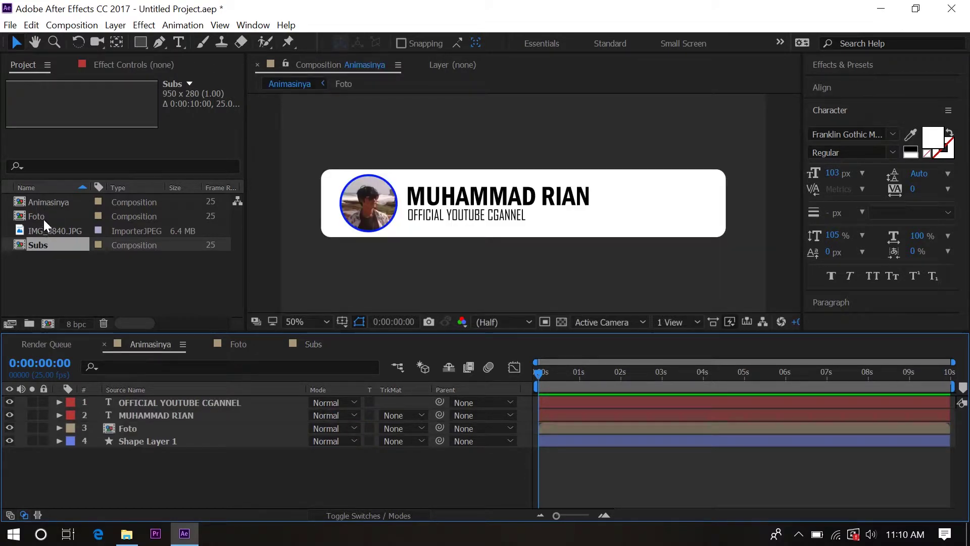
{"action": "left_click_drag", "start_coordinate": [41, 245], "coordinate": [141, 399]}
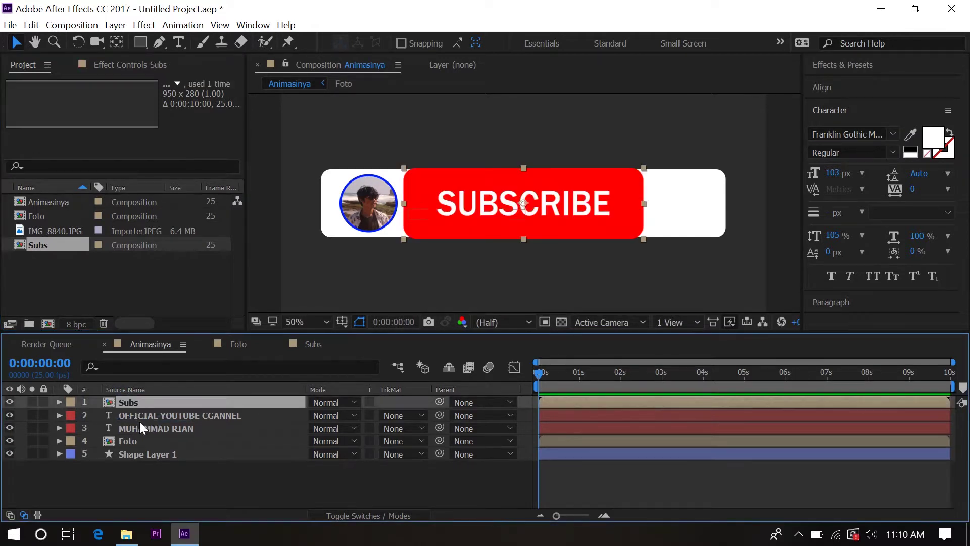
- Scale the Subs button to 31% and position it at 1477, 540 on the card's right
{"action": "key", "text": "s"}
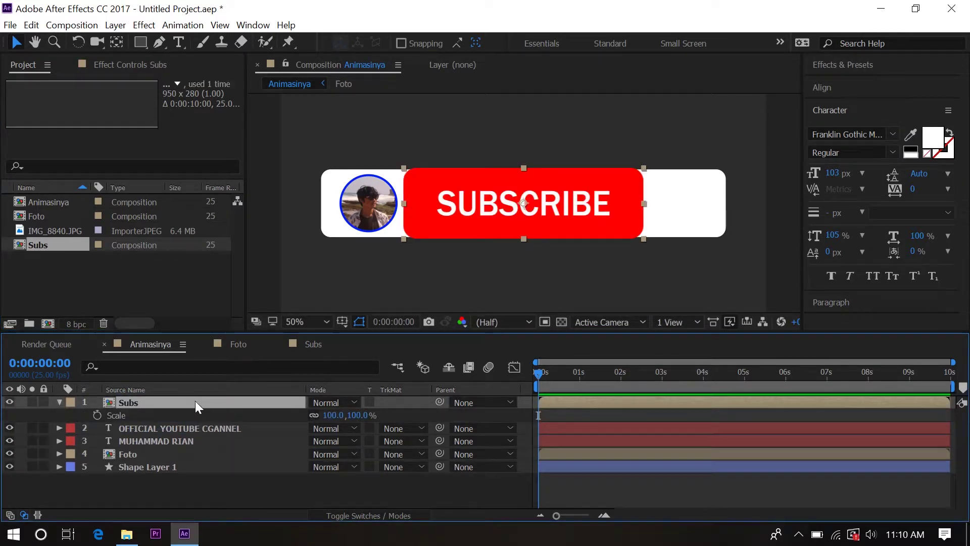
{"action": "left_click_drag", "start_coordinate": [366, 417], "coordinate": [311, 417]}
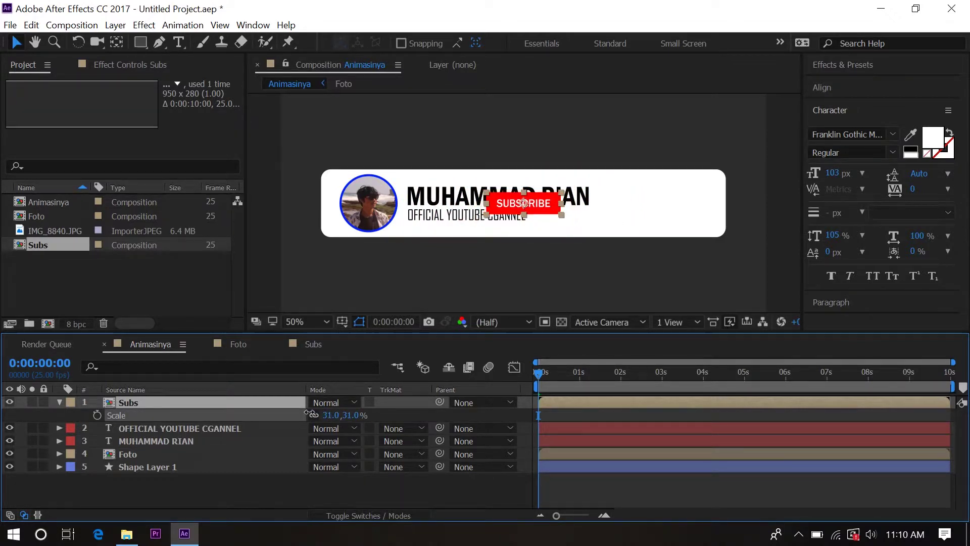
{"action": "left_click", "coordinate": [189, 399]}
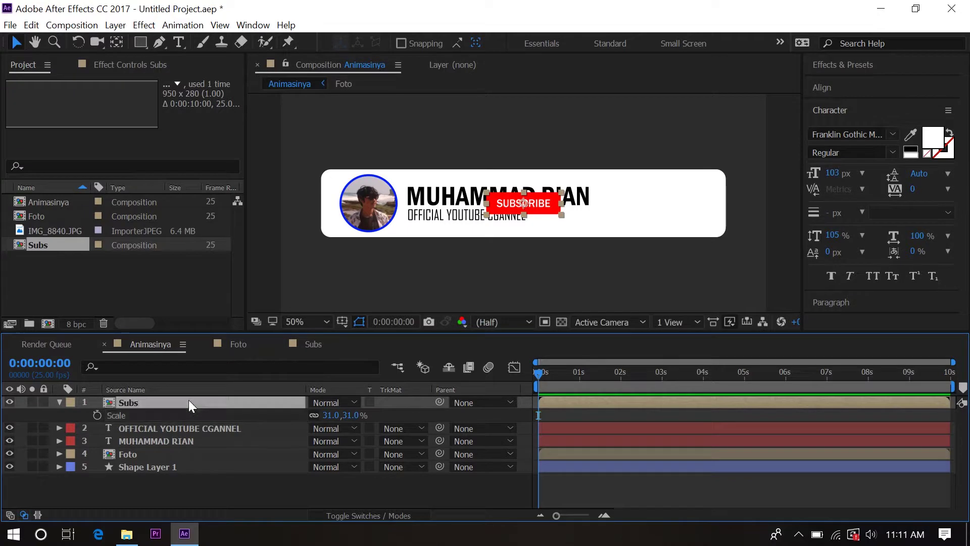
{"action": "key", "text": "shift+p"}
{"action": "left_click_drag", "start_coordinate": [344, 414], "coordinate": [679, 386]}
{"action": "key", "text": "ctrl+z"}
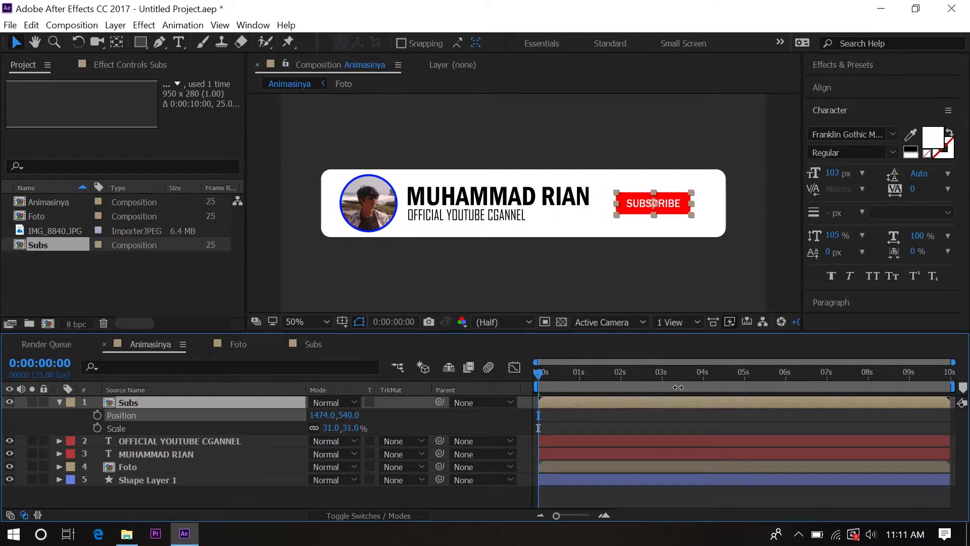
{"action": "key", "text": "Return"}
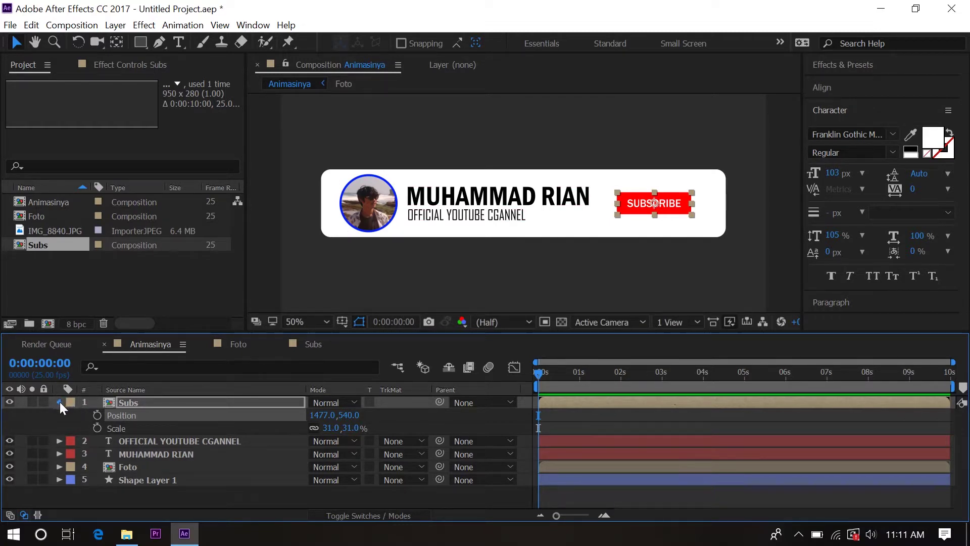
{"action": "left_click", "coordinate": [60, 401]}
{"action": "left_click", "coordinate": [128, 440]}
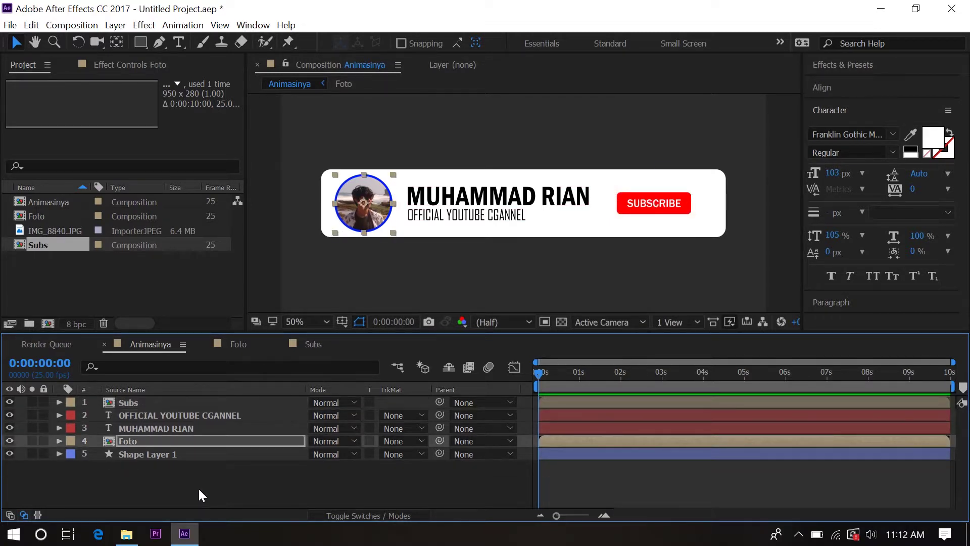
- Check that the white card layer's anchor point sits at its centre
{"action": "left_click", "coordinate": [154, 454]}
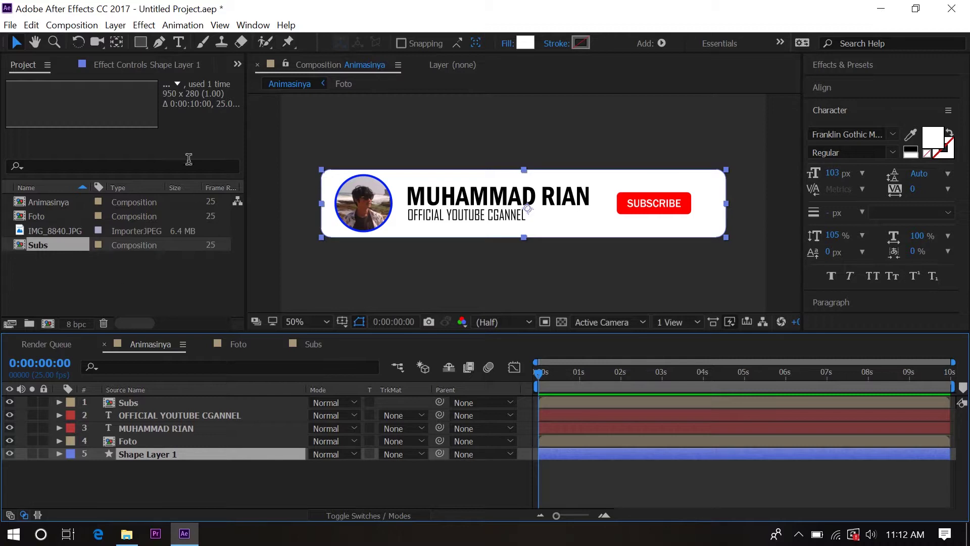
{"action": "left_click", "coordinate": [116, 42]}
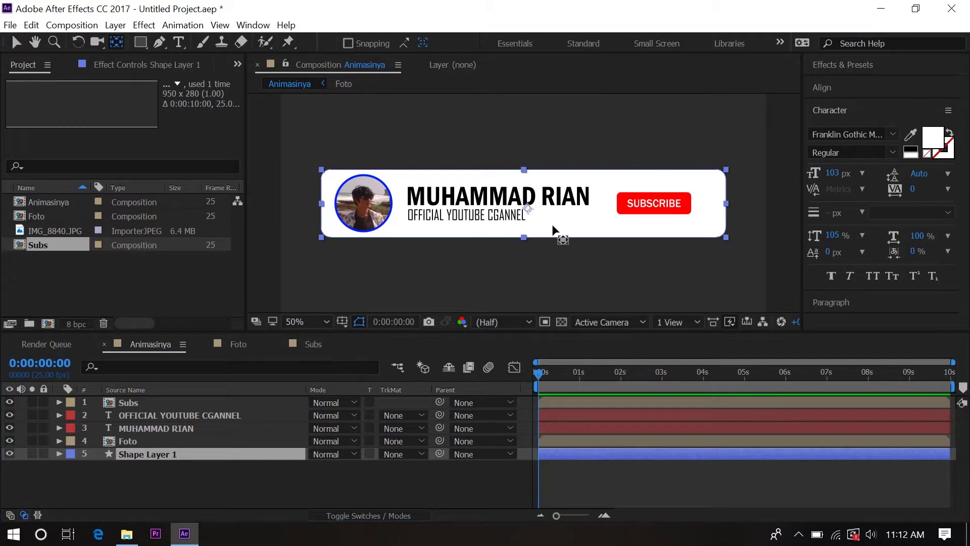
{"action": "left_click", "coordinate": [525, 209]}
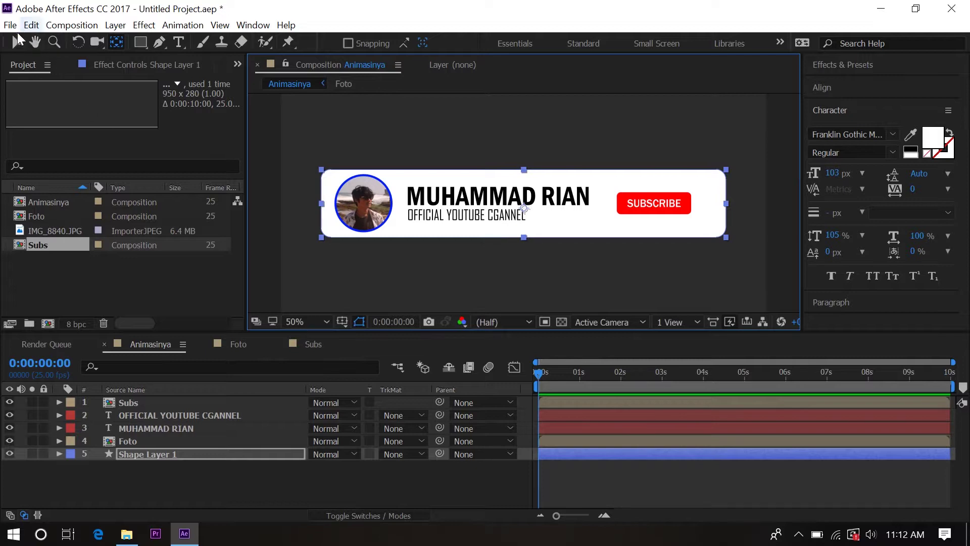
{"action": "left_click", "coordinate": [16, 42]}
- Unlink Shape Layer 1's Scale and keyframe horizontal scale 0% at frame 0
{"action": "left_click", "coordinate": [181, 452]}
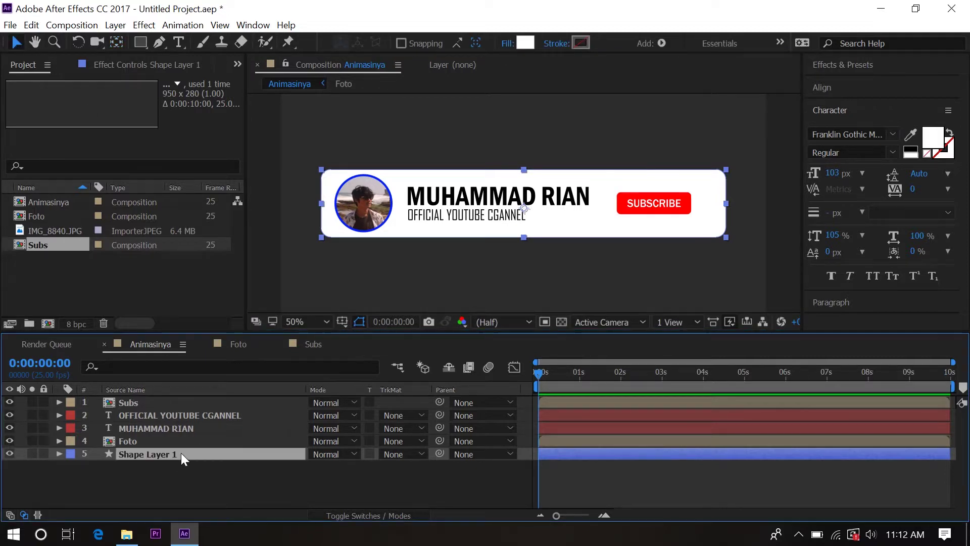
{"action": "key", "text": "s"}
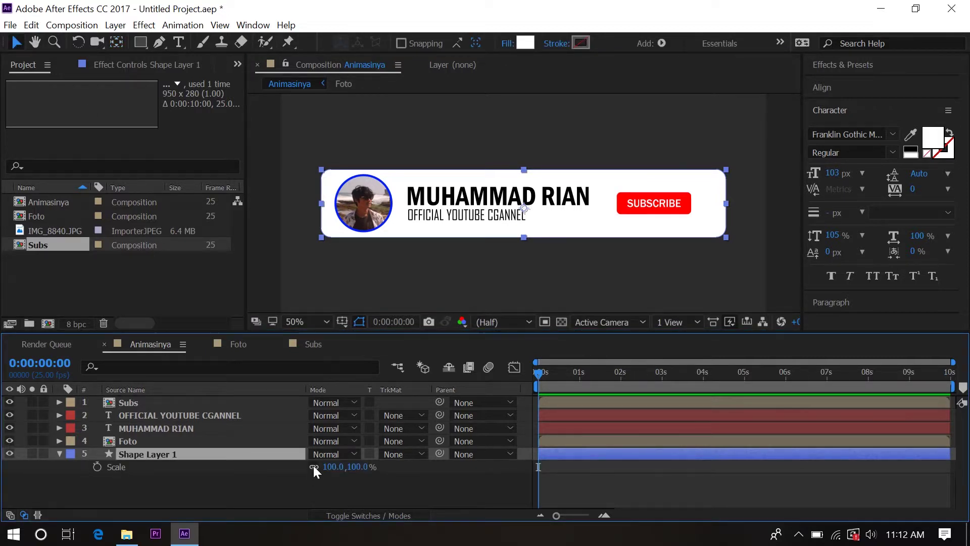
{"action": "left_click", "coordinate": [312, 465]}
{"action": "left_click", "coordinate": [331, 466]}
{"action": "type", "text": "0"}
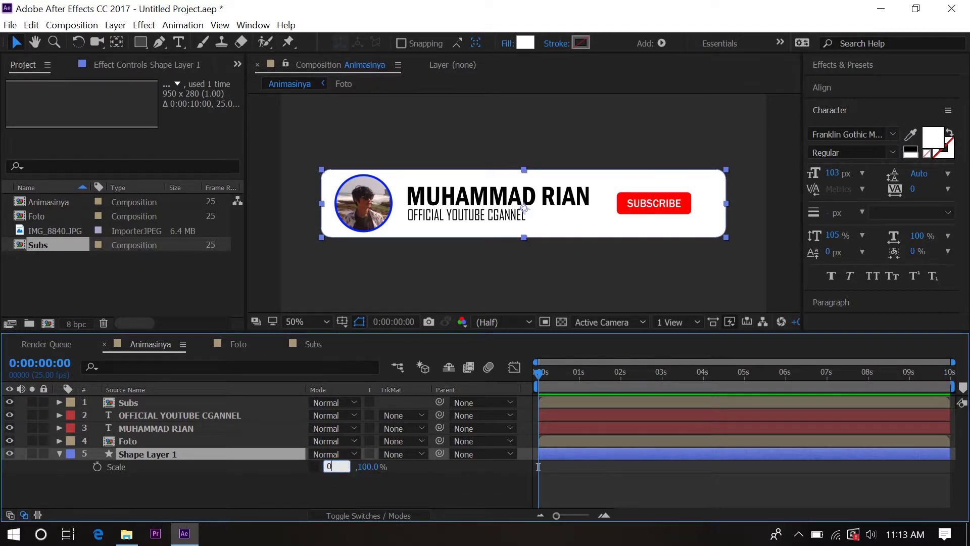
{"action": "key", "text": "Return"}
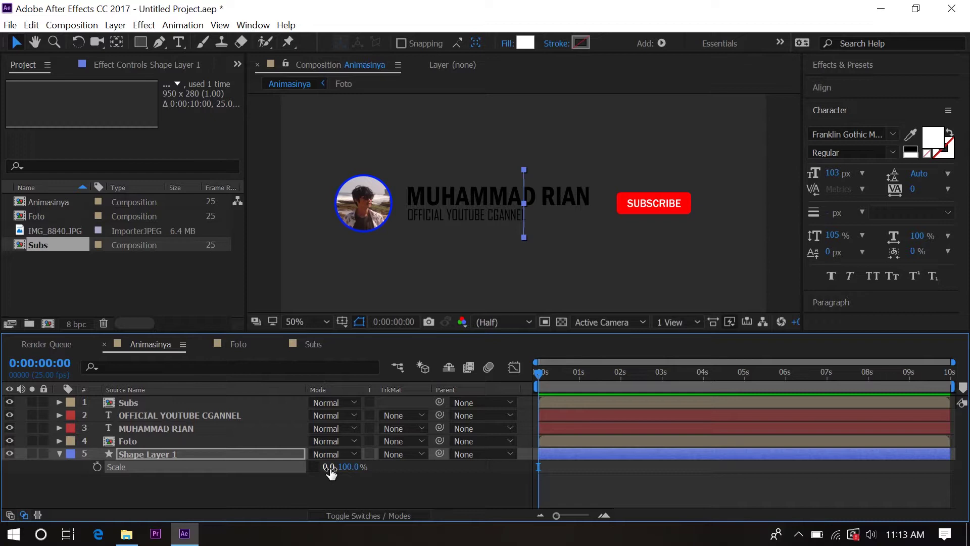
{"action": "left_click", "coordinate": [98, 467]}
- Keyframe horizontal scale 100% at 0:00:00:20 and Easy Ease both Scale keyframes
{"action": "key", "text": "shift+Page_Down"}
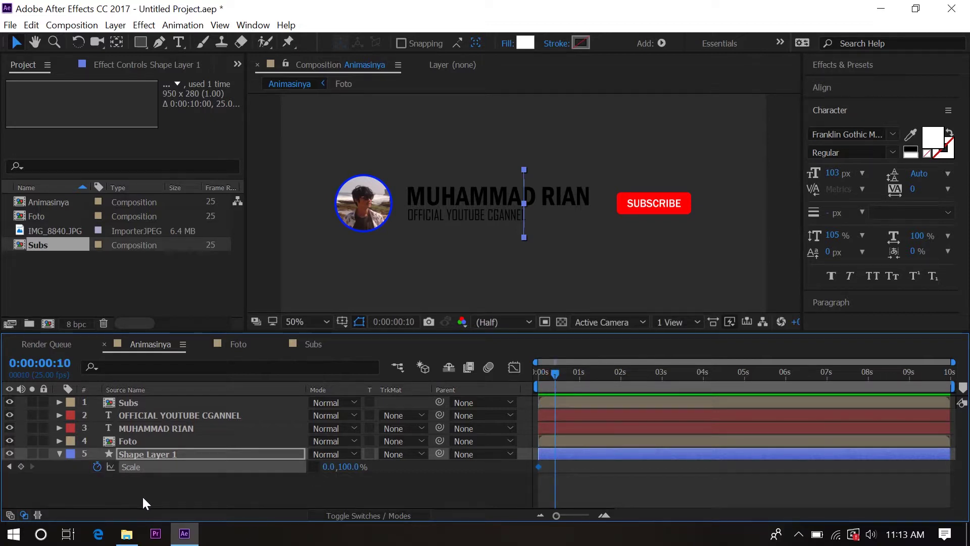
{"action": "key", "text": "shift+Page_Down"}
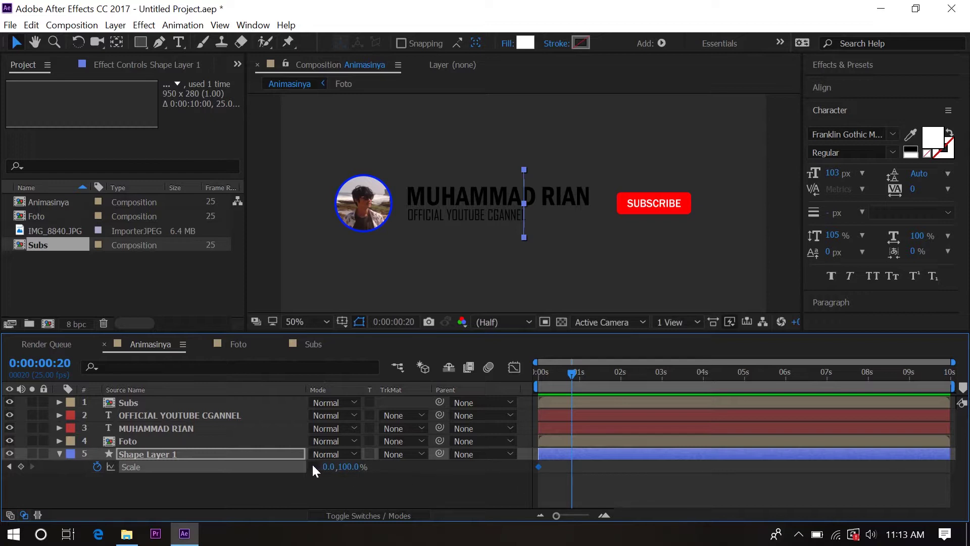
{"action": "left_click", "coordinate": [336, 467]}
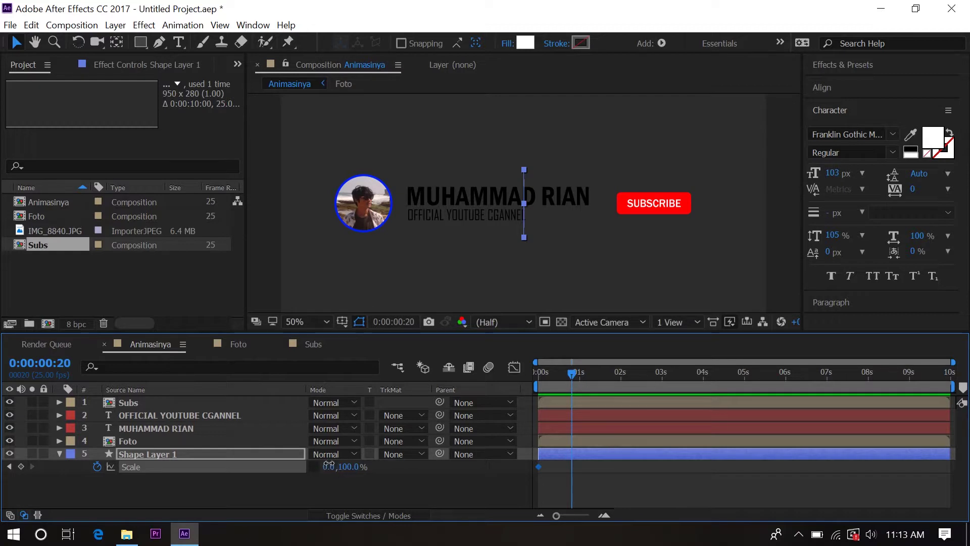
{"action": "type", "text": "100"}
{"action": "key", "text": "Return"}
{"action": "left_click_drag", "start_coordinate": [608, 486], "coordinate": [505, 462]}
{"action": "key", "text": "F9"}
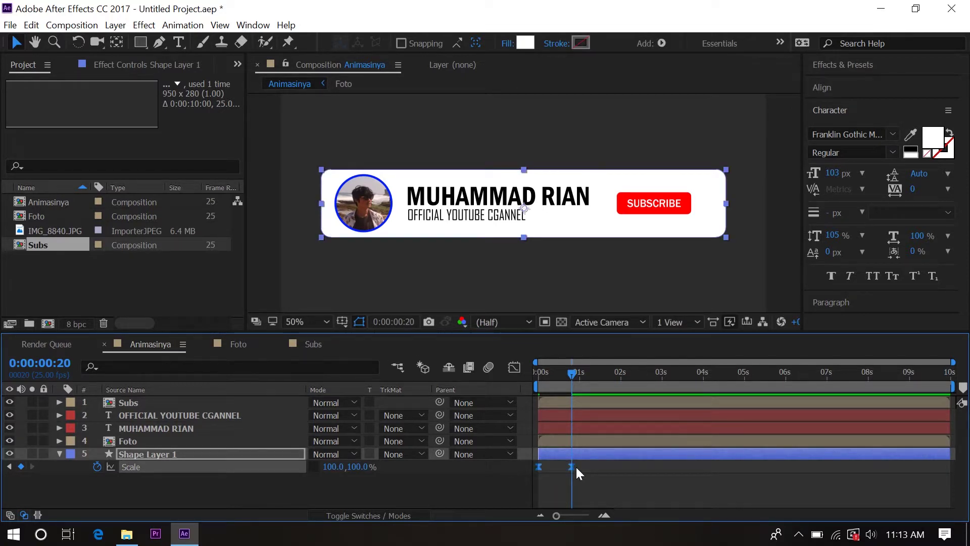
- Set the two Scale keyframes to 100% influence easing in the speed graph
{"action": "right_click", "coordinate": [571, 466]}
{"action": "mouse_move", "coordinate": [600, 457]}
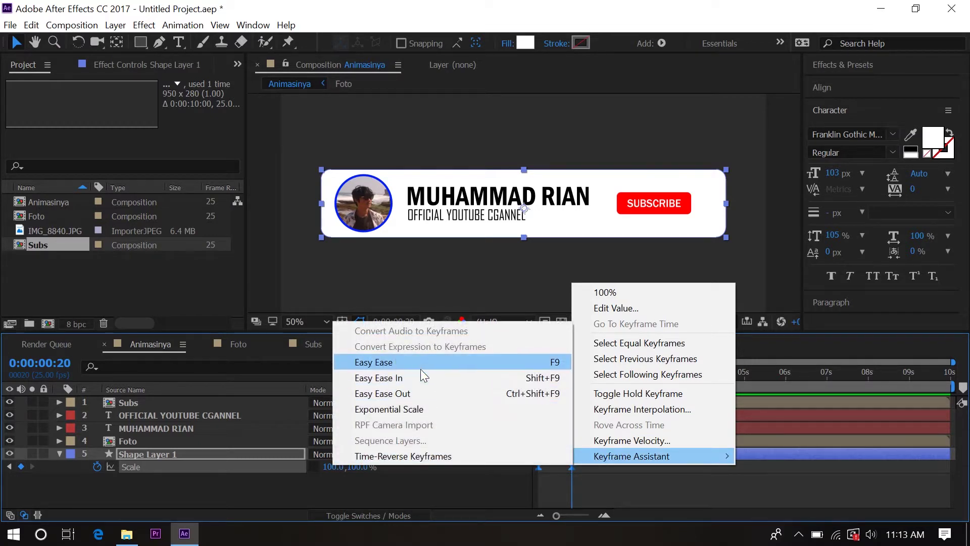
{"action": "left_click", "coordinate": [651, 499]}
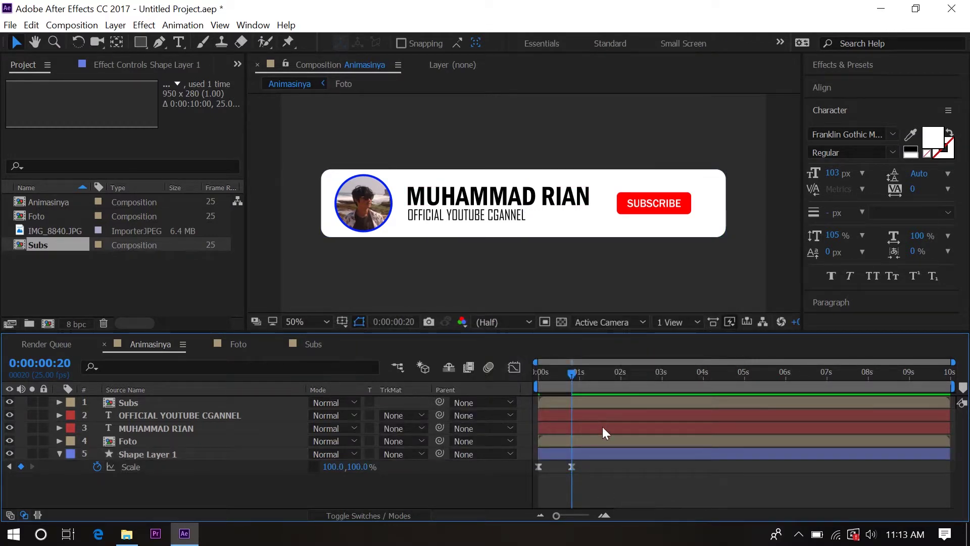
{"action": "left_click_drag", "start_coordinate": [546, 475], "coordinate": [527, 459]}
{"action": "left_click", "coordinate": [514, 367]}
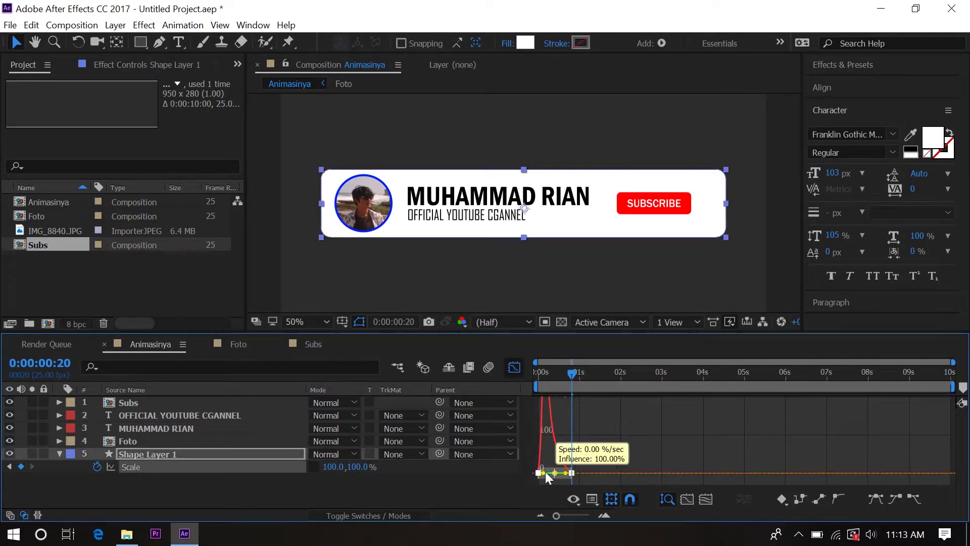
{"action": "left_click", "coordinate": [513, 368]}
- Preview the card growing outward, return to the second keyframe, and collapse the layer
{"action": "left_click_drag", "start_coordinate": [574, 373], "coordinate": [433, 375]}
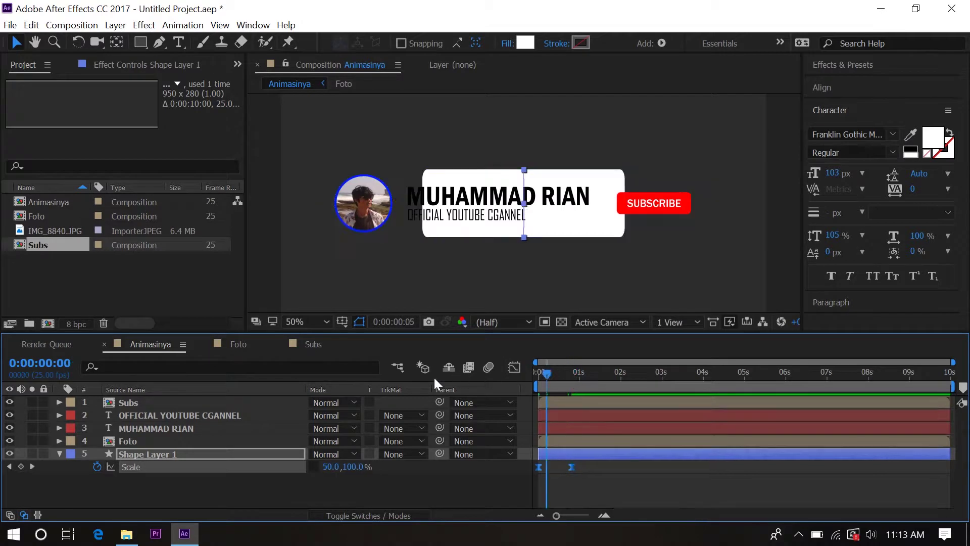
{"action": "left_click", "coordinate": [466, 492]}
{"action": "key", "text": "space"}
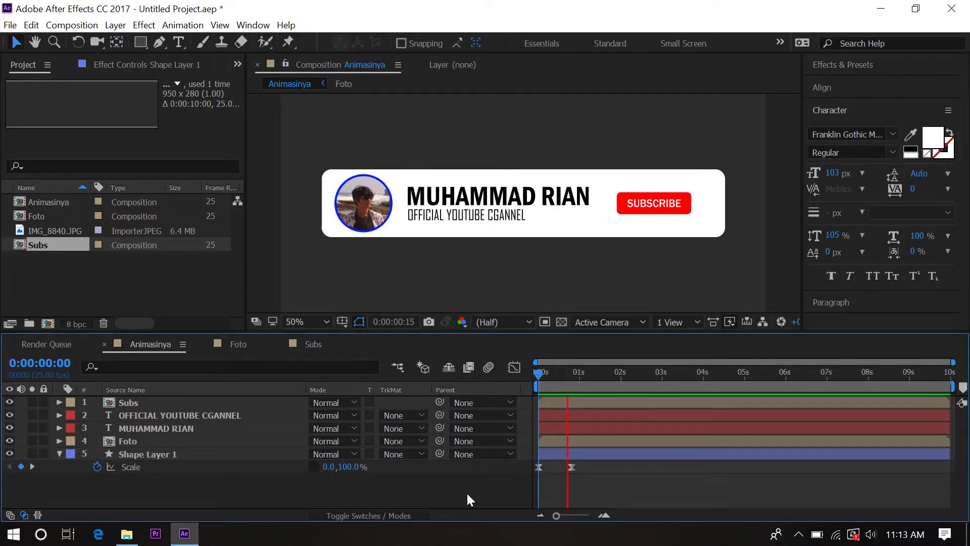
{"action": "left_click", "coordinate": [590, 372]}
{"action": "left_click_drag", "start_coordinate": [592, 372], "coordinate": [537, 385]}
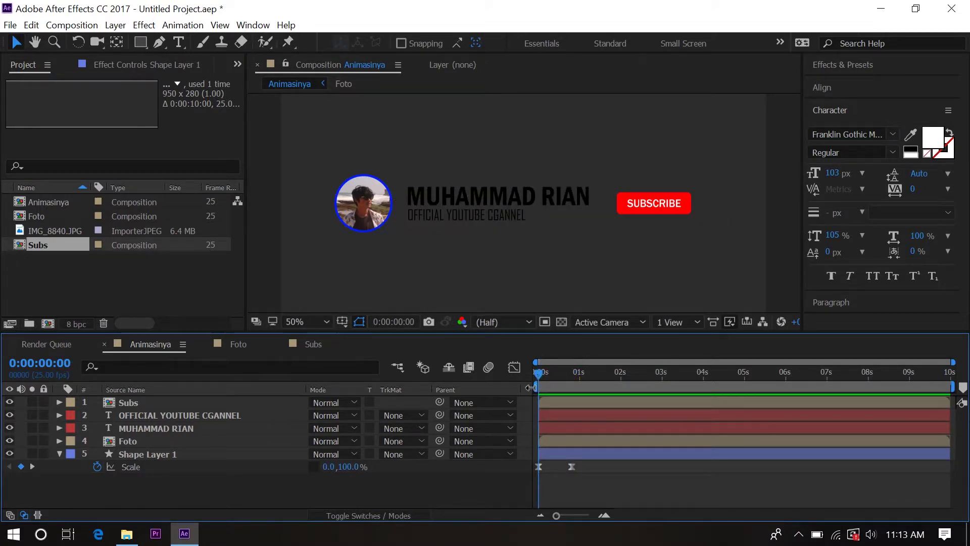
{"action": "left_click", "coordinate": [59, 453]}
- Keyframe Foto's Position from -126,540 off the card to 341,540 ten frames later
{"action": "left_click_drag", "start_coordinate": [537, 369], "coordinate": [550, 370]}
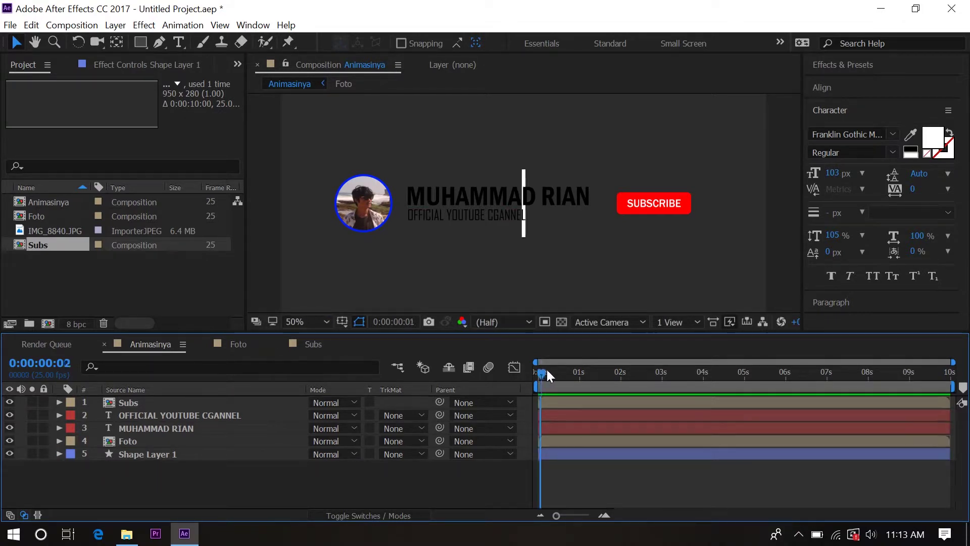
{"action": "left_click", "coordinate": [557, 453]}
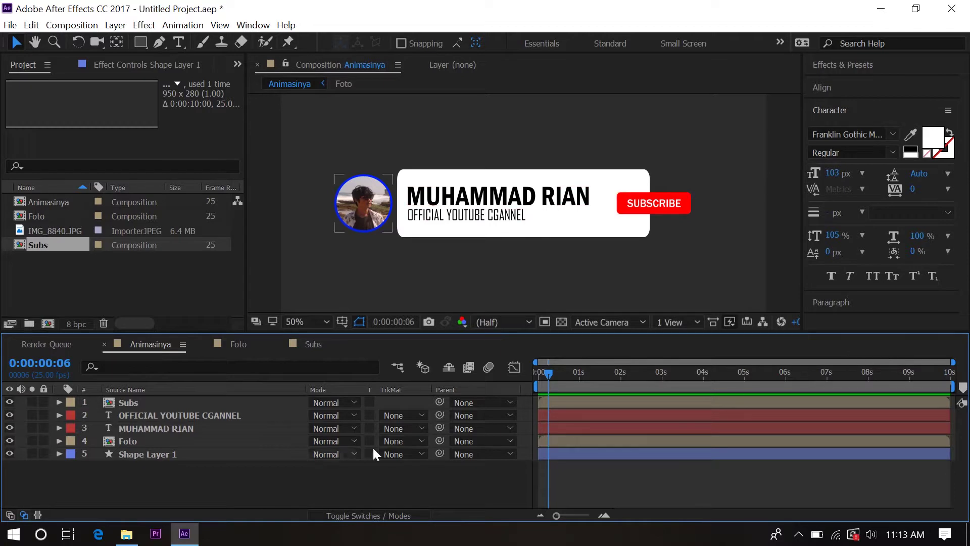
{"action": "left_click", "coordinate": [160, 442]}
{"action": "key", "text": "p"}
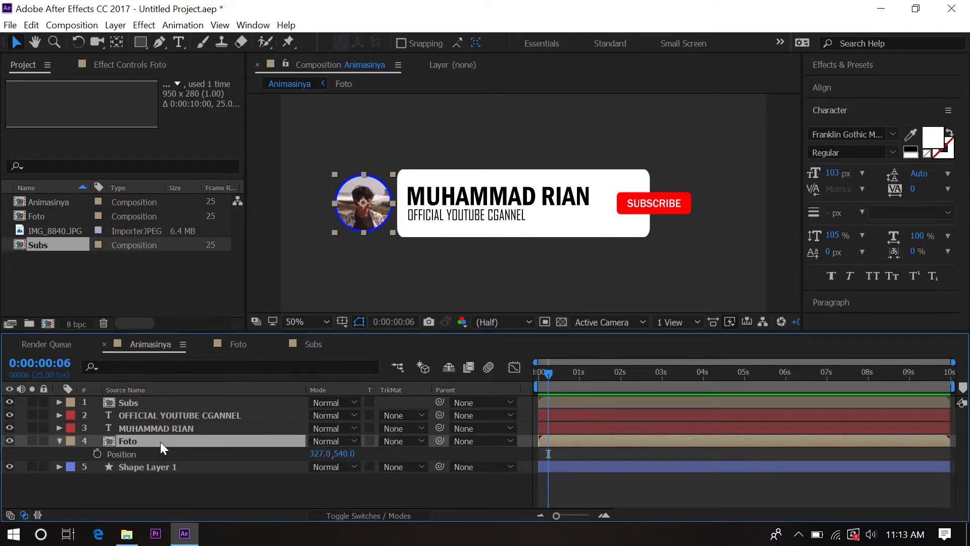
{"action": "left_click_drag", "start_coordinate": [318, 453], "coordinate": [124, 467]}
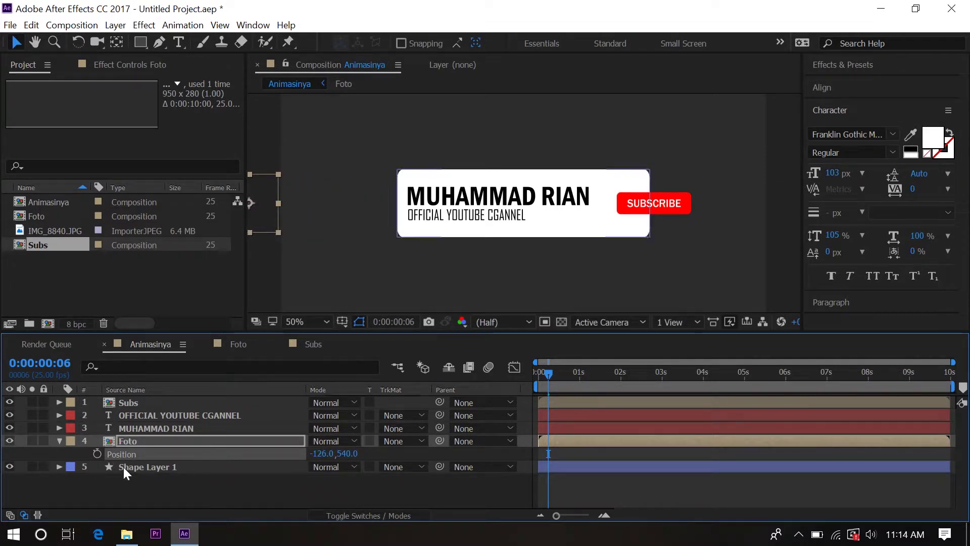
{"action": "left_click", "coordinate": [96, 453]}
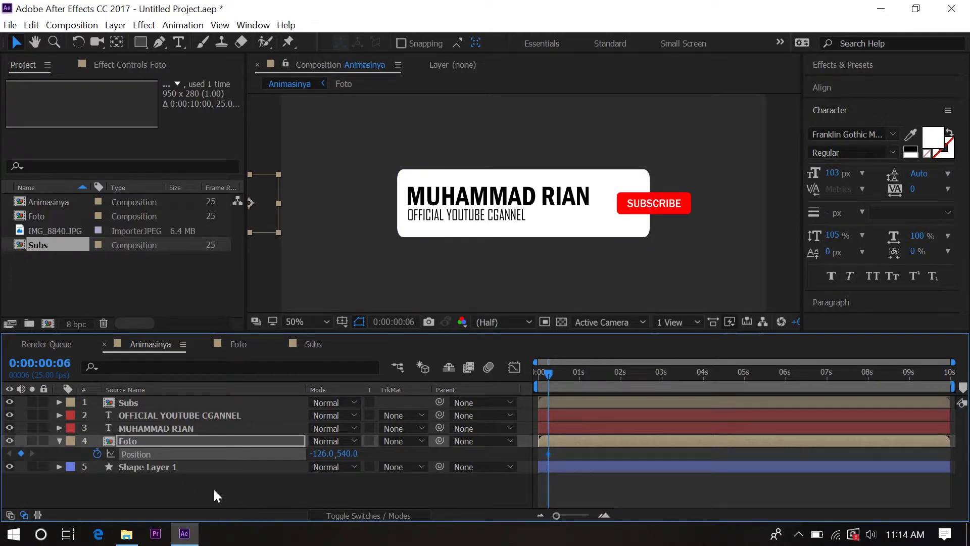
{"action": "key", "text": "shift+Page_Down"}
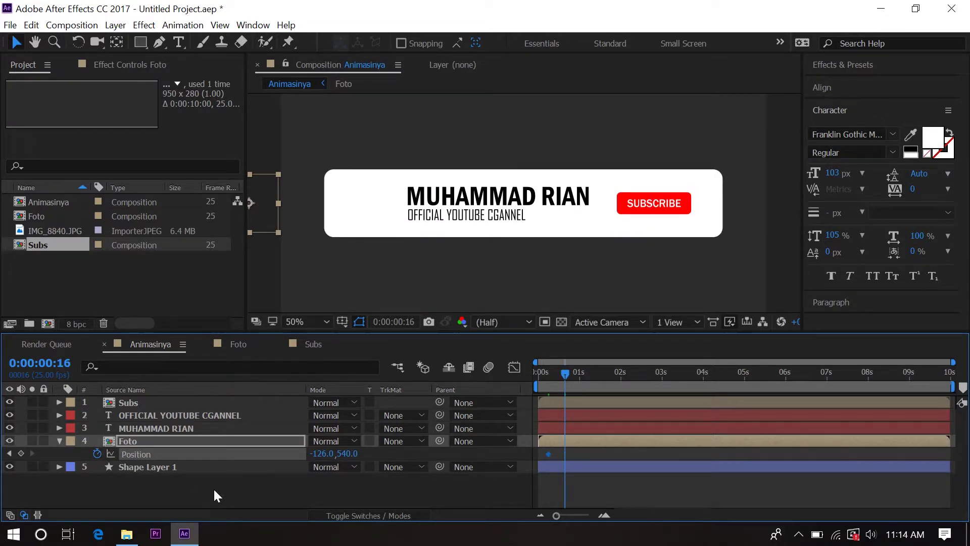
{"action": "left_click_drag", "start_coordinate": [317, 453], "coordinate": [655, 436]}
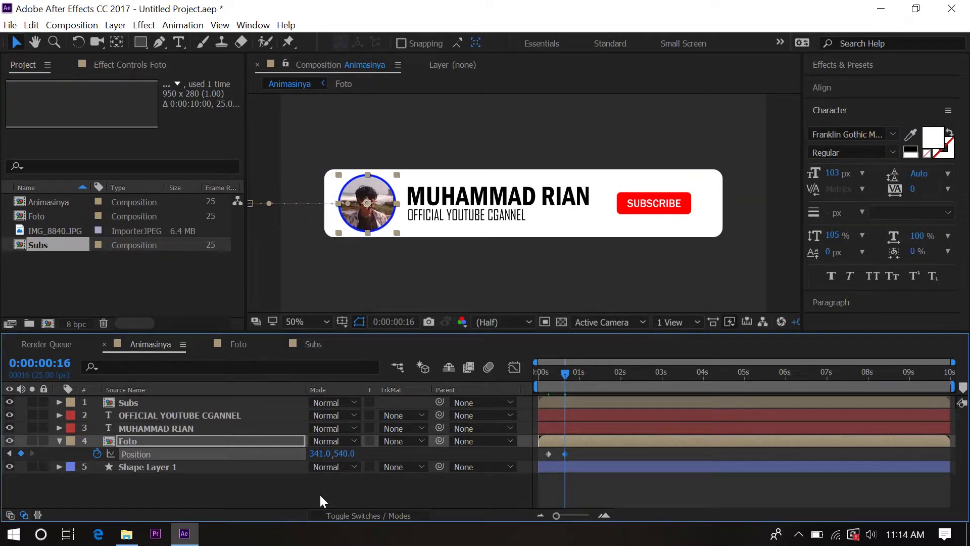
- Sharpen the ease on the photo's Position keyframes in the speed graph
{"action": "left_click_drag", "start_coordinate": [580, 449], "coordinate": [518, 459]}
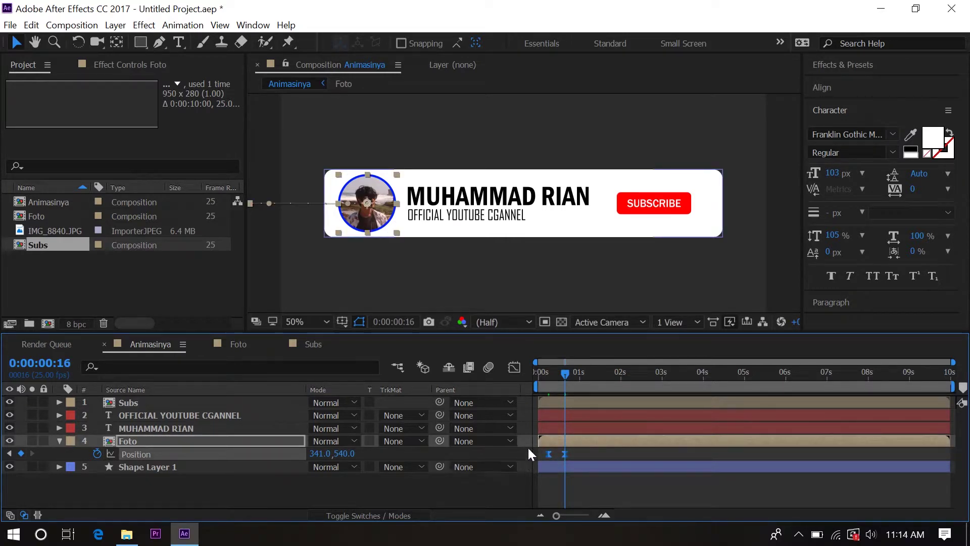
{"action": "left_click", "coordinate": [512, 365]}
{"action": "left_click_drag", "start_coordinate": [601, 433], "coordinate": [548, 480]}
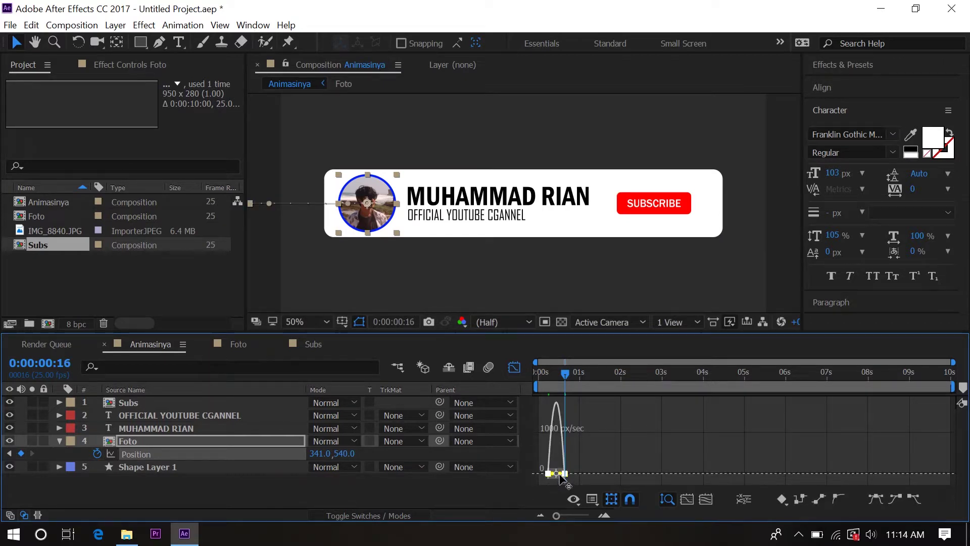
{"action": "left_click_drag", "start_coordinate": [552, 475], "coordinate": [550, 474]}
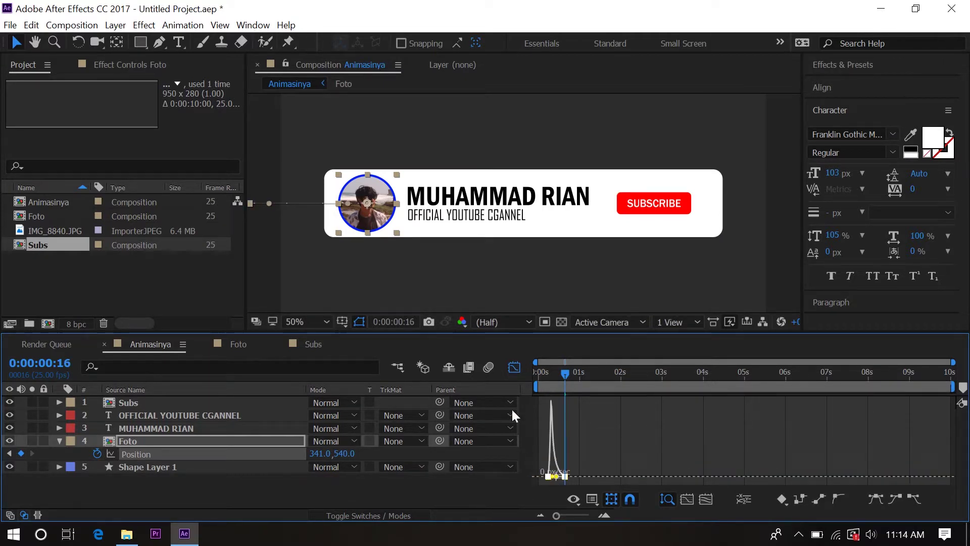
{"action": "left_click", "coordinate": [514, 367]}
- Preview the photo sliding in, then park on its end keyframe
{"action": "left_click_drag", "start_coordinate": [564, 373], "coordinate": [538, 373]}
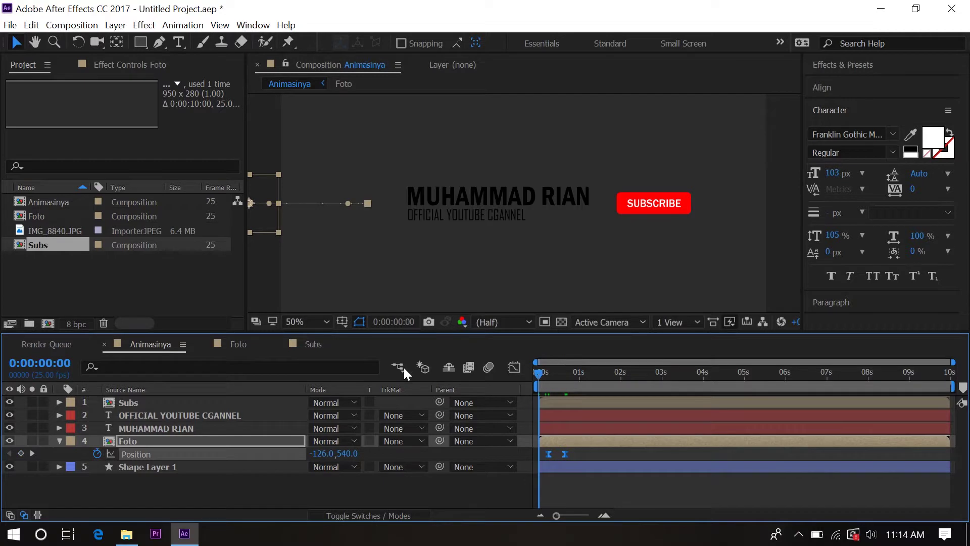
{"action": "left_click", "coordinate": [397, 480]}
{"action": "key", "text": "space"}
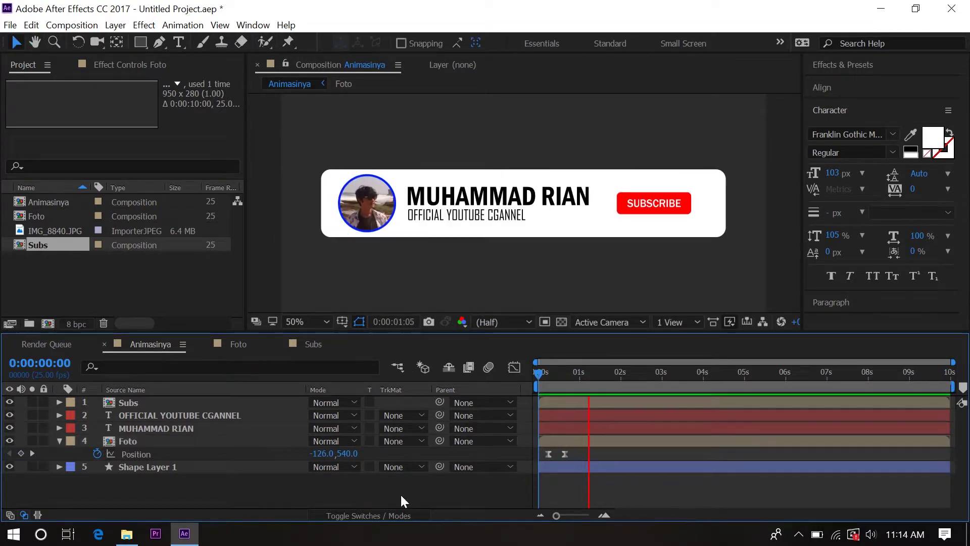
{"action": "left_click_drag", "start_coordinate": [591, 373], "coordinate": [553, 373]}
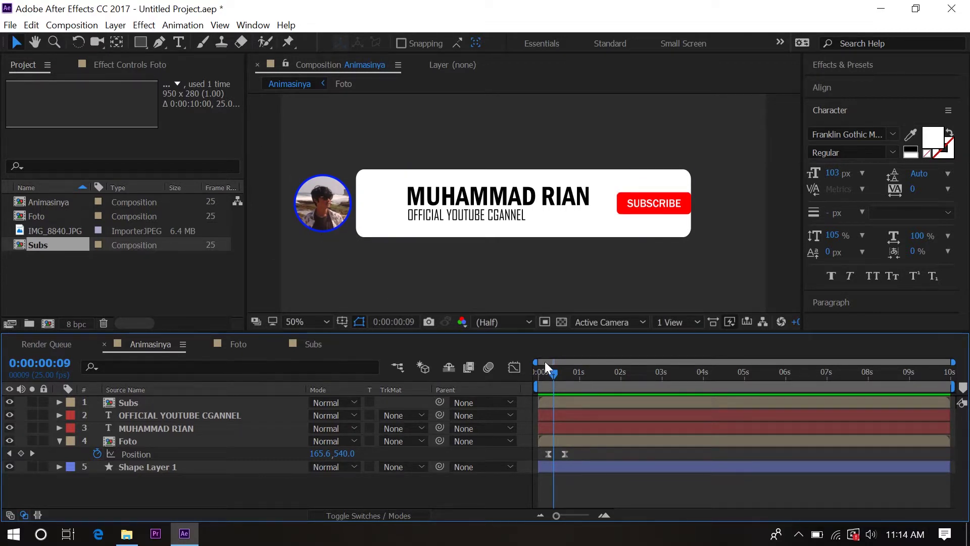
{"action": "left_click_drag", "start_coordinate": [553, 372], "coordinate": [565, 373]}
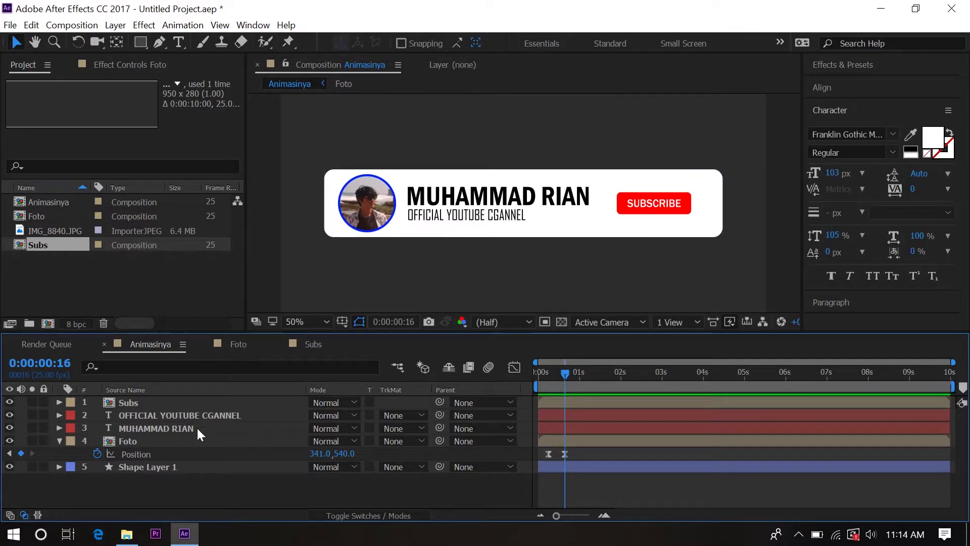
- Duplicate Shape Layer 1 above Foto and set Foto's TrkMat to Alpha Matte 'Shape Layer 2'
{"action": "left_click", "coordinate": [59, 439]}
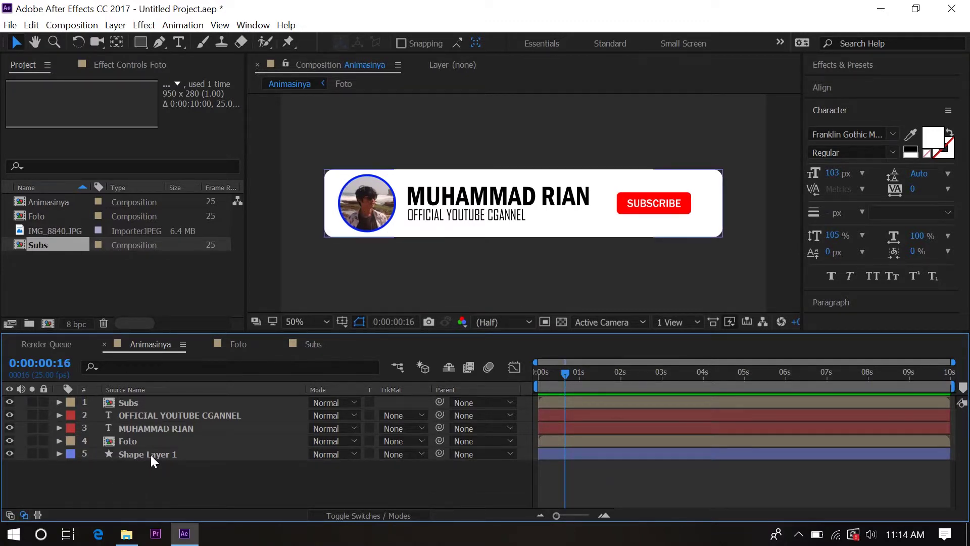
{"action": "left_click", "coordinate": [150, 453]}
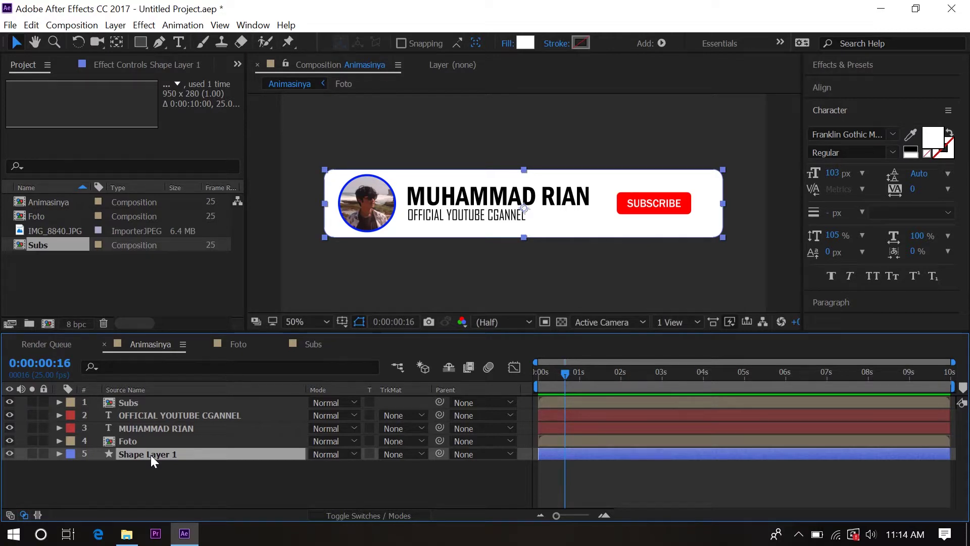
{"action": "key", "text": "ctrl+d"}
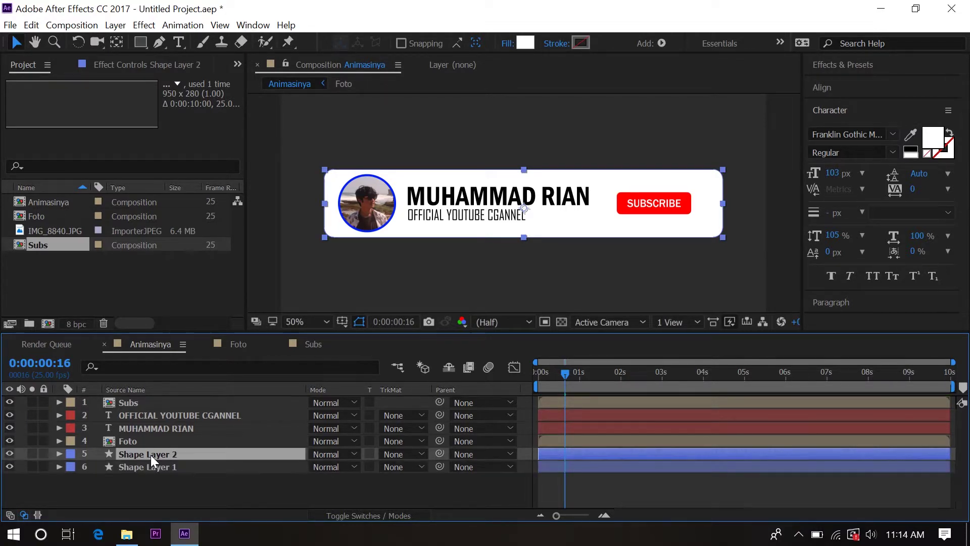
{"action": "left_click_drag", "start_coordinate": [151, 454], "coordinate": [141, 441]}
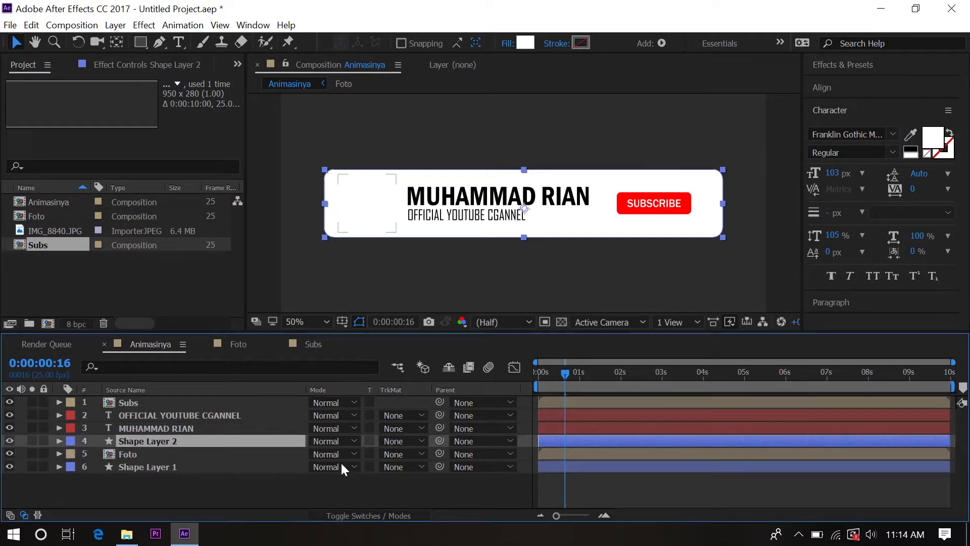
{"action": "left_click", "coordinate": [408, 455]}
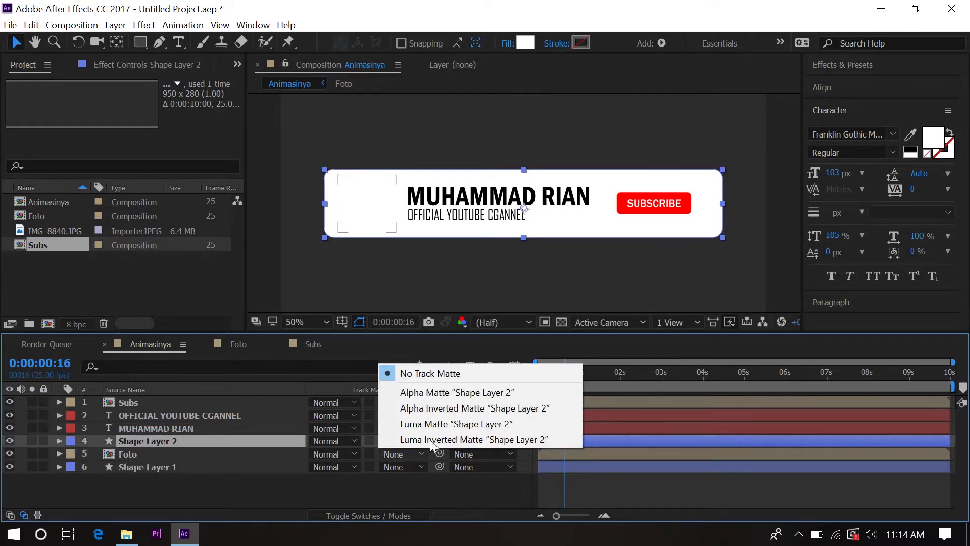
{"action": "left_click", "coordinate": [437, 391]}
- Preview the masked photo animation from the start
{"action": "left_click_drag", "start_coordinate": [570, 374], "coordinate": [538, 372]}
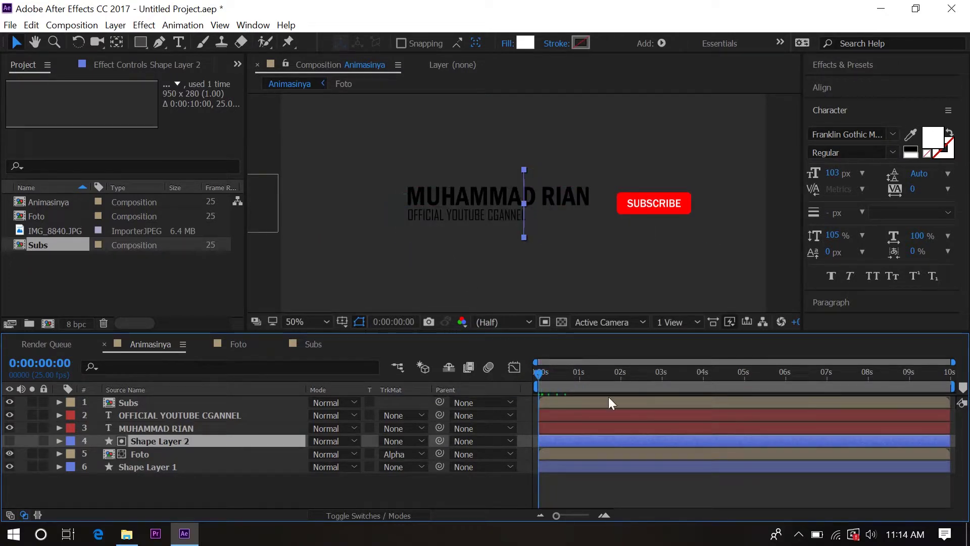
{"action": "key", "text": "space"}
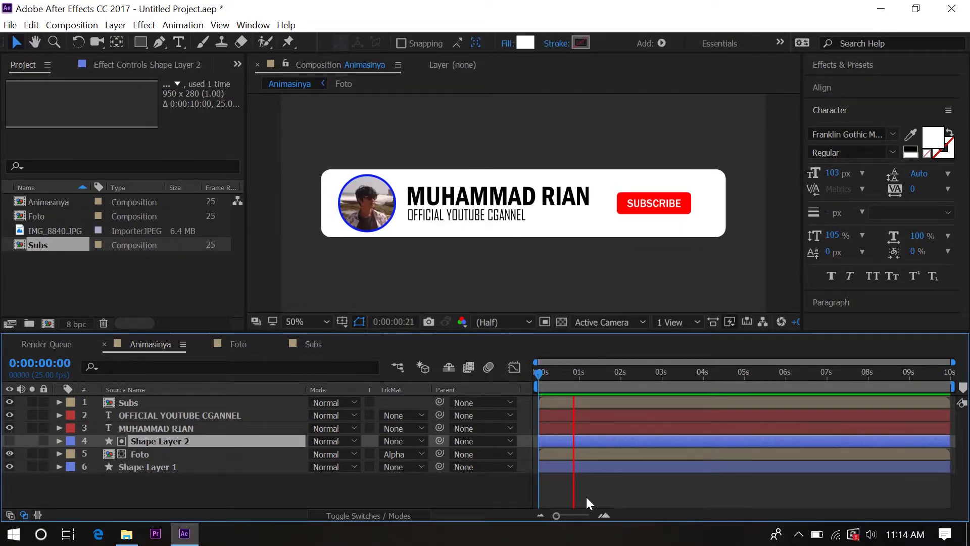
{"action": "left_click", "coordinate": [586, 368]}
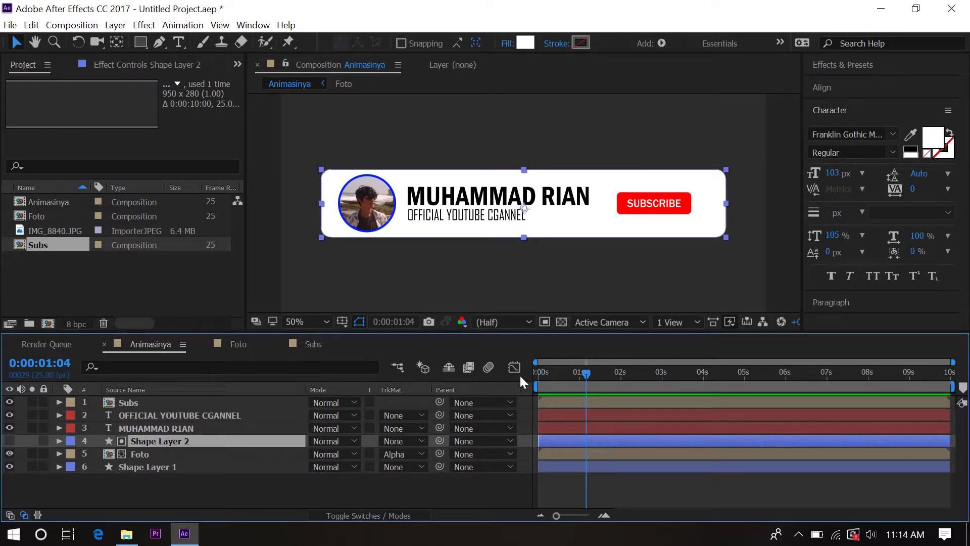
{"action": "mouse_move", "coordinate": [587, 372]}
{"action": "left_mouse_down"}
{"action": "mouse_move", "coordinate": [559, 375]}
{"action": "mouse_move", "coordinate": [576, 377]}
{"action": "left_mouse_up"}
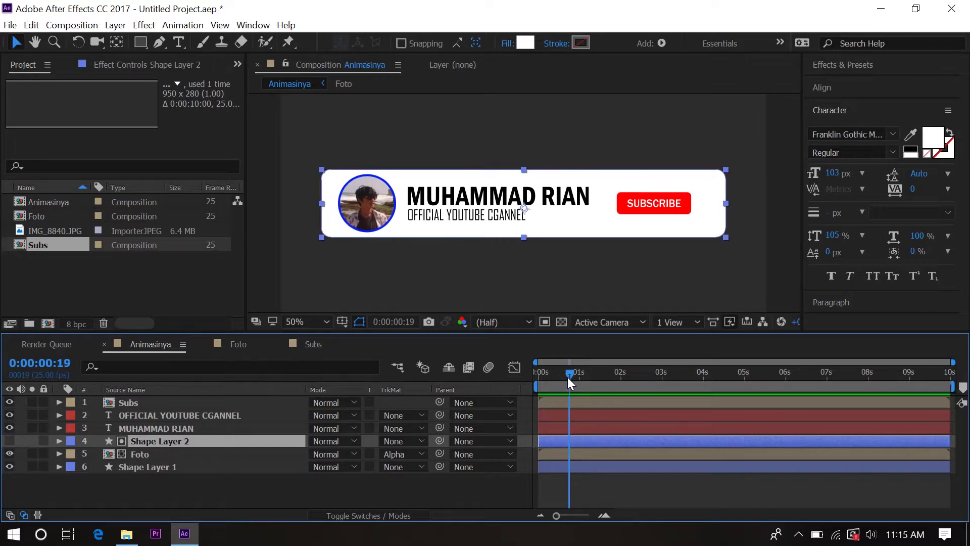
{"action": "key", "text": "space"}
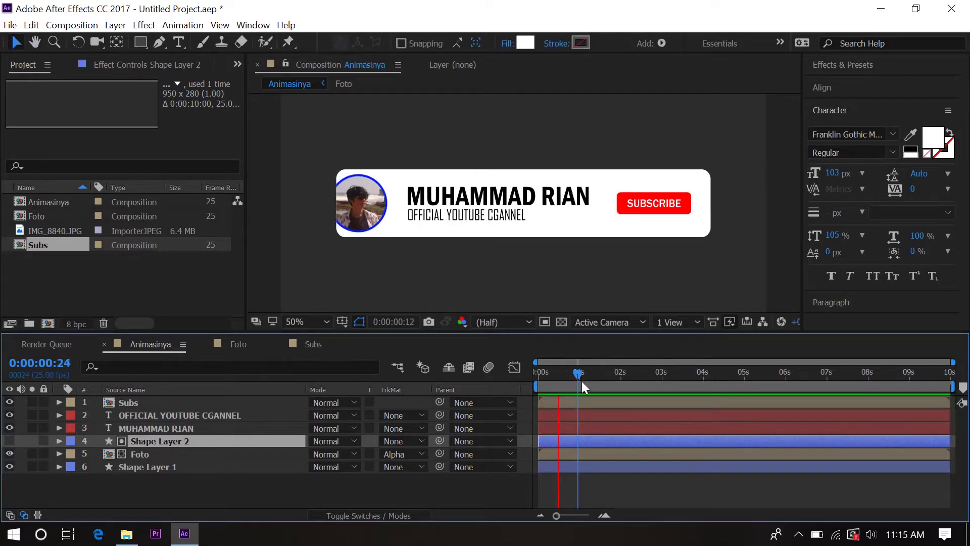
{"action": "left_click_drag", "start_coordinate": [564, 369], "coordinate": [569, 372]}
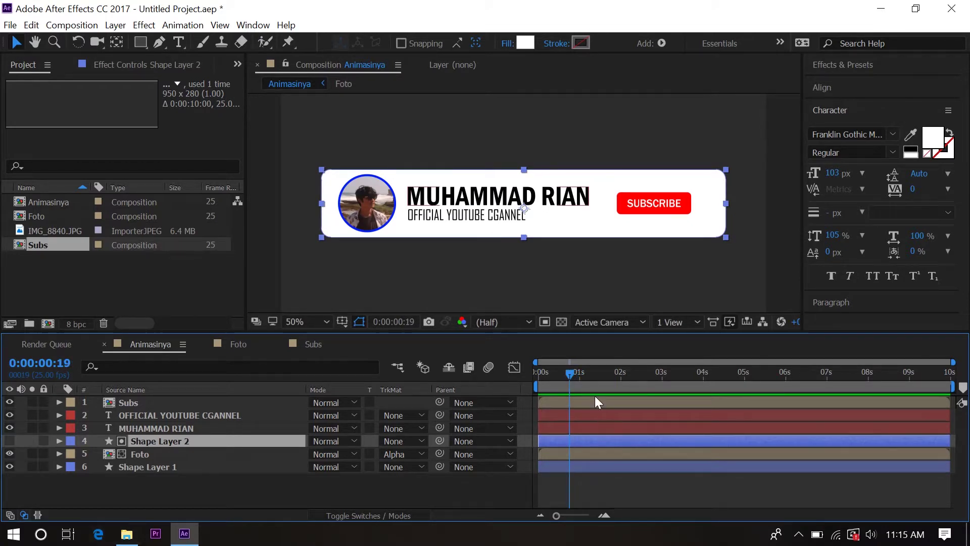
{"action": "left_click_drag", "start_coordinate": [569, 375], "coordinate": [577, 380]}
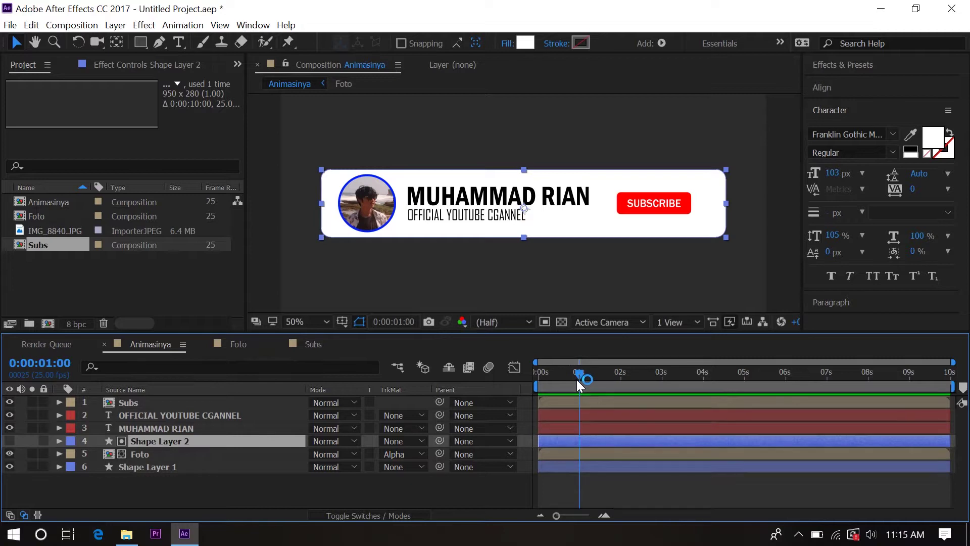
{"action": "left_click", "coordinate": [156, 428]}
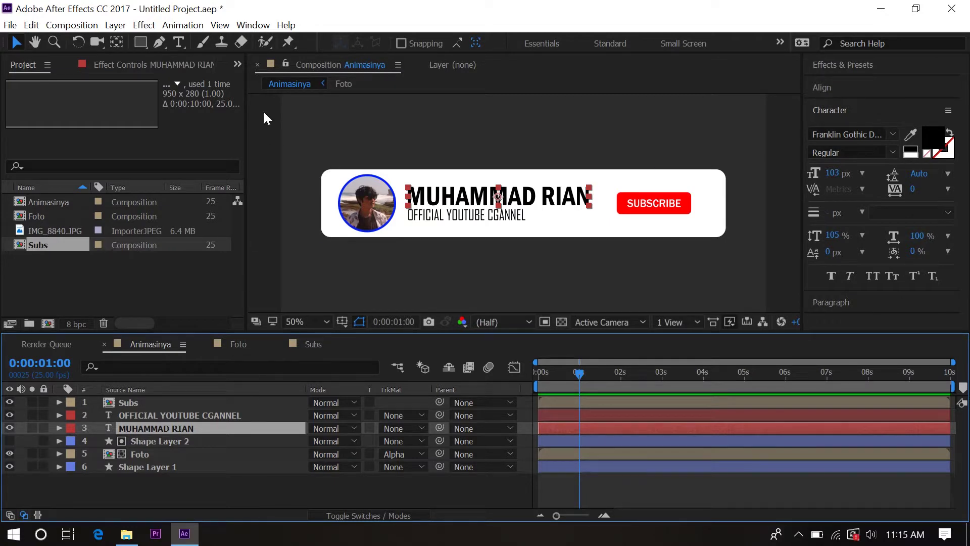
- Open the Animation Composer panel and arrange it beside the composition view
{"action": "left_click", "coordinate": [262, 25]}
{"action": "left_click", "coordinate": [346, 96]}
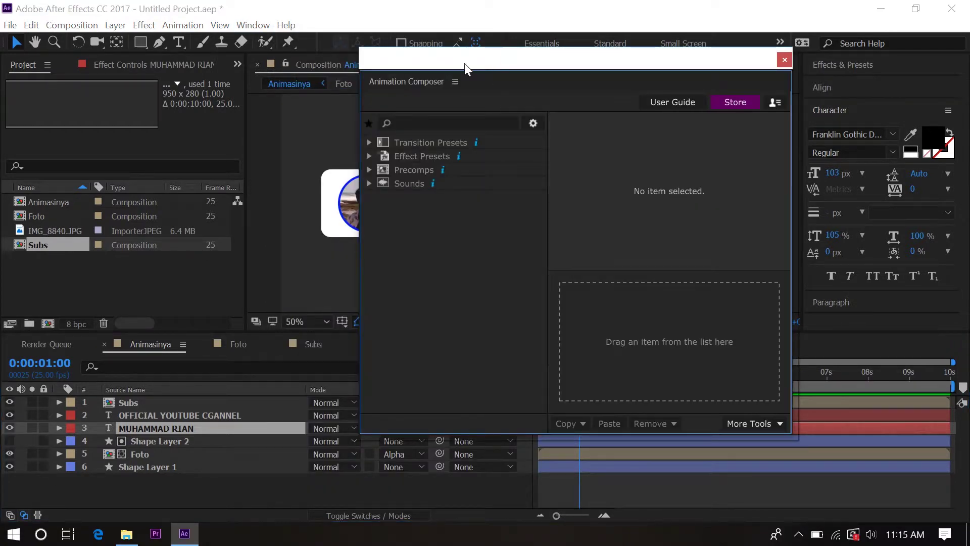
{"action": "left_click_drag", "start_coordinate": [465, 62], "coordinate": [614, 53]}
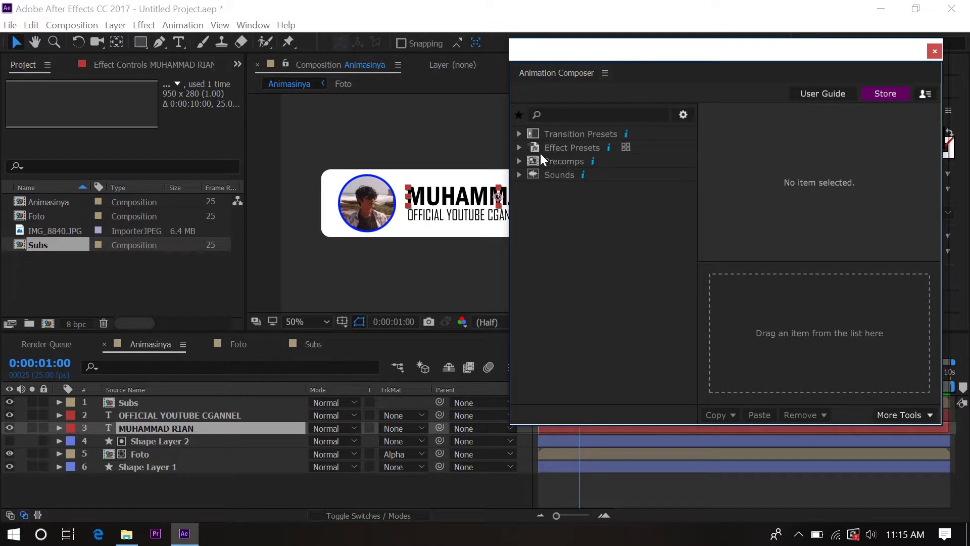
{"action": "left_click_drag", "start_coordinate": [598, 52], "coordinate": [631, 211]}
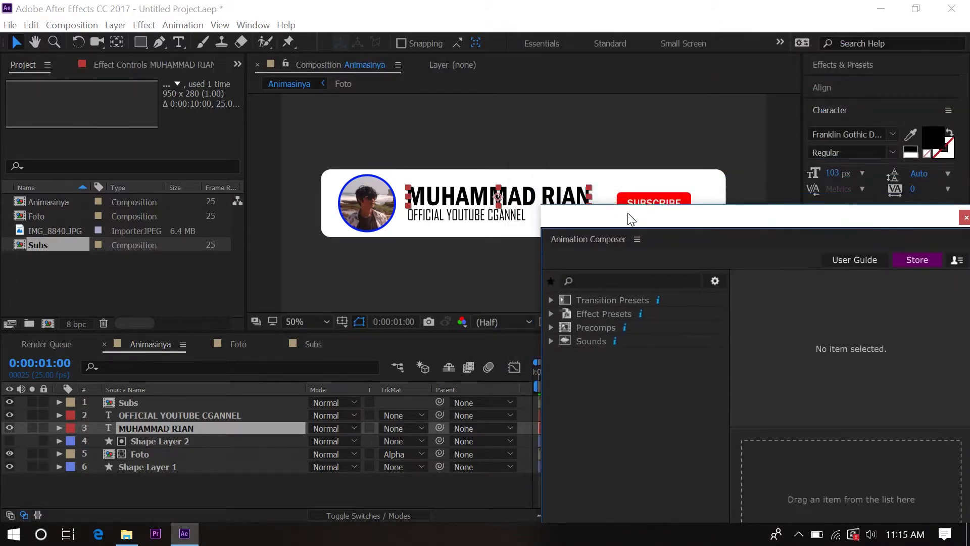
{"action": "left_click_drag", "start_coordinate": [802, 71], "coordinate": [632, 70]}
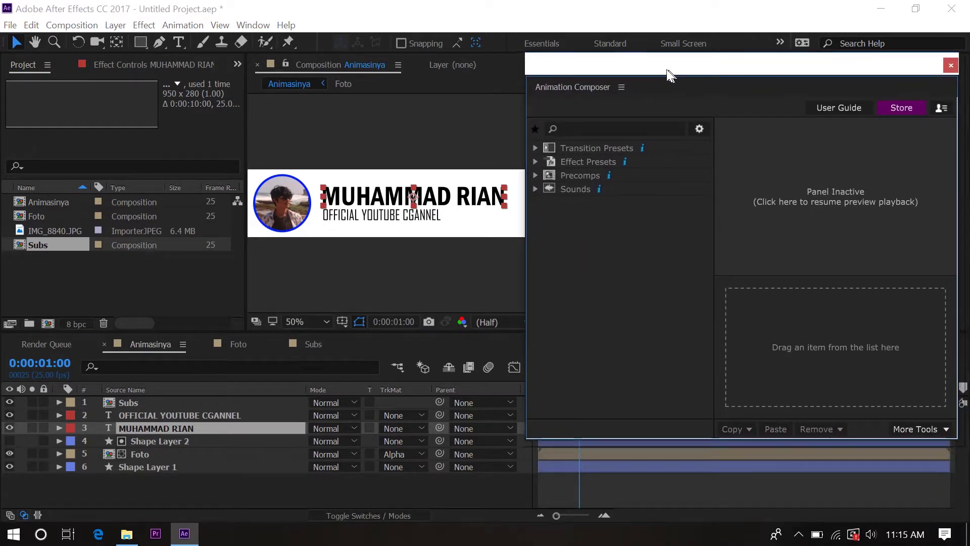
{"action": "left_click_drag", "start_coordinate": [683, 202], "coordinate": [670, 64]}
- Drag Text > Animate Characters > Position & Scale > Overshoot Position onto the name layer
{"action": "left_click", "coordinate": [535, 142]}
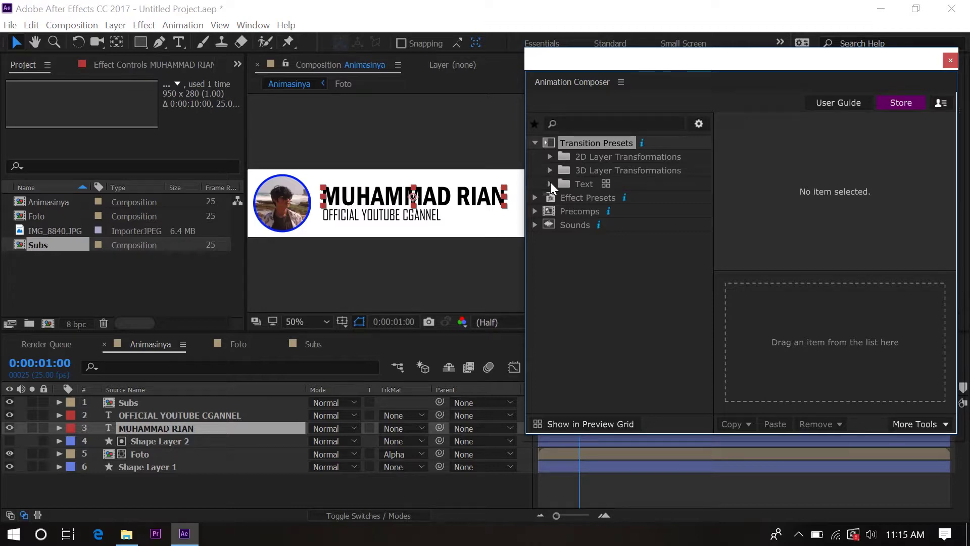
{"action": "left_click", "coordinate": [550, 183]}
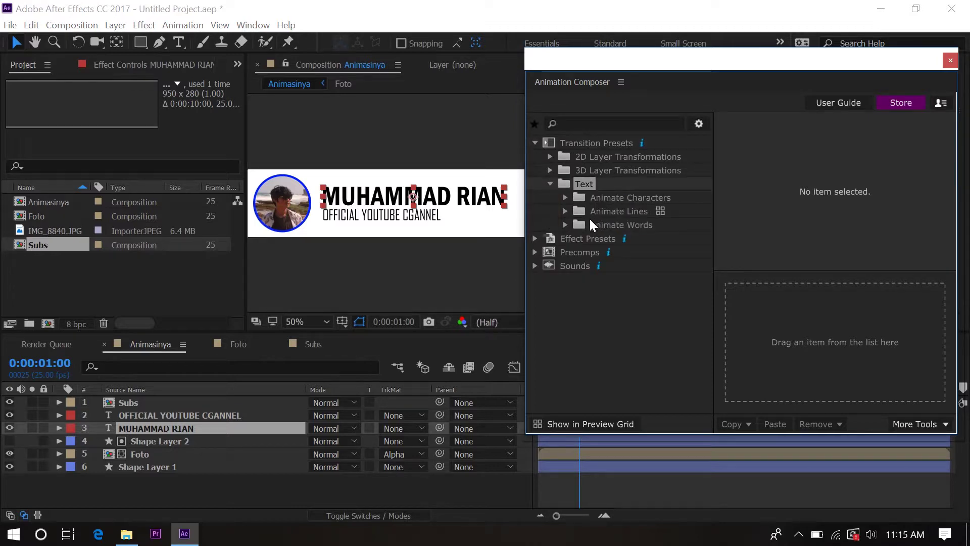
{"action": "left_click", "coordinate": [566, 198]}
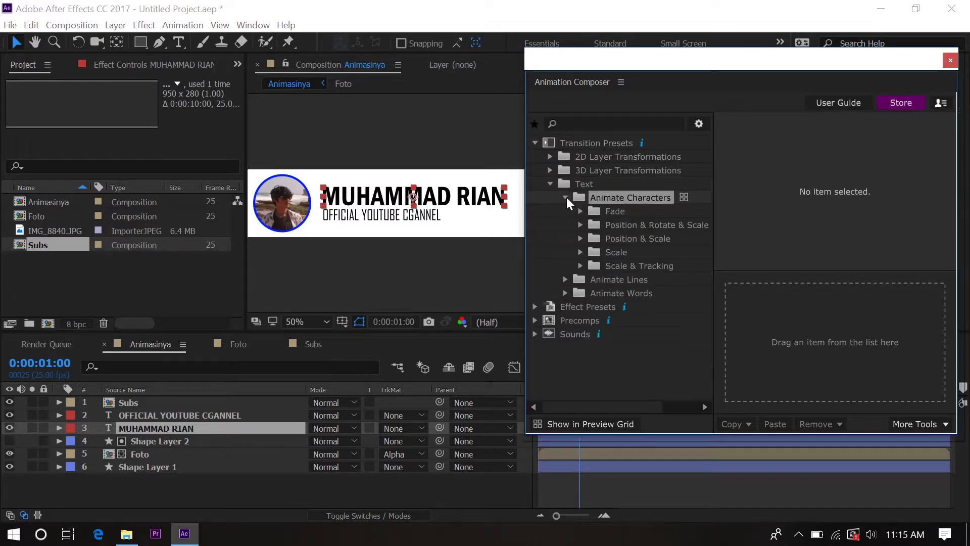
{"action": "left_click", "coordinate": [580, 238]}
{"action": "left_click", "coordinate": [596, 251]}
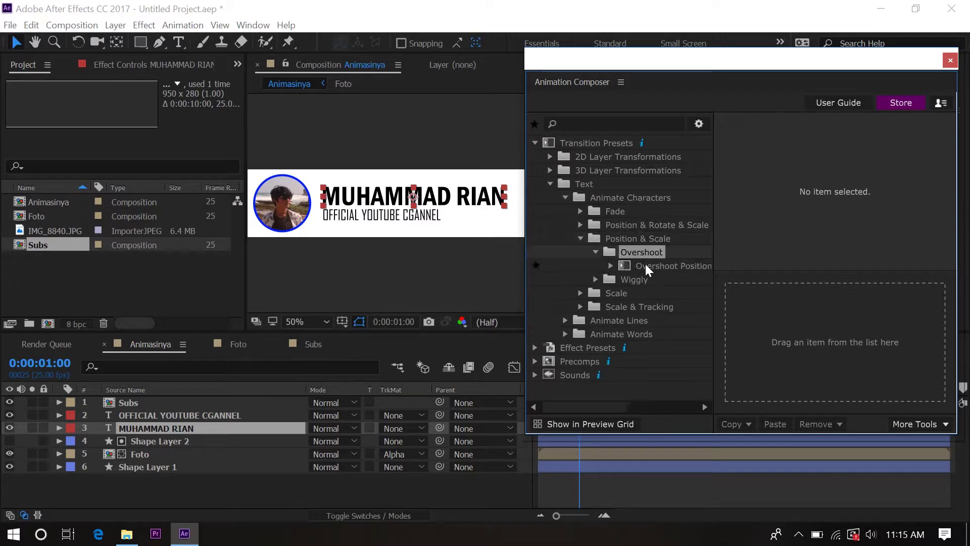
{"action": "left_click", "coordinate": [646, 266]}
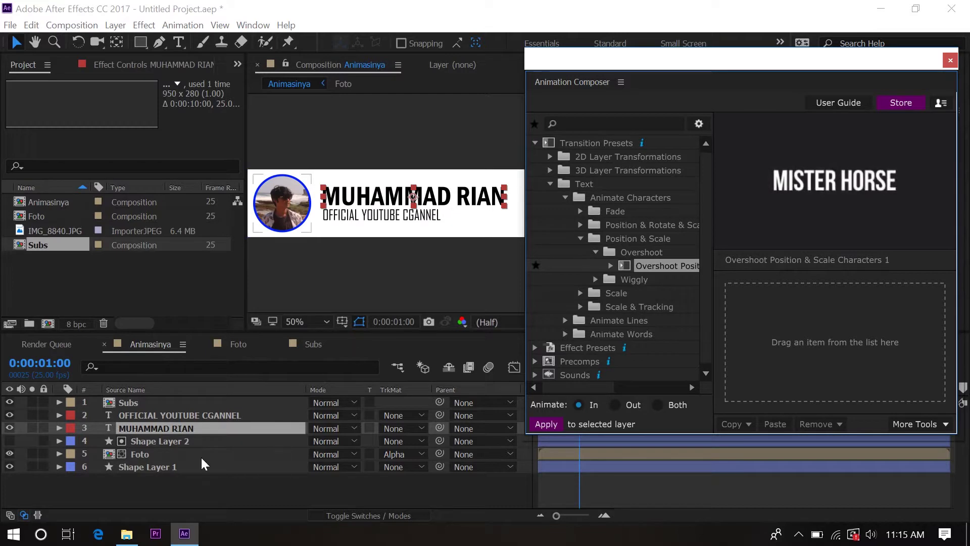
{"action": "left_click_drag", "start_coordinate": [641, 267], "coordinate": [784, 341]}
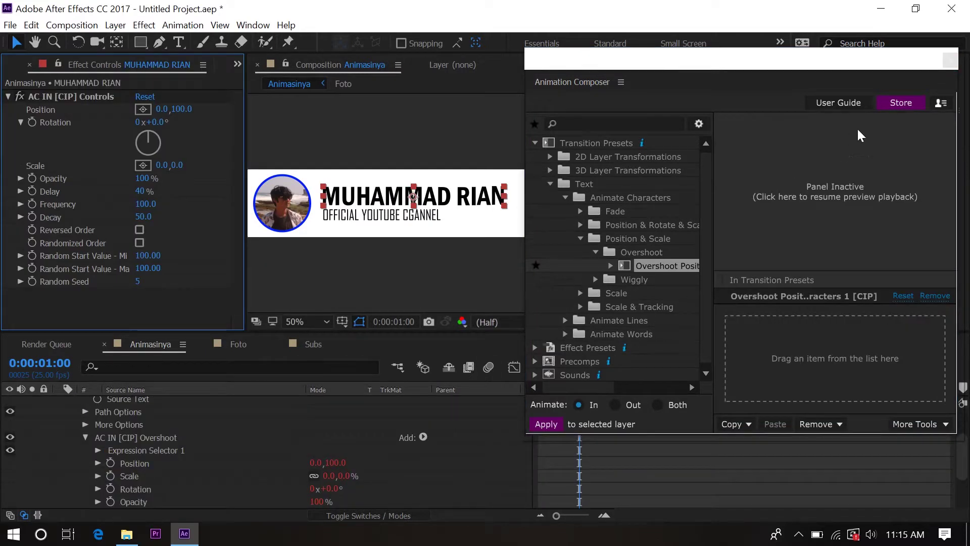
- Close Animation Composer and preview the name's overshoot transition from the start
{"action": "left_click", "coordinate": [947, 59]}
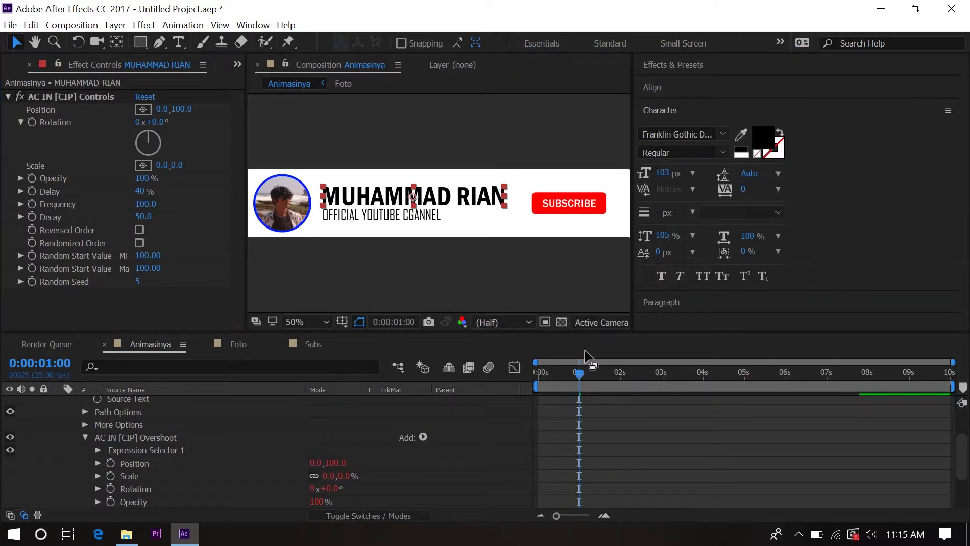
{"action": "scroll", "coordinate": [113, 398], "scroll_direction": "up", "scroll_amount": 3}
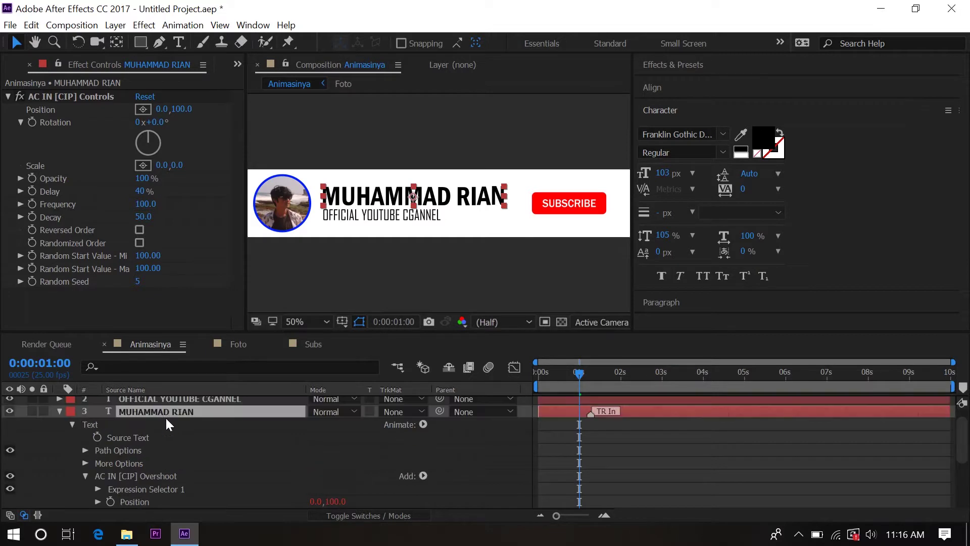
{"action": "scroll", "coordinate": [165, 416], "scroll_direction": "up", "scroll_amount": 2}
{"action": "key", "text": "space"}
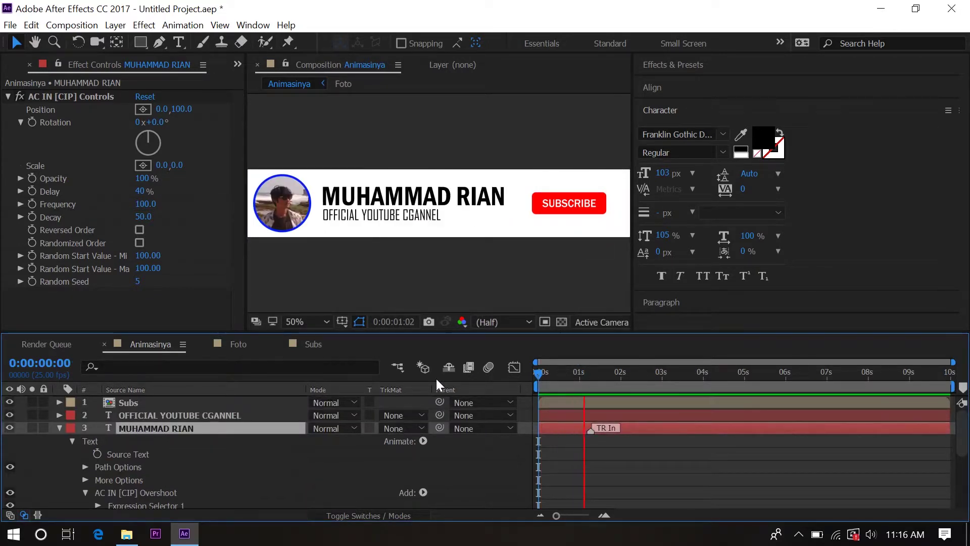
{"action": "key", "text": "space"}
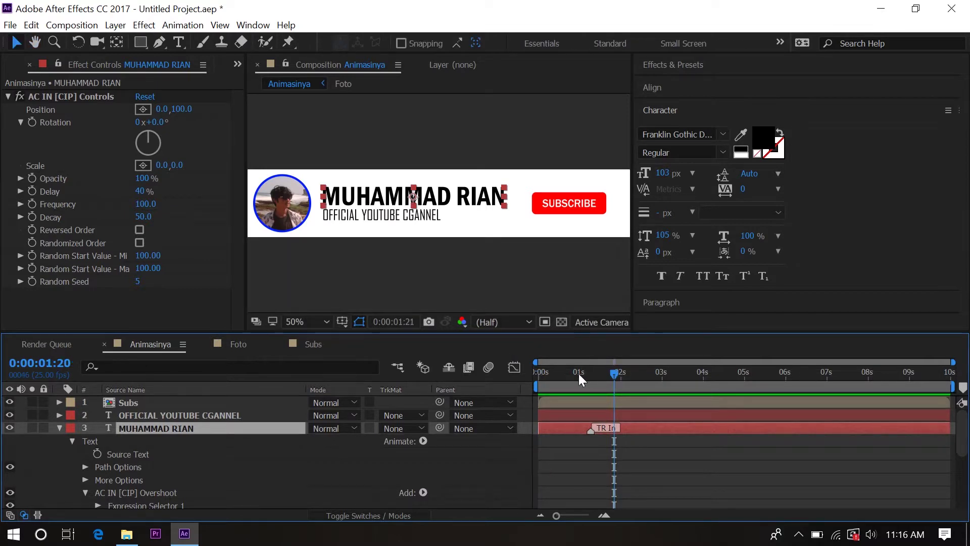
{"action": "left_click_drag", "start_coordinate": [578, 374], "coordinate": [517, 372]}
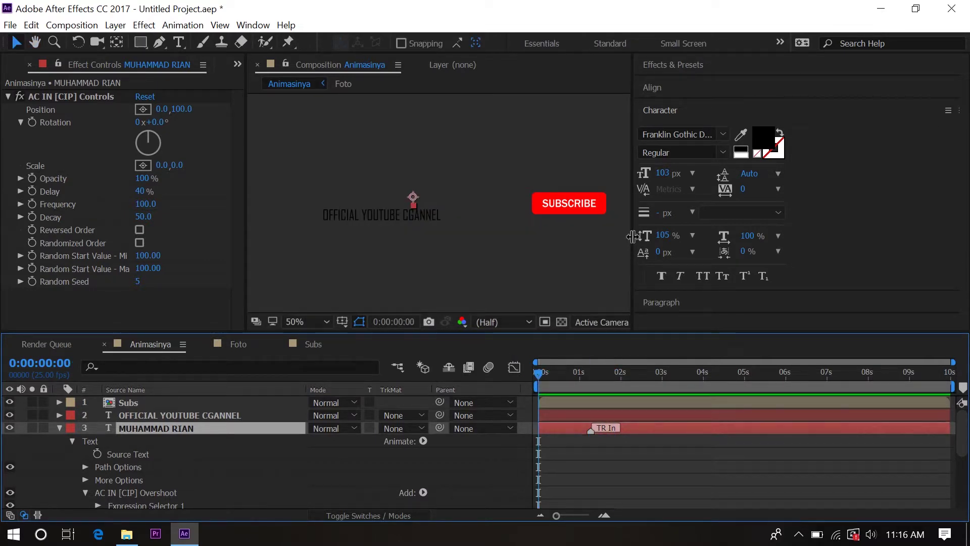
- Slide the name layer to start at 0:00:00:18 and preview from the beginning
{"action": "left_click_drag", "start_coordinate": [633, 237], "coordinate": [753, 237]}
{"action": "left_click_drag", "start_coordinate": [539, 370], "coordinate": [569, 376]}
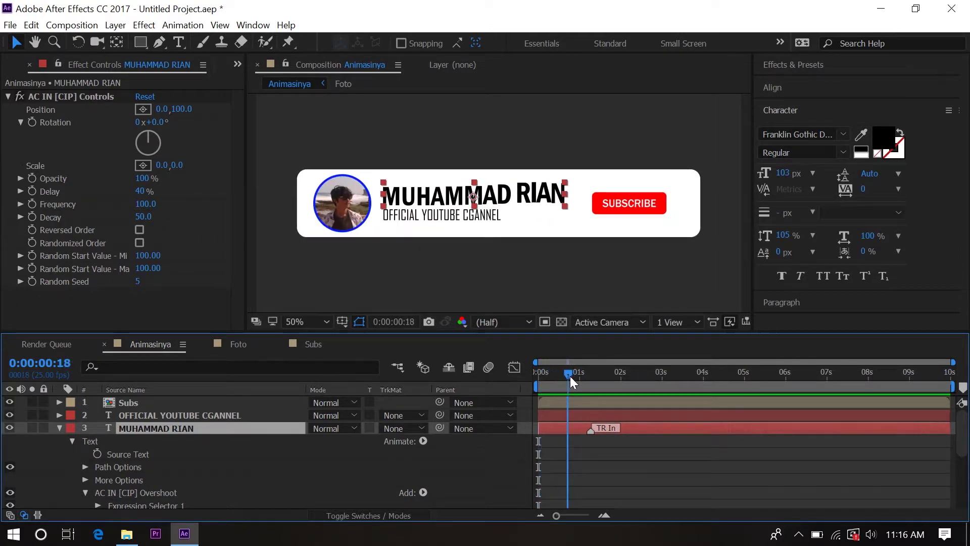
{"action": "left_click_drag", "start_coordinate": [548, 425], "coordinate": [579, 425]}
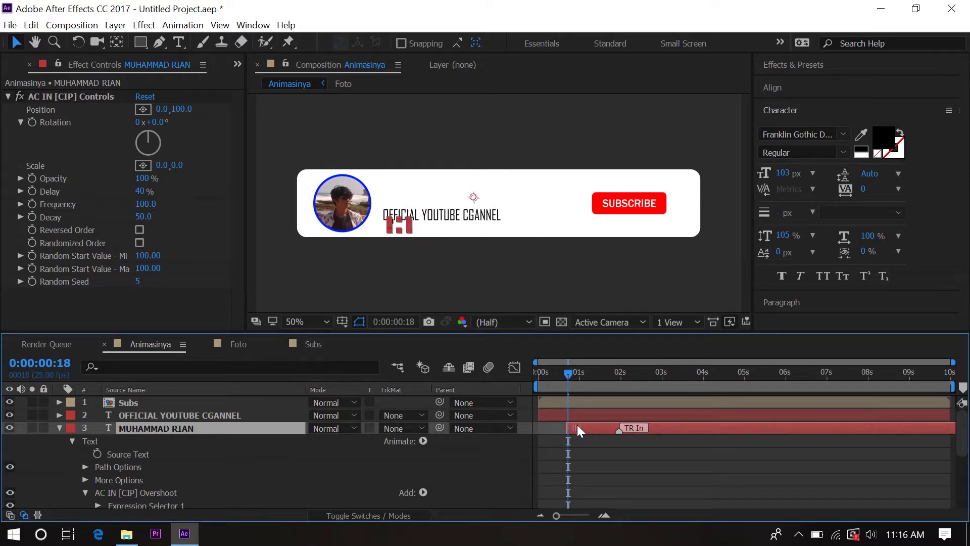
{"action": "left_click_drag", "start_coordinate": [578, 425], "coordinate": [578, 425]}
{"action": "key", "text": "Home"}
{"action": "key", "text": "space"}
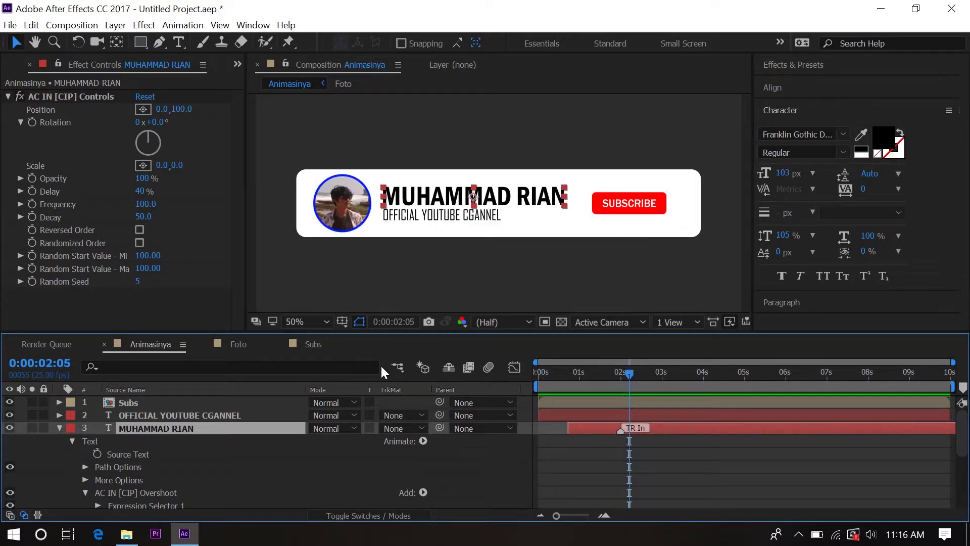
- Collapse the name layer, return to 0:00:00:18, and select the subtitle layer
{"action": "left_click", "coordinate": [69, 424]}
{"action": "left_click_drag", "start_coordinate": [628, 371], "coordinate": [567, 380]}
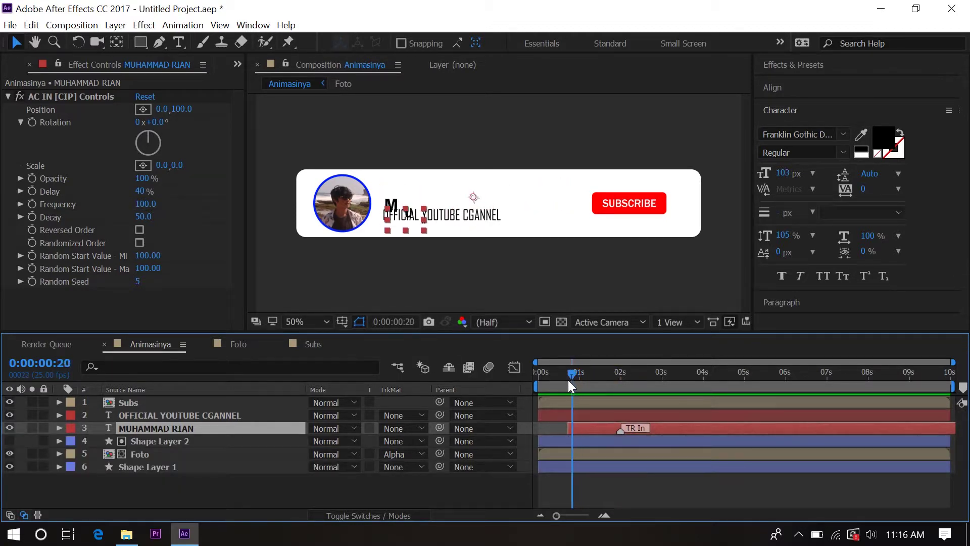
{"action": "left_click", "coordinate": [198, 416]}
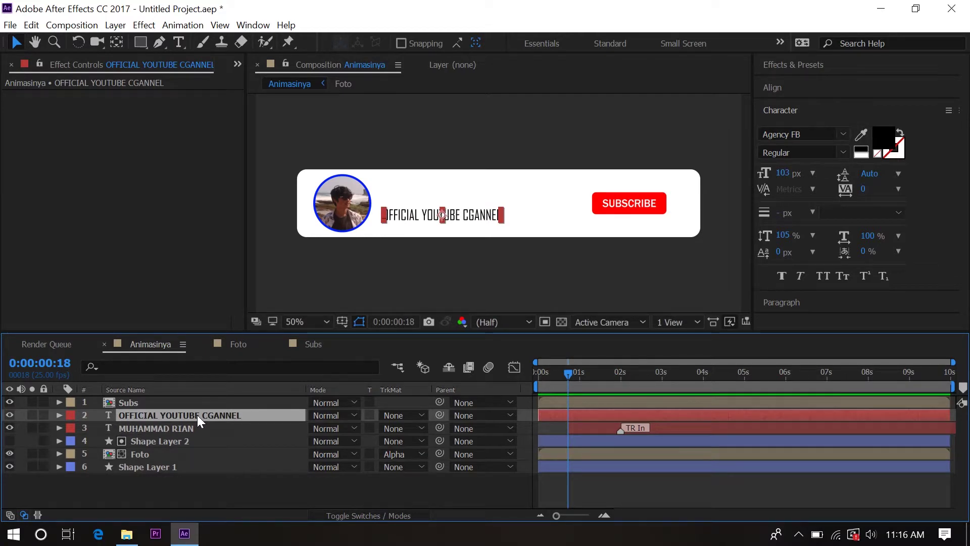
- Change 'CGANNEL' to 'CHANNEL' in the subtitle with the Type tool
{"action": "left_click", "coordinate": [179, 41]}
{"action": "left_click", "coordinate": [475, 215]}
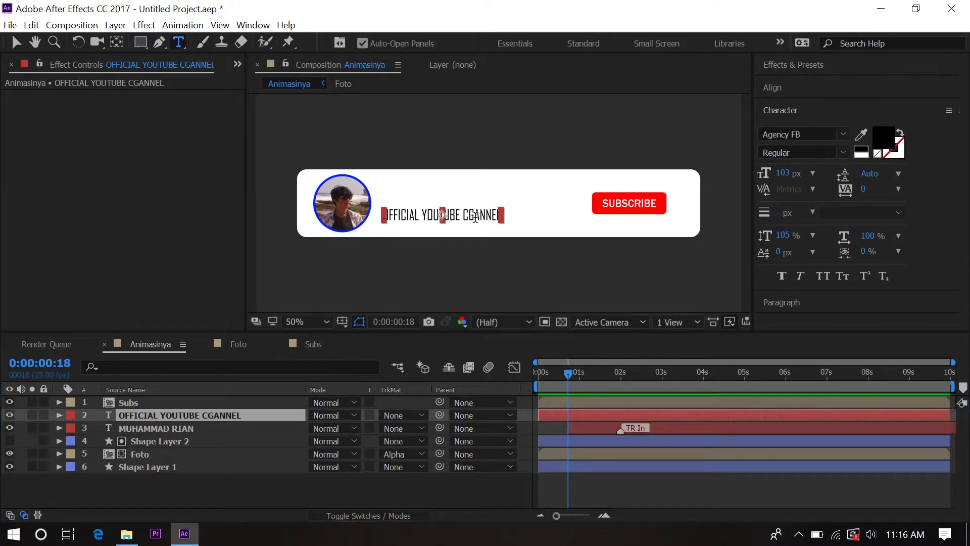
{"action": "key", "text": "BackSpace"}
{"action": "type", "text": "H"}
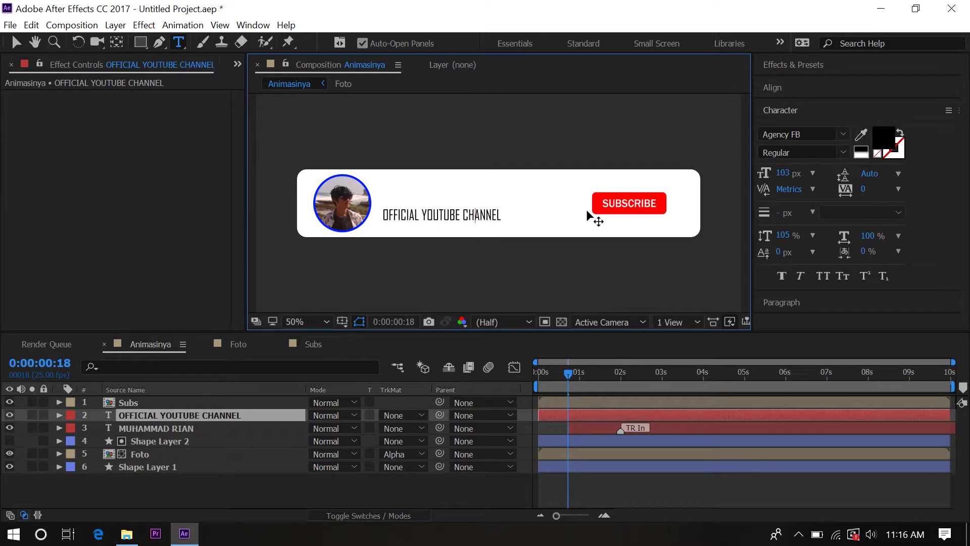
{"action": "left_click", "coordinate": [20, 42]}
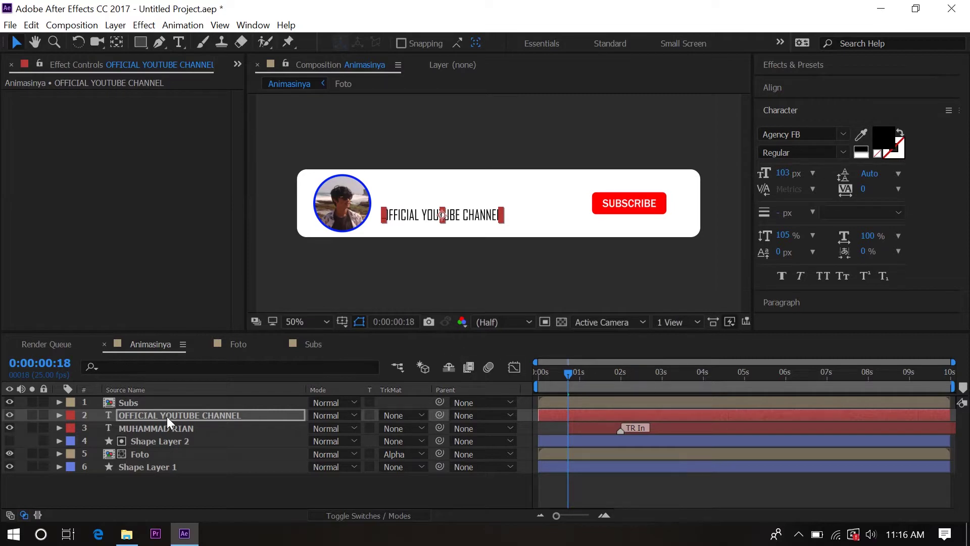
- Apply Animation Composer's Fade > Basic 'Fade Characters Together From Start 3' as the subtitle's In transition
{"action": "left_click", "coordinate": [253, 25]}
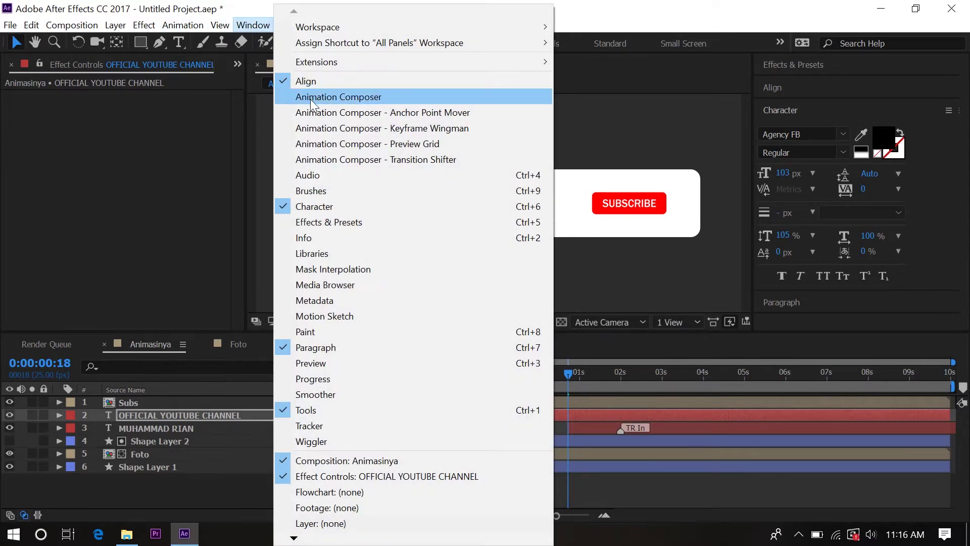
{"action": "left_click", "coordinate": [312, 97]}
{"action": "left_click", "coordinate": [534, 143]}
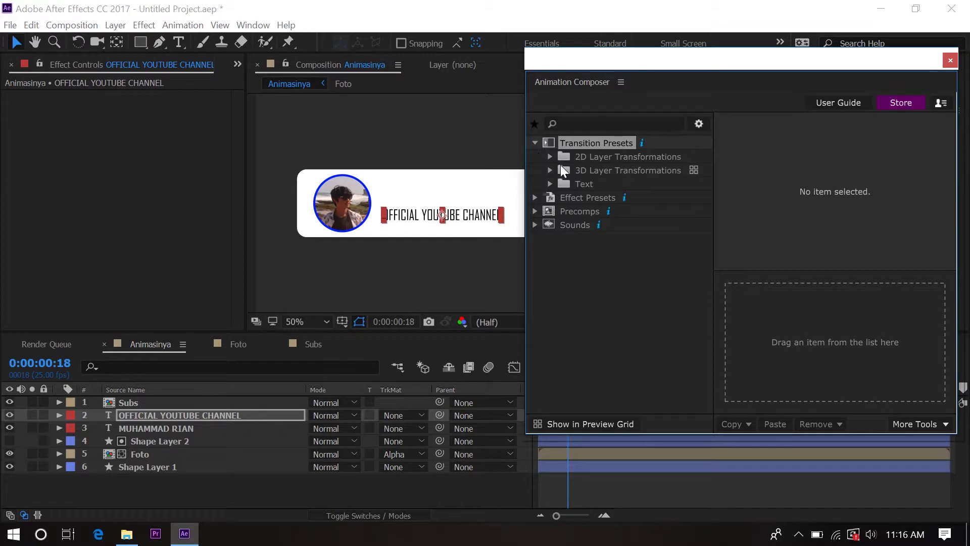
{"action": "left_click", "coordinate": [550, 184]}
{"action": "left_click", "coordinate": [565, 197]}
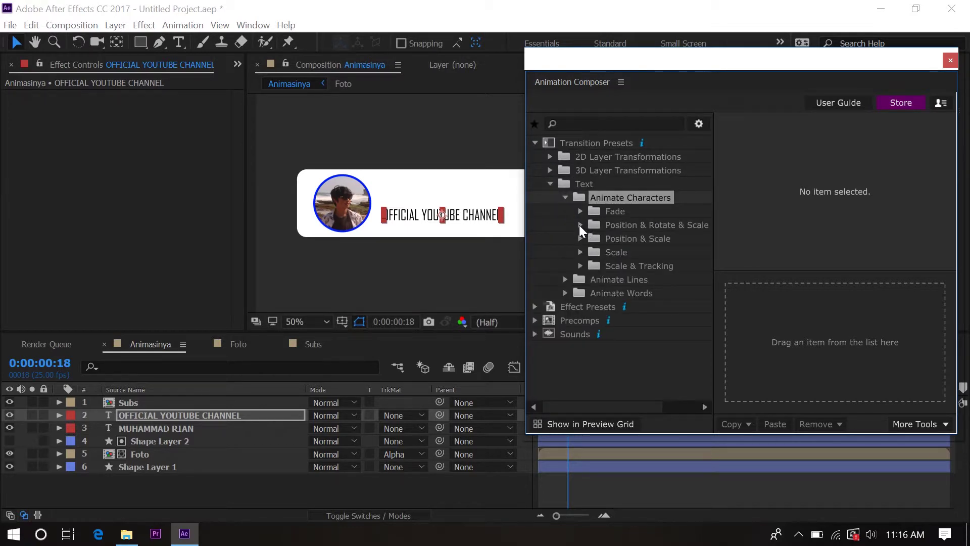
{"action": "left_click", "coordinate": [580, 211]}
{"action": "left_click", "coordinate": [595, 224]}
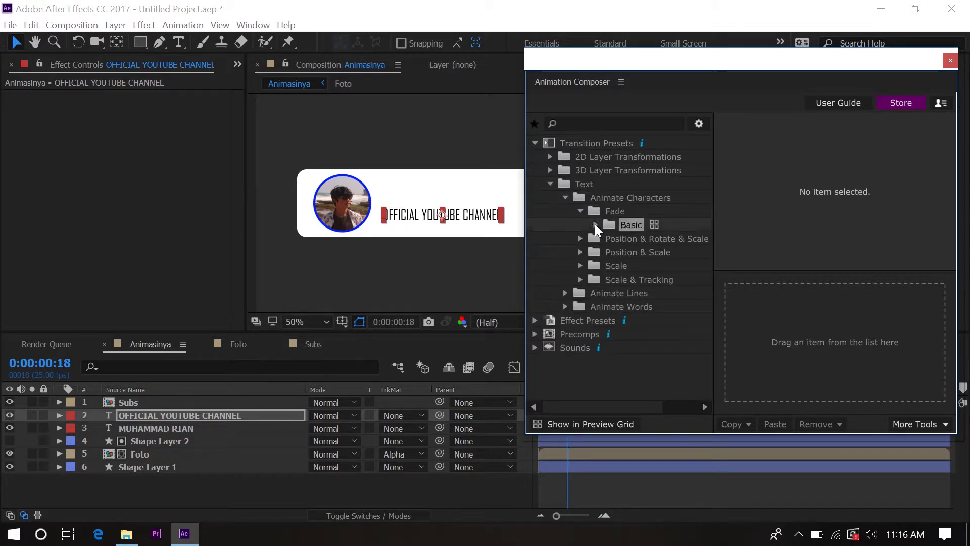
{"action": "left_click", "coordinate": [652, 238]}
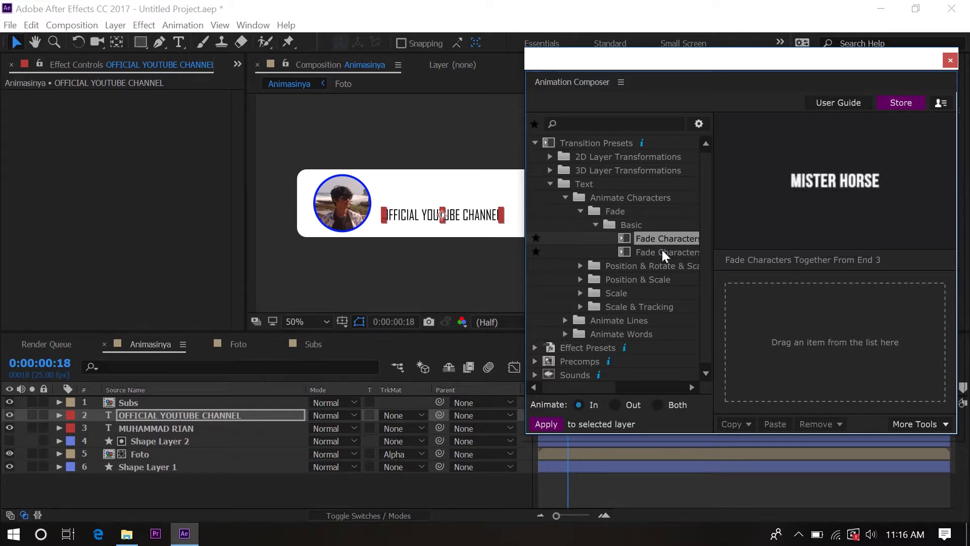
{"action": "left_click", "coordinate": [662, 250]}
{"action": "left_click_drag", "start_coordinate": [662, 250], "coordinate": [782, 335]}
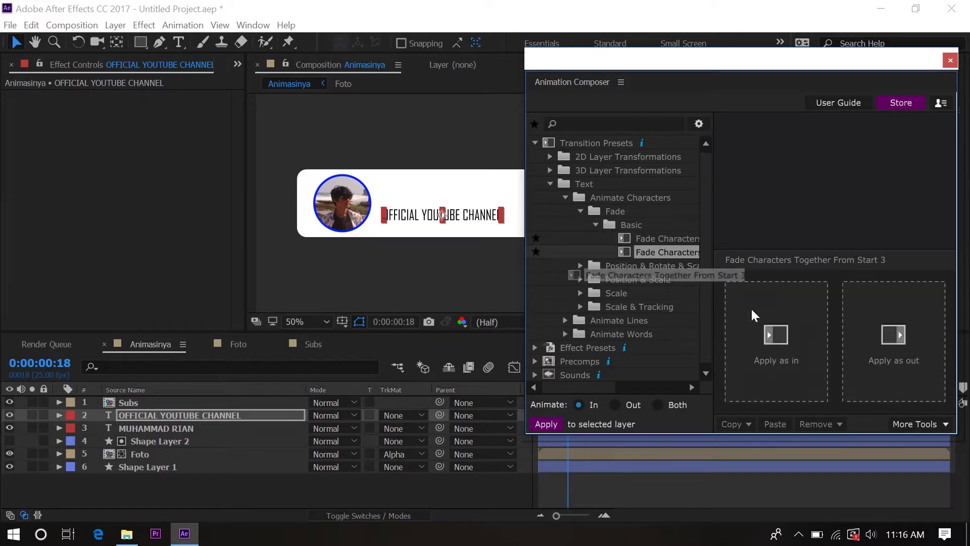
{"action": "left_click", "coordinate": [950, 61]}
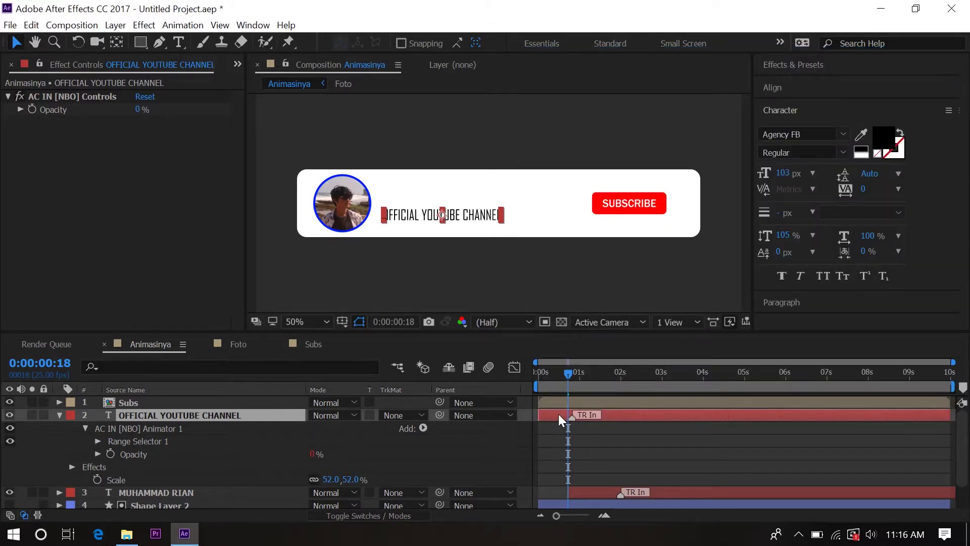
- Slide the OFFICIAL YOUTUBE CHANNEL layer to start around 0:00:01:22
{"action": "left_click_drag", "start_coordinate": [559, 414], "coordinate": [586, 414]}
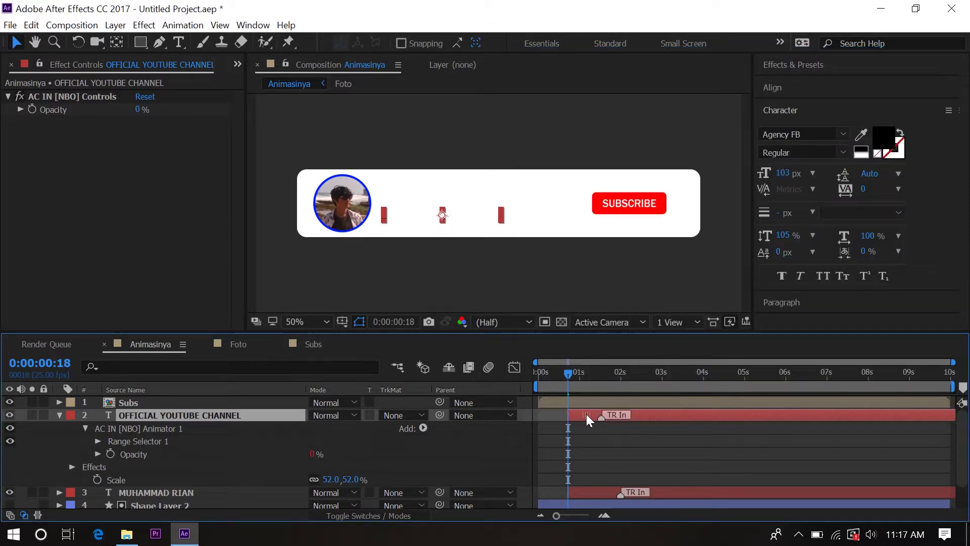
{"action": "left_click", "coordinate": [573, 374]}
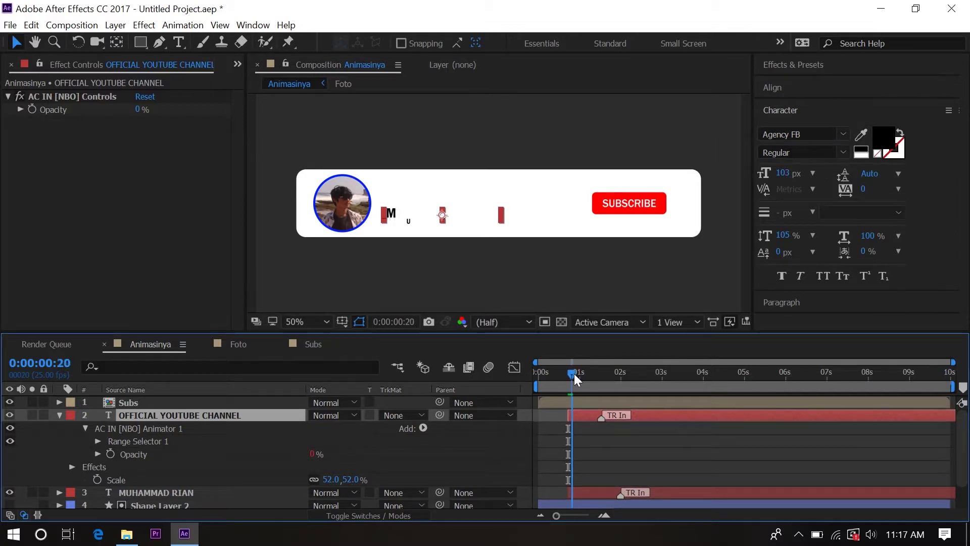
{"action": "left_click_drag", "start_coordinate": [573, 375], "coordinate": [618, 382]}
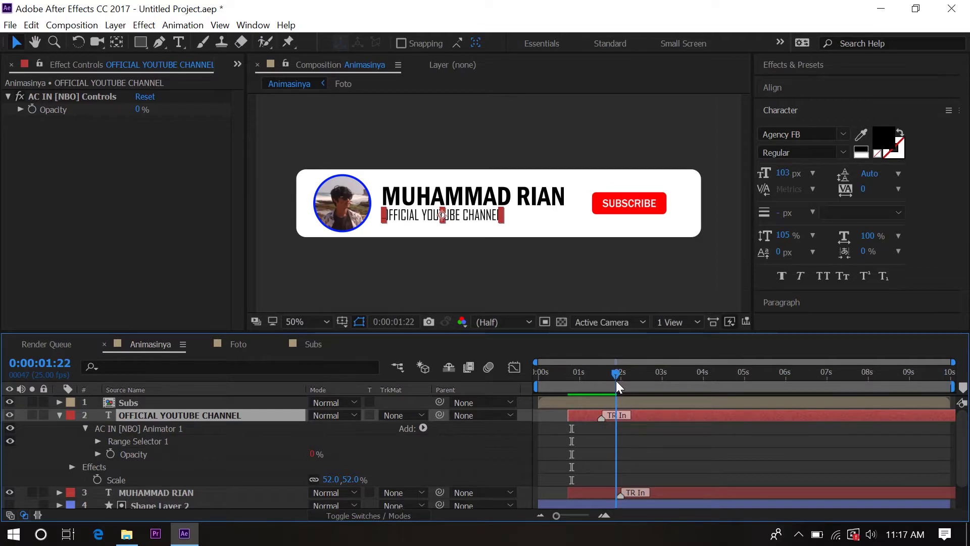
{"action": "left_click_drag", "start_coordinate": [576, 412], "coordinate": [626, 411]}
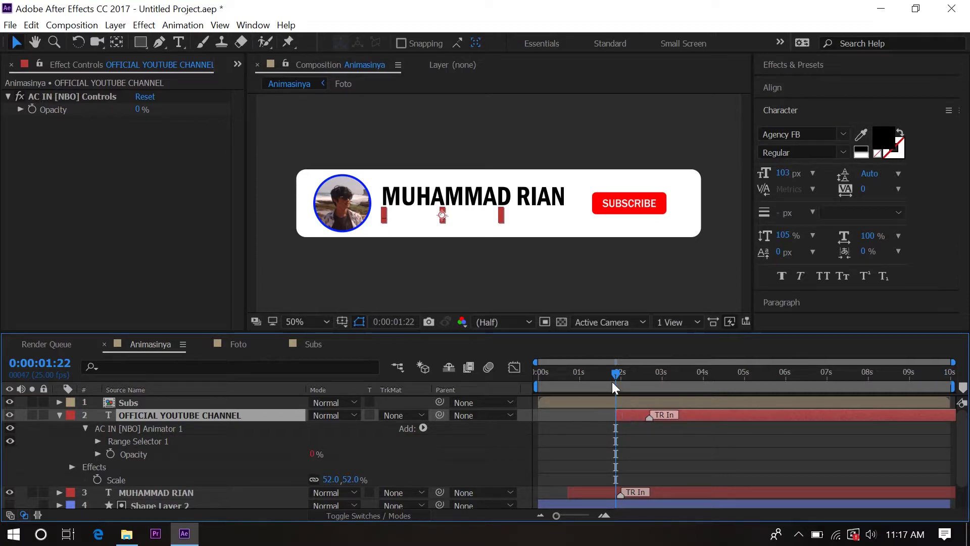
- Preview the whole animation, then select the Subs layer at 0:00:03:00
{"action": "key", "text": "Home"}
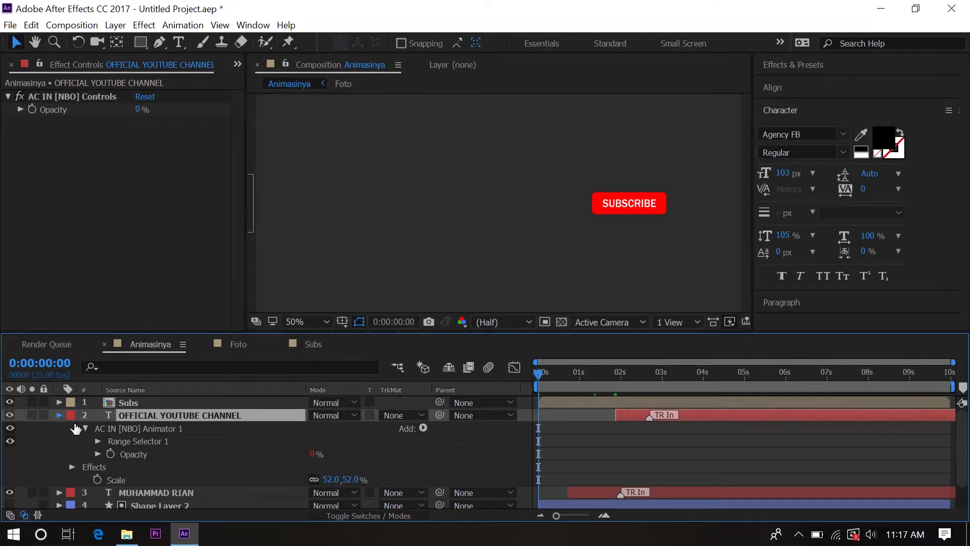
{"action": "key", "text": "u"}
{"action": "key", "text": "space"}
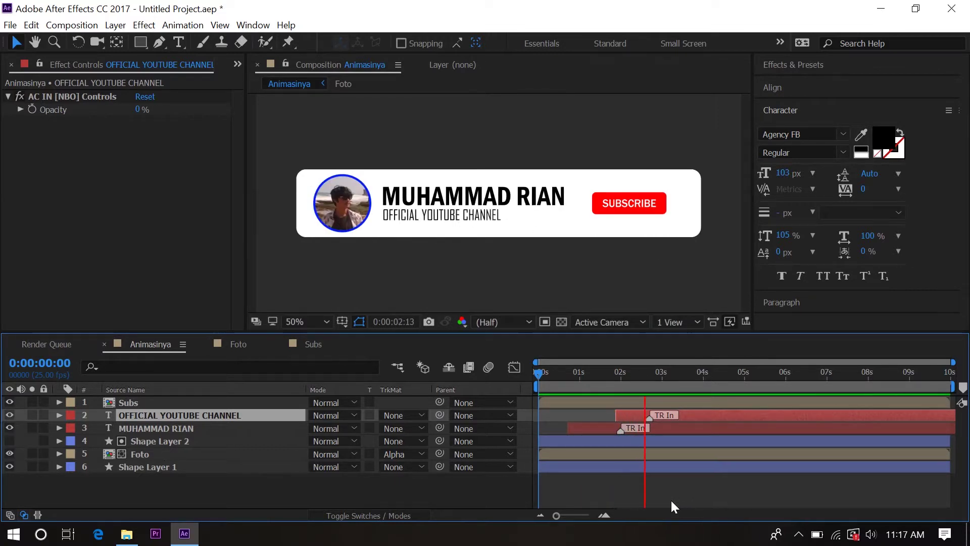
{"action": "key", "text": "space"}
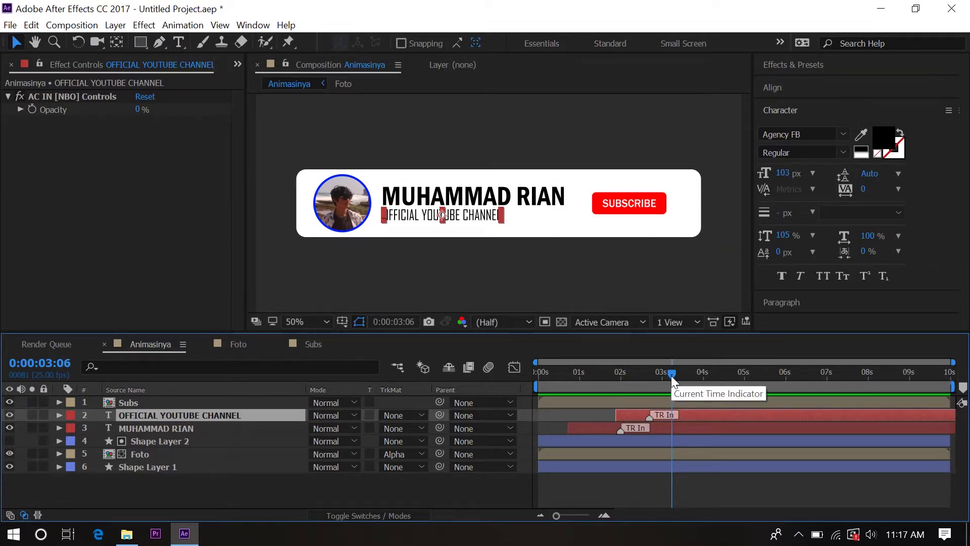
{"action": "mouse_move", "coordinate": [671, 375]}
{"action": "left_mouse_down"}
{"action": "mouse_move", "coordinate": [651, 379]}
{"action": "mouse_move", "coordinate": [663, 381]}
{"action": "left_mouse_up"}
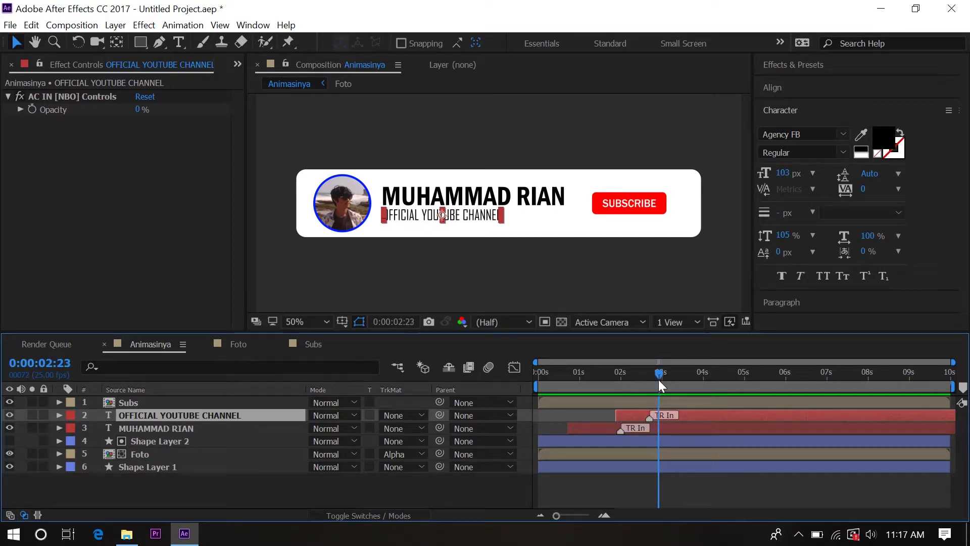
{"action": "key", "text": "Page_Up"}
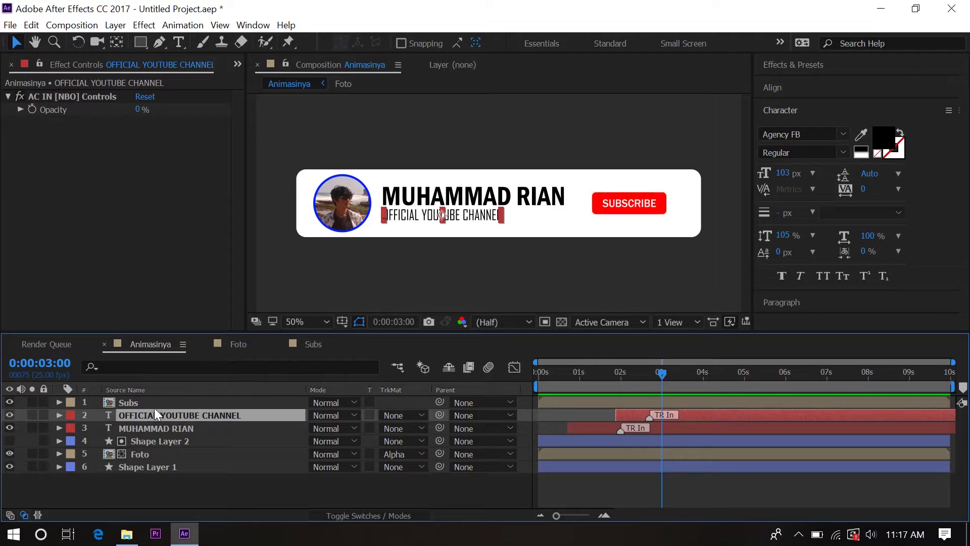
{"action": "left_click", "coordinate": [154, 403]}
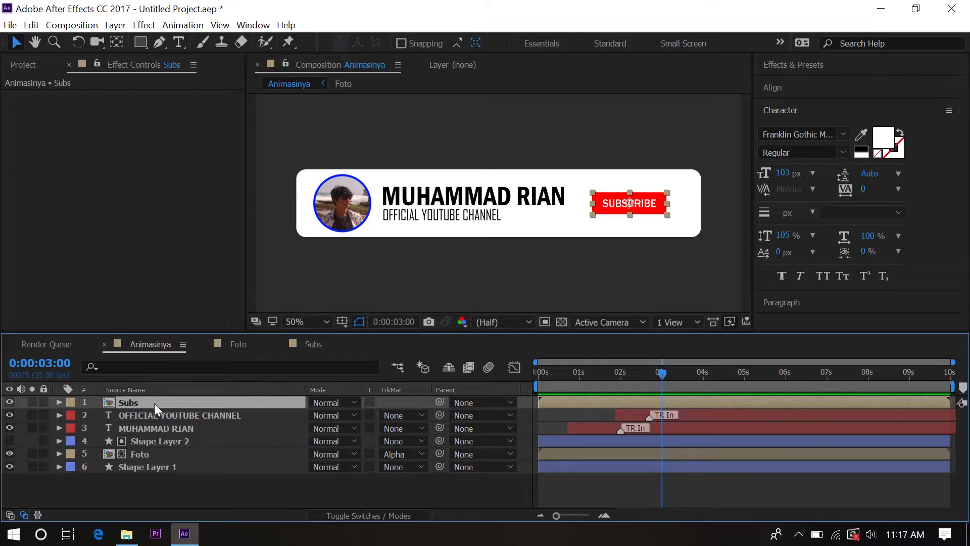
- Keyframe the Subs button's Scale at 0% at 0:00:02:15
{"action": "key", "text": "s"}
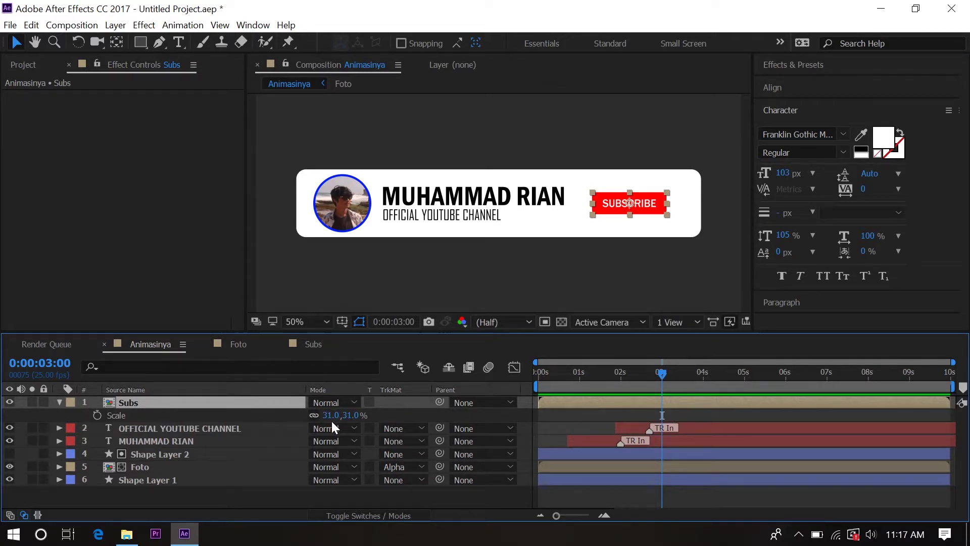
{"action": "key", "text": "shift+Page_Up"}
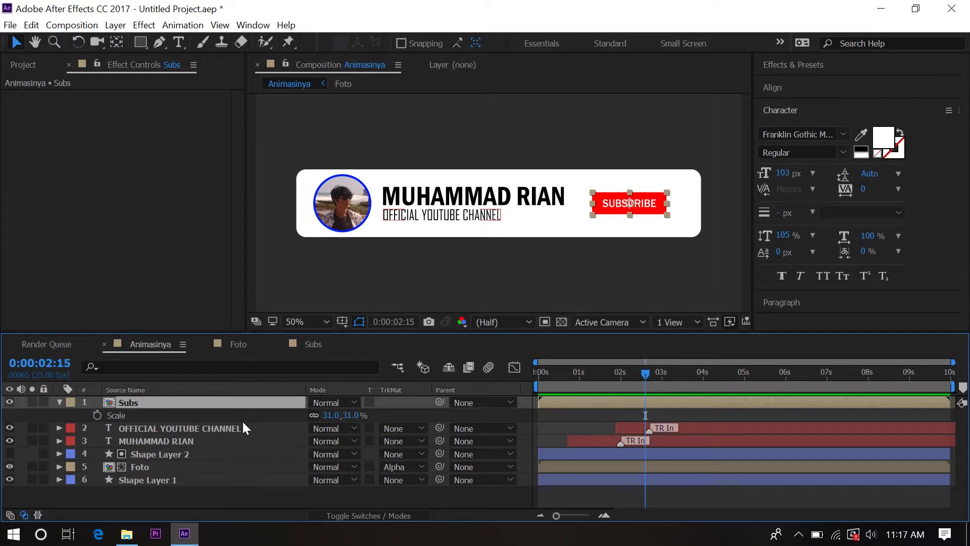
{"action": "left_click", "coordinate": [97, 414]}
{"action": "left_click", "coordinate": [332, 415]}
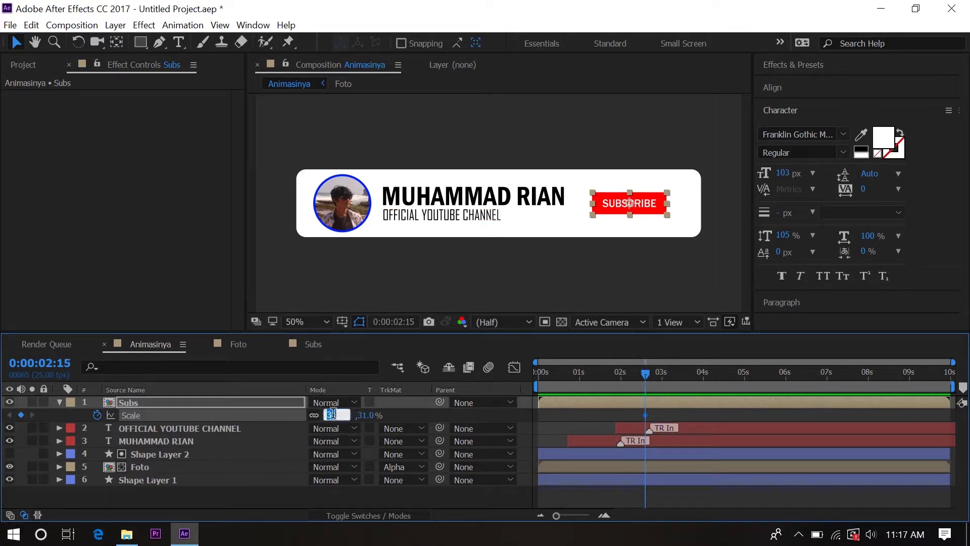
{"action": "type", "text": "0"}
{"action": "key", "text": "Return"}
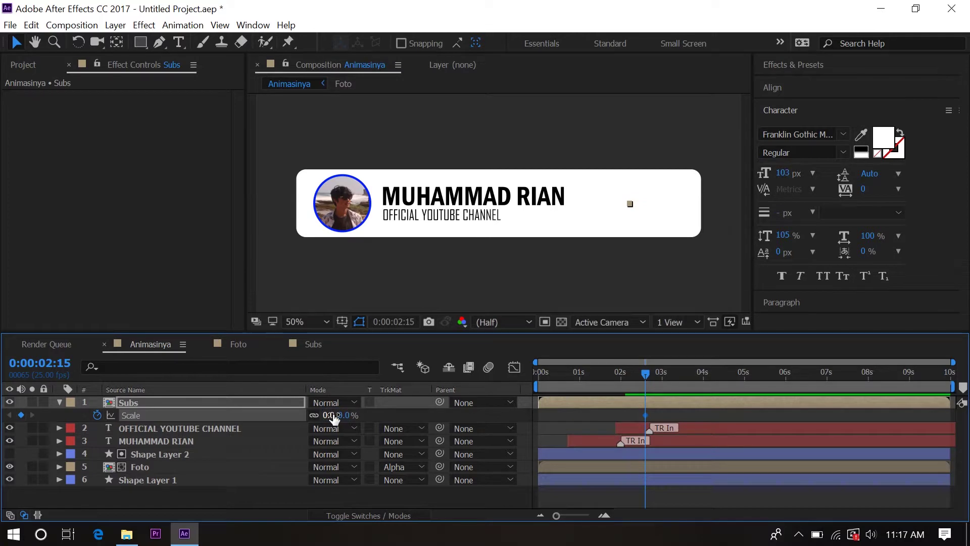
- Keyframe the button's Scale at 31% at 0:00:03:00 and ease both keyframes
{"action": "key", "text": "shift+Page_Down"}
{"action": "left_click", "coordinate": [332, 415]}
{"action": "type", "text": "31"}
{"action": "key", "text": "Return"}
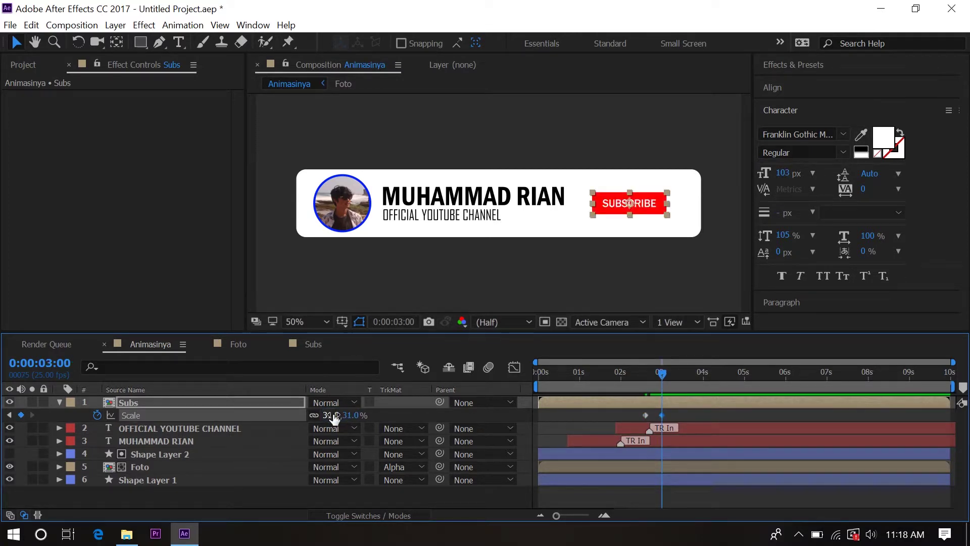
{"action": "left_click_drag", "start_coordinate": [667, 412], "coordinate": [627, 417]}
{"action": "key", "text": "F9"}
- Preview the button pop, return to the 0:00:03:00 keyframe, and collapse the Subs layer
{"action": "key", "text": "Home"}
{"action": "key", "text": "space"}
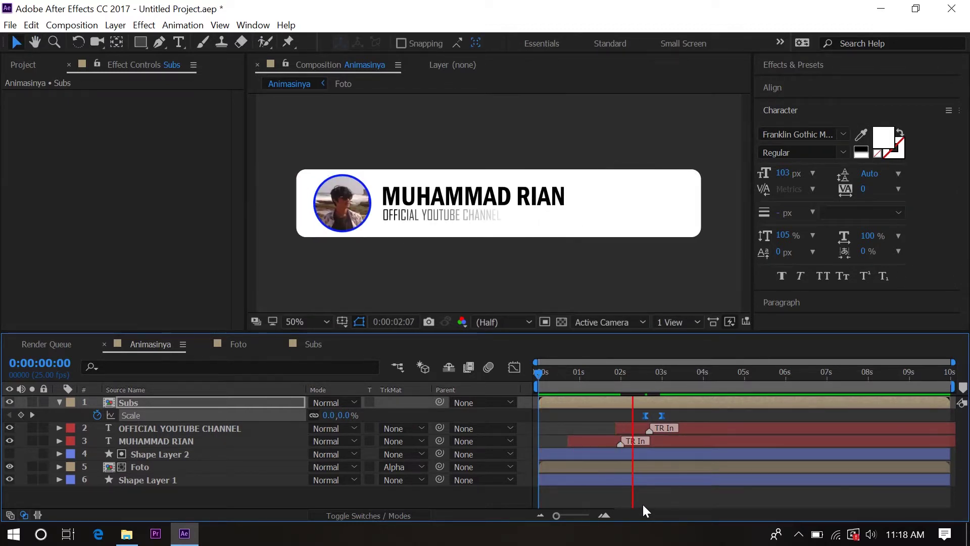
{"action": "left_click", "coordinate": [699, 389]}
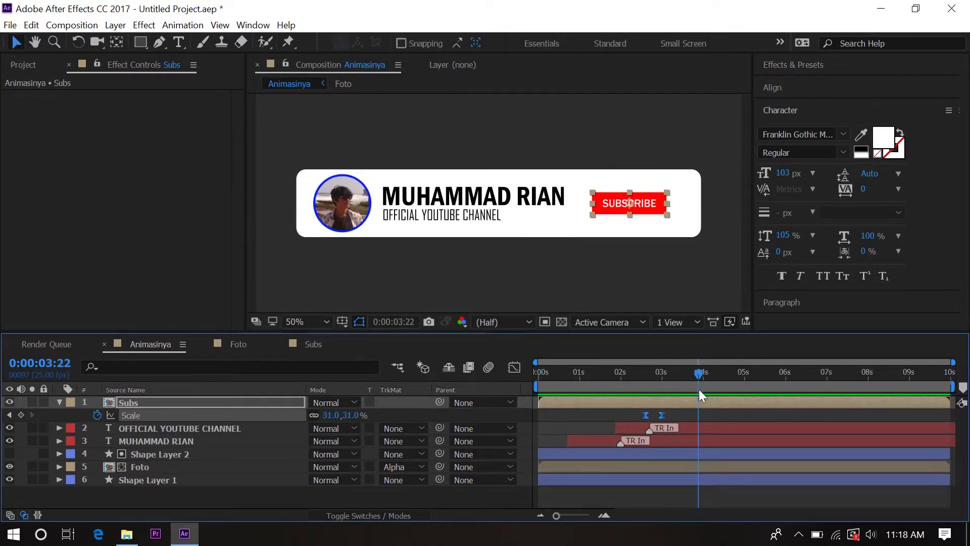
{"action": "left_click_drag", "start_coordinate": [682, 371], "coordinate": [662, 376]}
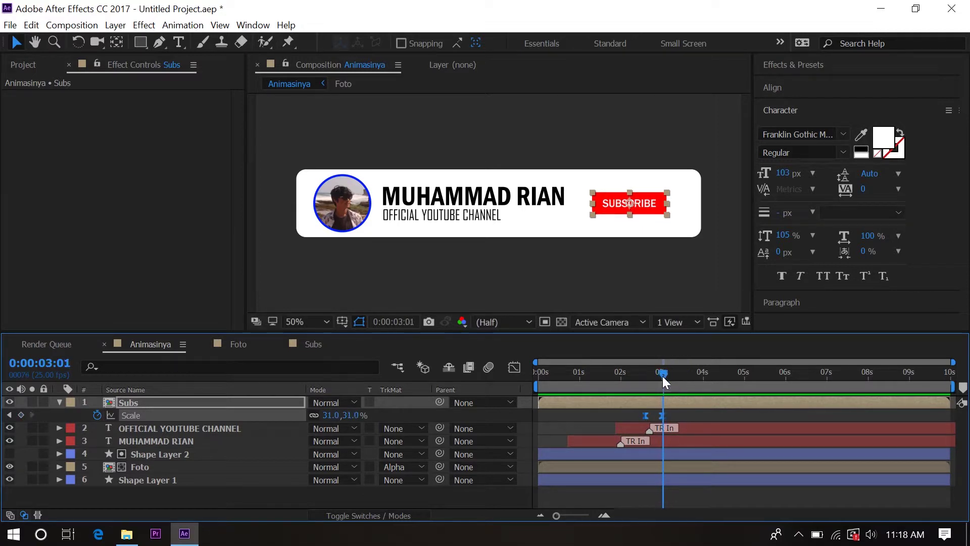
{"action": "key", "text": "Page_Up"}
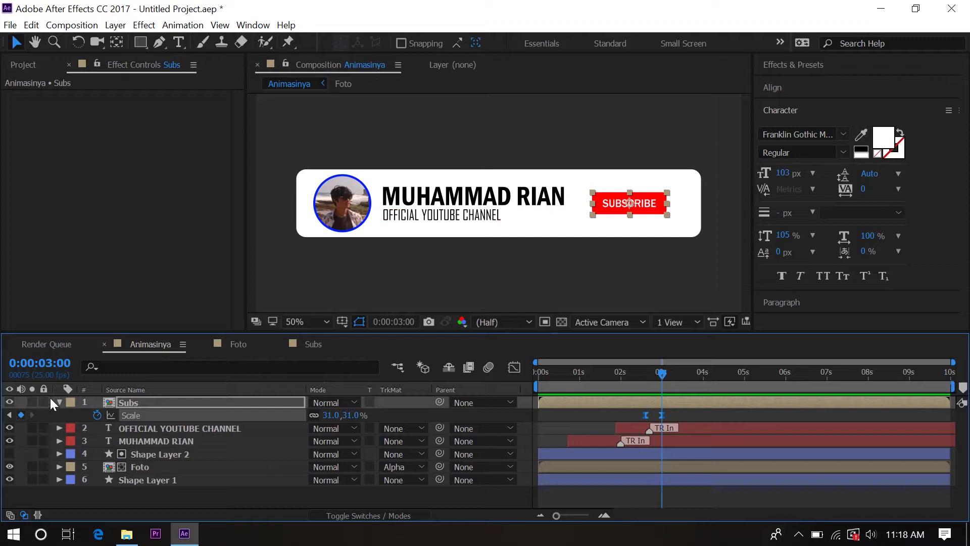
{"action": "left_click", "coordinate": [59, 402]}
- Drag the bel and mouse files from the Yang Dibutuhkan folder into After Effects
{"action": "left_click", "coordinate": [29, 65]}
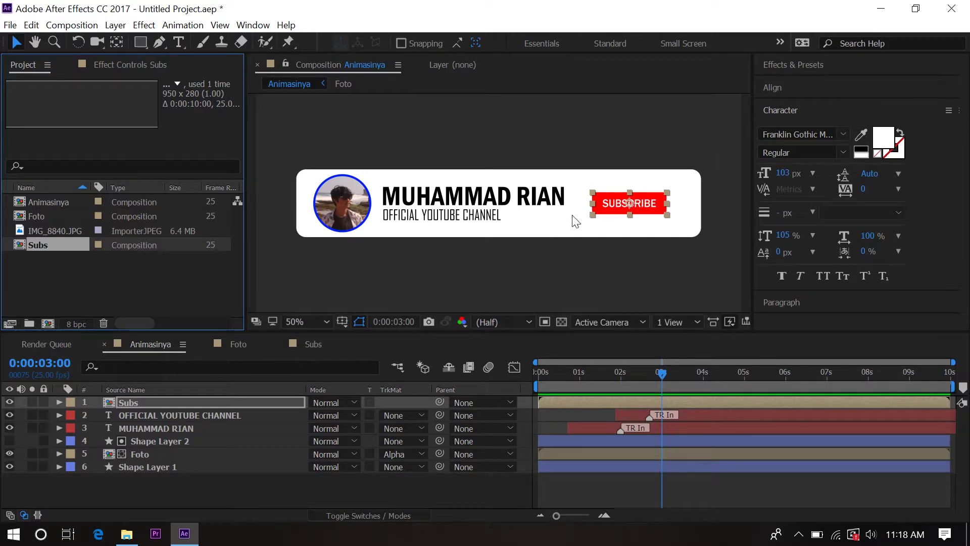
{"action": "left_click", "coordinate": [128, 535]}
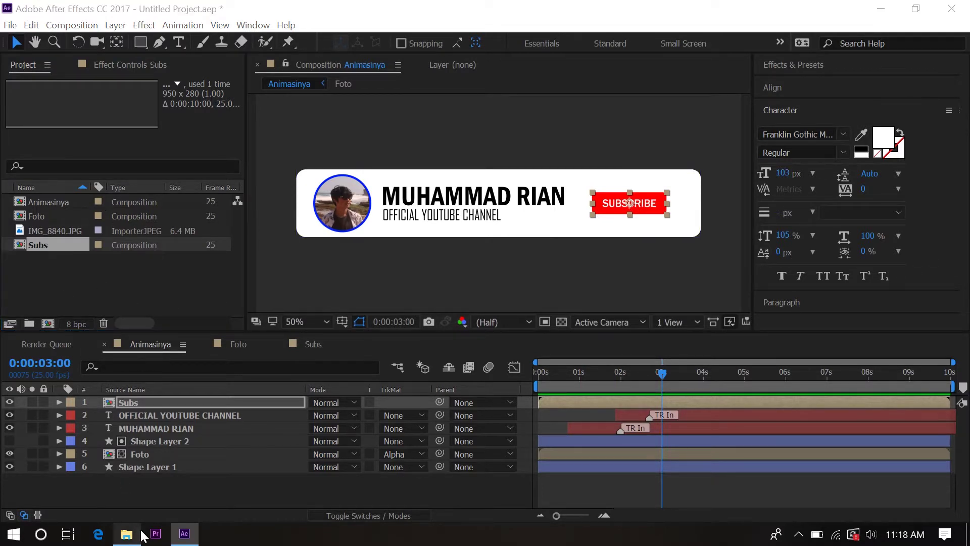
{"action": "double_click", "coordinate": [181, 103]}
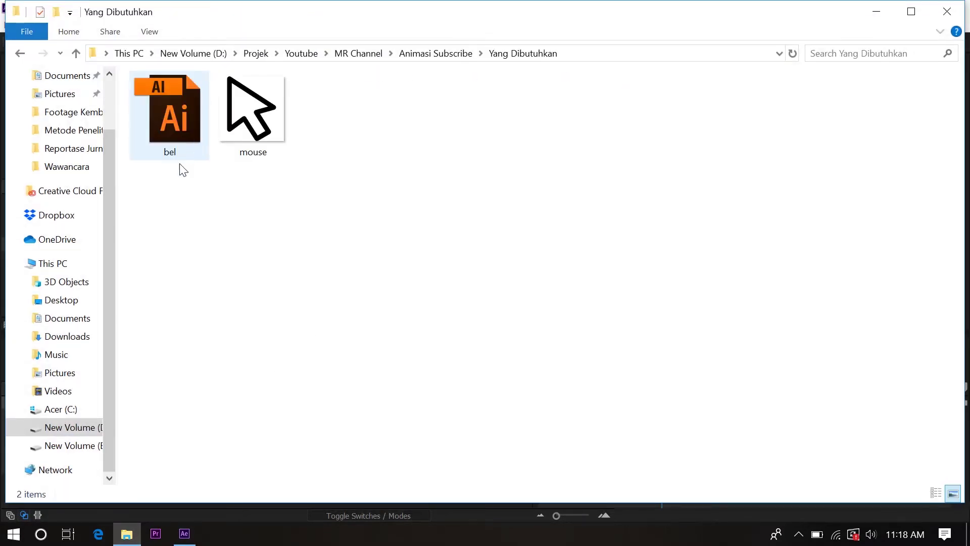
{"action": "left_click_drag", "start_coordinate": [365, 165], "coordinate": [139, 117]}
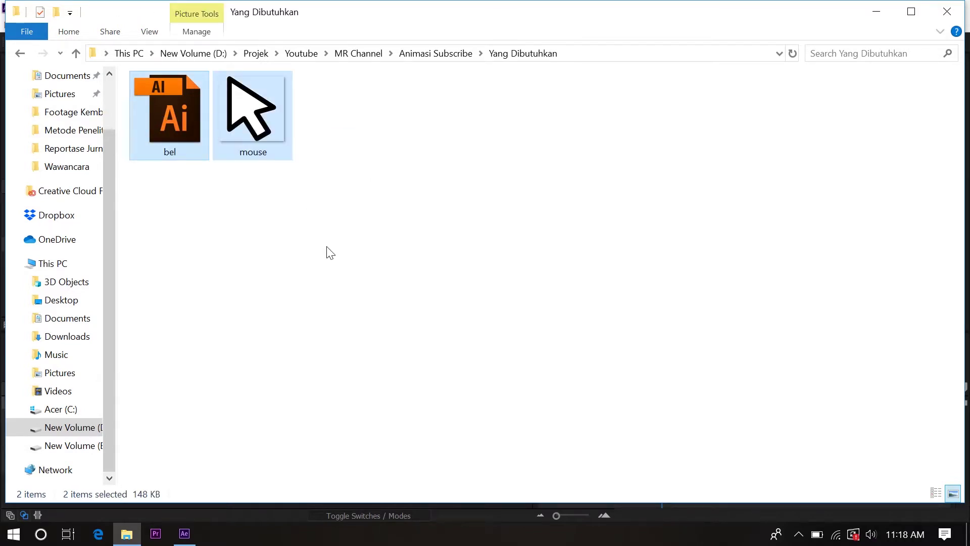
{"action": "left_click_drag", "start_coordinate": [247, 115], "coordinate": [189, 535]}
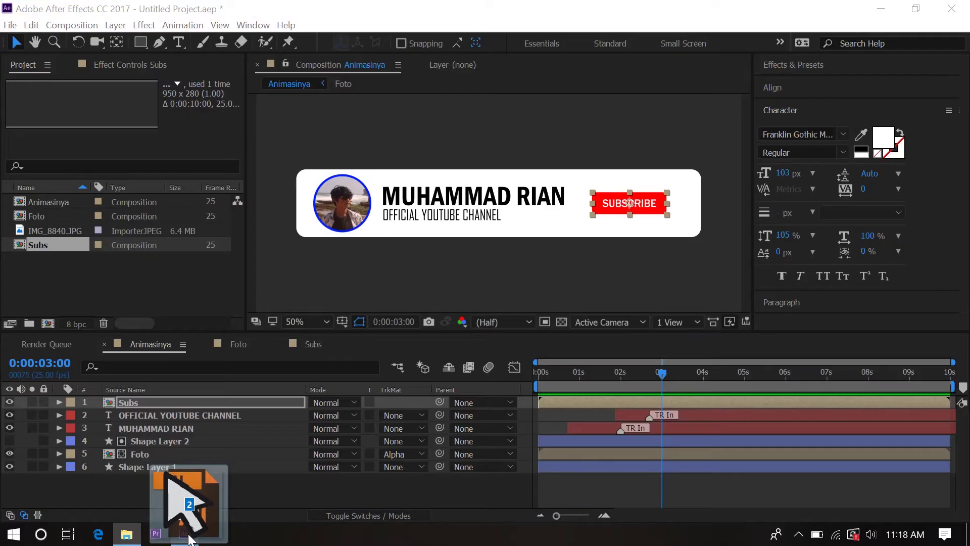
- Import bel.ai and mouse.png, then place mouse.png at 44% scale in the frame's lower-left corner
{"action": "left_click_drag", "start_coordinate": [189, 536], "coordinate": [98, 298]}
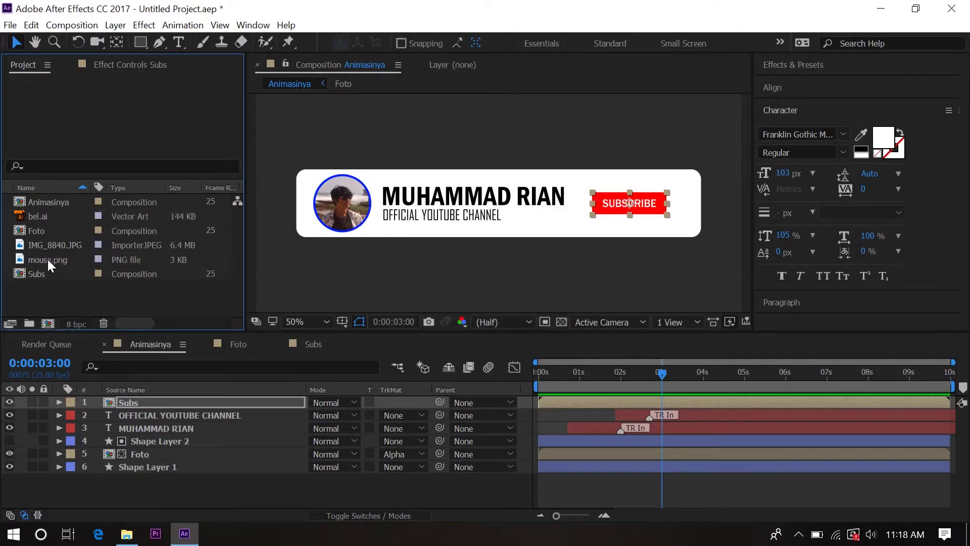
{"action": "left_click_drag", "start_coordinate": [47, 258], "coordinate": [182, 402]}
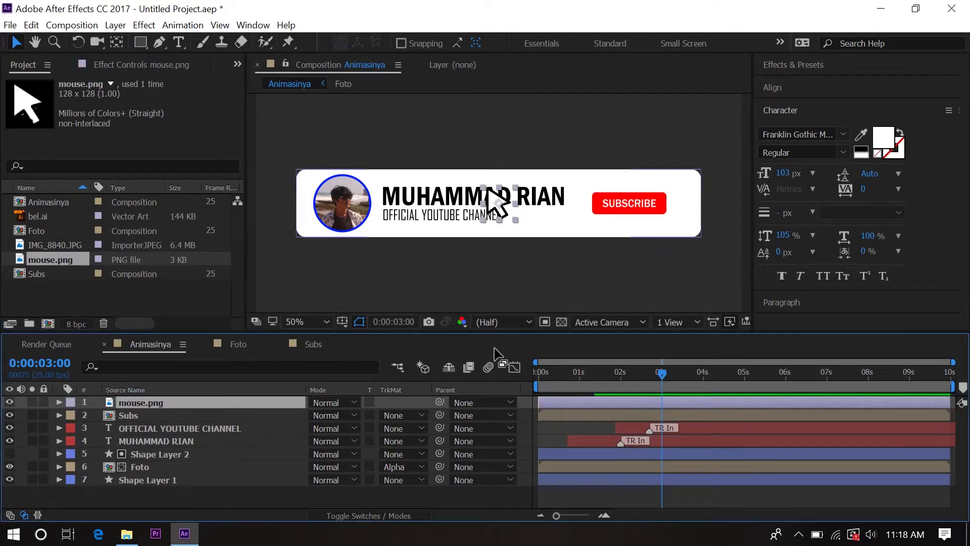
{"action": "key", "text": "s"}
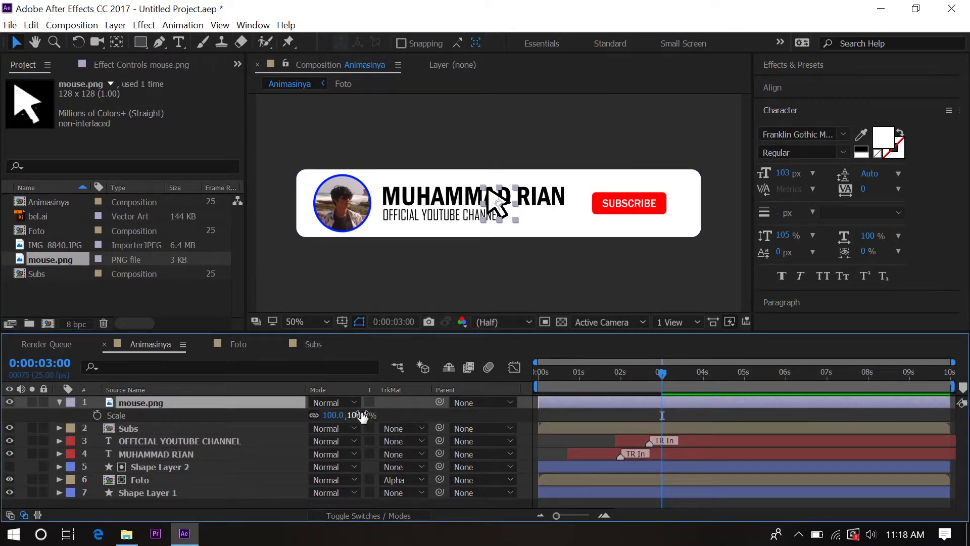
{"action": "left_click_drag", "start_coordinate": [356, 414], "coordinate": [318, 415]}
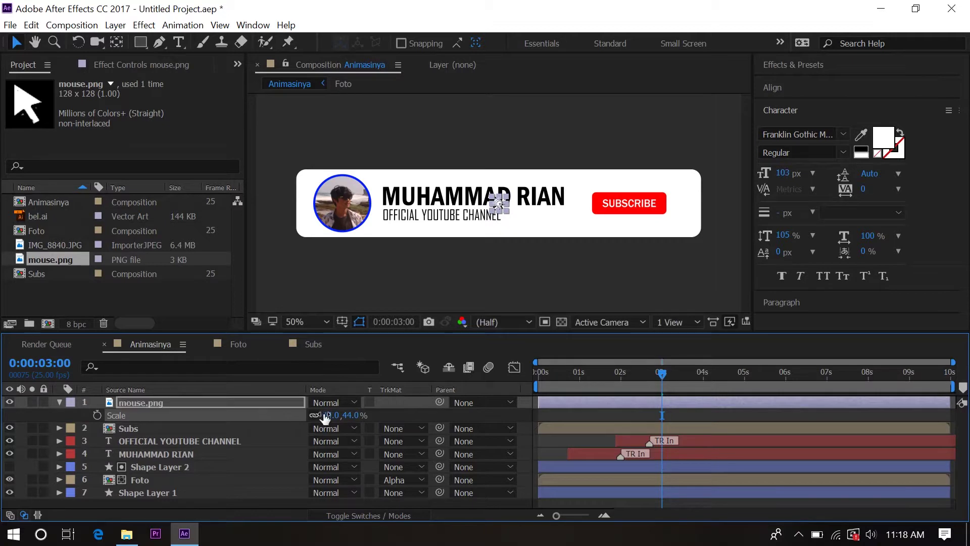
{"action": "left_click_drag", "start_coordinate": [498, 207], "coordinate": [251, 305]}
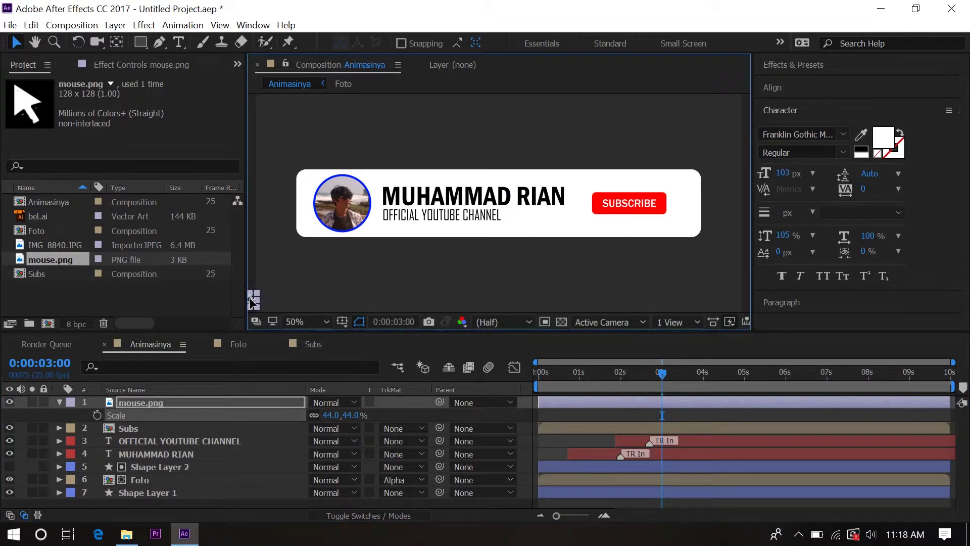
- Set a starting Position keyframe for the mouse.png layer at 3:03
{"action": "left_click", "coordinate": [206, 400]}
{"action": "key", "text": "p"}
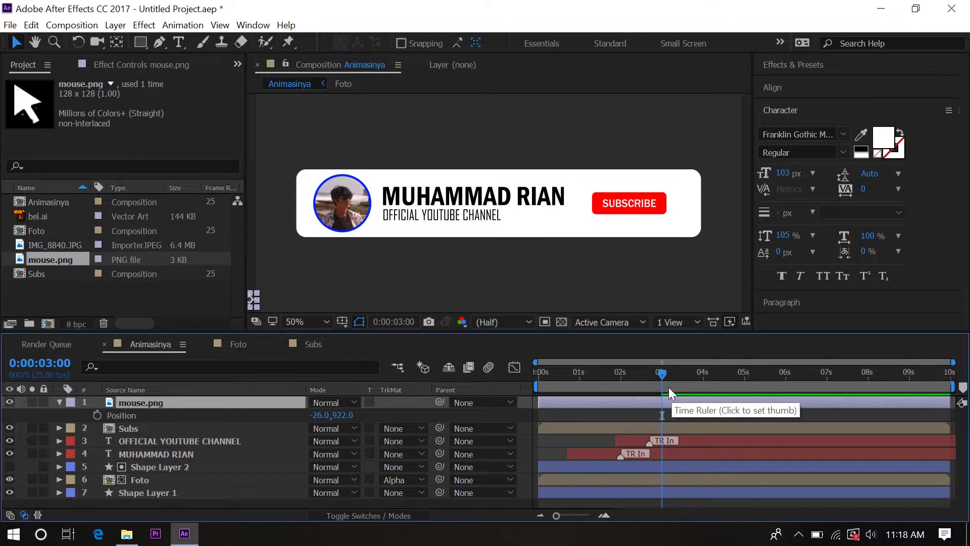
{"action": "mouse_move", "coordinate": [661, 373]}
{"action": "left_mouse_down"}
{"action": "mouse_move", "coordinate": [614, 372]}
{"action": "mouse_move", "coordinate": [667, 383]}
{"action": "left_mouse_up"}
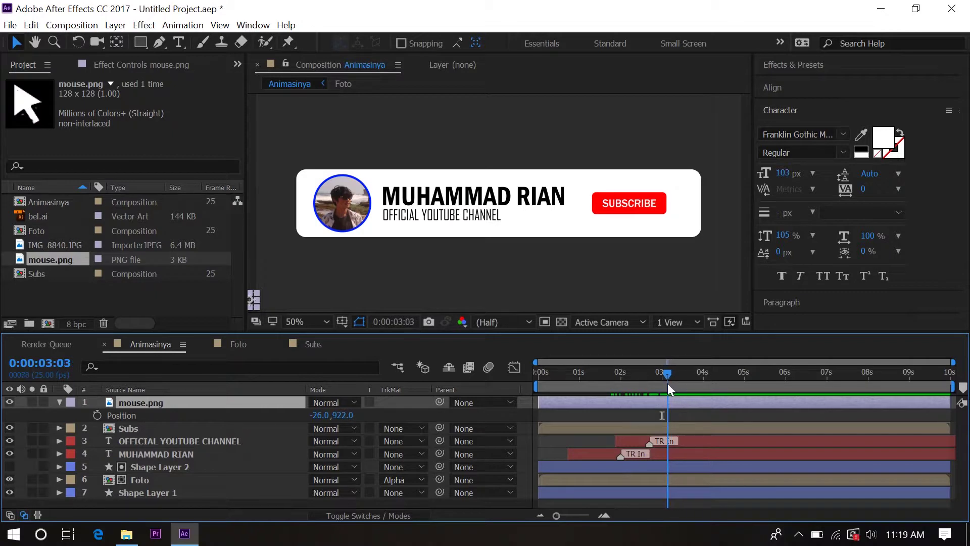
{"action": "left_click", "coordinate": [97, 415]}
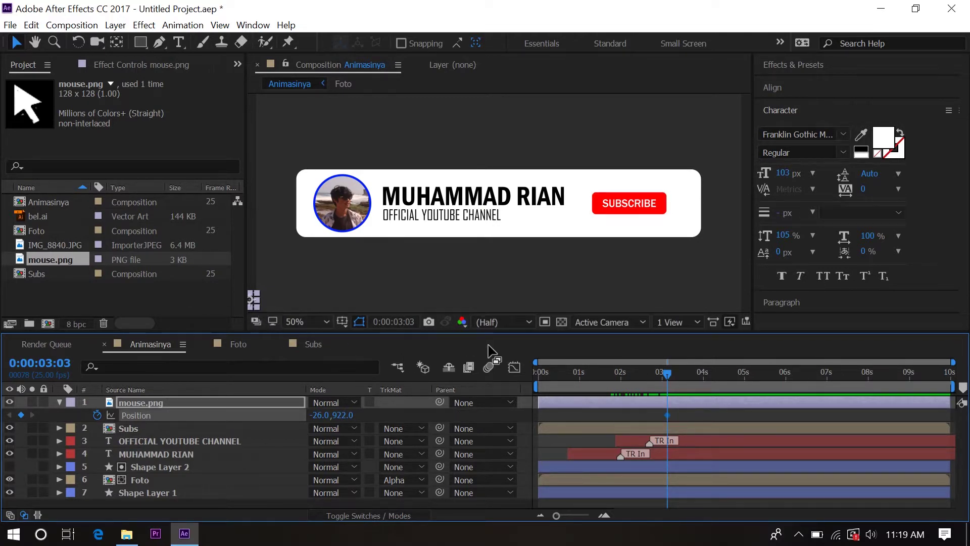
- At 3:18, move the cursor onto the SUBSCRIBE button (1472, 554) and curve its motion path
{"action": "key", "text": "space"}
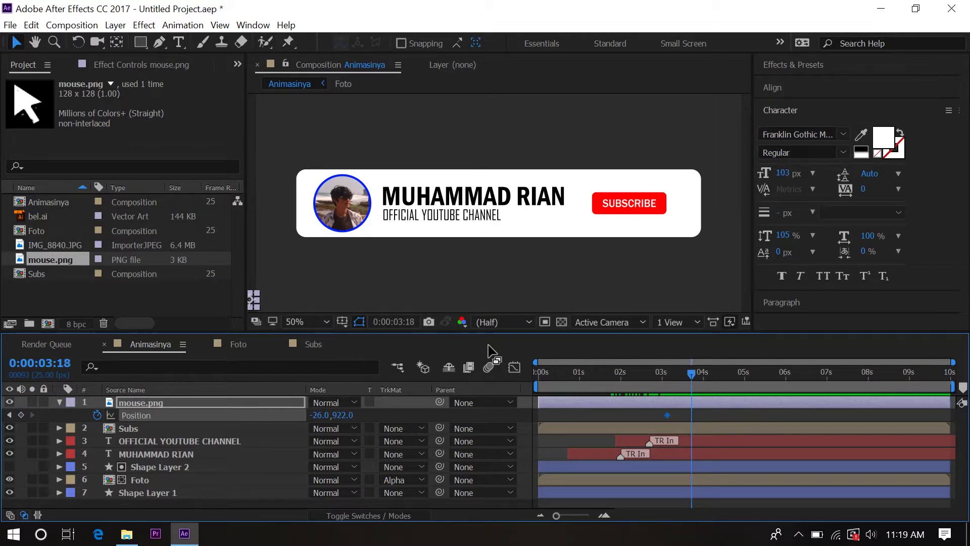
{"action": "mouse_move", "coordinate": [251, 300]}
{"action": "left_mouse_down"}
{"action": "mouse_move", "coordinate": [644, 212]}
{"action": "mouse_move", "coordinate": [628, 209]}
{"action": "left_mouse_up"}
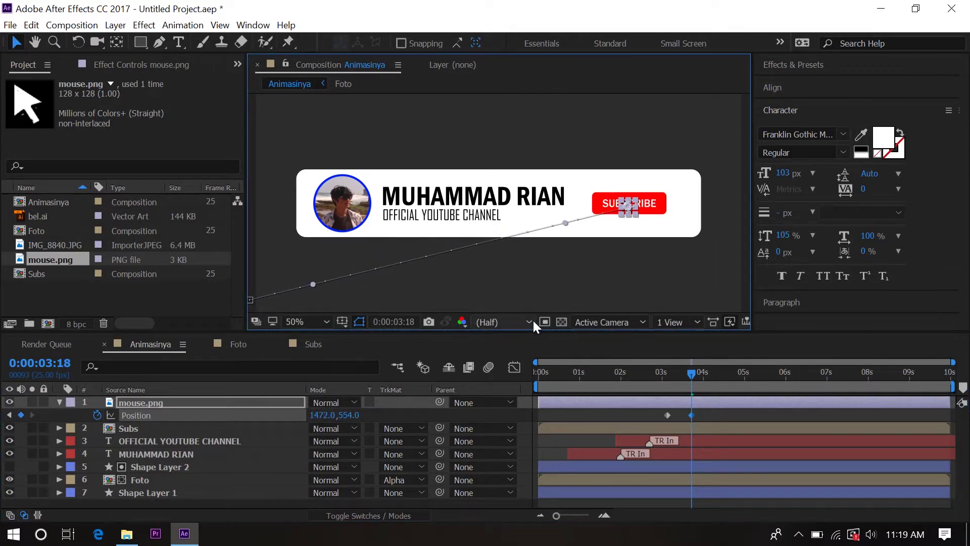
{"action": "mouse_move", "coordinate": [566, 222]}
{"action": "left_mouse_down"}
{"action": "mouse_move", "coordinate": [415, 191]}
{"action": "mouse_move", "coordinate": [505, 242]}
{"action": "left_mouse_up"}
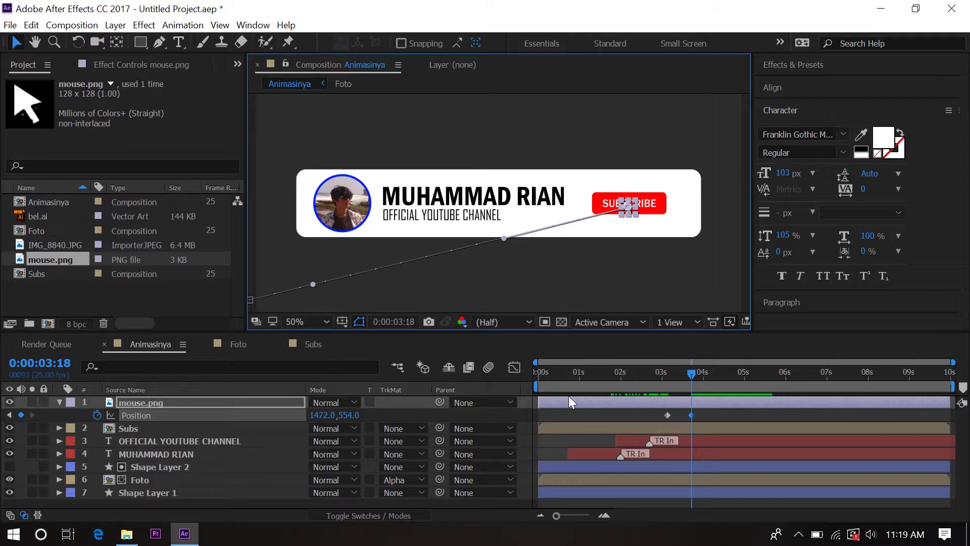
{"action": "left_click", "coordinate": [199, 398]}
{"action": "key", "text": "shift+s"}
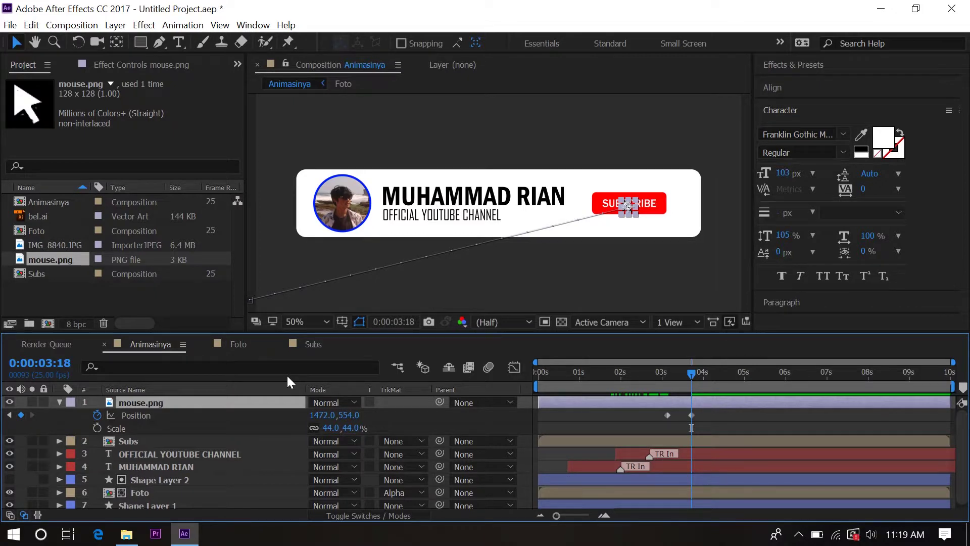
- Key the cursor's Scale at 44% on 3:21, 30% on 3:24, and 44% on 4:02
{"action": "key", "text": "Page_Down"}
{"action": "key", "text": "Page_Down"}
{"action": "key", "text": "Page_Down"}
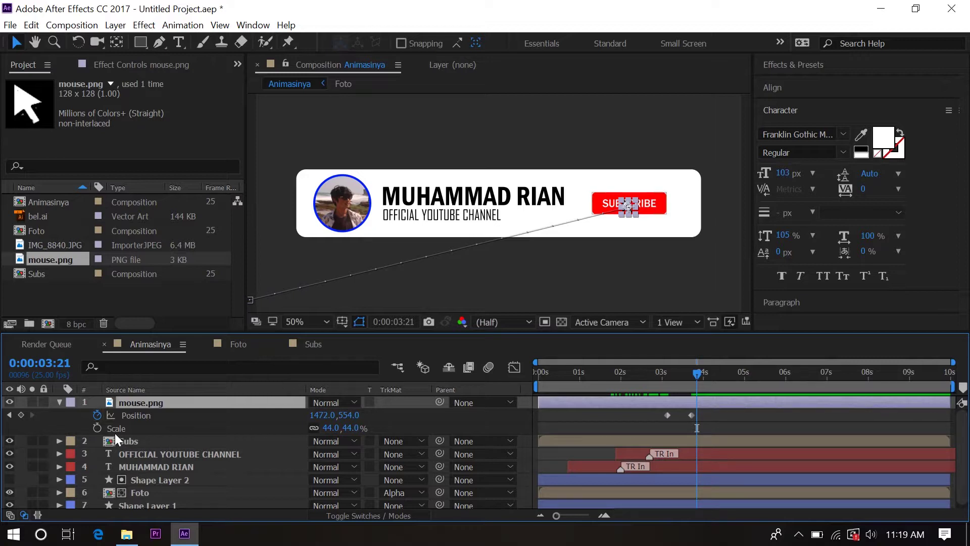
{"action": "left_click", "coordinate": [97, 428]}
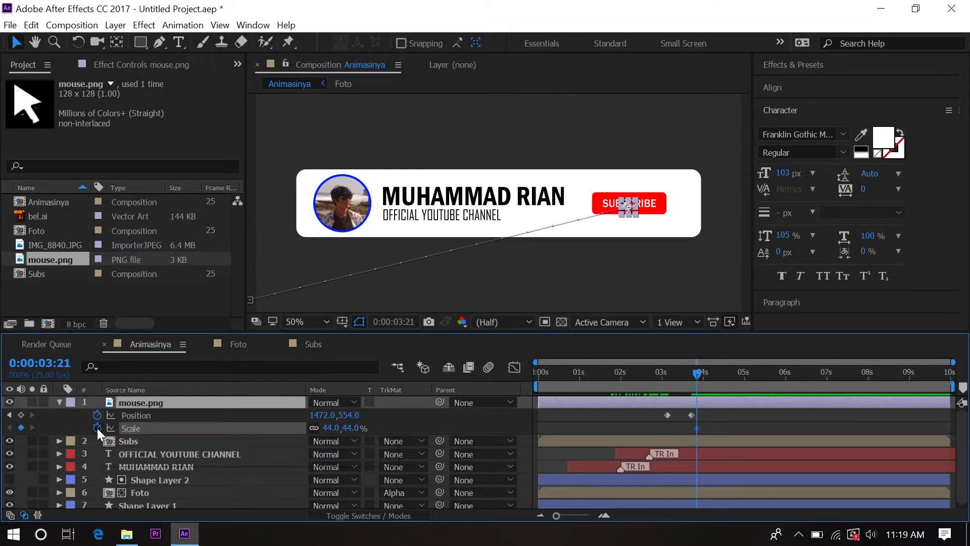
{"action": "left_click", "coordinate": [328, 429]}
{"action": "type", "text": "30"}
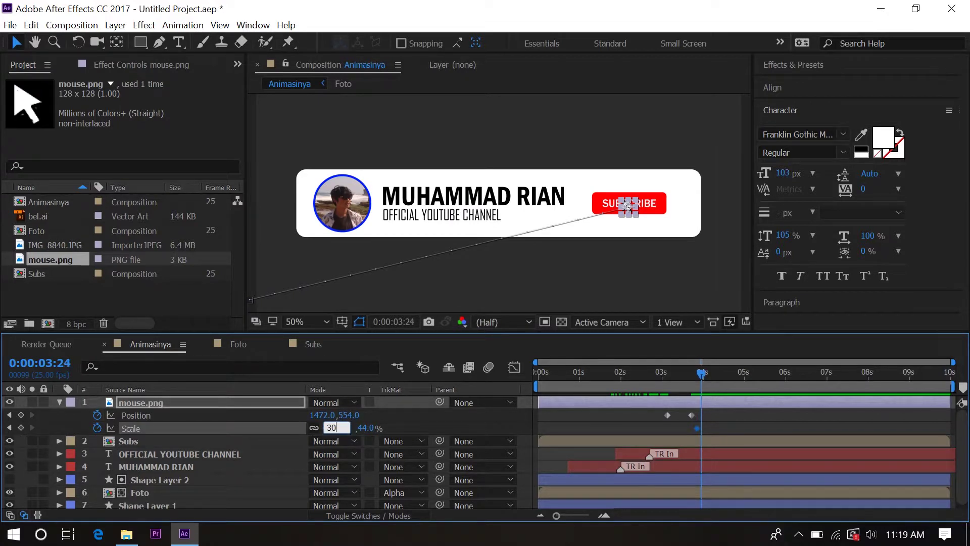
{"action": "key", "text": "Return"}
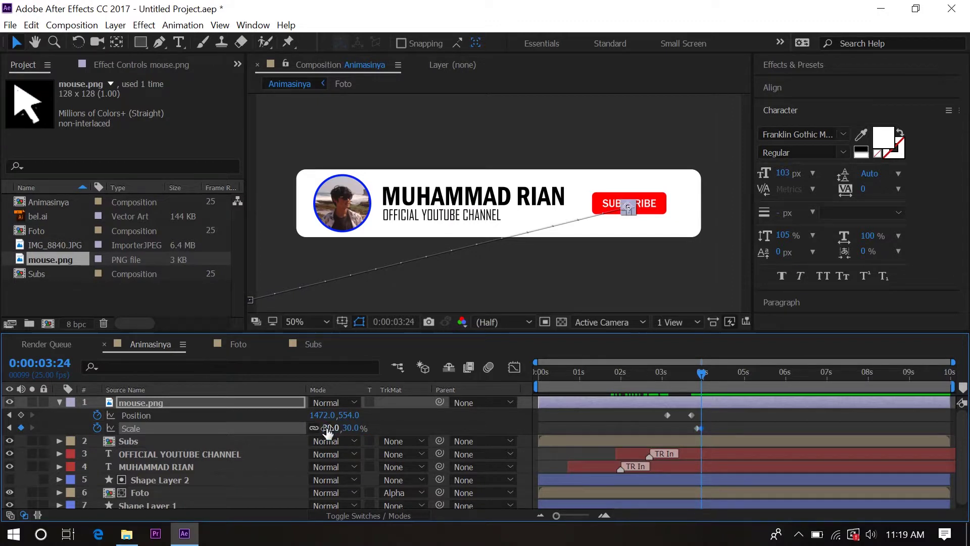
{"action": "key", "text": "Page_Down"}
{"action": "key", "text": "Page_Down"}
{"action": "key", "text": "Page_Down"}
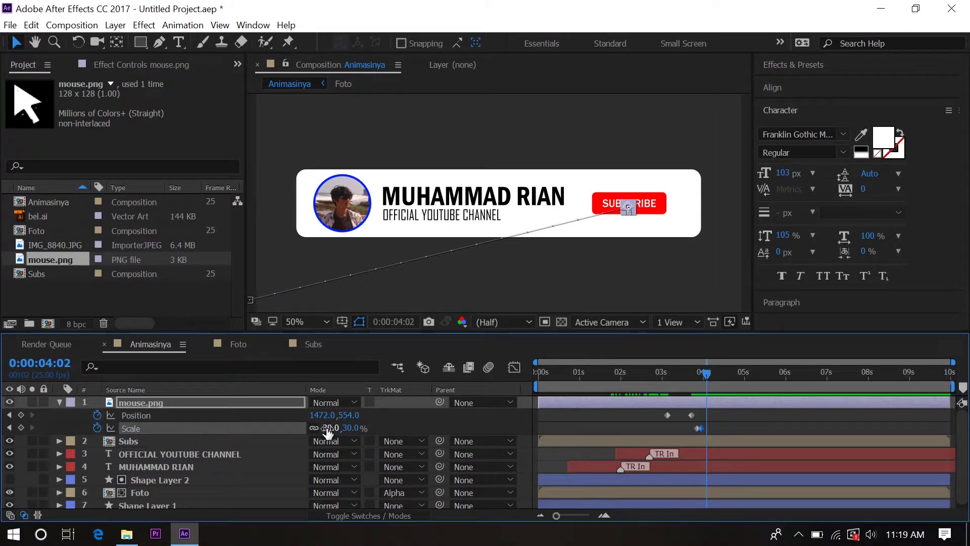
{"action": "left_click", "coordinate": [326, 429]}
{"action": "type", "text": "44"}
{"action": "key", "text": "Return"}
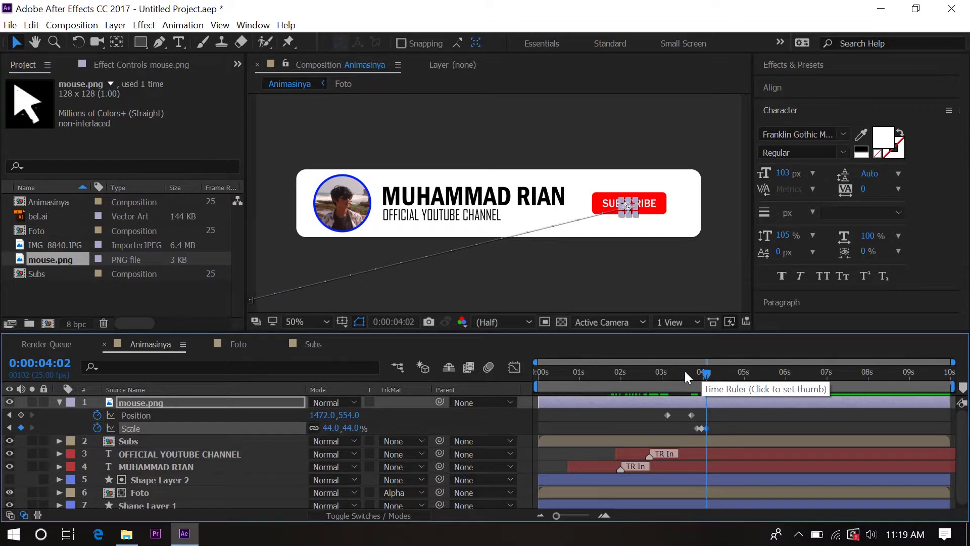
- Preview the animation and scrub through the click moment around 4 seconds
{"action": "left_click_drag", "start_coordinate": [708, 372], "coordinate": [541, 471]}
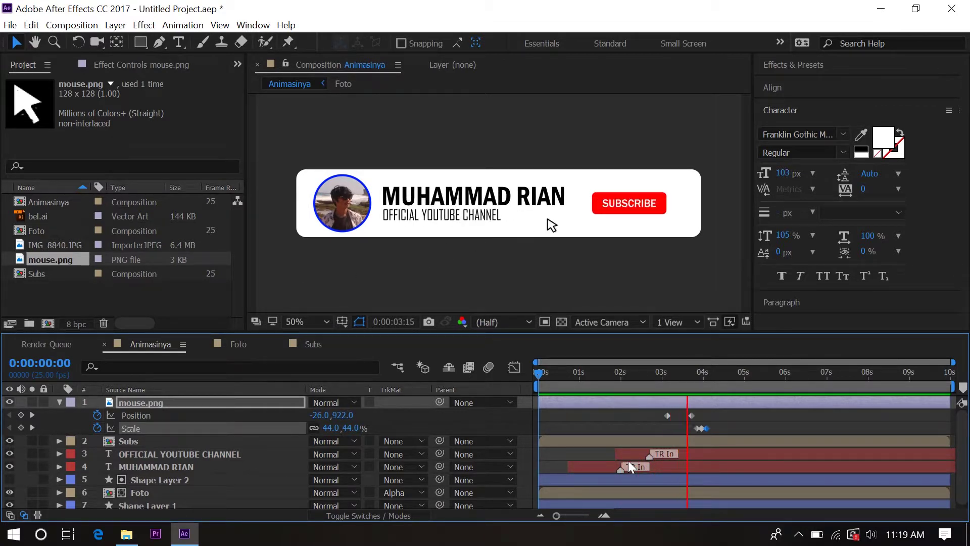
{"action": "left_click", "coordinate": [718, 373]}
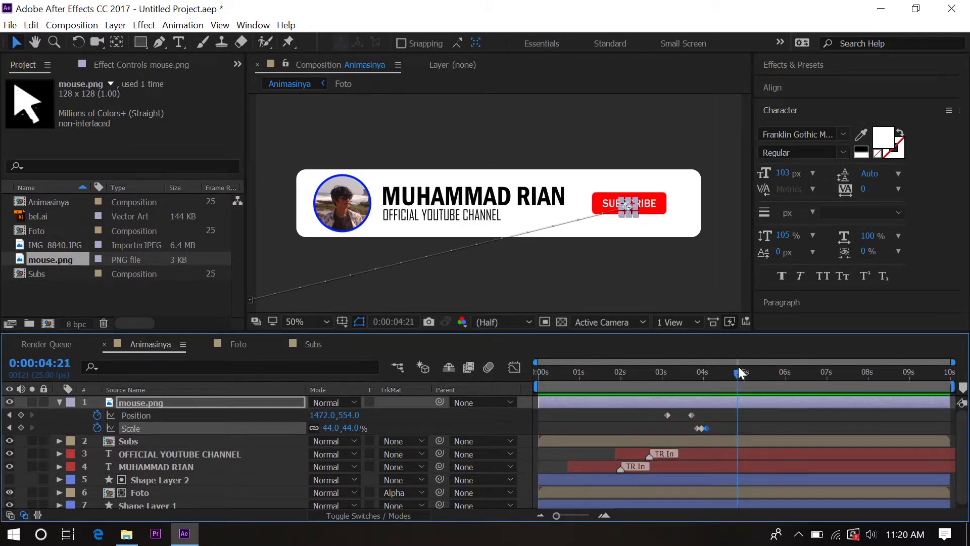
{"action": "left_click_drag", "start_coordinate": [696, 380], "coordinate": [702, 387]}
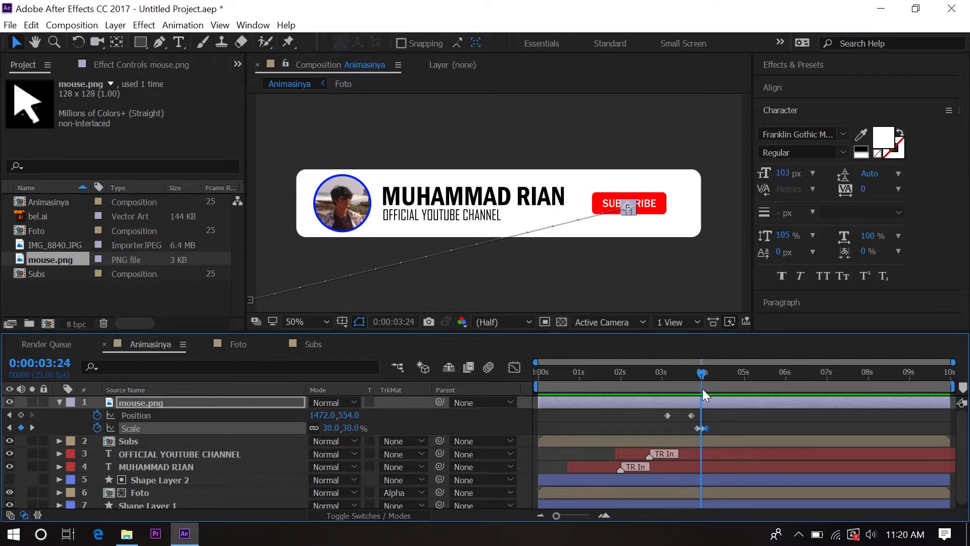
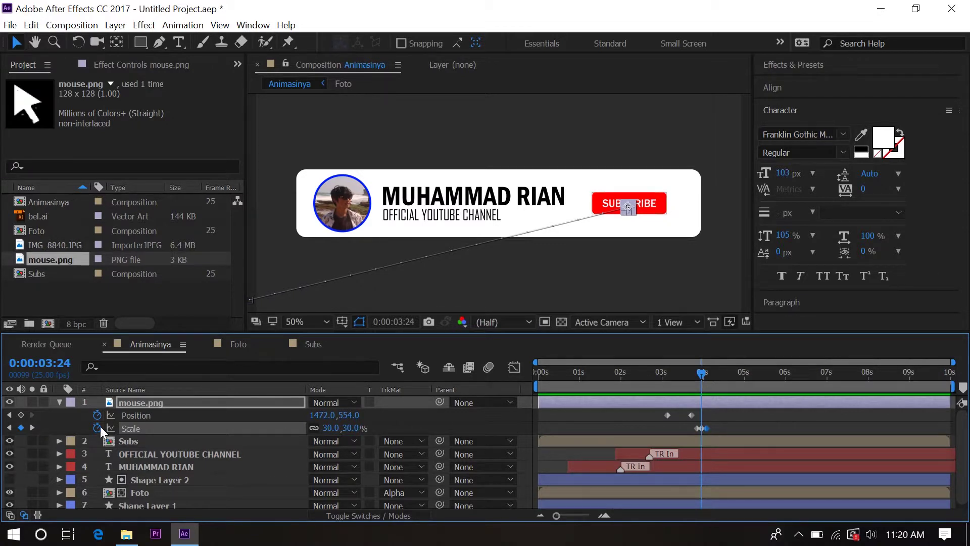
- In the Subs composition, duplicate the SUBSCRIBE text layer as SUBSCRIBE 2
{"action": "left_click", "coordinate": [59, 403]}
{"action": "left_click", "coordinate": [317, 347]}
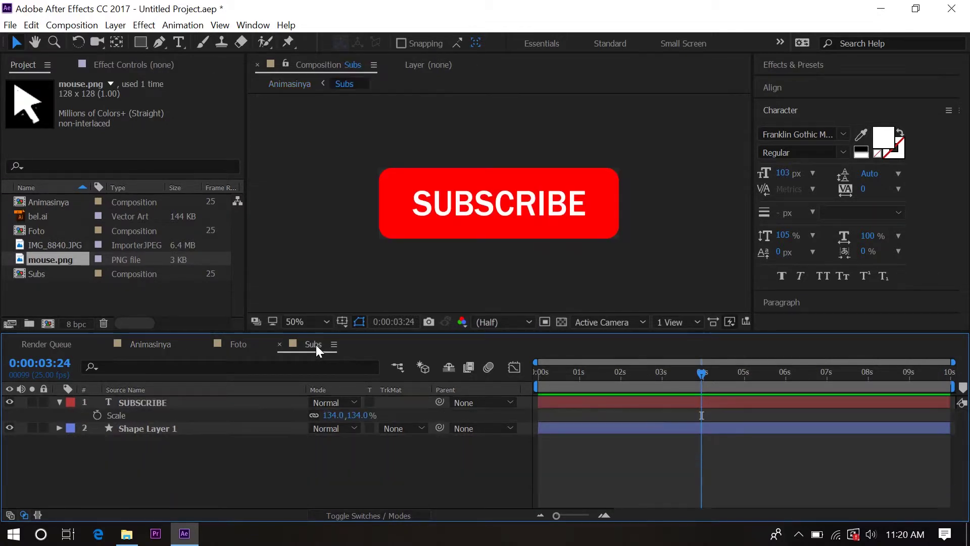
{"action": "left_click", "coordinate": [138, 431]}
{"action": "left_click", "coordinate": [59, 402]}
{"action": "left_click", "coordinate": [177, 402]}
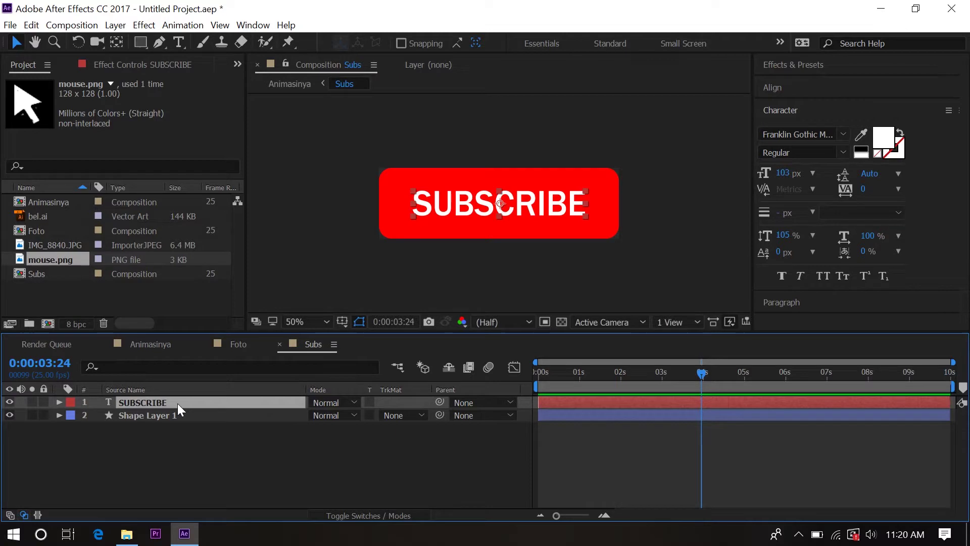
{"action": "key", "text": "ctrl+d"}
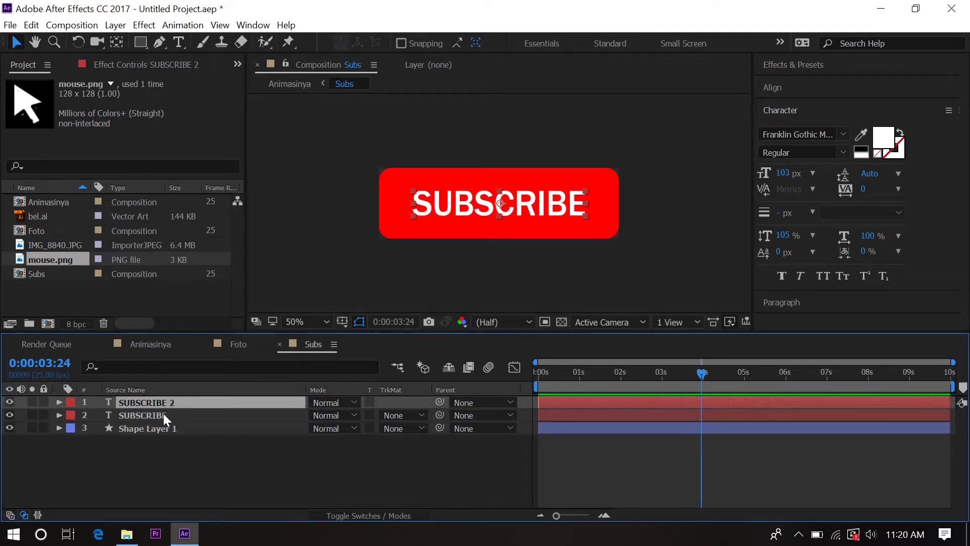
- Show only the original SUBSCRIBE layer's Position at 0:00:03:21
{"action": "left_click", "coordinate": [164, 414]}
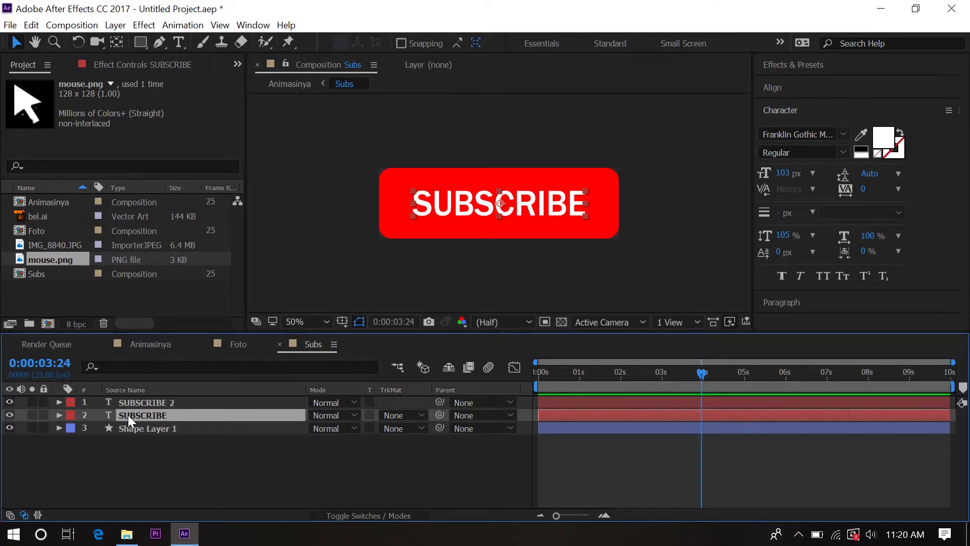
{"action": "key", "text": "p"}
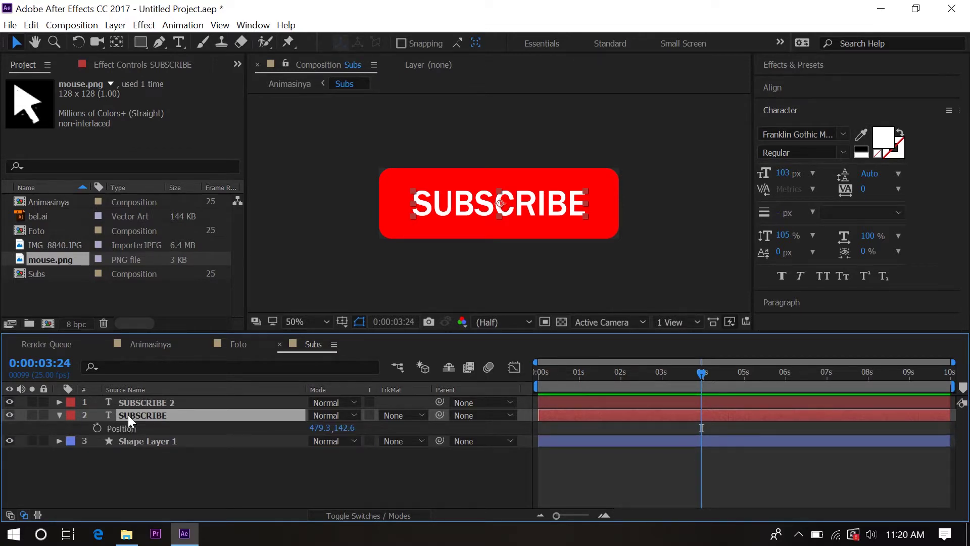
{"action": "key", "text": "Page_Up"}
{"action": "key", "text": "Page_Up"}
{"action": "key", "text": "Page_Up"}
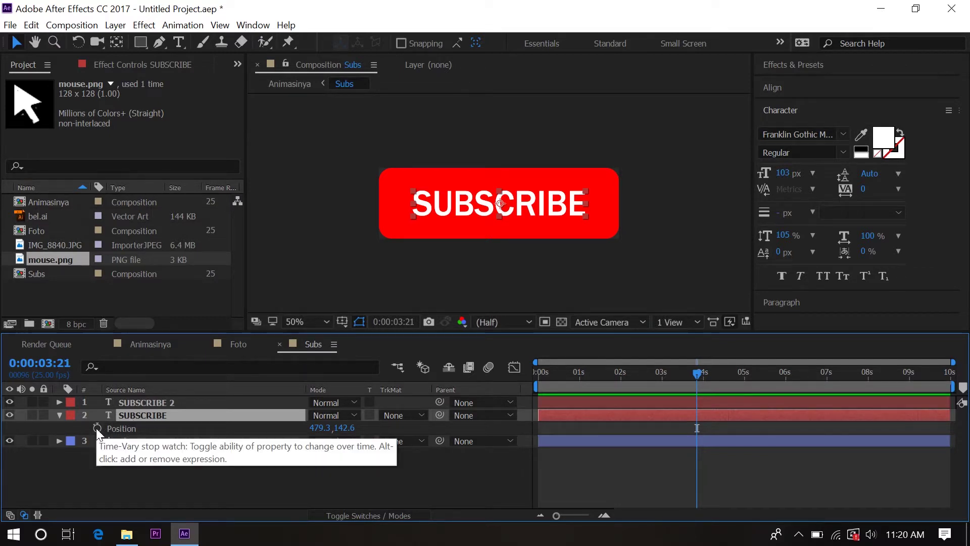
- Keyframe SUBSCRIBE's Position at 3:21, then move it down to Y 368.6 at 3:24
{"action": "left_click", "coordinate": [97, 428]}
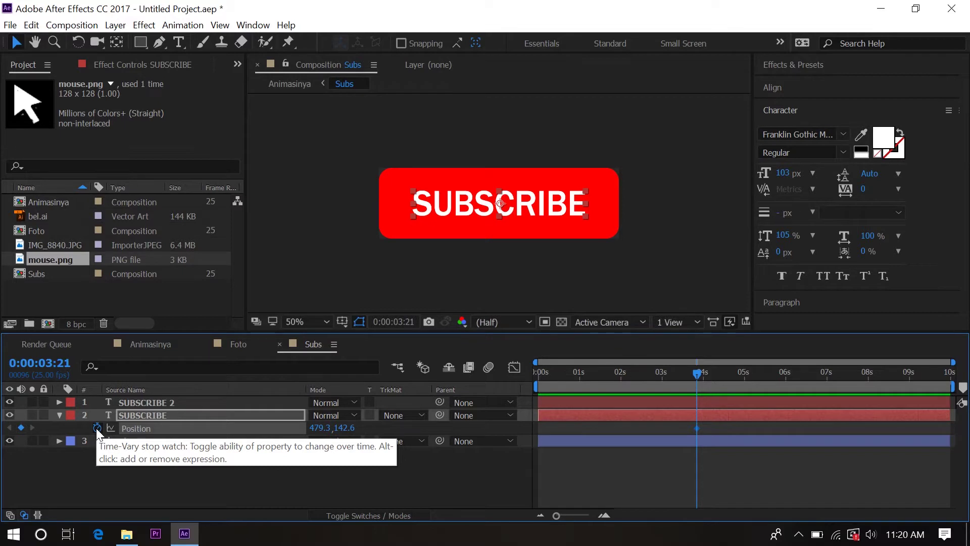
{"action": "key", "text": "Page_Down"}
{"action": "key", "text": "Page_Down"}
{"action": "key", "text": "Page_Down"}
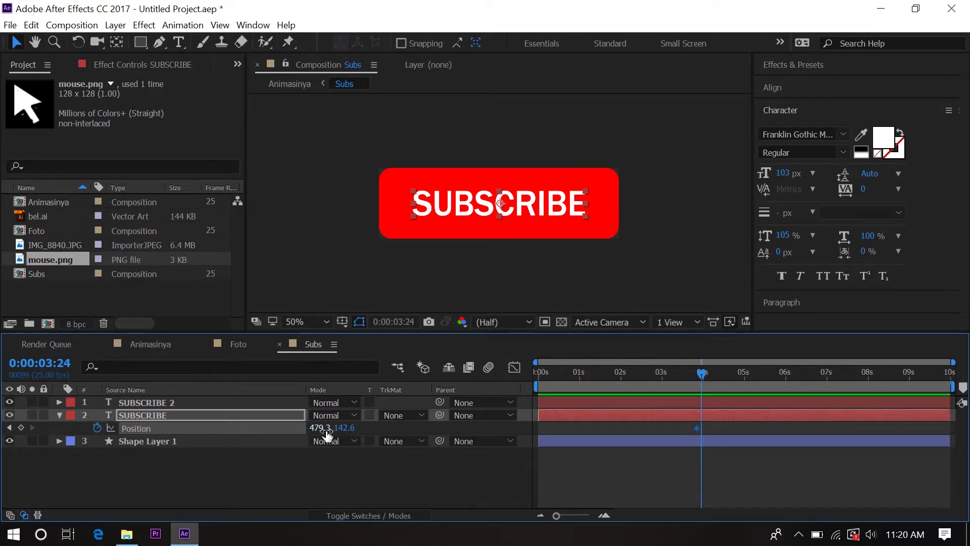
{"action": "left_click_drag", "start_coordinate": [346, 433], "coordinate": [497, 457]}
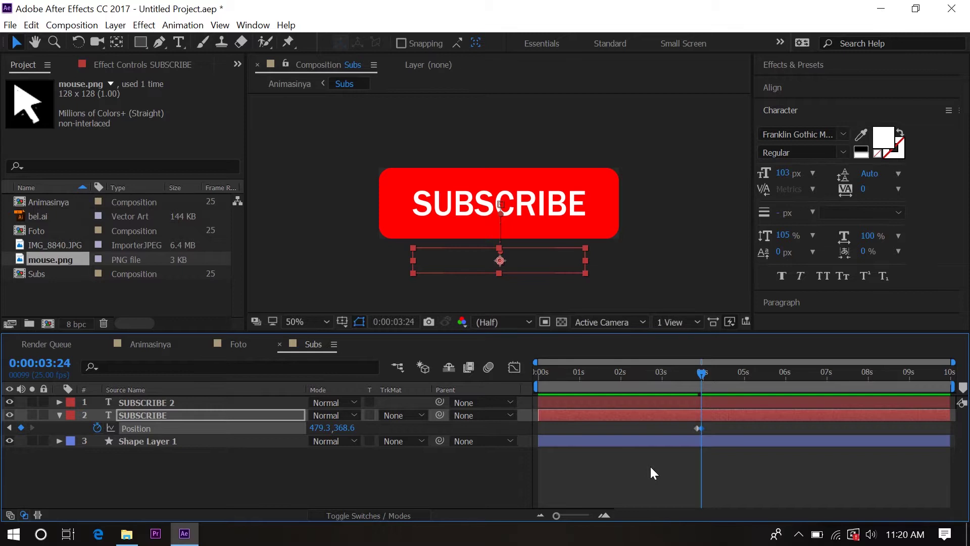
{"action": "left_click", "coordinate": [158, 403]}
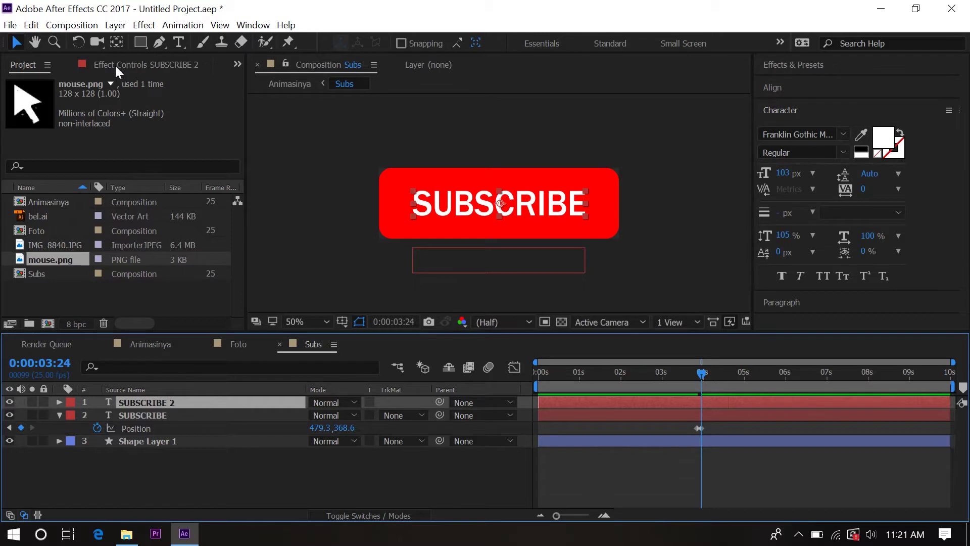
- Add a D to the duplicate's text so it reads SUBSCRIBED
{"action": "left_click", "coordinate": [180, 43]}
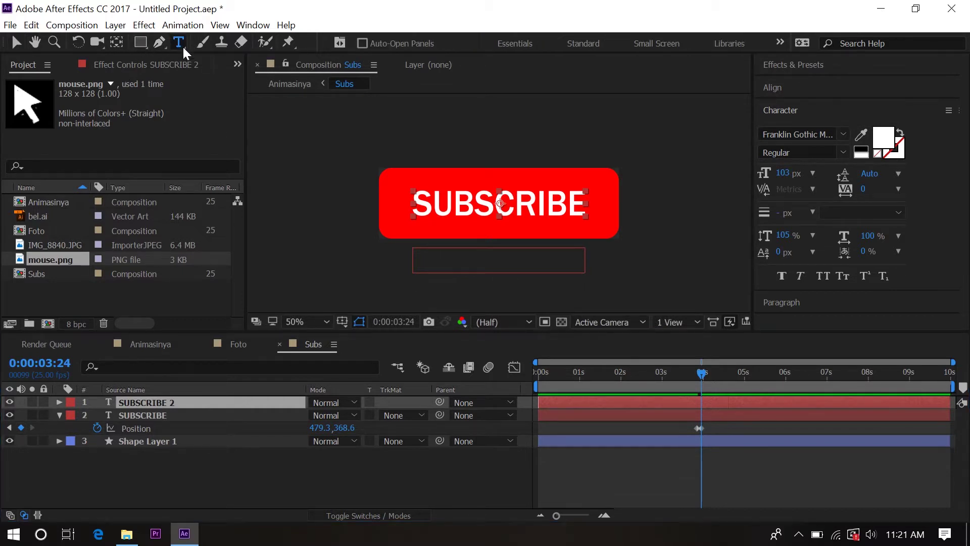
{"action": "left_click", "coordinate": [582, 204]}
{"action": "type", "text": "D"}
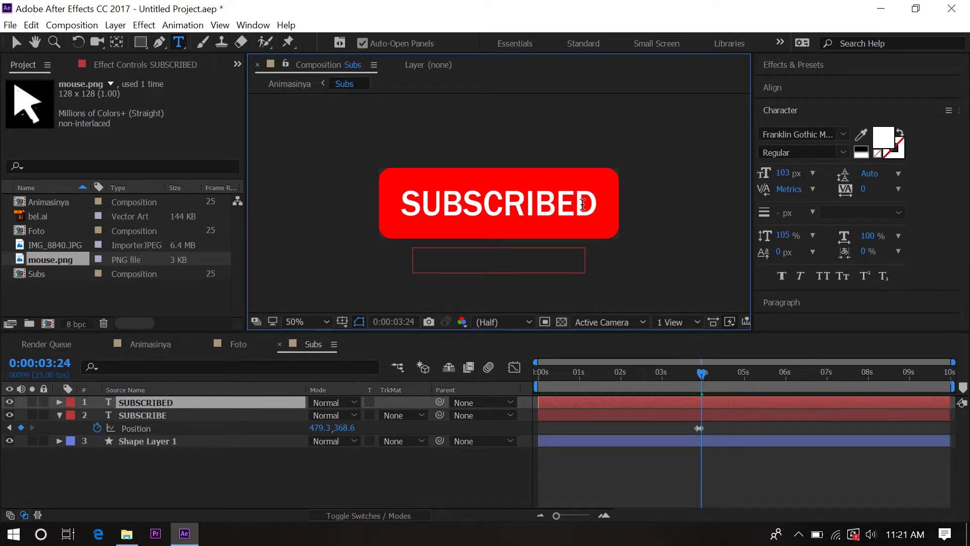
{"action": "left_click", "coordinate": [23, 47]}
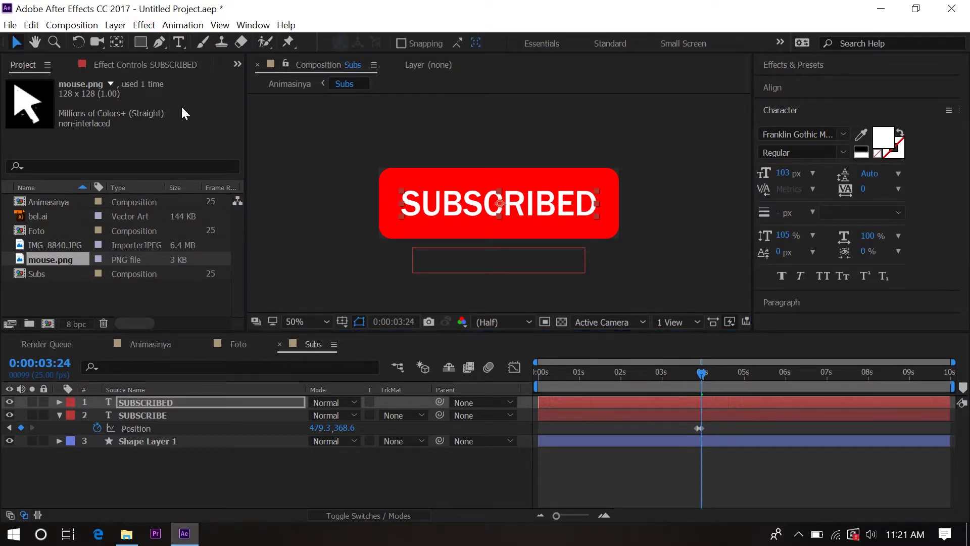
- Keyframe SUBSCRIBED at Y -56.4 at 3:21 and drop it to Y 131.6 at 3:24
{"action": "left_click", "coordinate": [171, 404]}
{"action": "key", "text": "p"}
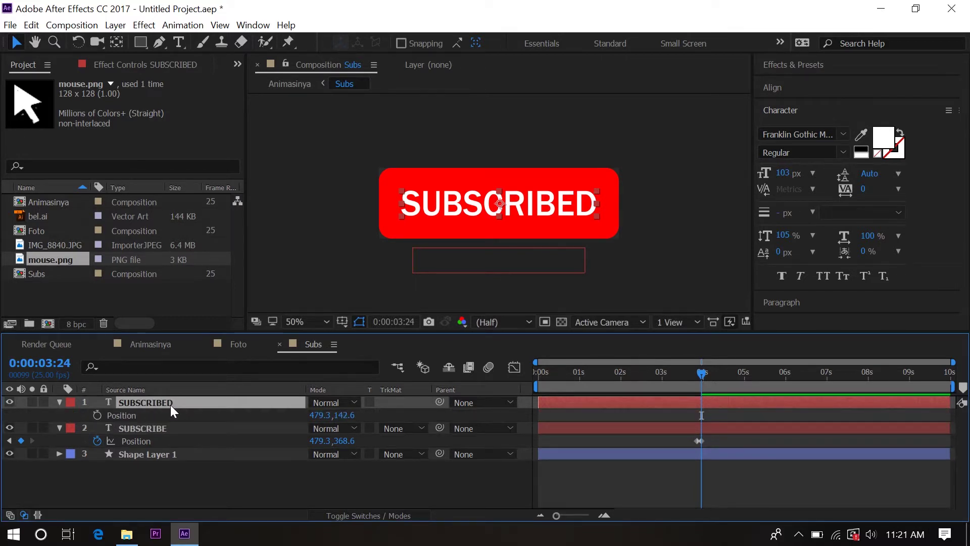
{"action": "key", "text": "Page_Up"}
{"action": "key", "text": "Page_Up"}
{"action": "key", "text": "Page_Up"}
{"action": "left_click", "coordinate": [344, 414]}
{"action": "type", "text": "47.6"}
{"action": "key", "text": "Return"}
{"action": "left_click_drag", "start_coordinate": [347, 415], "coordinate": [294, 414]}
{"action": "left_click", "coordinate": [99, 411]}
{"action": "key", "text": "space"}
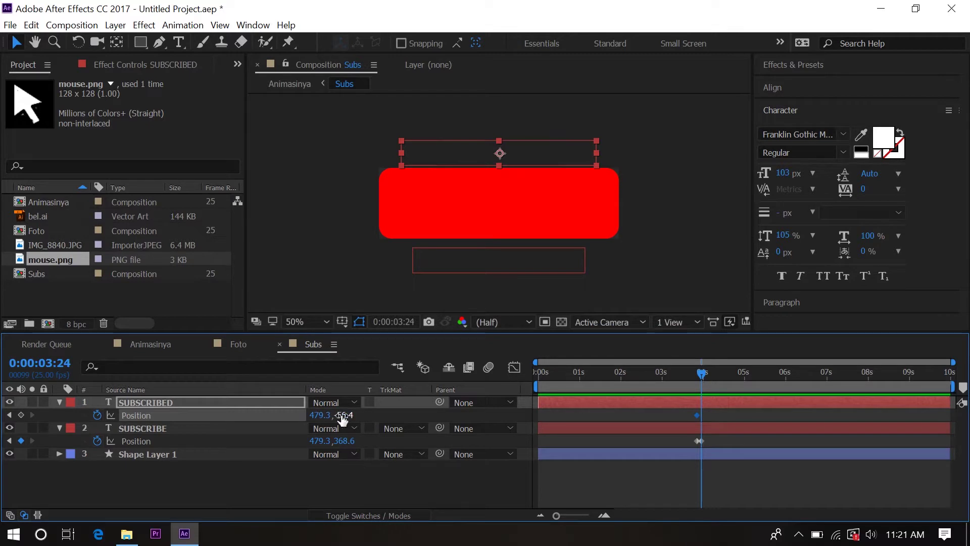
{"action": "left_click_drag", "start_coordinate": [345, 415], "coordinate": [471, 427]}
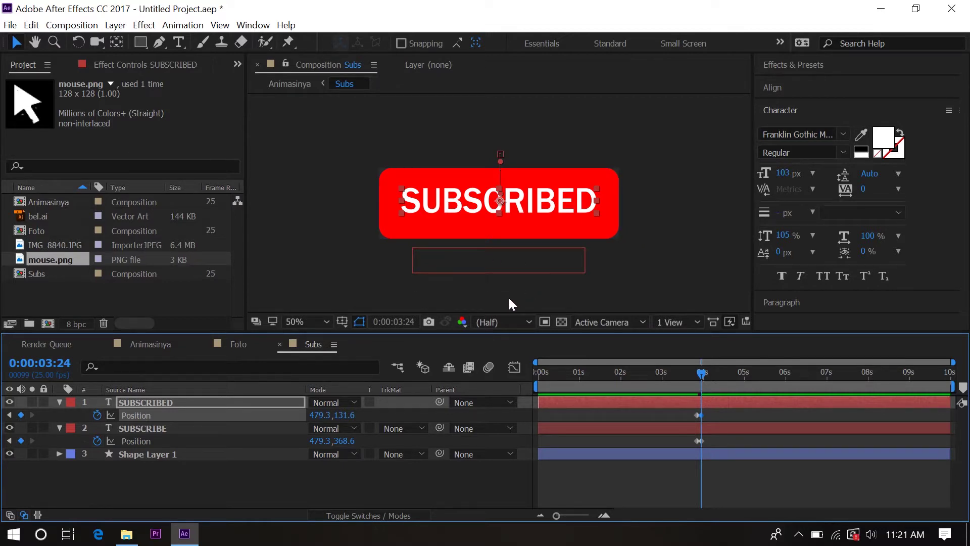
- Set a fill Color keyframe on the button's Shape Layer 1 at 0:00:03:21
{"action": "left_click", "coordinate": [59, 402]}
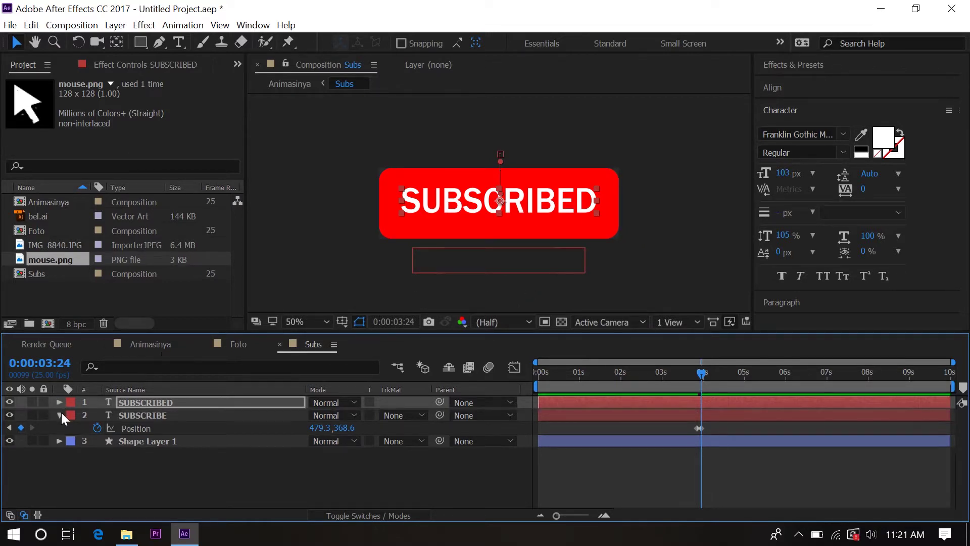
{"action": "left_click", "coordinate": [59, 415]}
{"action": "left_click", "coordinate": [141, 429]}
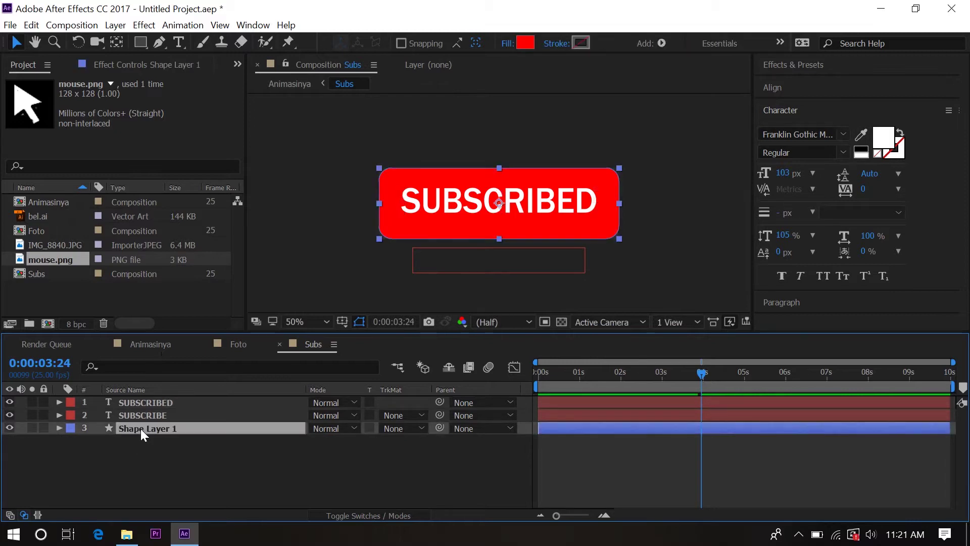
{"action": "key", "text": "Page_Up"}
{"action": "key", "text": "Page_Up"}
{"action": "key", "text": "Page_Up"}
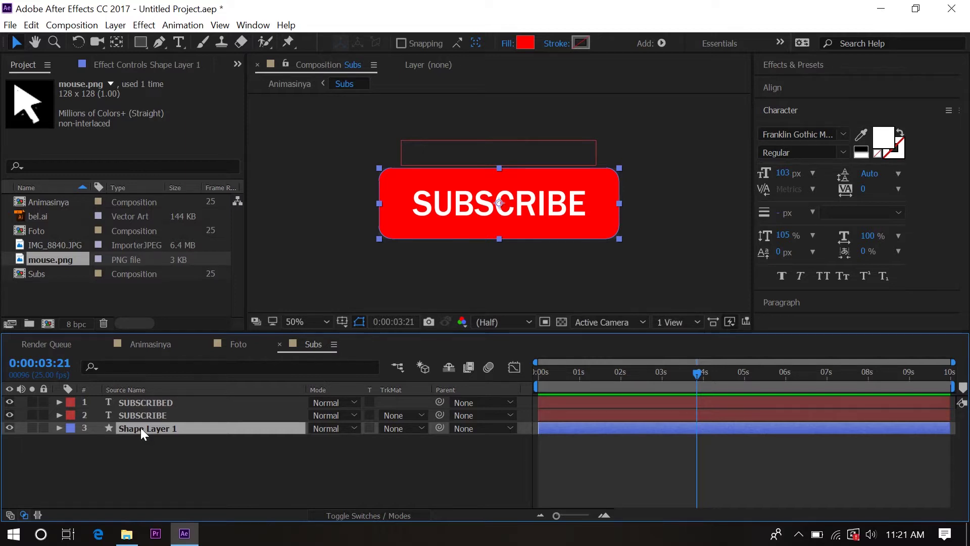
{"action": "left_click", "coordinate": [181, 367]}
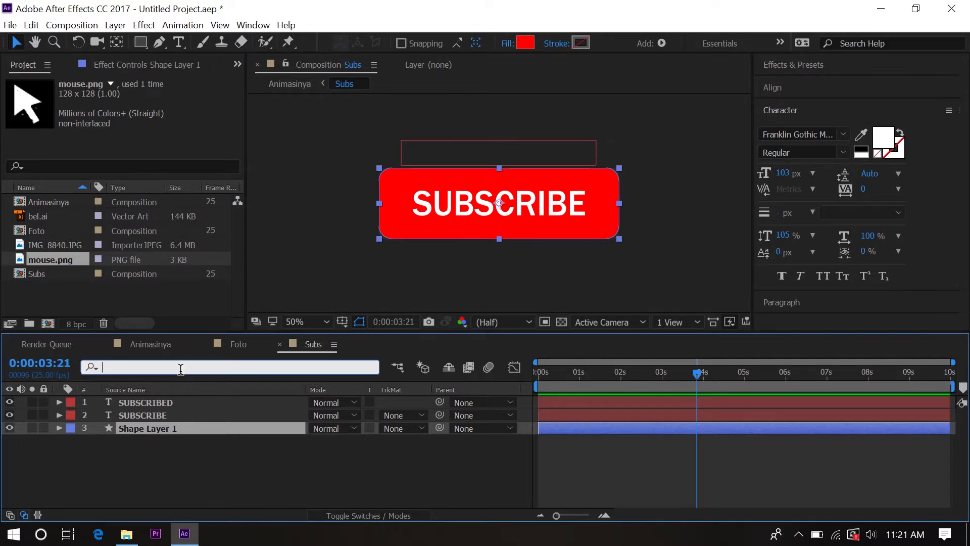
{"action": "type", "text": "fill"}
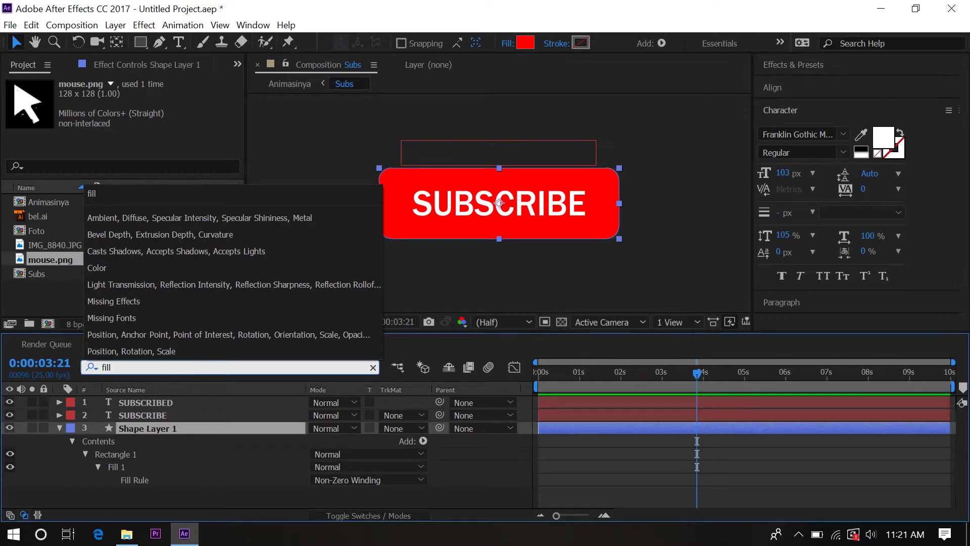
{"action": "left_click", "coordinate": [101, 462]}
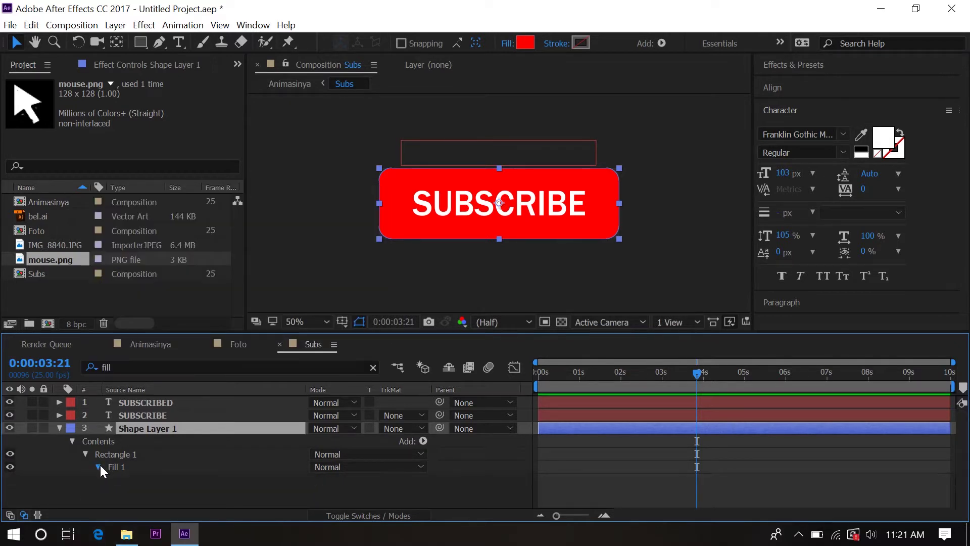
{"action": "left_click", "coordinate": [99, 463]}
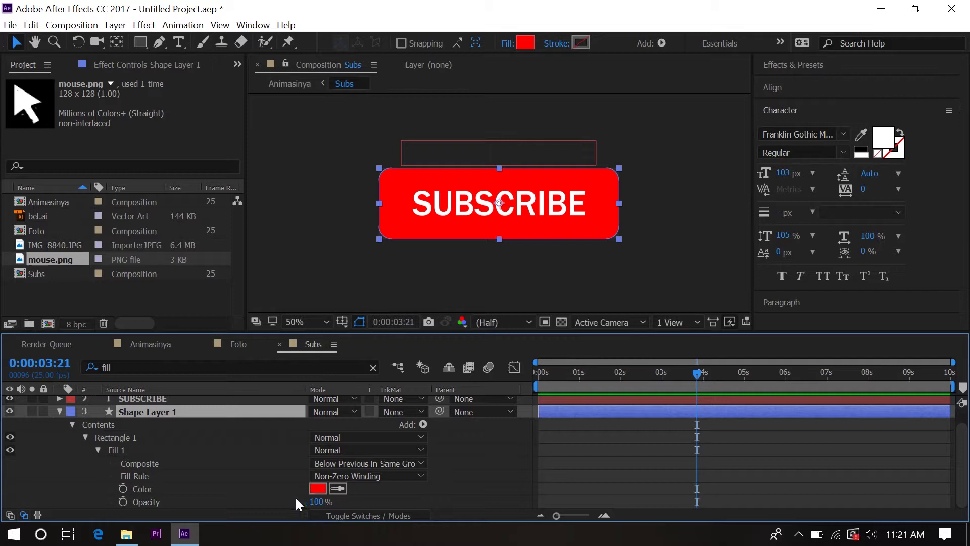
{"action": "left_click", "coordinate": [124, 488]}
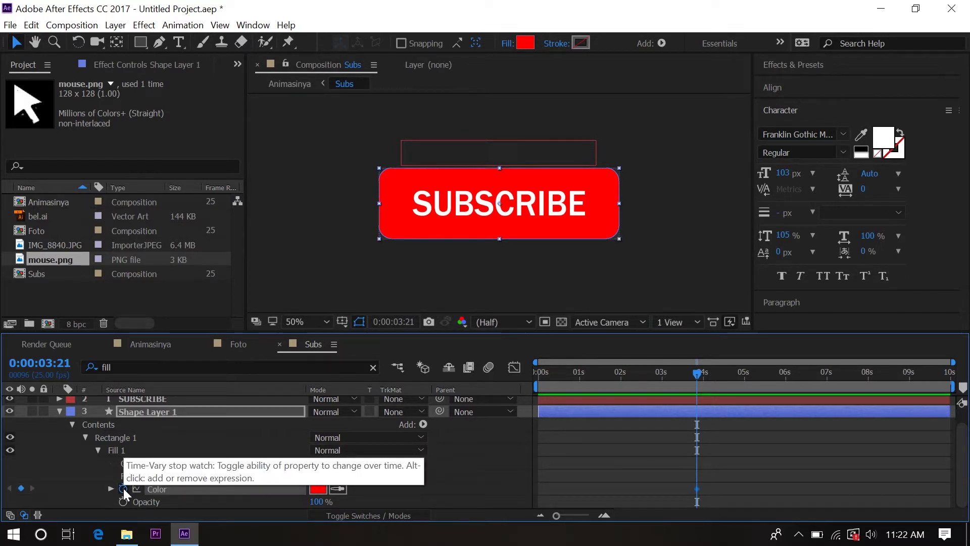
- Change the button fill to grey B3B3B3 at 0:00:03:24 and return to Animasinya
{"action": "key", "text": "space"}
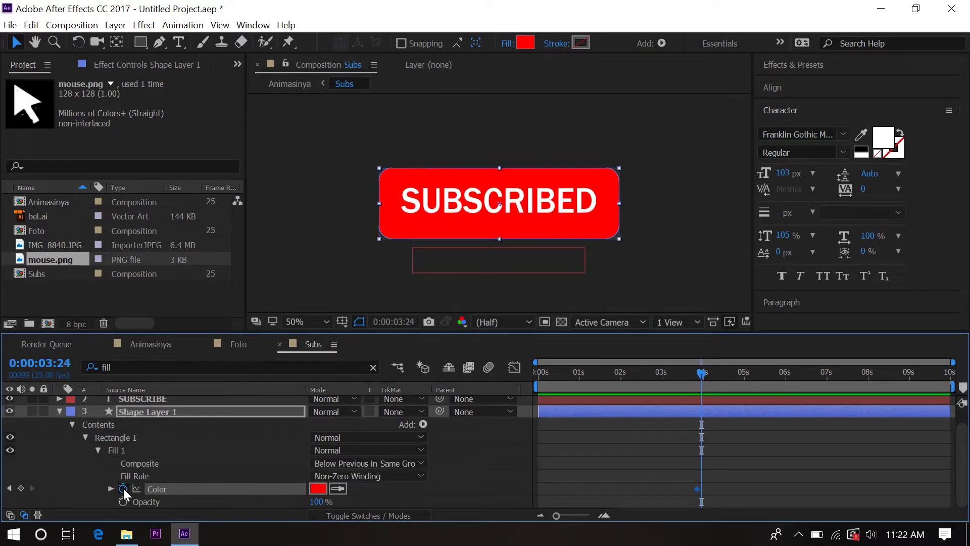
{"action": "left_click", "coordinate": [315, 490]}
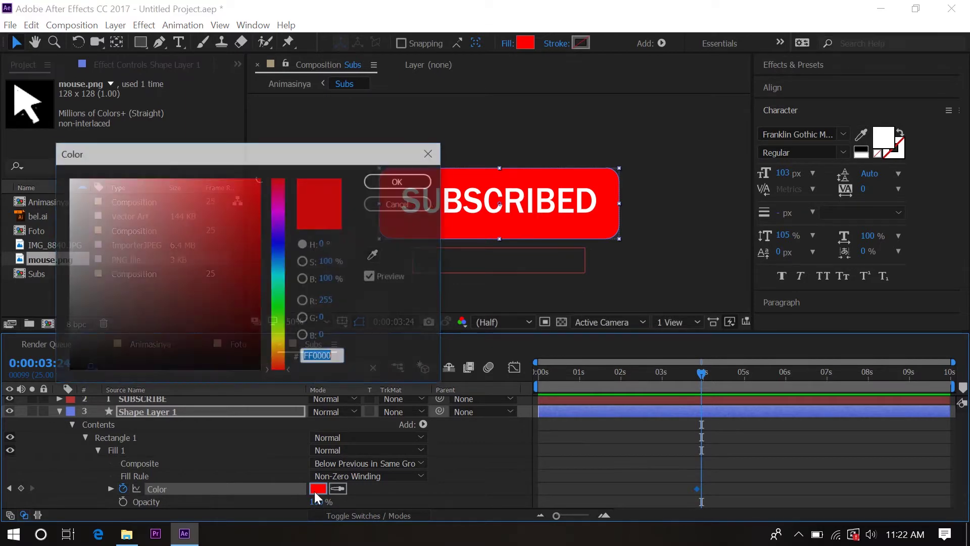
{"action": "left_click", "coordinate": [75, 217]}
{"action": "left_click_drag", "start_coordinate": [59, 208], "coordinate": [36, 232]}
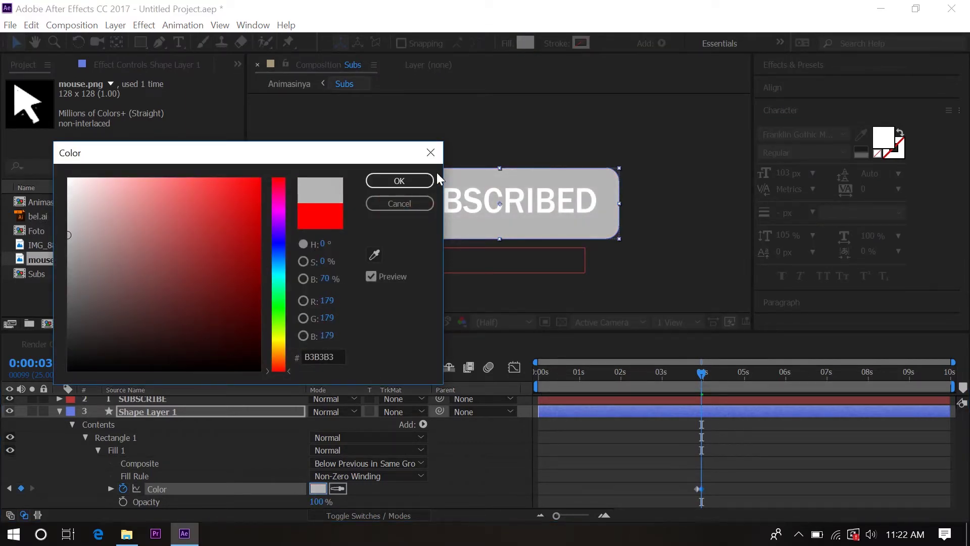
{"action": "left_click", "coordinate": [399, 180]}
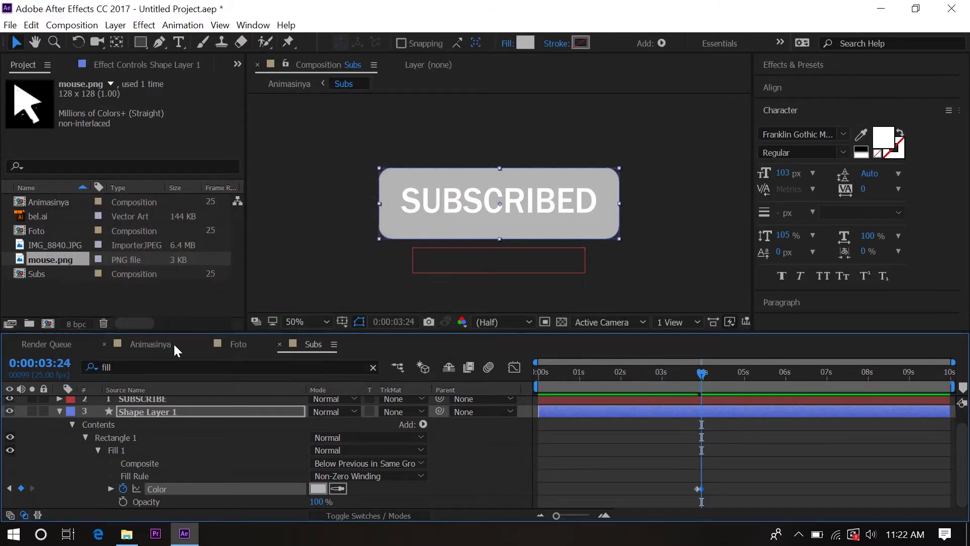
{"action": "left_click", "coordinate": [175, 346]}
{"action": "key", "text": "Home"}
{"action": "key", "text": "space"}
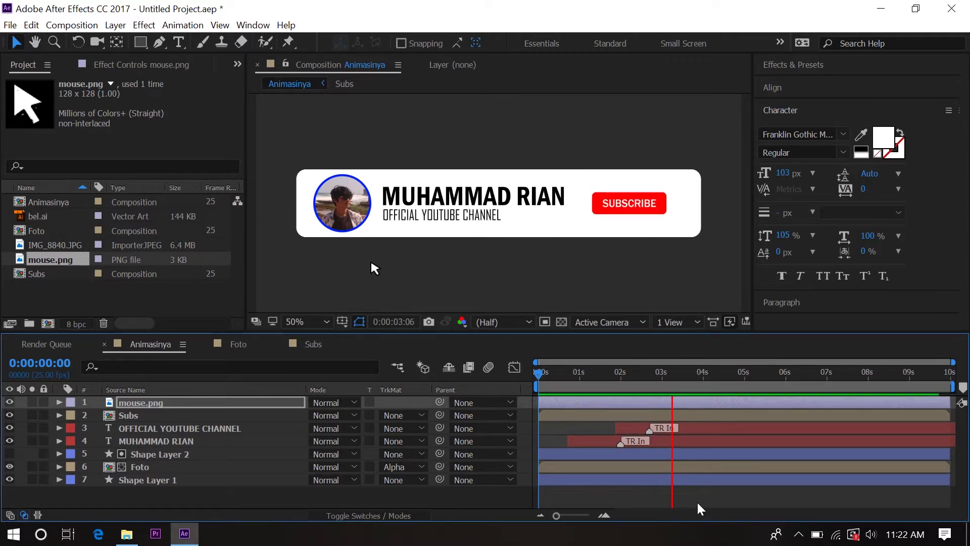
{"action": "key", "text": "space"}
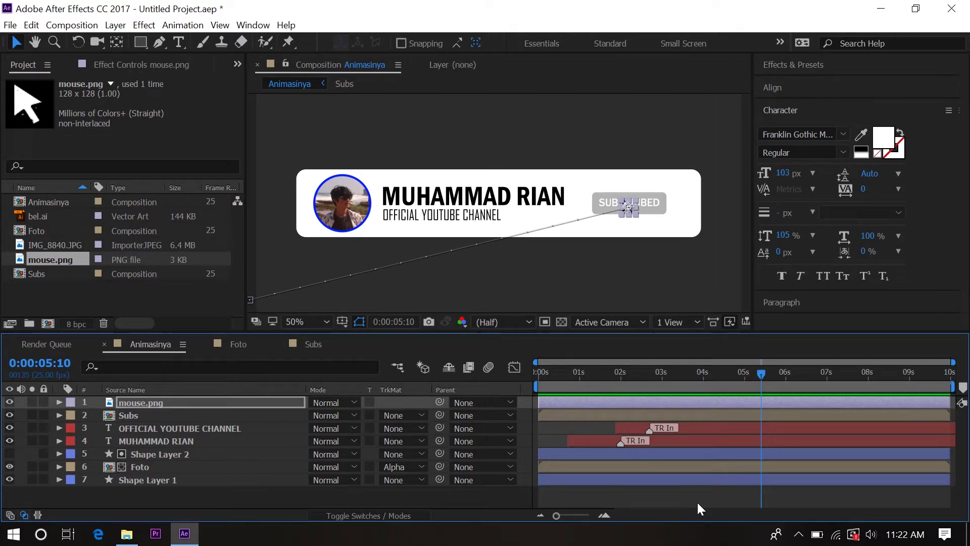
{"action": "mouse_move", "coordinate": [760, 372]}
{"action": "left_mouse_down"}
{"action": "mouse_move", "coordinate": [658, 380]}
{"action": "mouse_move", "coordinate": [698, 389]}
{"action": "left_mouse_up"}
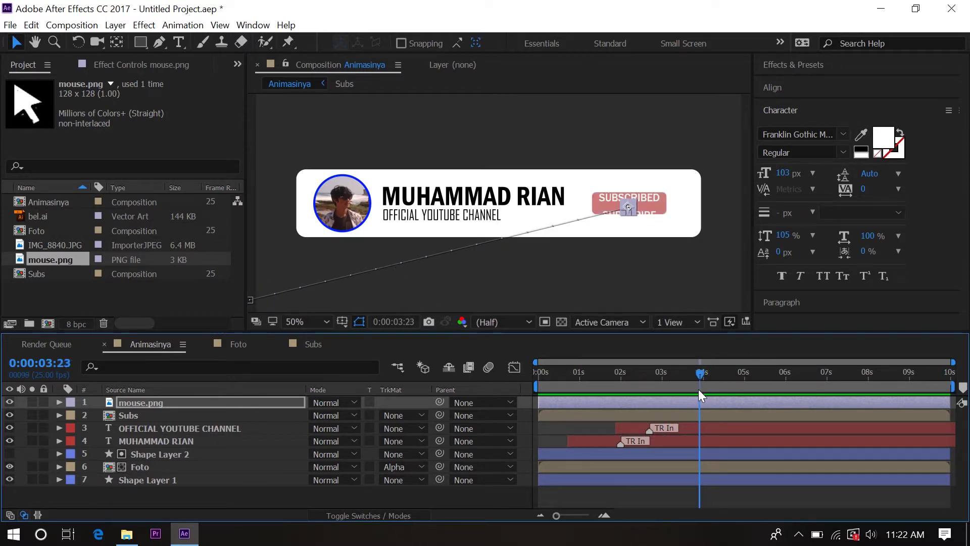
- Inspect the Subs scale and mouse.png keyframes around 0:00:03:24
{"action": "left_click", "coordinate": [192, 412]}
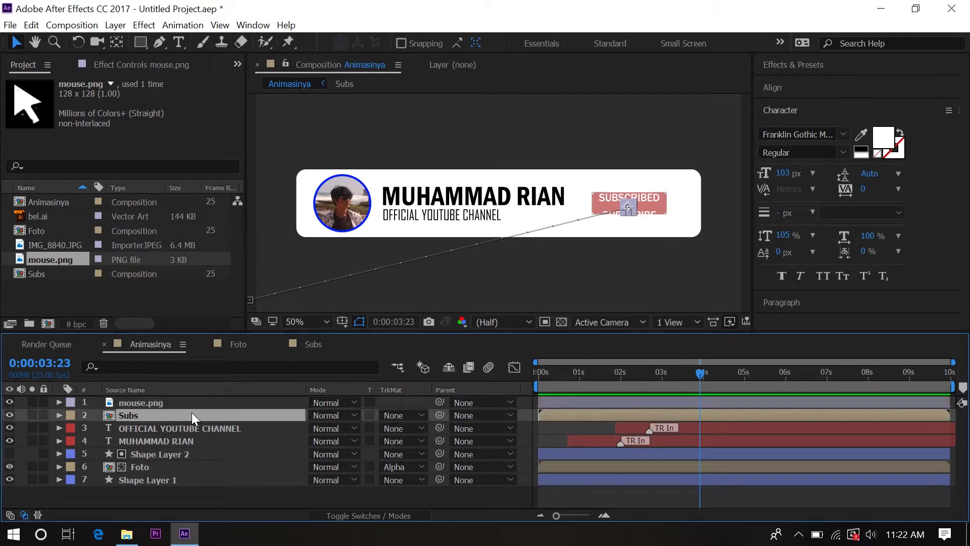
{"action": "key", "text": "s"}
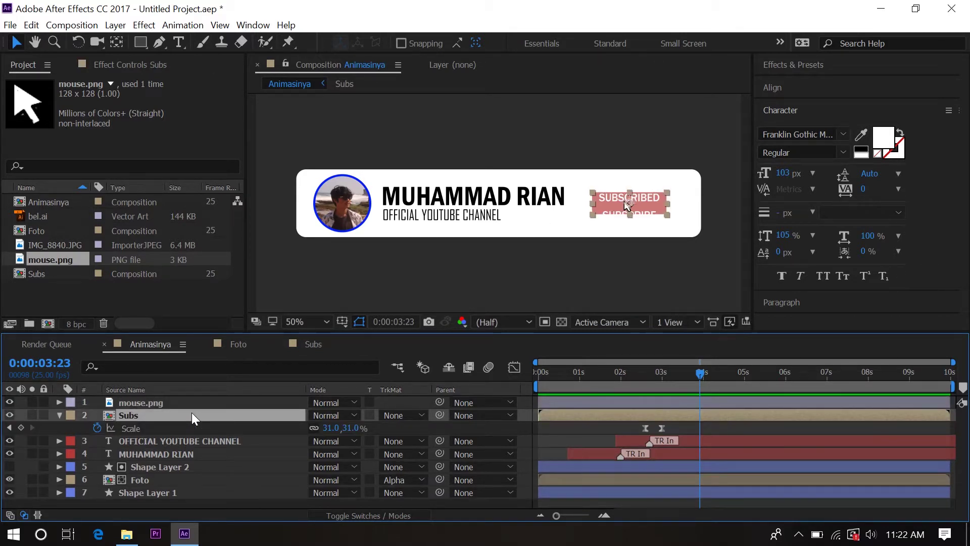
{"action": "left_click", "coordinate": [174, 402]}
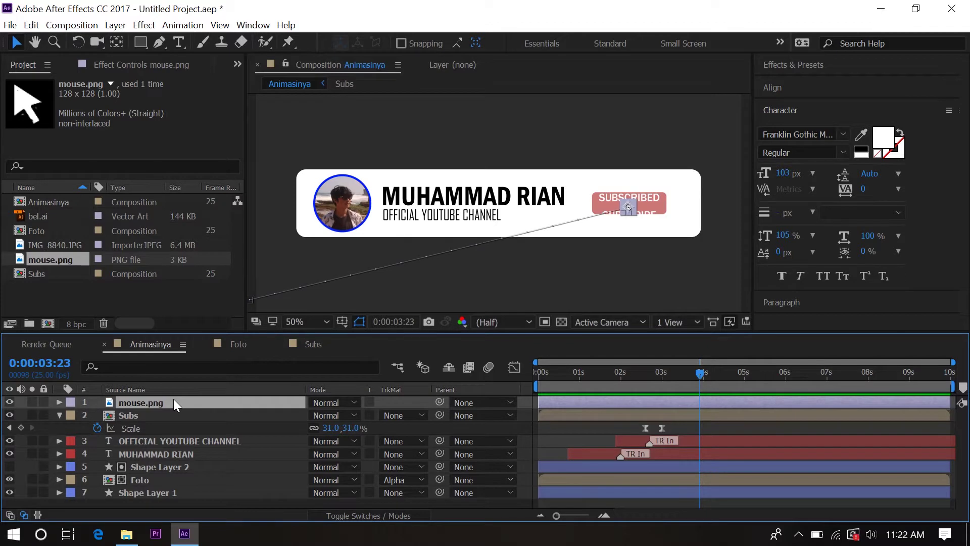
{"action": "key", "text": "u"}
{"action": "key", "text": "Page_Down"}
{"action": "key", "text": "Page_Down"}
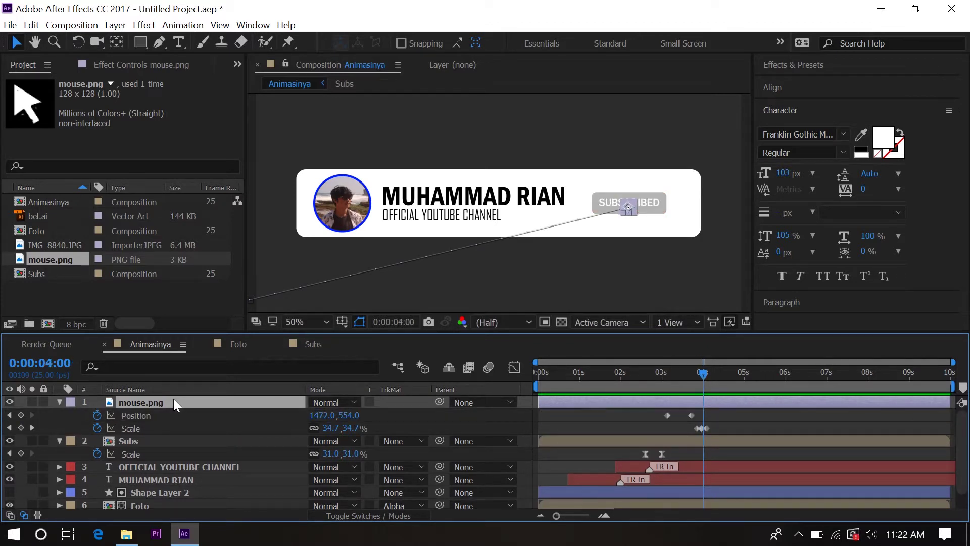
{"action": "key", "text": "Page_Up"}
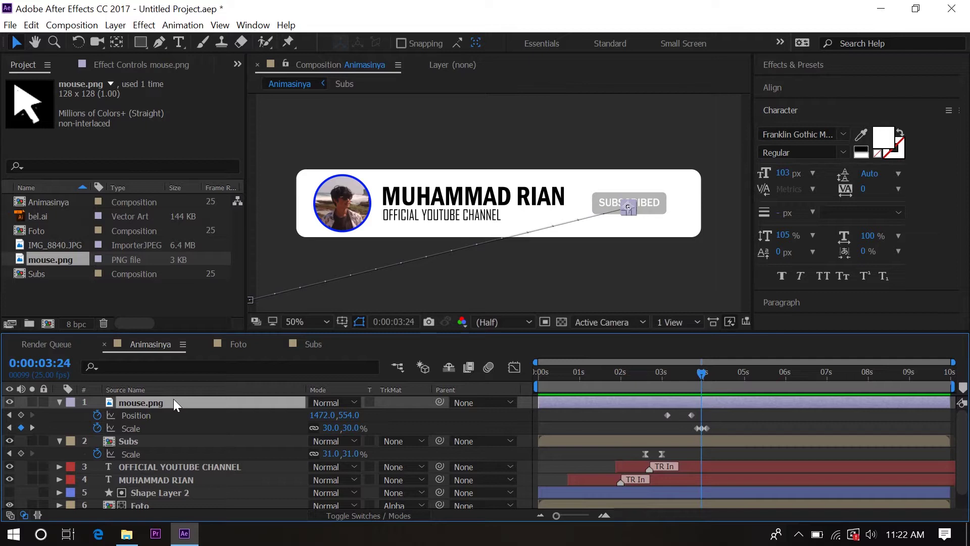
{"action": "left_click", "coordinate": [60, 440]}
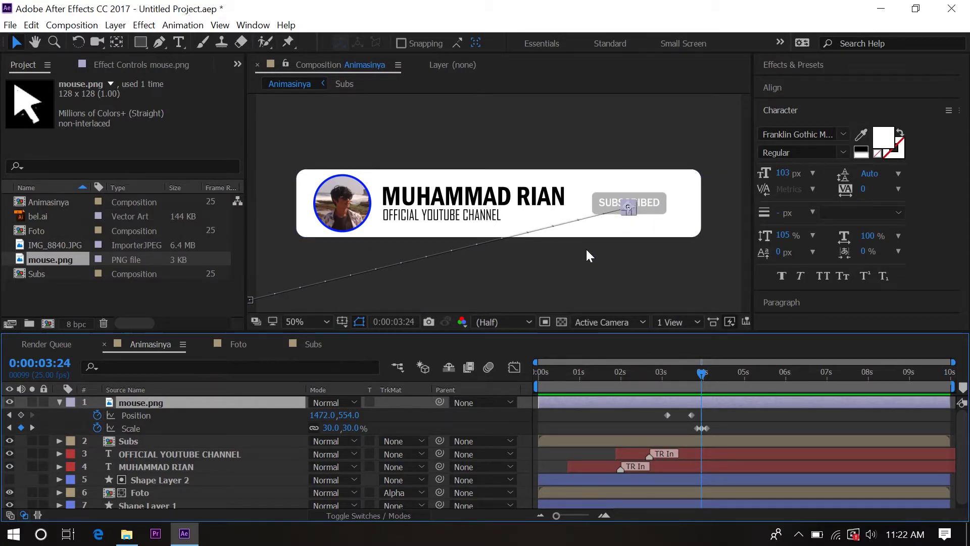
- Keyframe Subs Position at 3:24 and shift X from 1477 to 1425 by 4:02
{"action": "left_click", "coordinate": [167, 443]}
{"action": "key", "text": "p"}
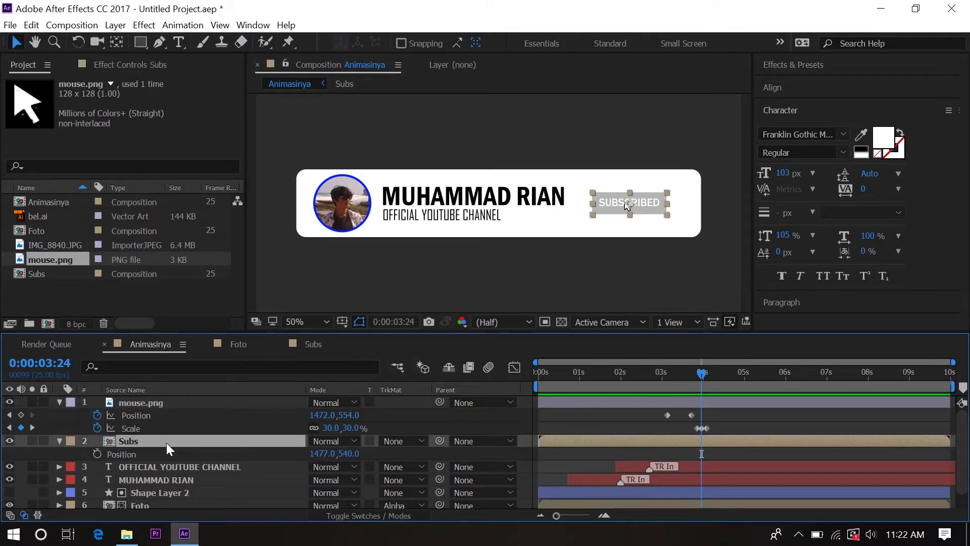
{"action": "left_click", "coordinate": [96, 454]}
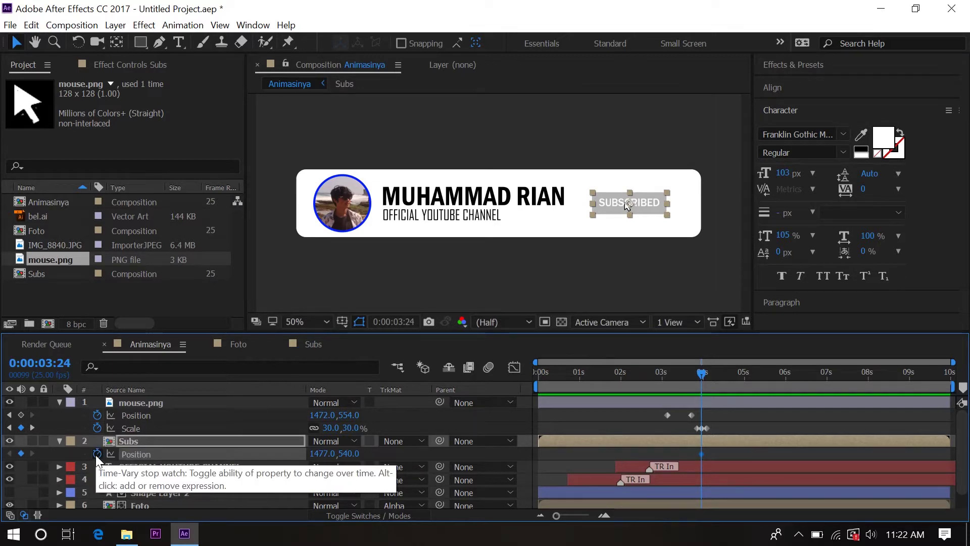
{"action": "key", "text": "Page_Down"}
{"action": "key", "text": "Page_Down"}
{"action": "key", "text": "Page_Down"}
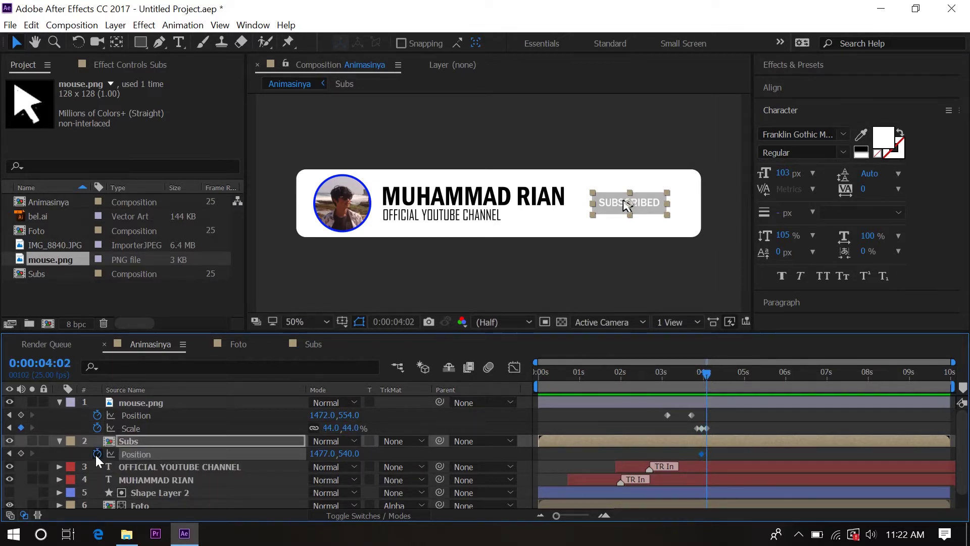
{"action": "left_click_drag", "start_coordinate": [323, 453], "coordinate": [288, 455]}
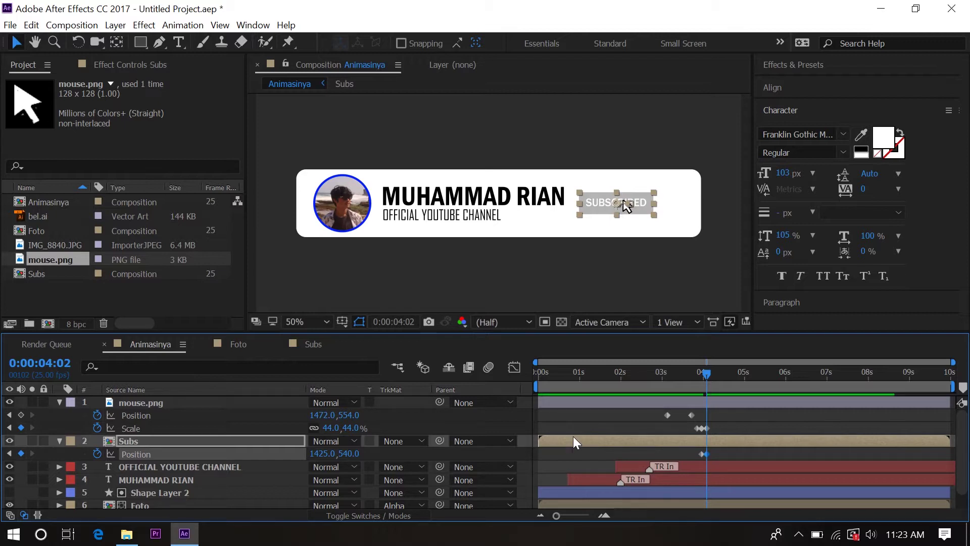
- Preview the animation from the start, then return to 0:00:03:24
{"action": "key", "text": "Home"}
{"action": "key", "text": "space"}
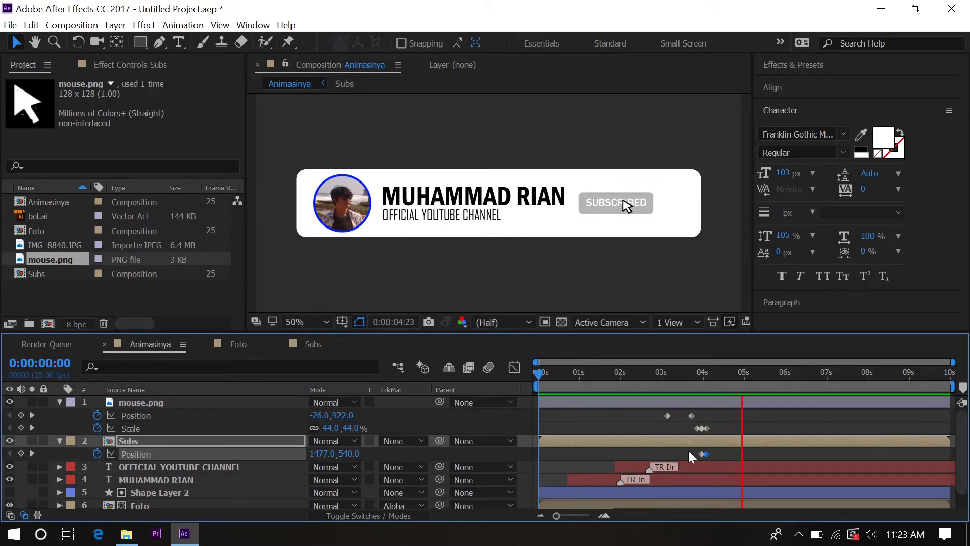
{"action": "key", "text": "space"}
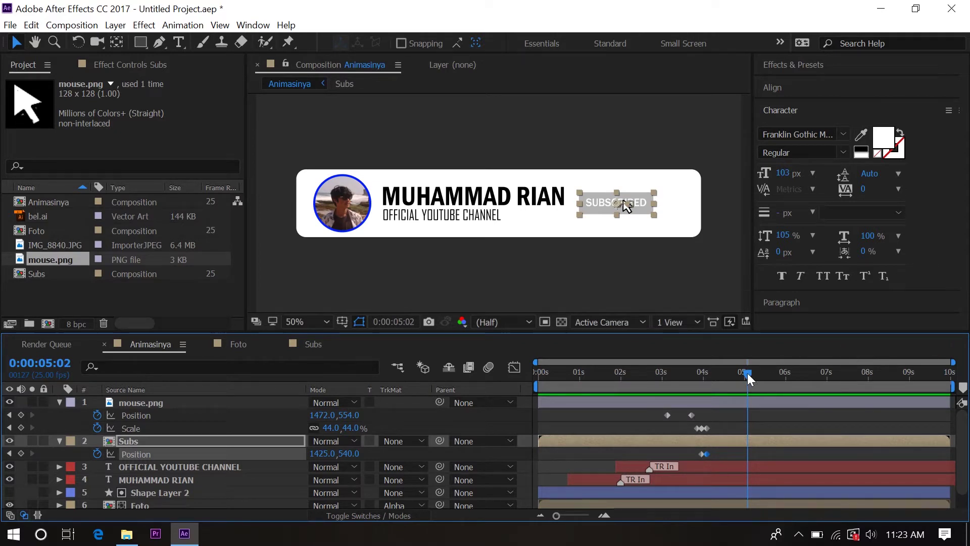
{"action": "left_click_drag", "start_coordinate": [747, 373], "coordinate": [701, 382]}
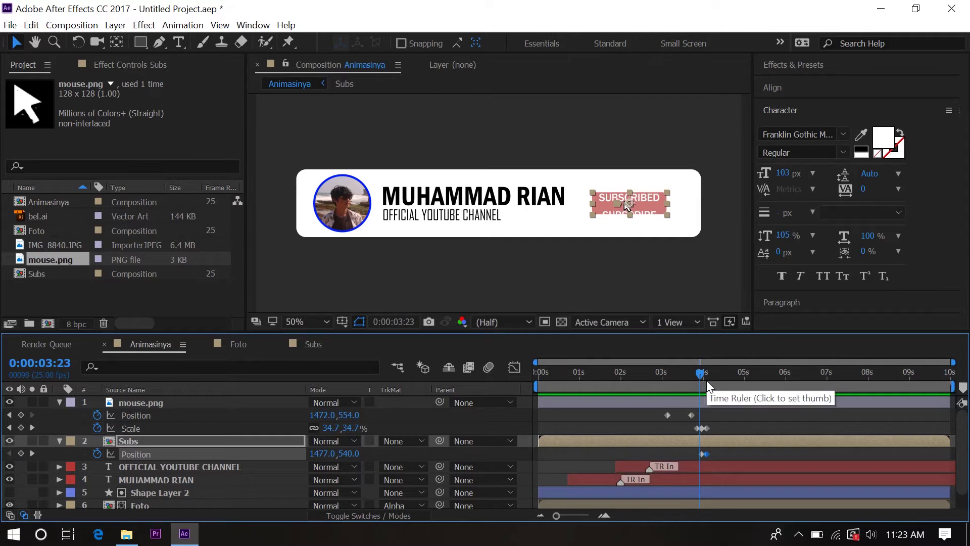
{"action": "key", "text": "Page_Down"}
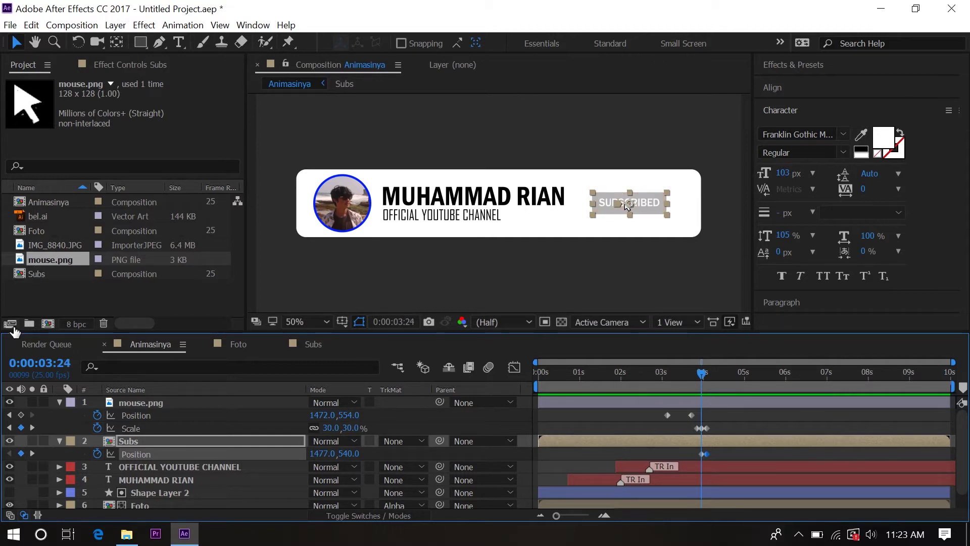
- Add bel.ai from the Project panel as the top layer of the composition
{"action": "left_click", "coordinate": [60, 402]}
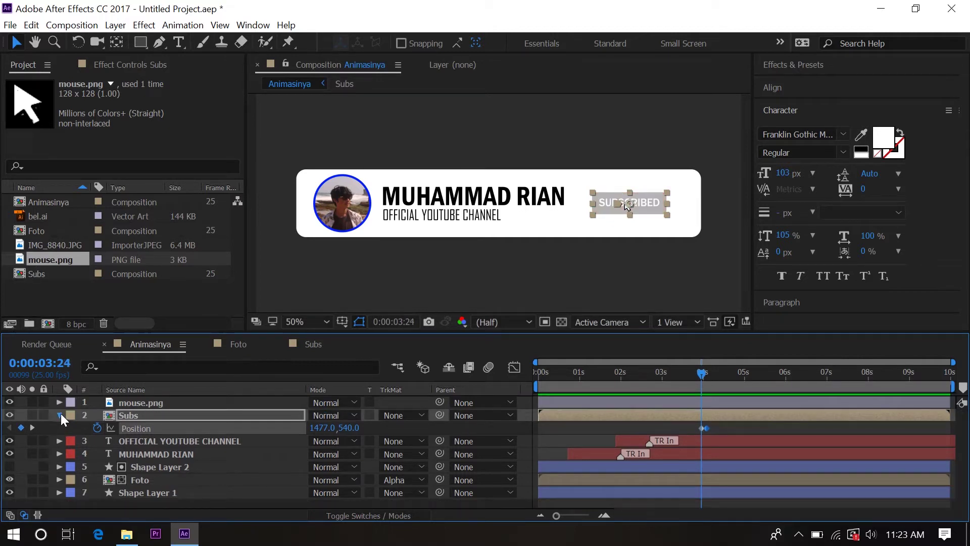
{"action": "left_click", "coordinate": [59, 414]}
{"action": "left_click_drag", "start_coordinate": [44, 216], "coordinate": [163, 422]}
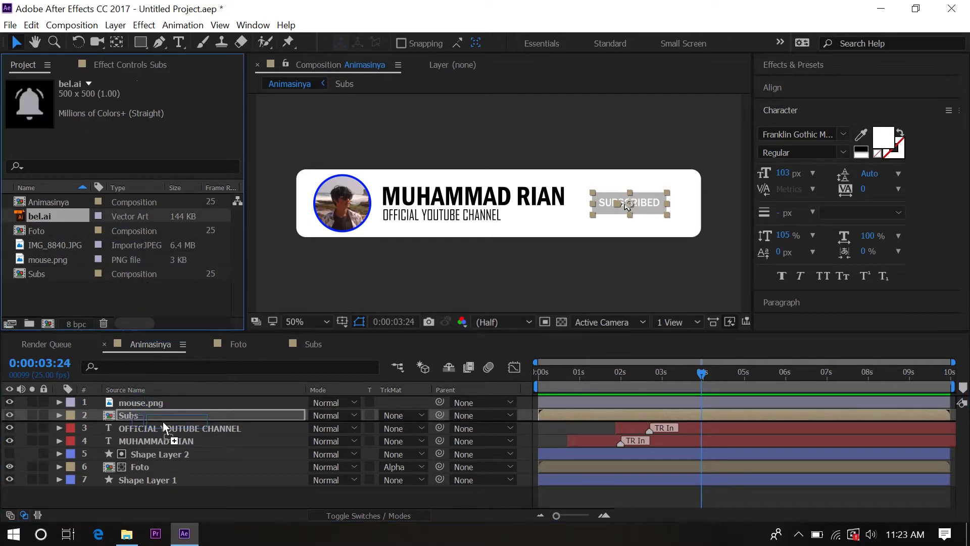
{"action": "left_click_drag", "start_coordinate": [163, 421], "coordinate": [163, 421]}
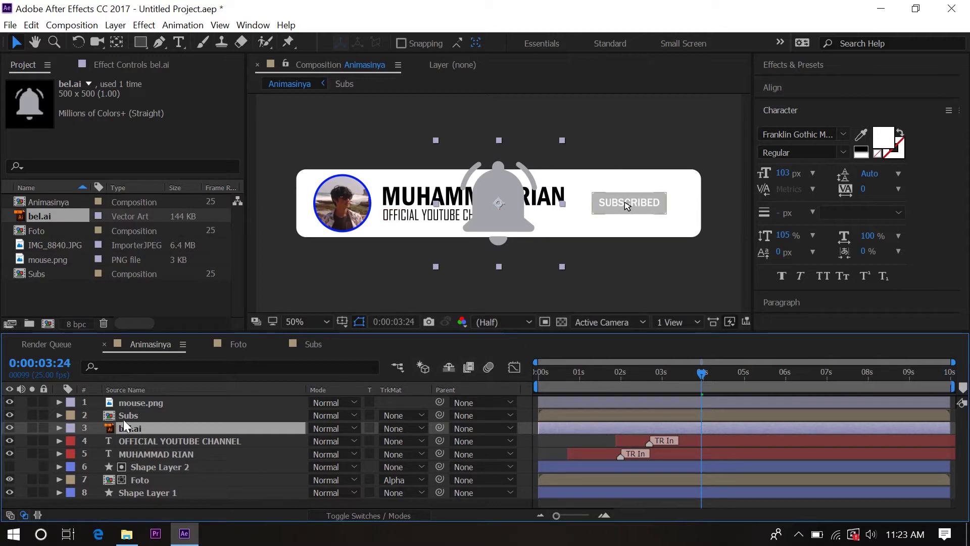
{"action": "left_click_drag", "start_coordinate": [133, 426], "coordinate": [150, 396]}
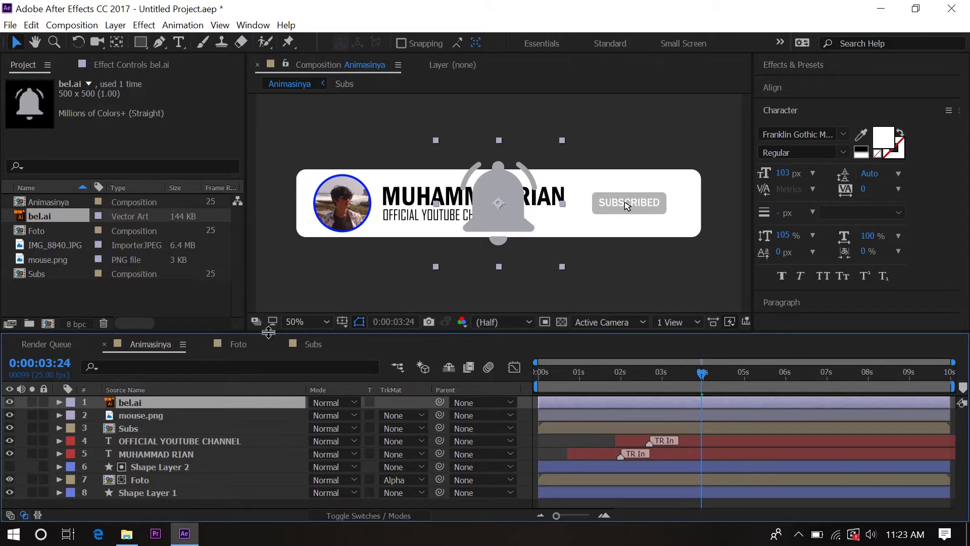
- Scale the bell to 18% and move it to X 1518 beside the button
{"action": "key", "text": "s"}
{"action": "left_click_drag", "start_coordinate": [338, 415], "coordinate": [285, 411]}
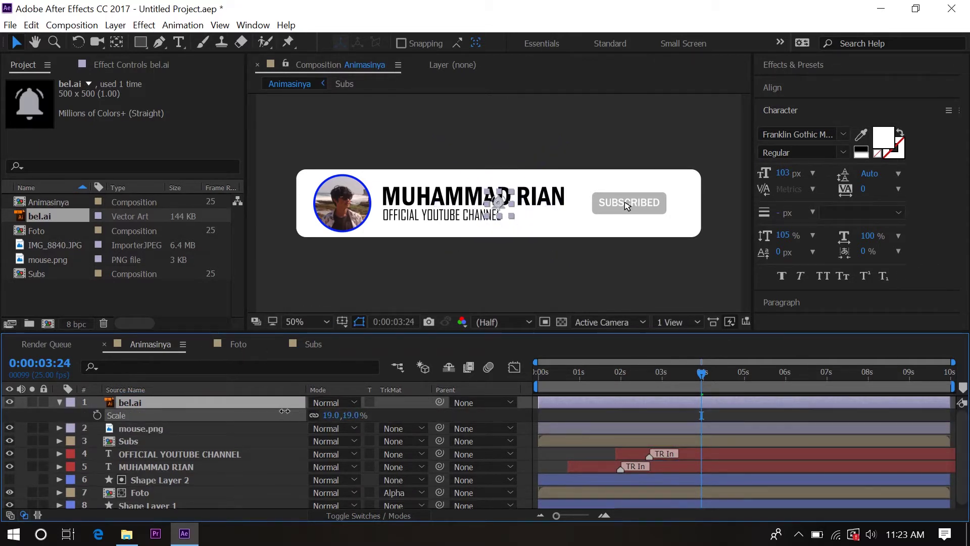
{"action": "left_click_drag", "start_coordinate": [284, 411], "coordinate": [284, 411]}
{"action": "left_click", "coordinate": [180, 400]}
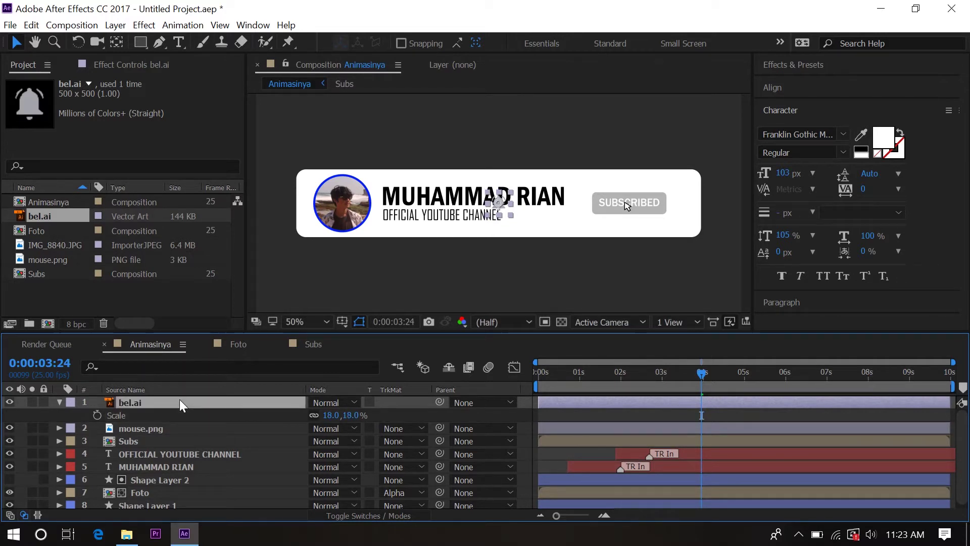
{"action": "key", "text": "shift+p"}
{"action": "left_click_drag", "start_coordinate": [319, 415], "coordinate": [754, 425]}
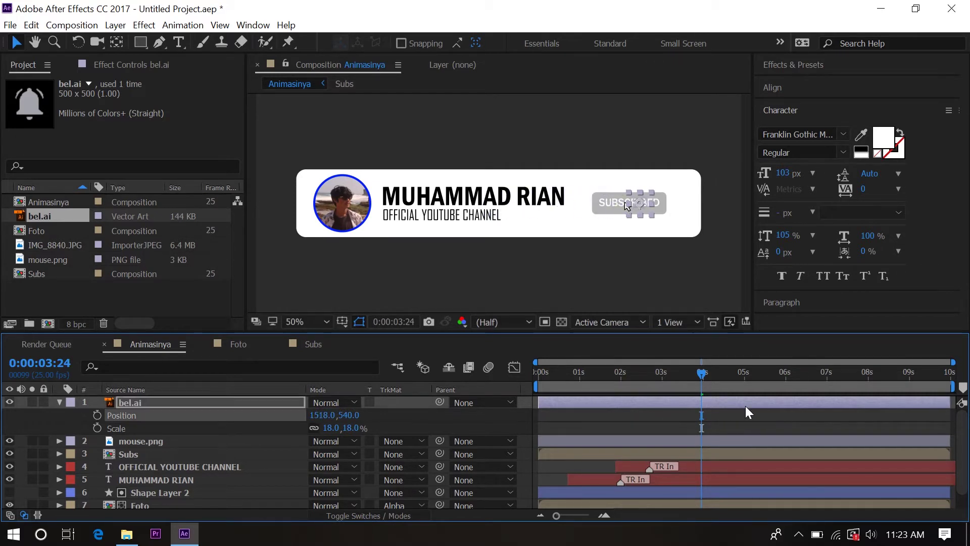
{"action": "key", "text": "space"}
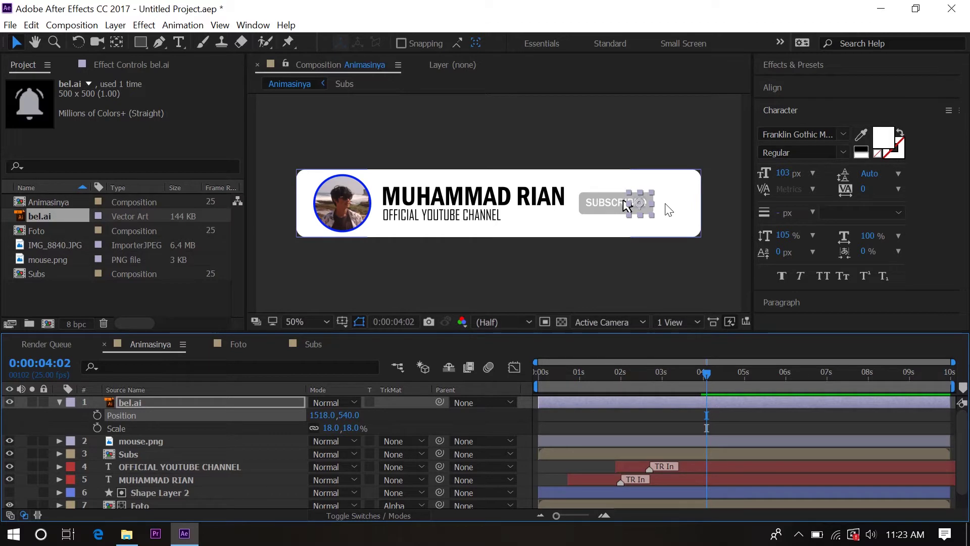
- Keyframe the bell's Position at 3:24 and slide it right to X ~1610 at 4:02
{"action": "key", "text": "space"}
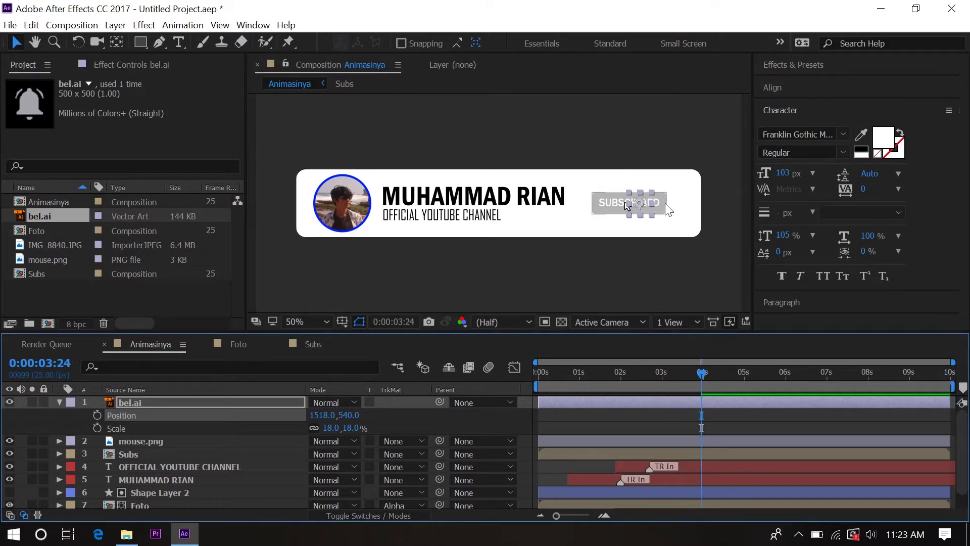
{"action": "left_click", "coordinate": [97, 415]}
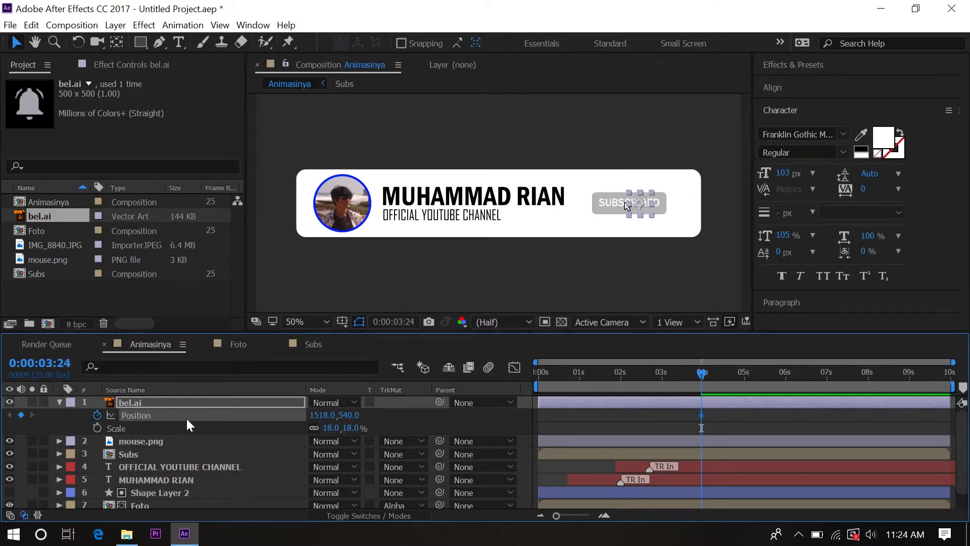
{"action": "key", "text": "Page_Down"}
{"action": "key", "text": "Page_Down"}
{"action": "key", "text": "Page_Down"}
{"action": "left_click_drag", "start_coordinate": [326, 415], "coordinate": [395, 411]}
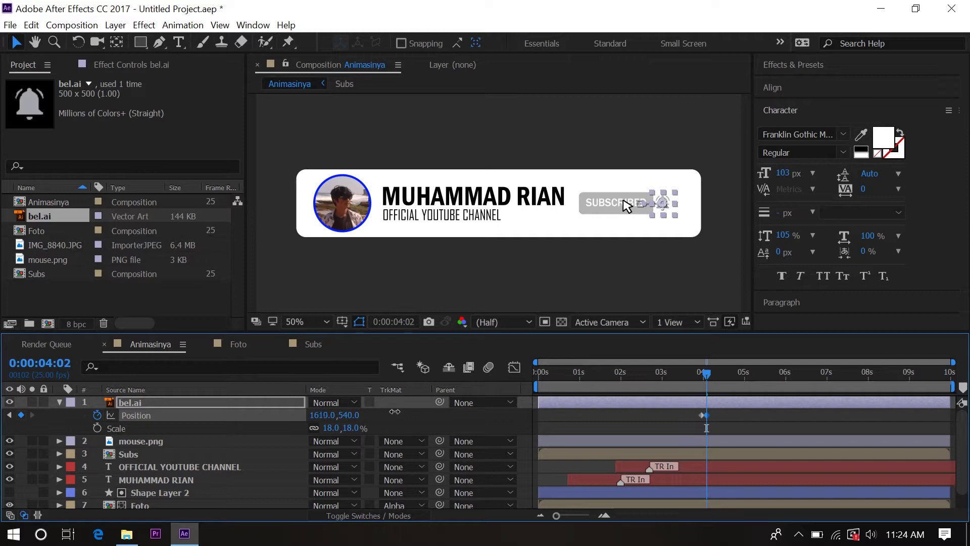
- Move the bel.ai layer below the Subs layer in the stack
{"action": "left_click", "coordinate": [59, 401]}
{"action": "left_click_drag", "start_coordinate": [153, 402], "coordinate": [154, 429]}
{"action": "mouse_move", "coordinate": [706, 378]}
{"action": "left_mouse_down"}
{"action": "mouse_move", "coordinate": [526, 384]}
{"action": "mouse_move", "coordinate": [656, 395]}
{"action": "left_mouse_up"}
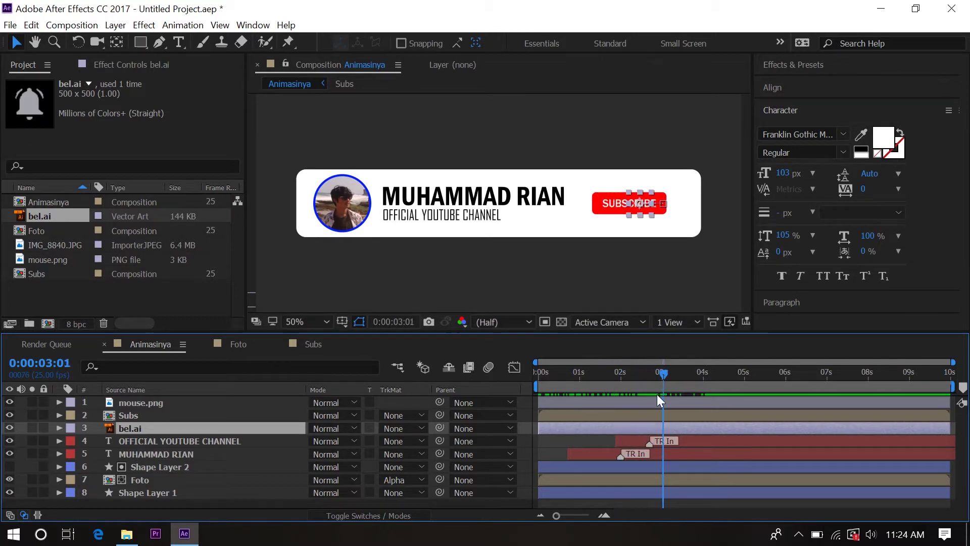
- Trim the bel.ai layer to begin at 0:00:02:23 and preview the result
{"action": "key", "text": "Page_Down"}
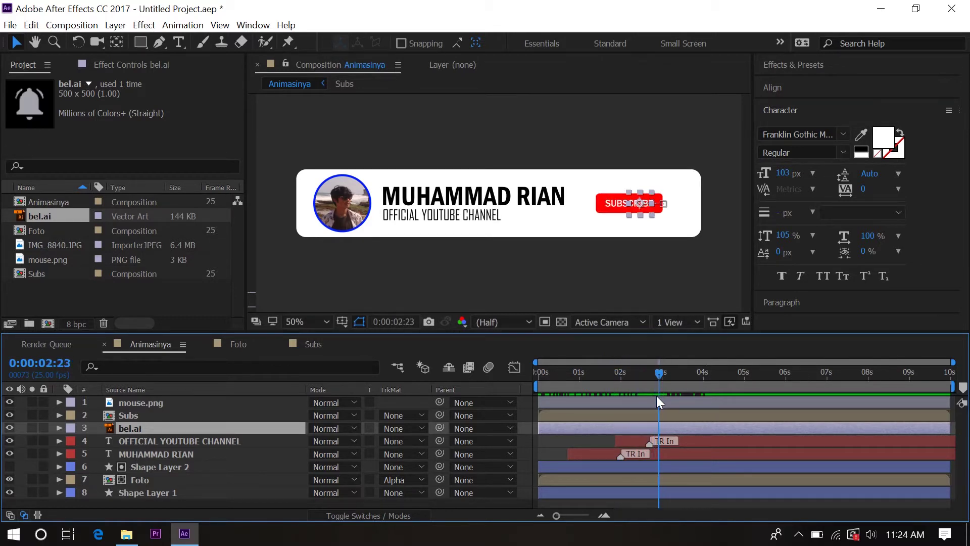
{"action": "left_click_drag", "start_coordinate": [570, 428], "coordinate": [663, 431]}
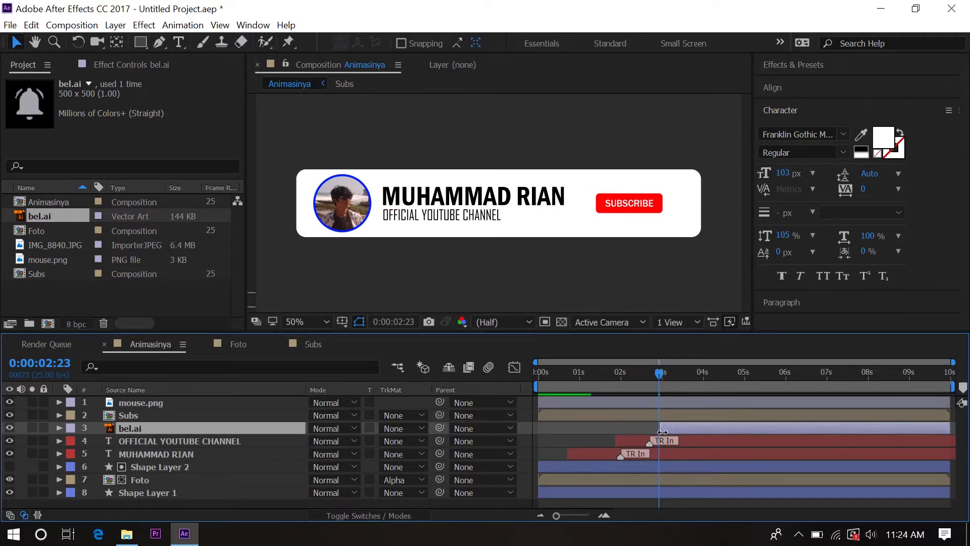
{"action": "key", "text": "space"}
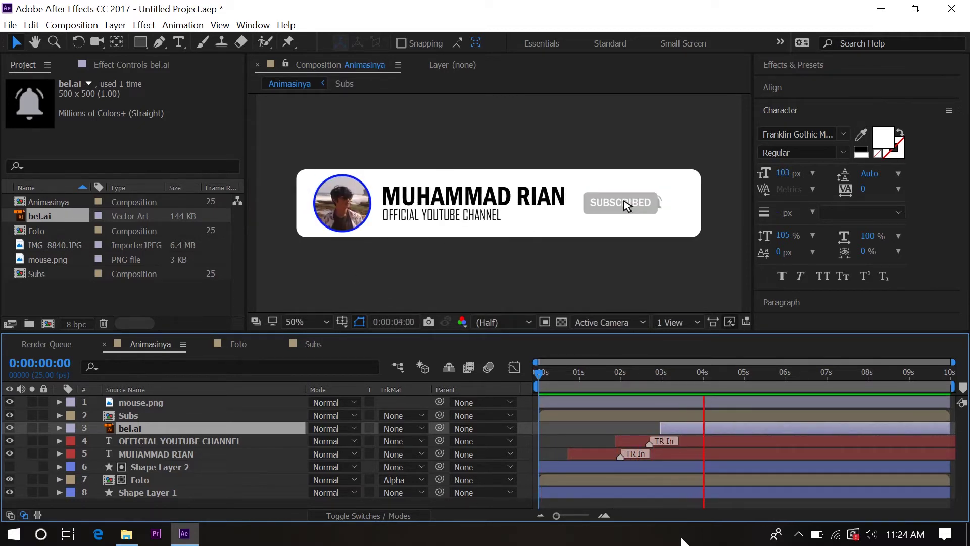
{"action": "key", "text": "space"}
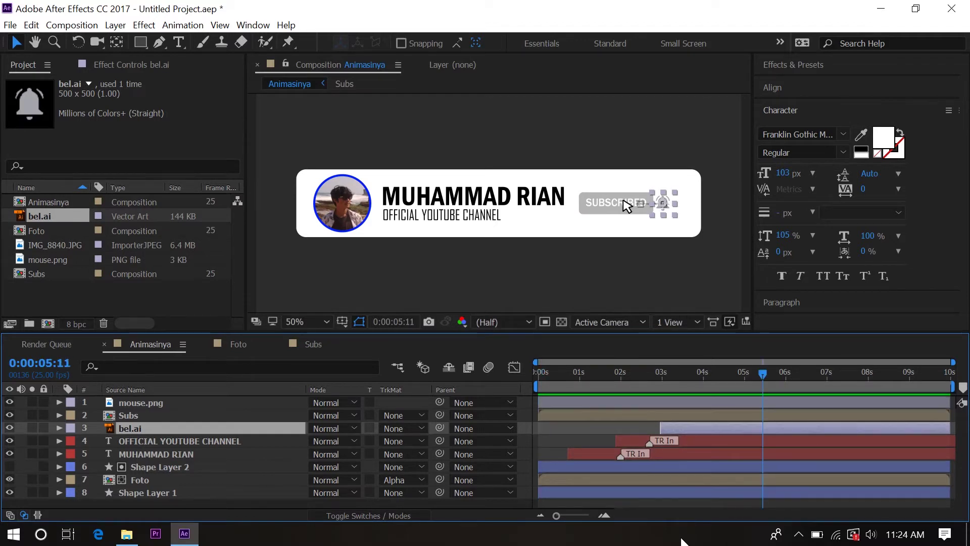
{"action": "left_click_drag", "start_coordinate": [762, 372], "coordinate": [711, 378]}
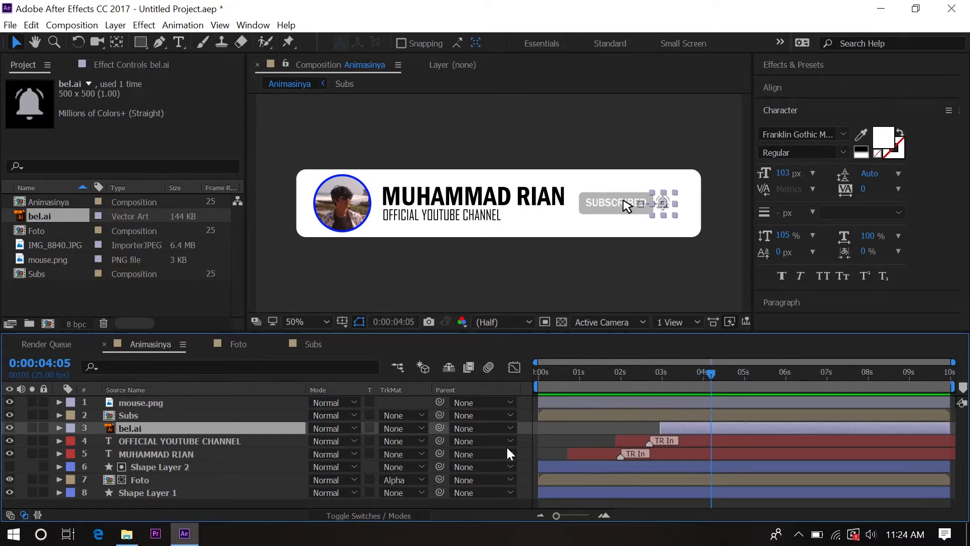
{"action": "left_click", "coordinate": [160, 402]}
- Keyframe the mouse at 4:10 and move it onto the bell (1623, 560) at 4:20
{"action": "key", "text": "p"}
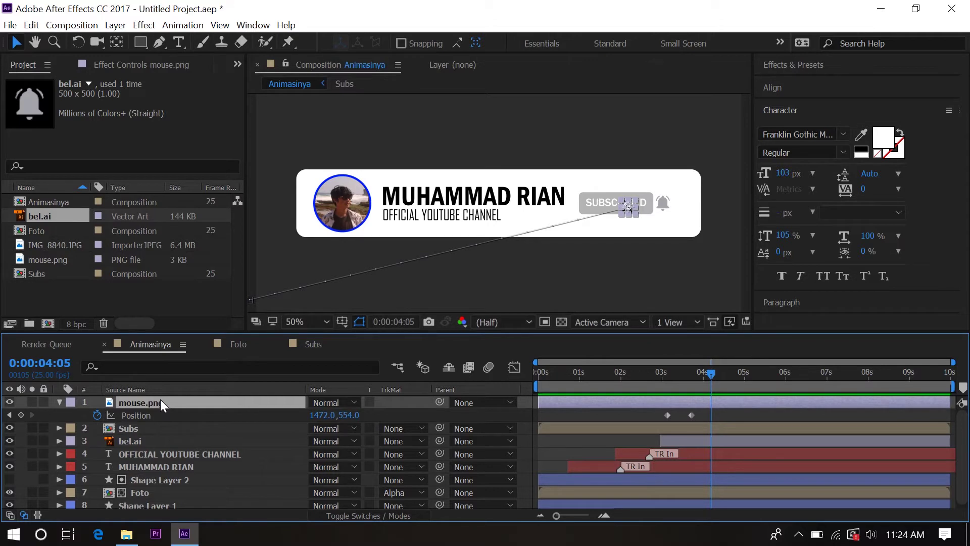
{"action": "key", "text": "shift+s"}
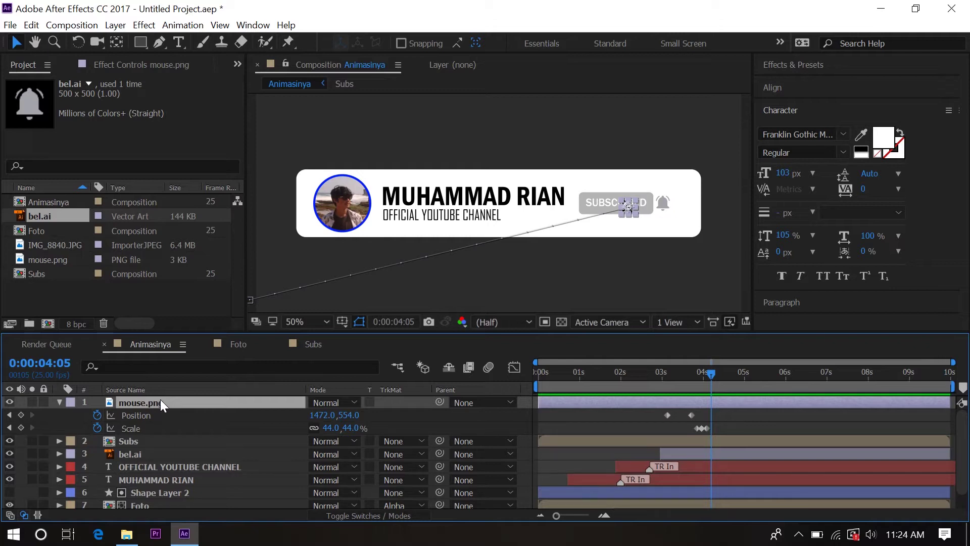
{"action": "left_click_drag", "start_coordinate": [709, 374], "coordinate": [718, 376]}
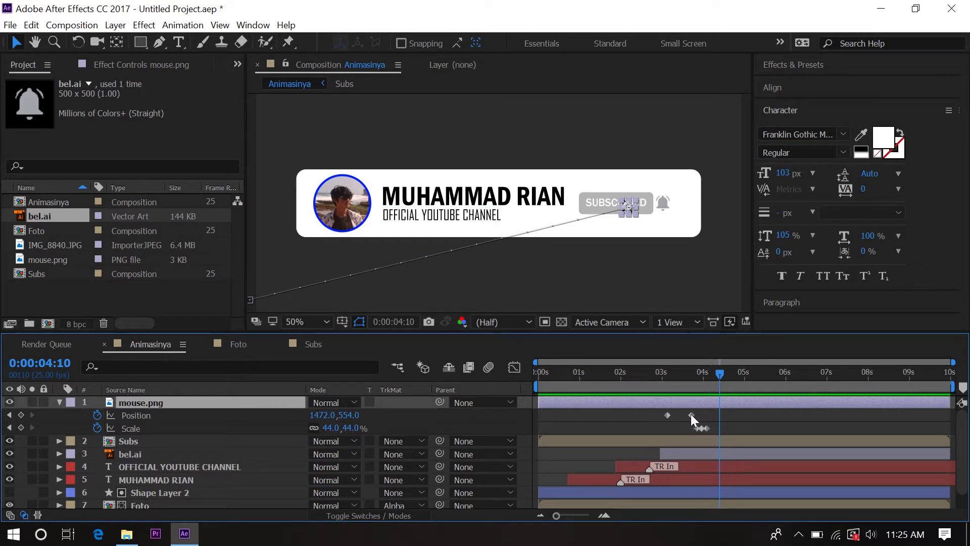
{"action": "left_click", "coordinate": [21, 415]}
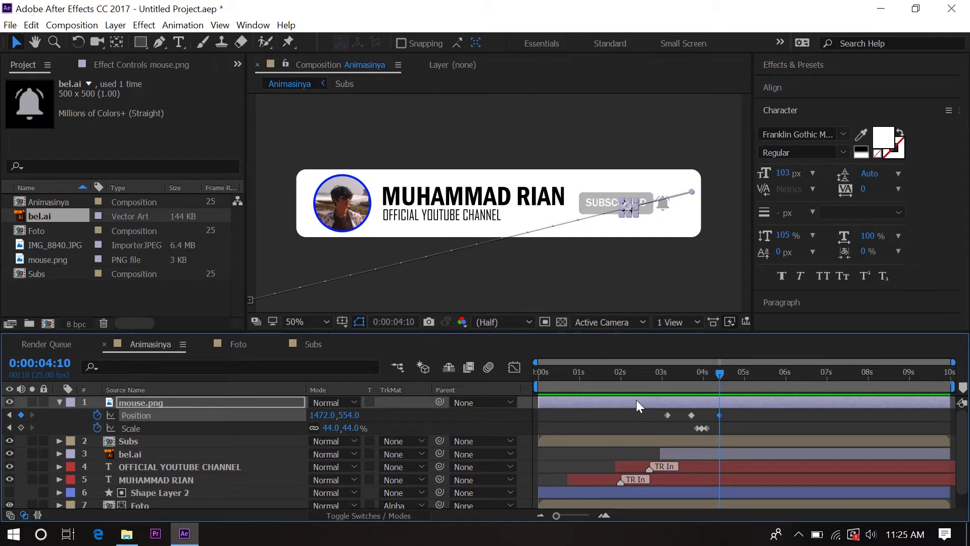
{"action": "key", "text": "shift+Page_Down"}
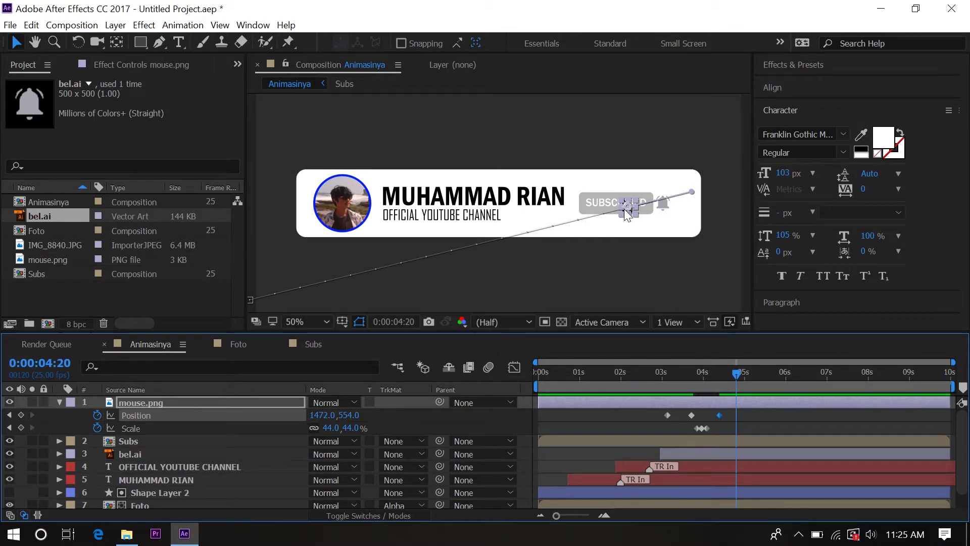
{"action": "left_click_drag", "start_coordinate": [629, 210], "coordinate": [664, 205]}
{"action": "key", "text": "slash"}
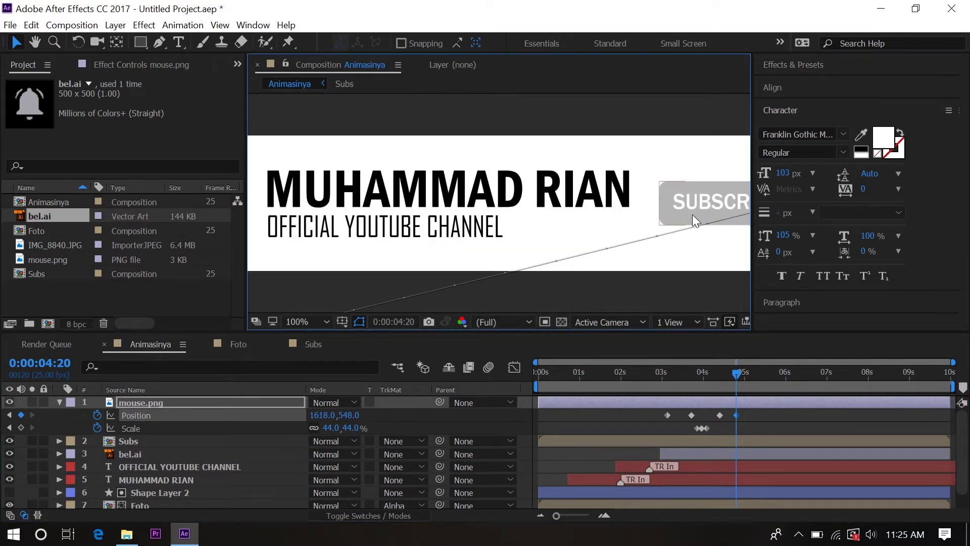
{"action": "left_click", "coordinate": [34, 43]}
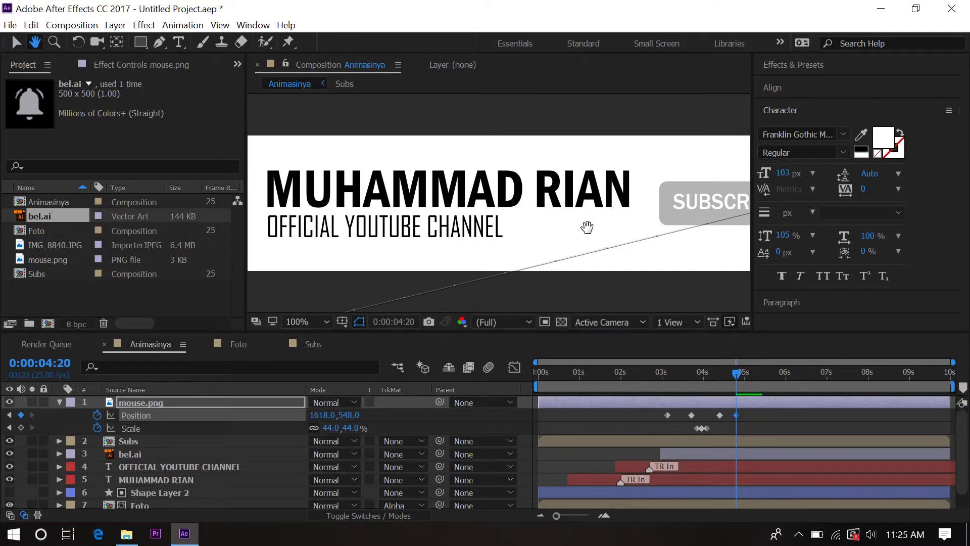
{"action": "left_click_drag", "start_coordinate": [648, 227], "coordinate": [308, 218]}
{"action": "left_click", "coordinate": [16, 43]}
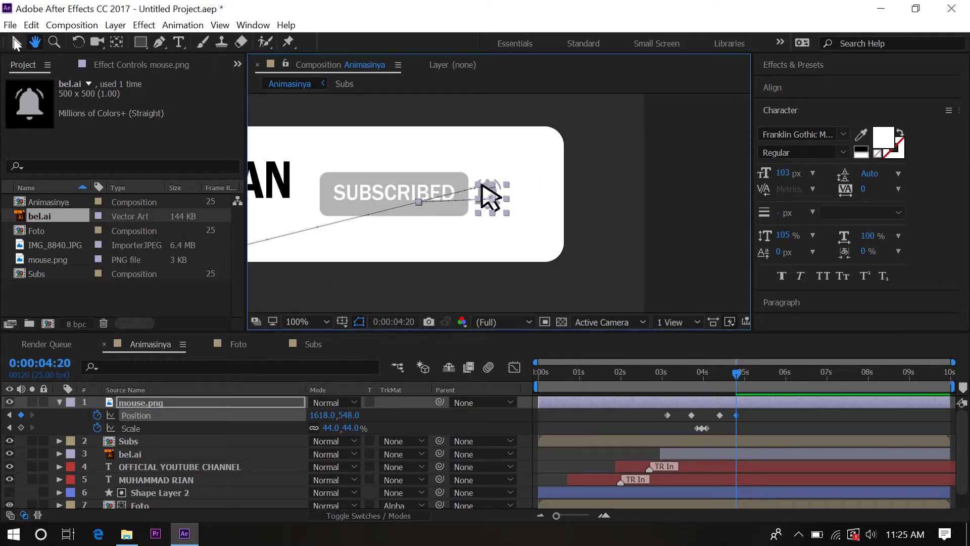
{"action": "left_click_drag", "start_coordinate": [487, 191], "coordinate": [490, 202]}
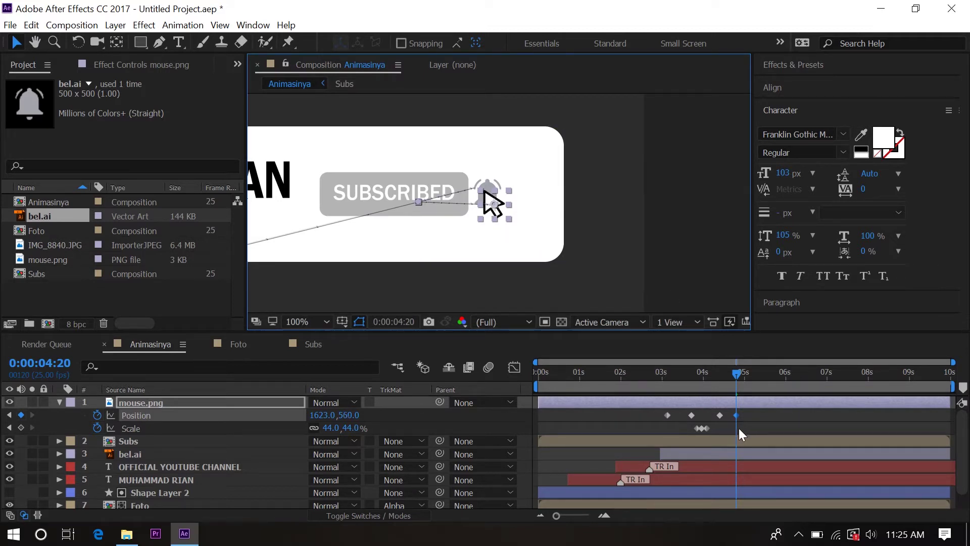
- Copy the mouse's click Scale keyframes and paste them at 0:00:04:23
{"action": "key", "text": "space"}
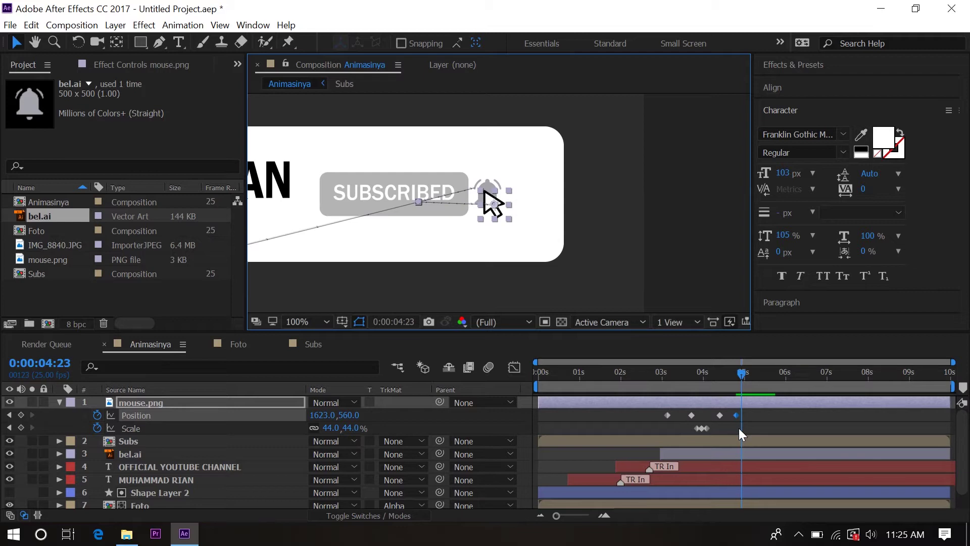
{"action": "left_click_drag", "start_coordinate": [713, 426], "coordinate": [687, 432]}
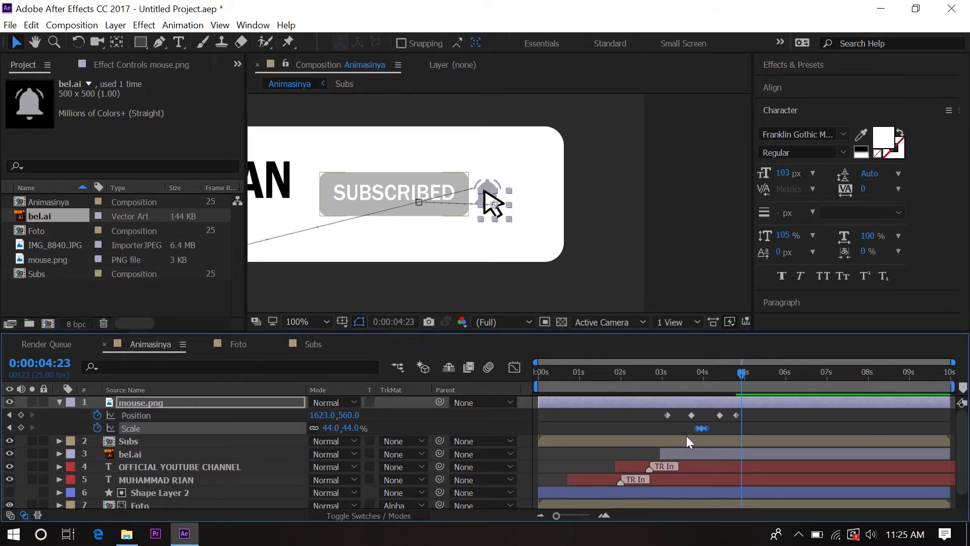
{"action": "key", "text": "ctrl+c"}
{"action": "key", "text": "ctrl+v"}
- Preview the whole animation from the start, then return to about 4:09
{"action": "left_click_drag", "start_coordinate": [731, 376], "coordinate": [341, 377]}
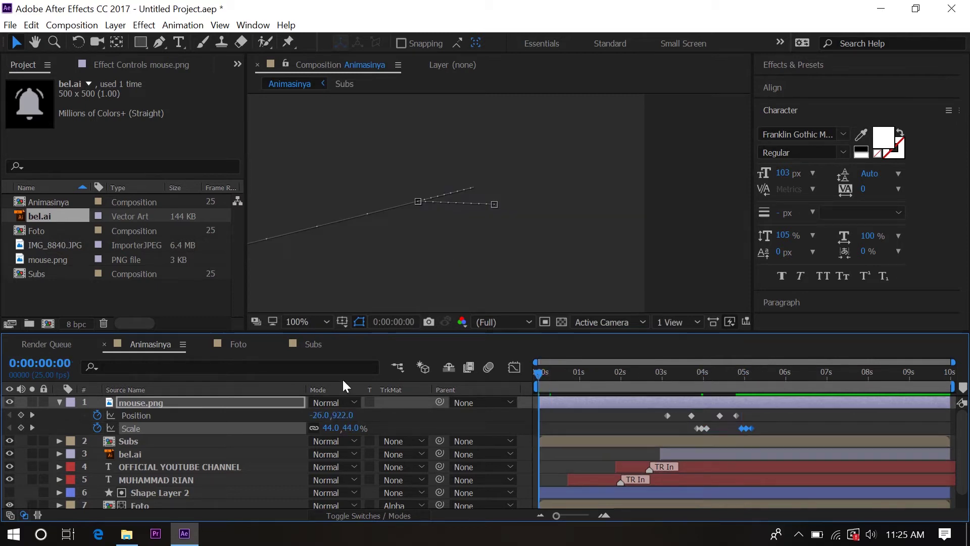
{"action": "scroll", "coordinate": [449, 222], "scroll_direction": "down", "scroll_amount": 4}
{"action": "key", "text": "space"}
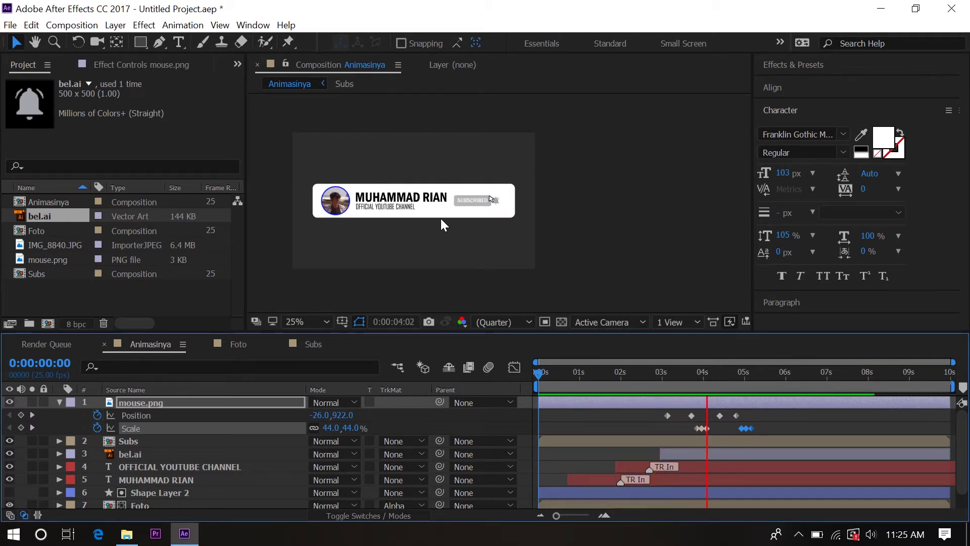
{"action": "key", "text": "space"}
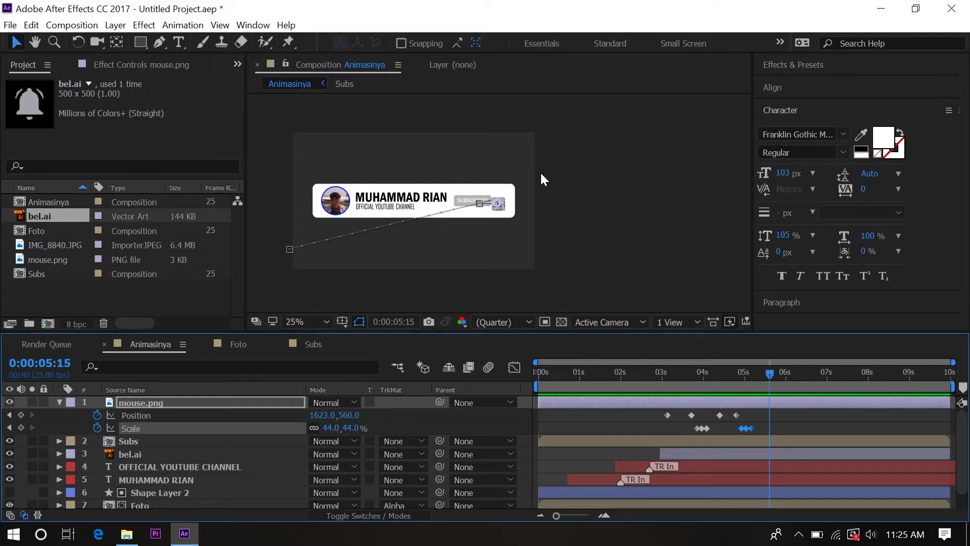
{"action": "mouse_move", "coordinate": [732, 377]}
{"action": "left_mouse_down"}
{"action": "mouse_move", "coordinate": [704, 383]}
{"action": "mouse_move", "coordinate": [723, 388]}
{"action": "left_mouse_up"}
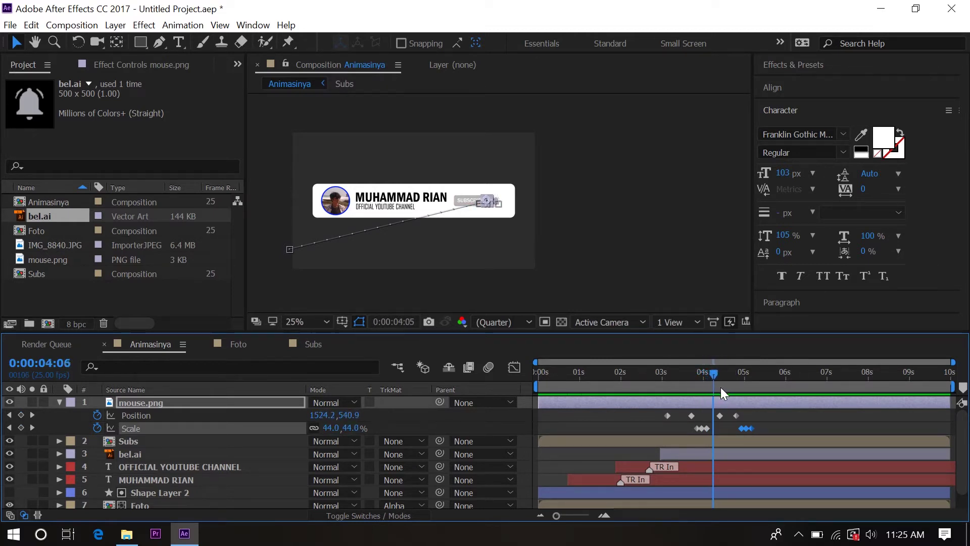
{"action": "scroll", "coordinate": [475, 204], "scroll_direction": "up", "scroll_amount": 4}
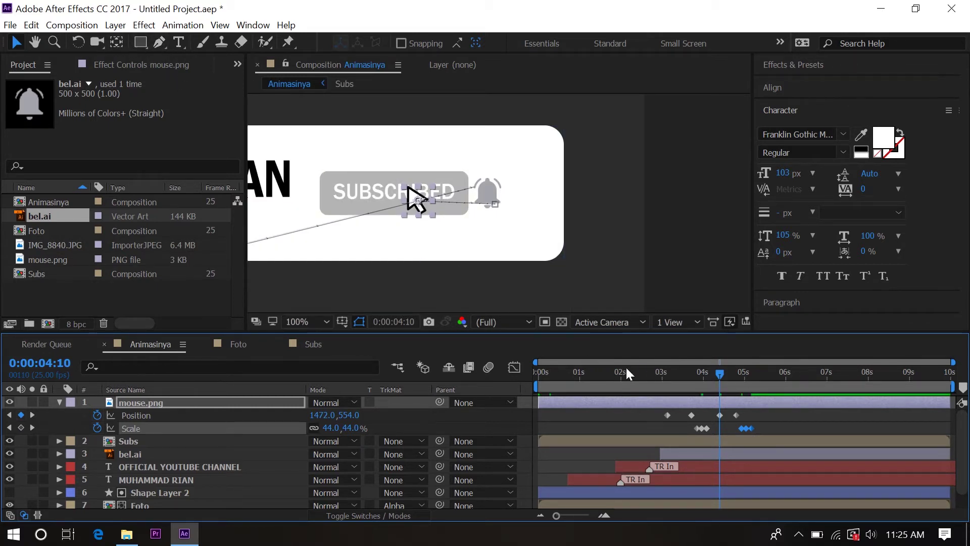
- Check the mouse's path and its bell click at 5:04, then collapse mouse.png
{"action": "left_click", "coordinate": [160, 44]}
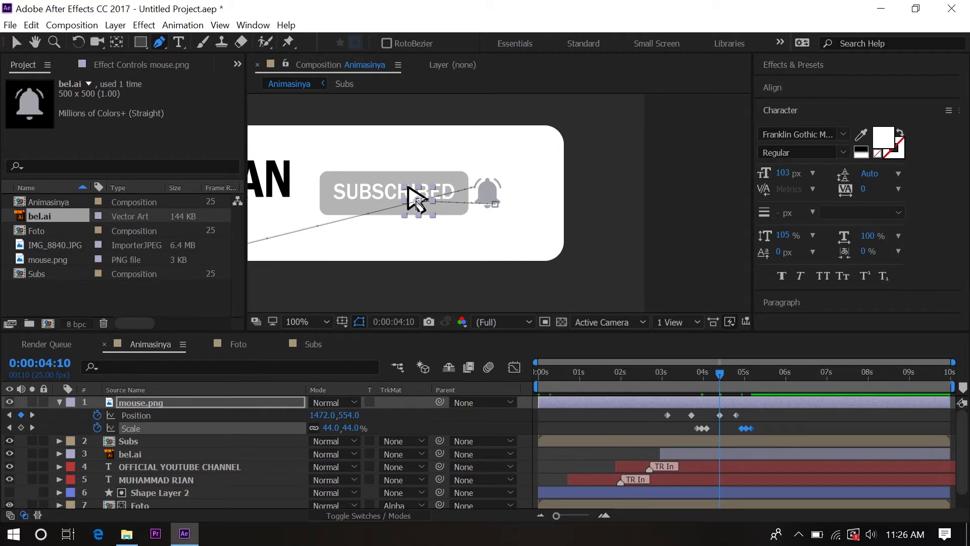
{"action": "left_click", "coordinate": [417, 201]}
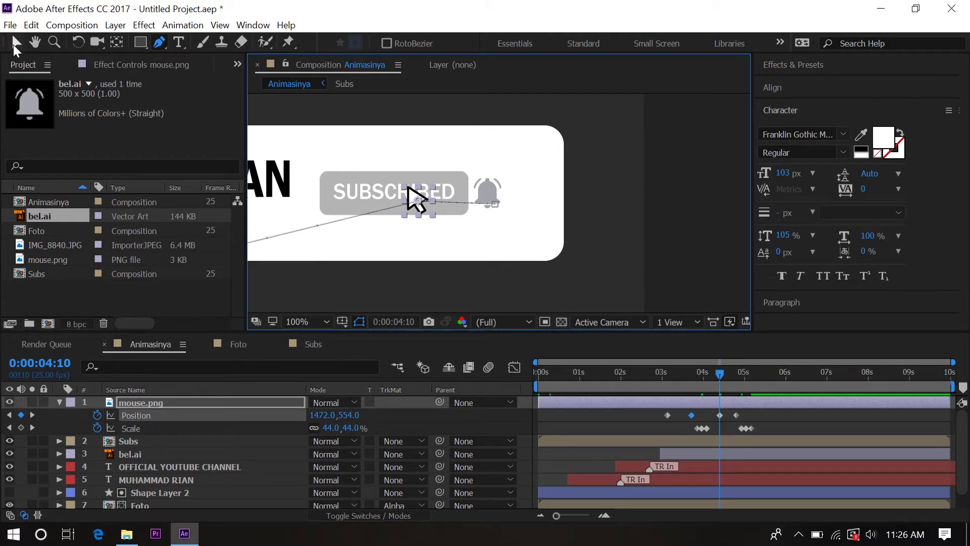
{"action": "left_click", "coordinate": [16, 43]}
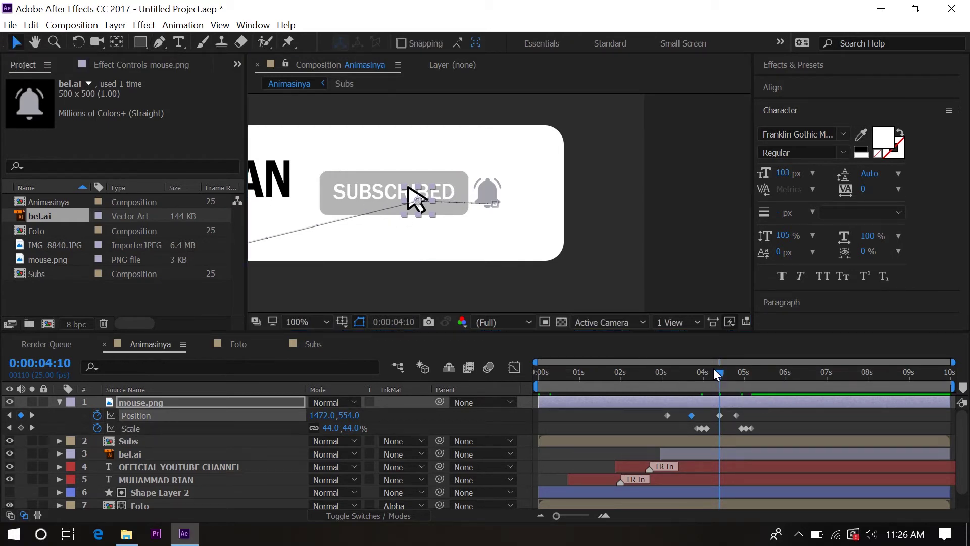
{"action": "left_click_drag", "start_coordinate": [662, 368], "coordinate": [603, 366]}
{"action": "key", "text": "space"}
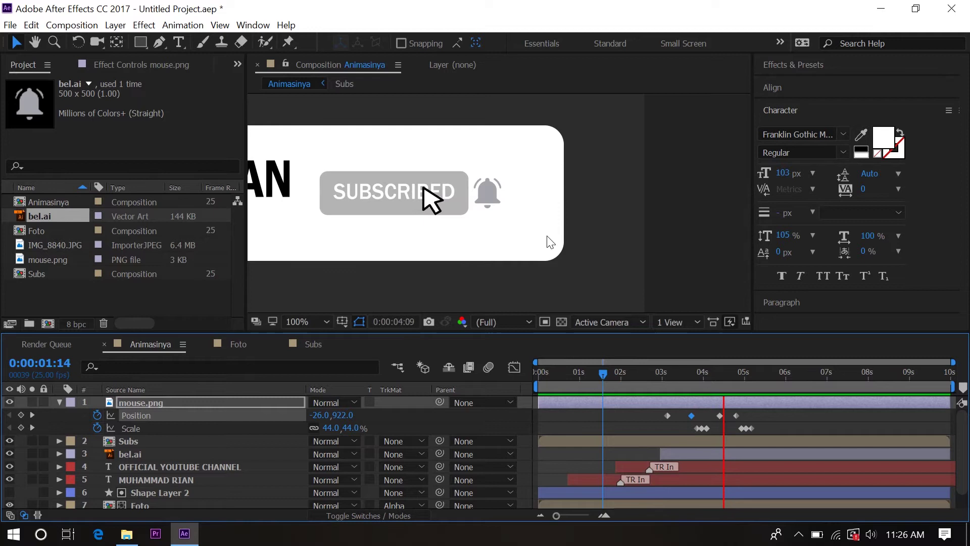
{"action": "key", "text": "space"}
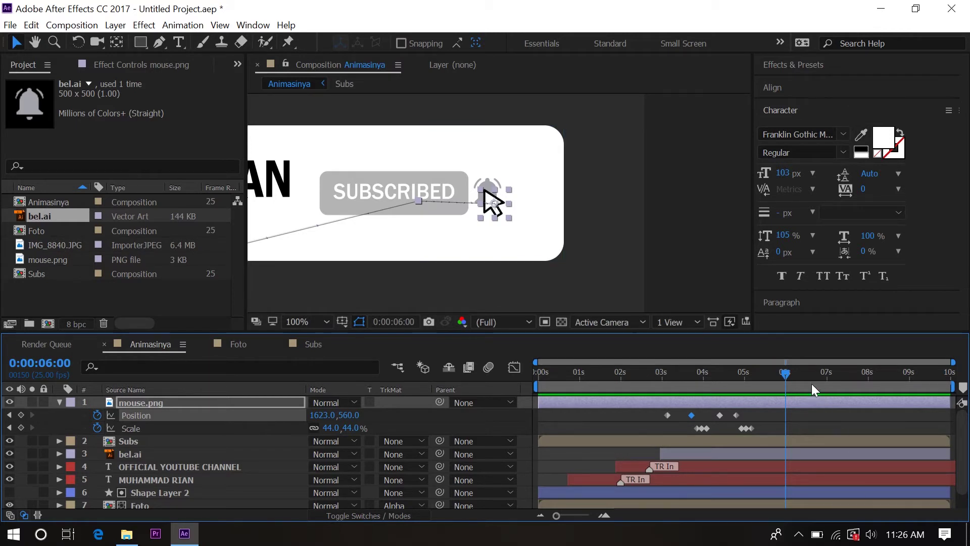
{"action": "left_click_drag", "start_coordinate": [786, 377], "coordinate": [718, 375]}
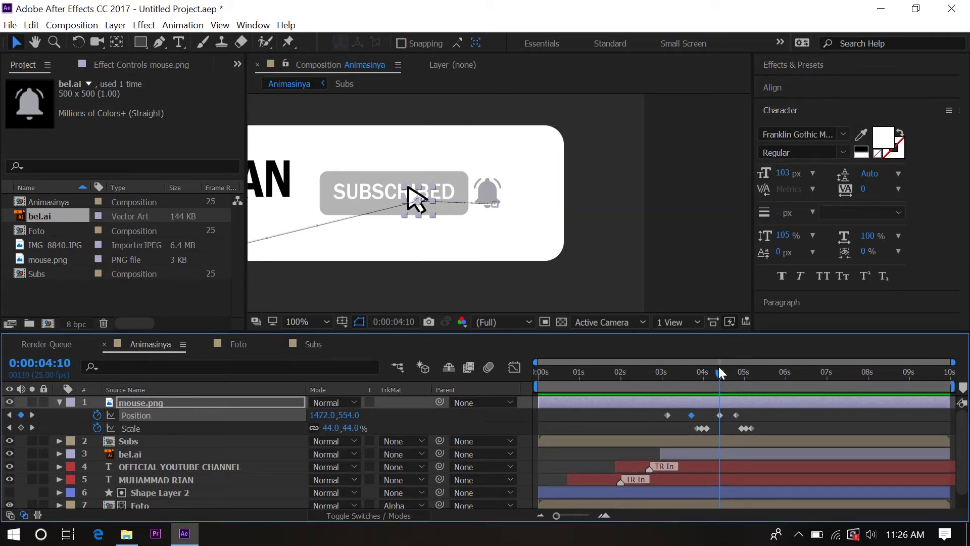
{"action": "mouse_move", "coordinate": [718, 374]}
{"action": "left_mouse_down"}
{"action": "mouse_move", "coordinate": [749, 379]}
{"action": "mouse_move", "coordinate": [741, 375]}
{"action": "left_mouse_up"}
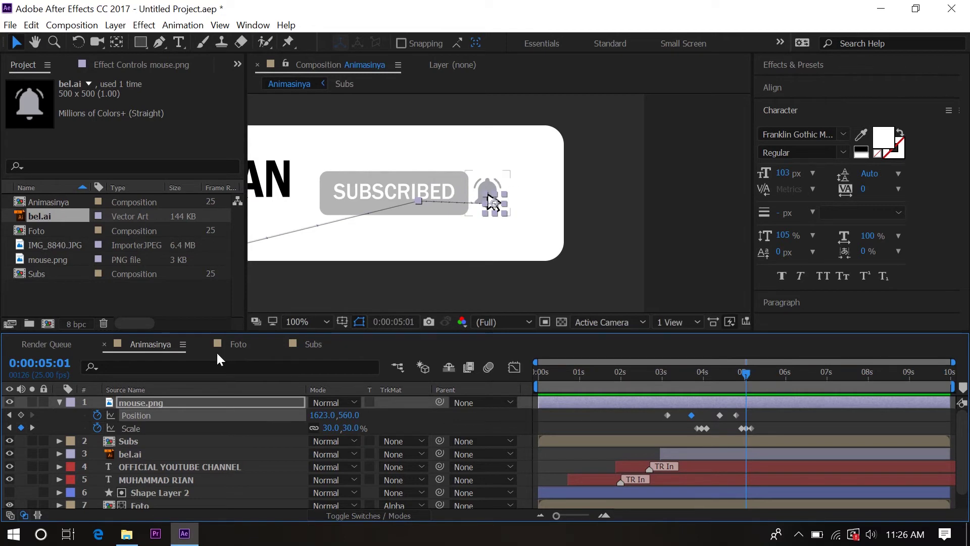
{"action": "left_click", "coordinate": [60, 401]}
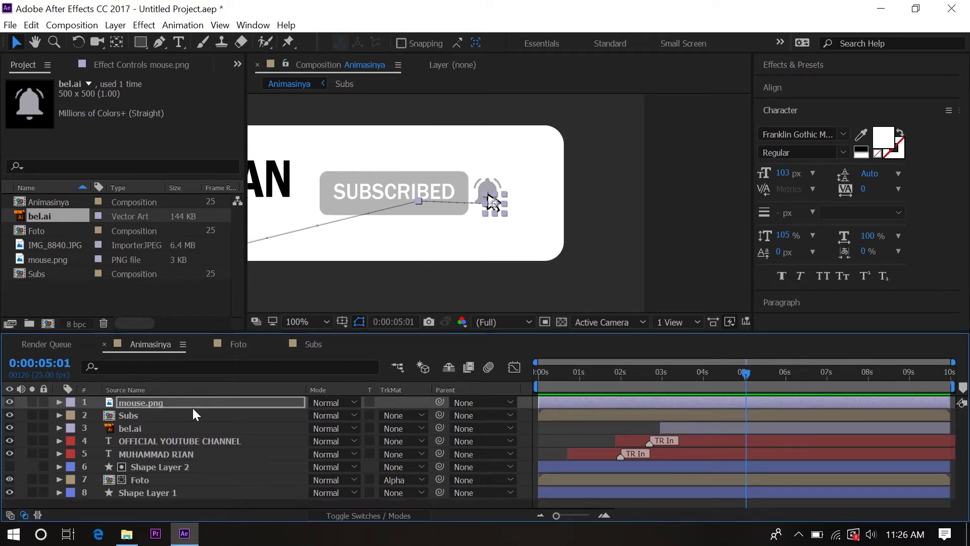
- Select the bel.ai layer and zoom the viewer to 400%, centred on the bell
{"action": "left_click", "coordinate": [152, 427]}
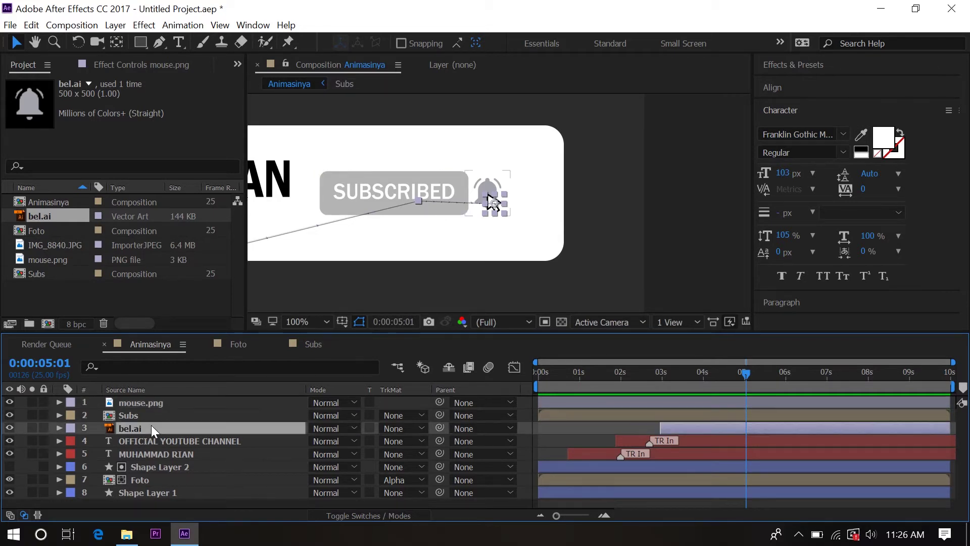
{"action": "scroll", "coordinate": [483, 170], "scroll_direction": "up", "scroll_amount": 2}
{"action": "scroll", "coordinate": [481, 171], "scroll_direction": "up", "scroll_amount": 2}
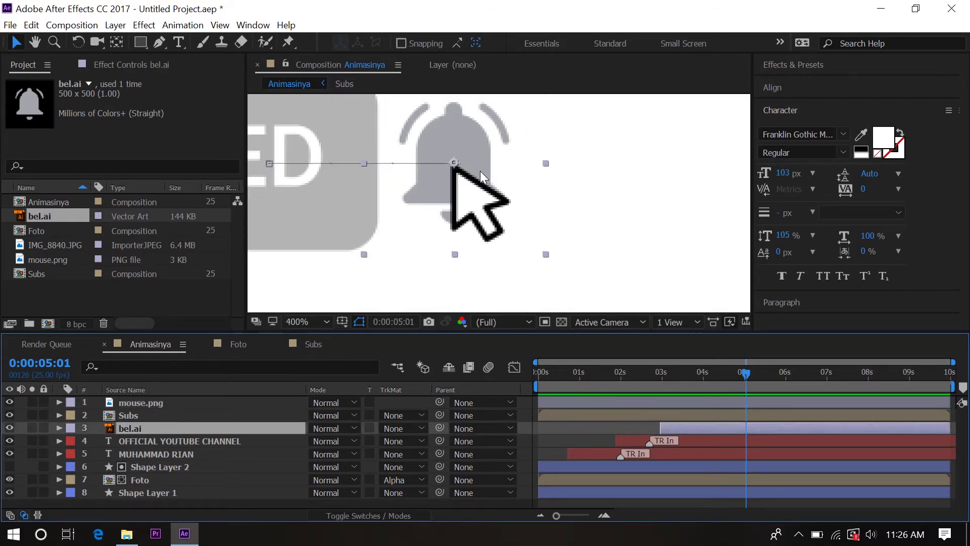
{"action": "key", "text": "h"}
{"action": "left_click_drag", "start_coordinate": [521, 159], "coordinate": [533, 215]}
- Start a Pen-tool mask around the bell's left sound-wave arc
{"action": "key", "text": "g"}
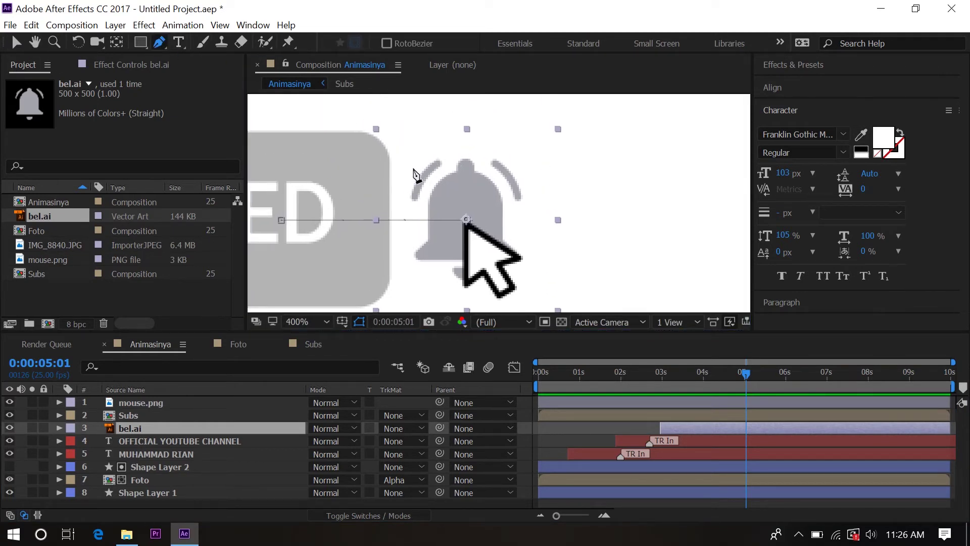
{"action": "left_click", "coordinate": [435, 149]}
{"action": "left_click", "coordinate": [410, 178]}
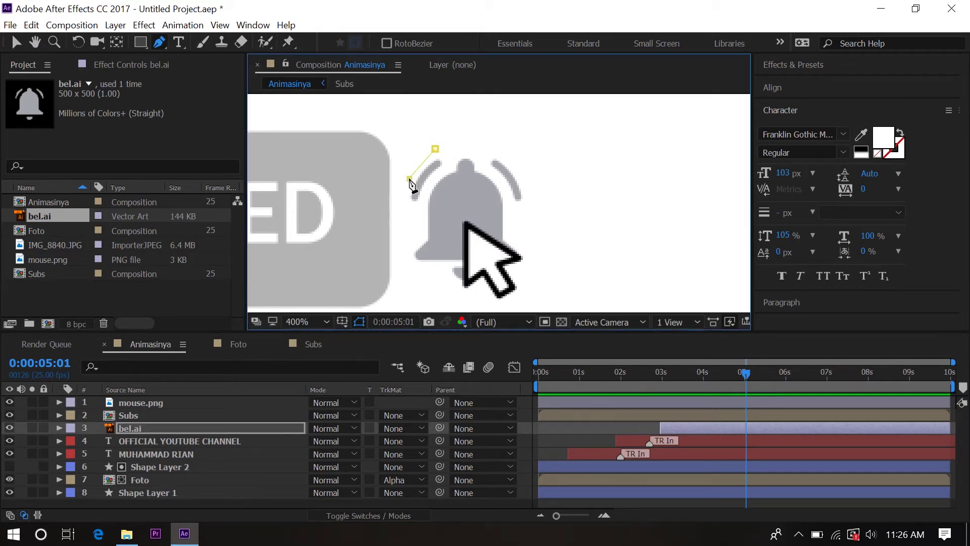
{"action": "left_click", "coordinate": [410, 206]}
{"action": "left_click", "coordinate": [422, 203]}
- Extend the mask around the right wave arc and close it at the first point
{"action": "left_click", "coordinate": [463, 148]}
{"action": "left_click", "coordinate": [486, 169]}
{"action": "left_click", "coordinate": [502, 188]}
{"action": "left_click", "coordinate": [515, 207]}
{"action": "left_click", "coordinate": [539, 197]}
{"action": "left_click", "coordinate": [491, 136]}
{"action": "left_click", "coordinate": [435, 148]}
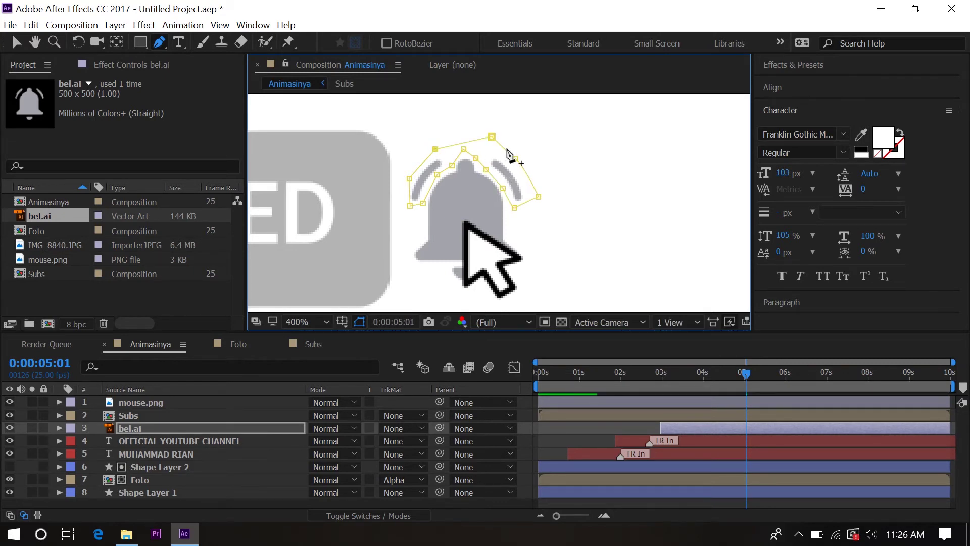
{"action": "left_click", "coordinate": [16, 43]}
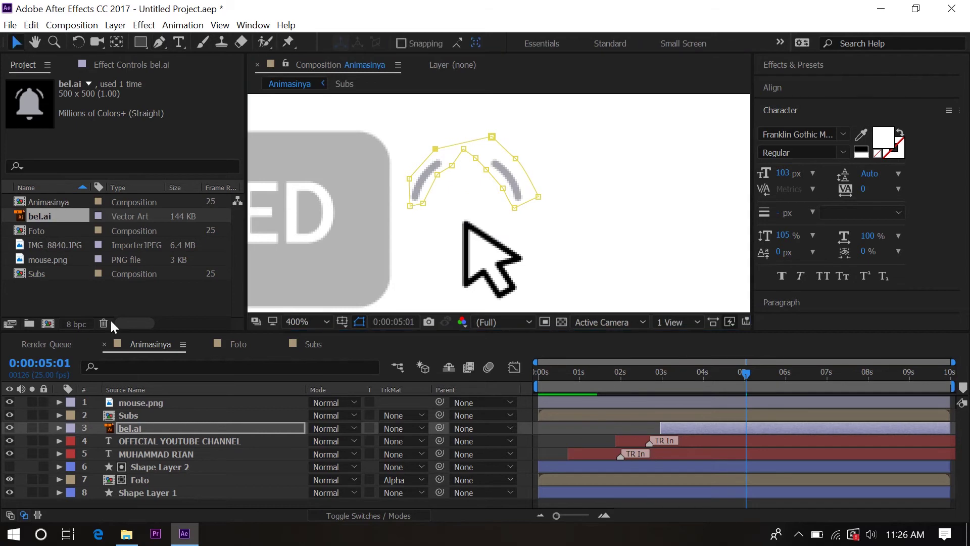
{"action": "left_click", "coordinate": [142, 428]}
- Invert the bel.ai mask to keep the bell body, then duplicate the layer
{"action": "key", "text": "m"}
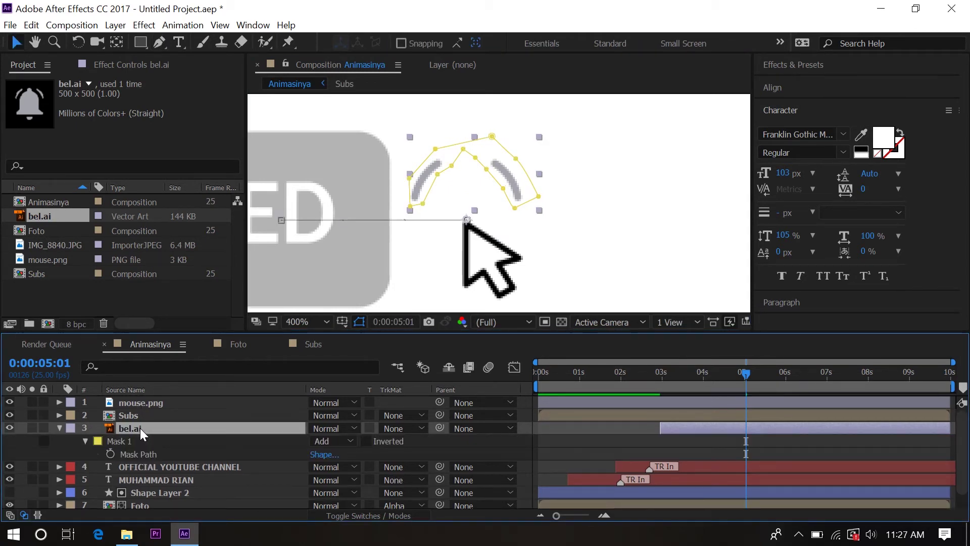
{"action": "left_click", "coordinate": [366, 439]}
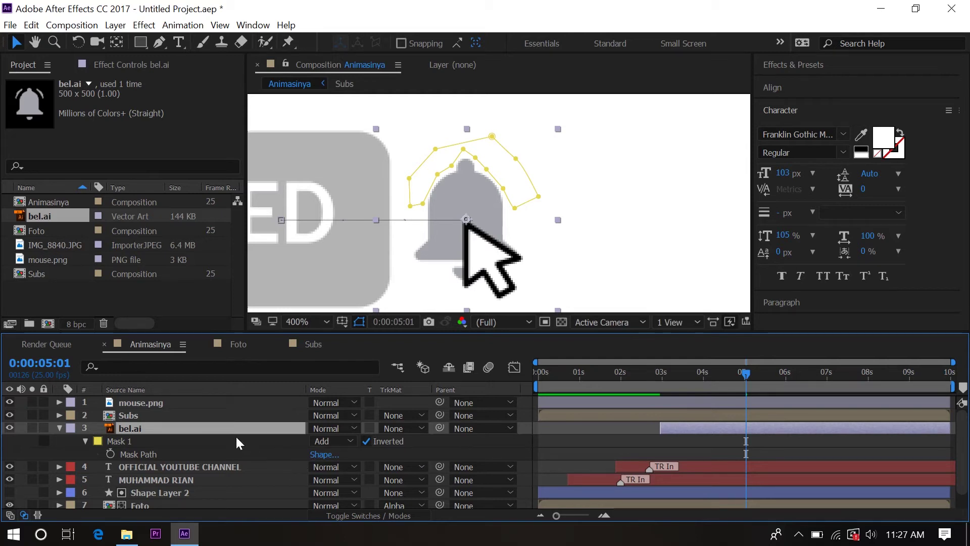
{"action": "key", "text": "ctrl+d"}
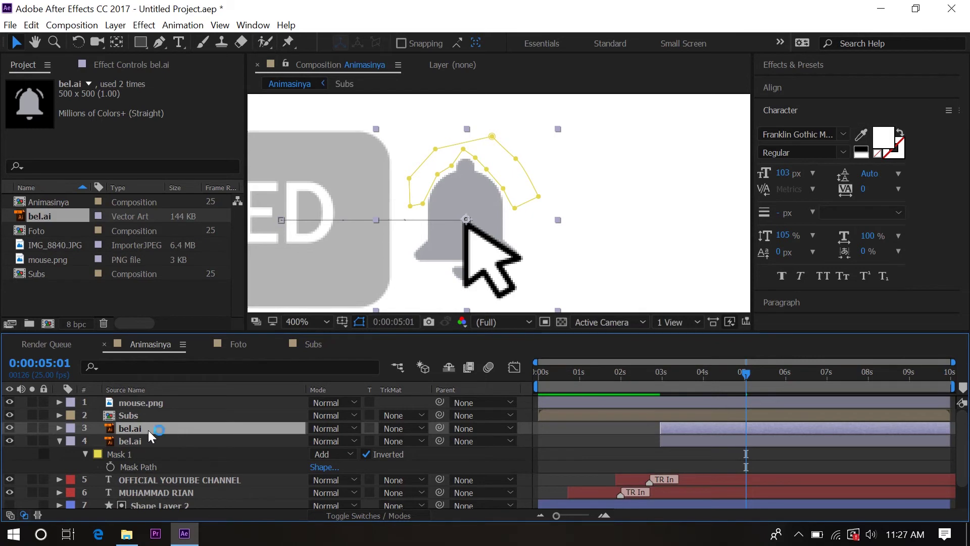
- Un-invert the duplicate's Mask 1 so it shows the arcs, then step back two frames
{"action": "key", "text": "m"}
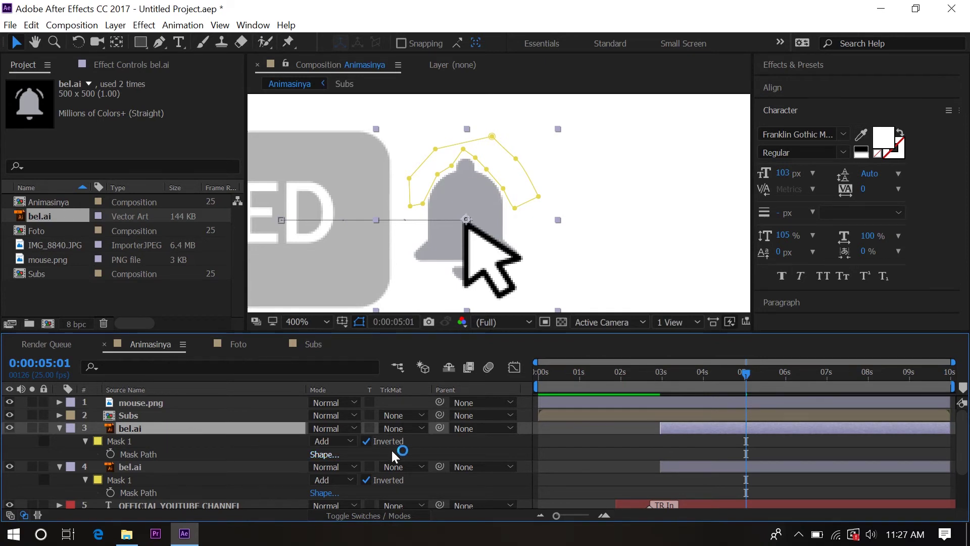
{"action": "left_click", "coordinate": [365, 441]}
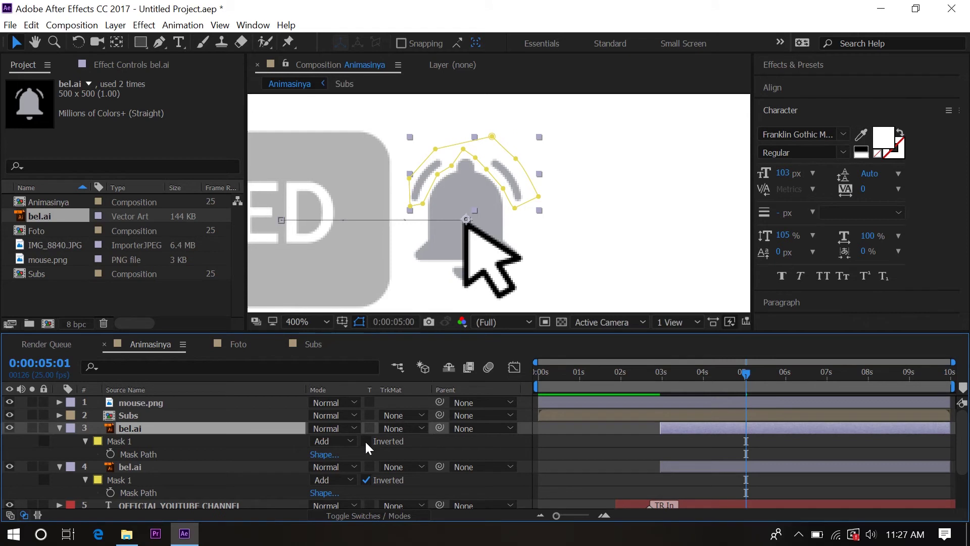
{"action": "key", "text": "Page_Up"}
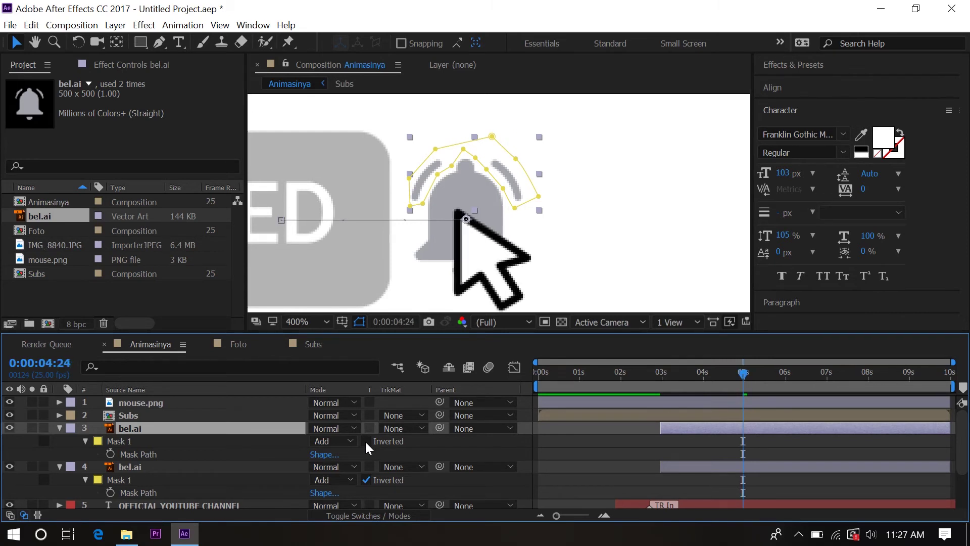
{"action": "key", "text": "Page_Up"}
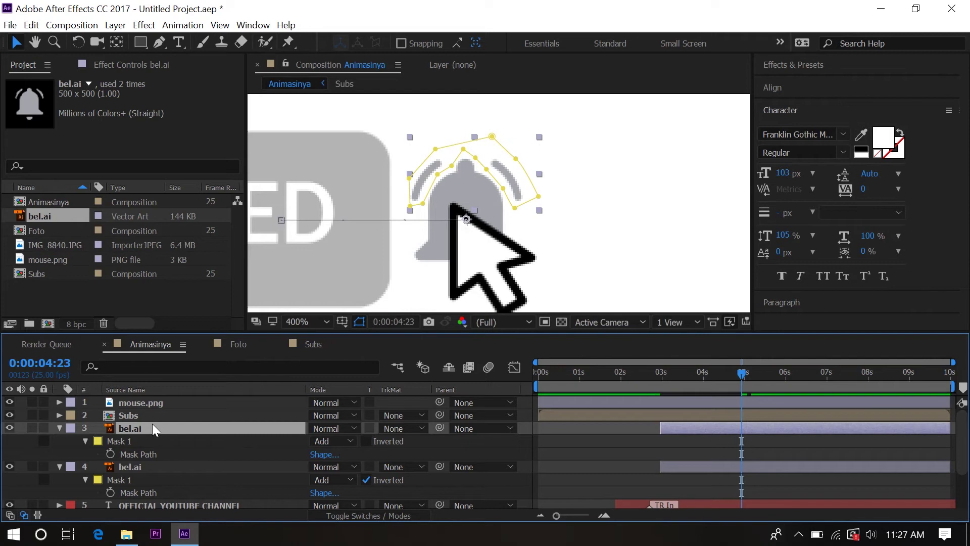
- Keyframe the arc layer's Scale from 0% at 4:23 to 18% at 5:01
{"action": "key", "text": "s"}
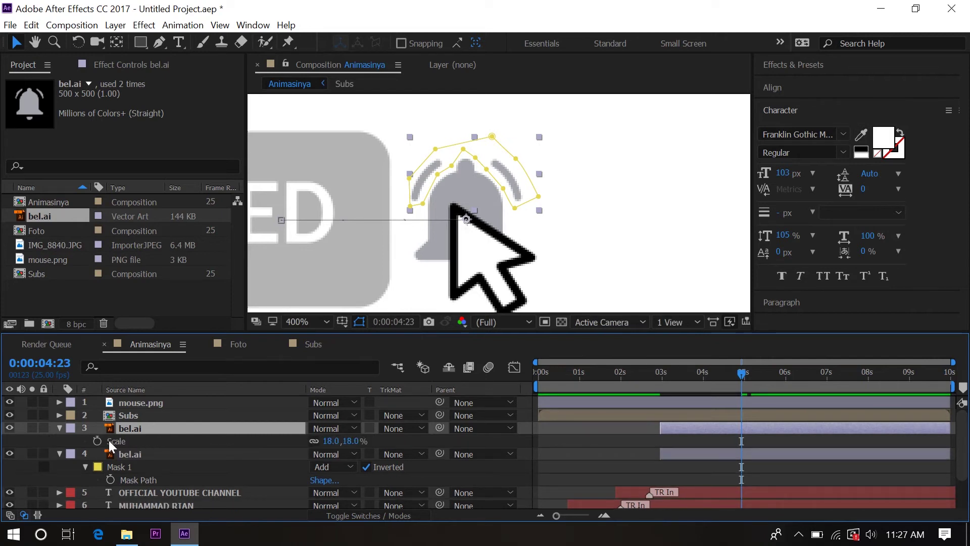
{"action": "left_click", "coordinate": [97, 440]}
{"action": "left_click", "coordinate": [331, 440]}
{"action": "type", "text": "0"}
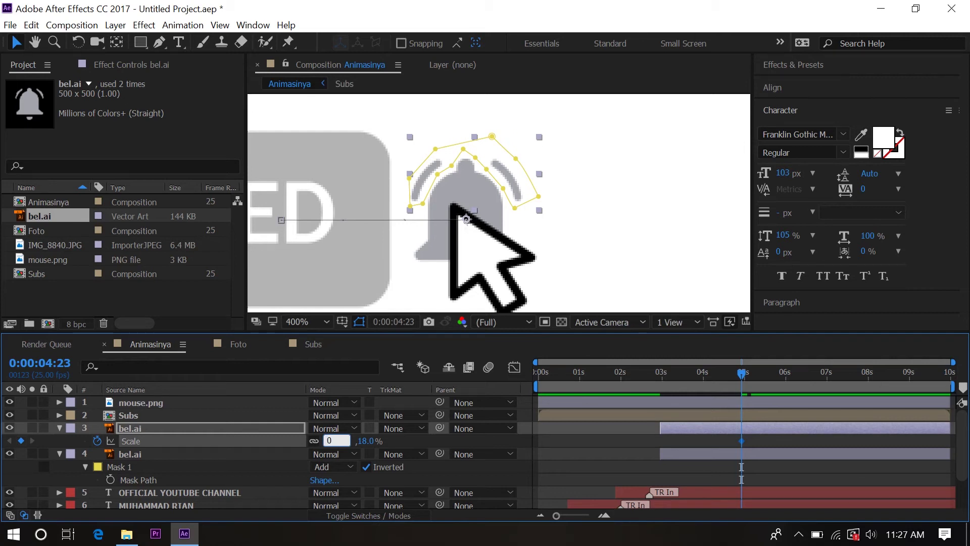
{"action": "key", "text": "Return"}
{"action": "key", "text": "Page_Down"}
{"action": "key", "text": "Page_Down"}
{"action": "key", "text": "Page_Down"}
{"action": "left_click", "coordinate": [331, 440]}
{"action": "type", "text": "18"}
{"action": "key", "text": "Return"}
{"action": "key", "text": "space"}
{"action": "key", "text": "space"}
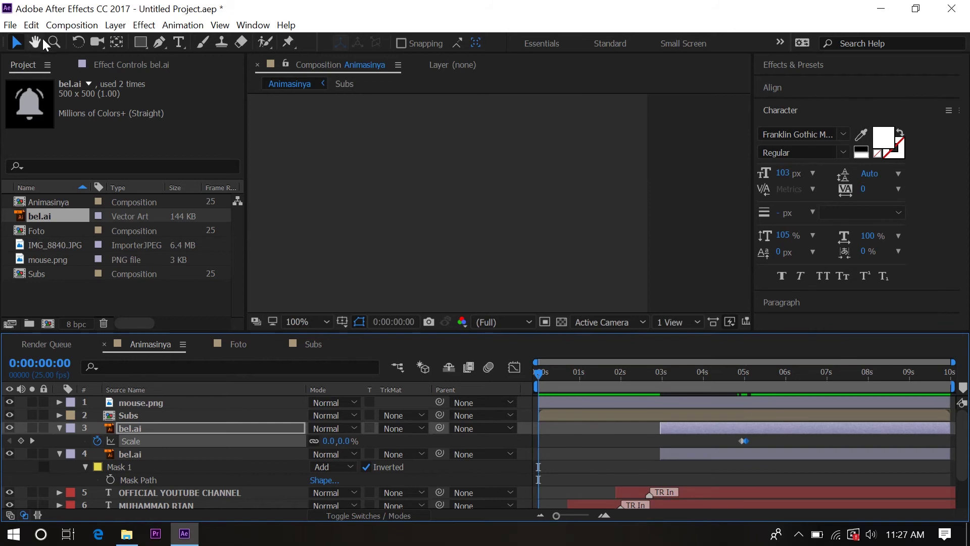
- Zoom the viewer out to 50% and preview the bell wave animation
{"action": "left_click", "coordinate": [34, 42]}
{"action": "left_click_drag", "start_coordinate": [468, 218], "coordinate": [506, 218]}
{"action": "scroll", "coordinate": [547, 215], "scroll_direction": "down", "scroll_amount": 2}
{"action": "left_click_drag", "start_coordinate": [565, 210], "coordinate": [569, 211]}
{"action": "left_click", "coordinate": [19, 45]}
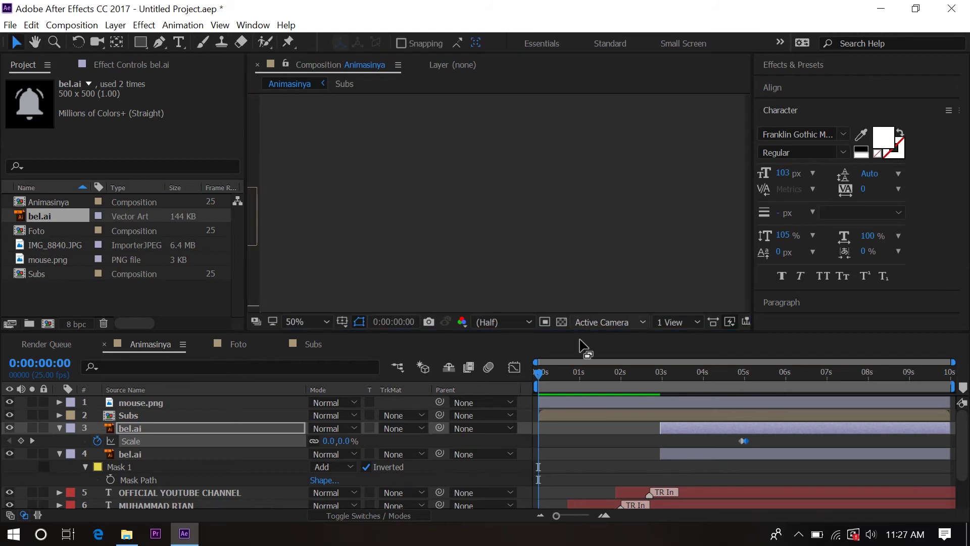
{"action": "key", "text": "space"}
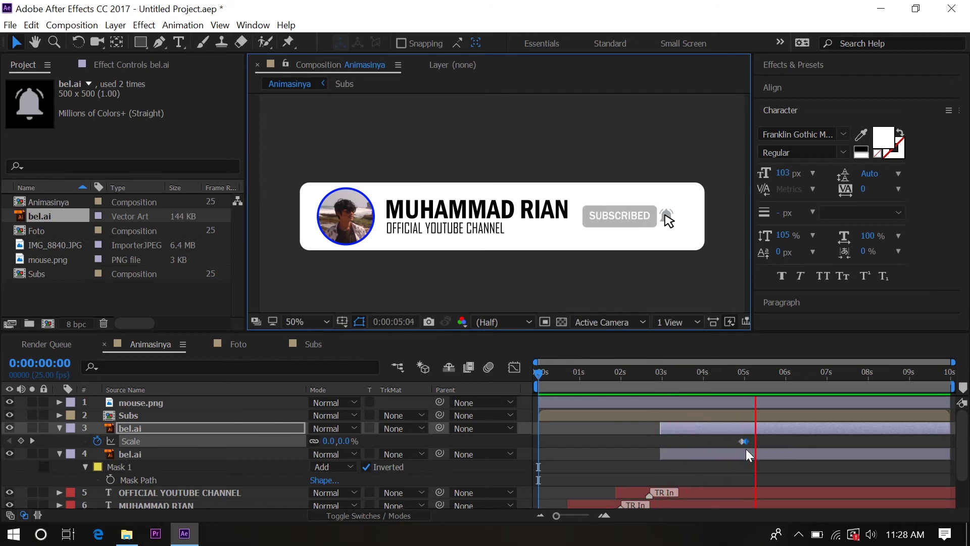
{"action": "key", "text": "space"}
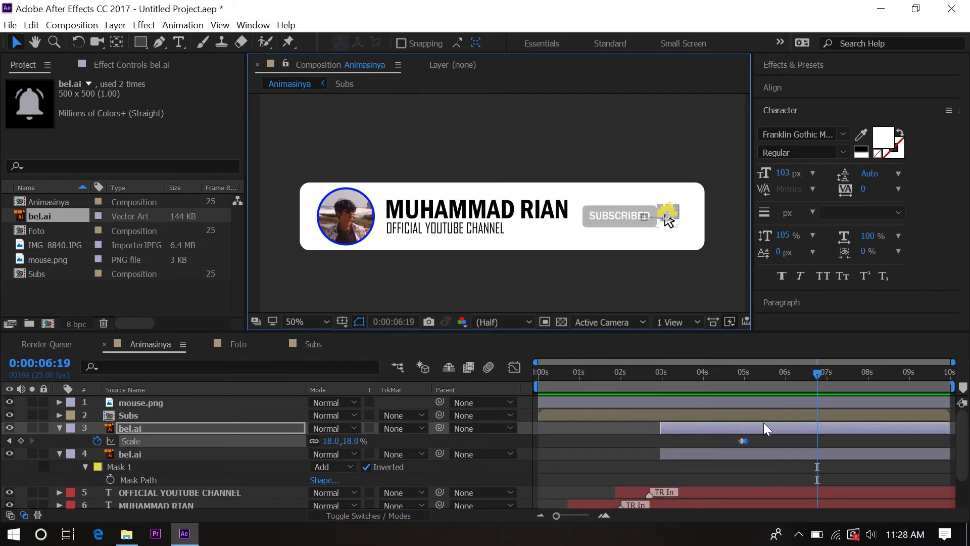
- Collapse both bell layers and set the current time to 6:00
{"action": "left_click_drag", "start_coordinate": [821, 369], "coordinate": [759, 376]}
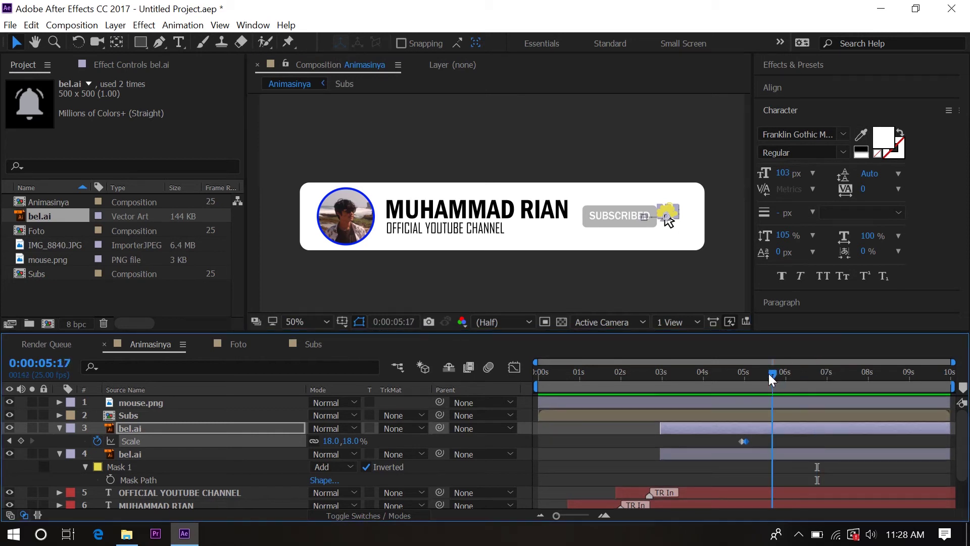
{"action": "left_click", "coordinate": [58, 429]}
{"action": "left_click", "coordinate": [59, 441]}
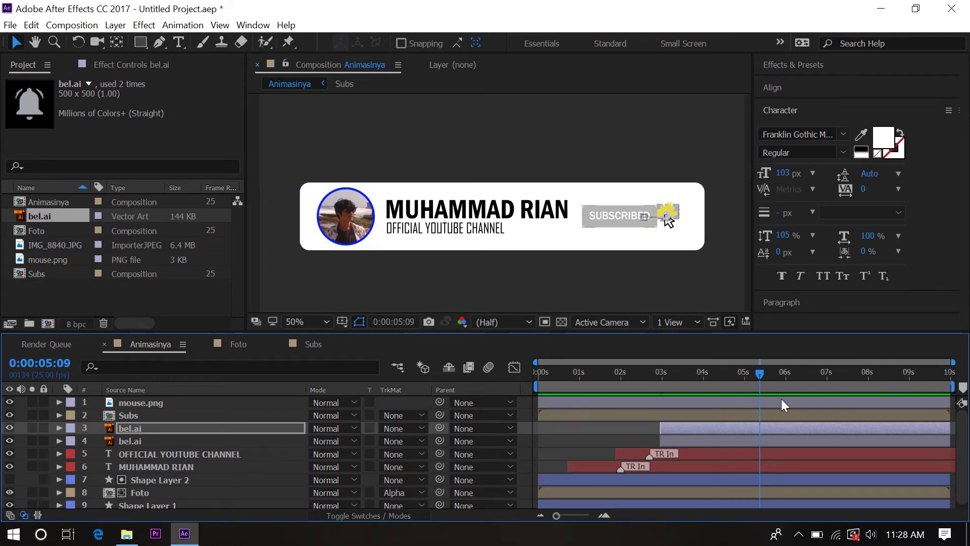
{"action": "left_click_drag", "start_coordinate": [757, 372], "coordinate": [785, 382]}
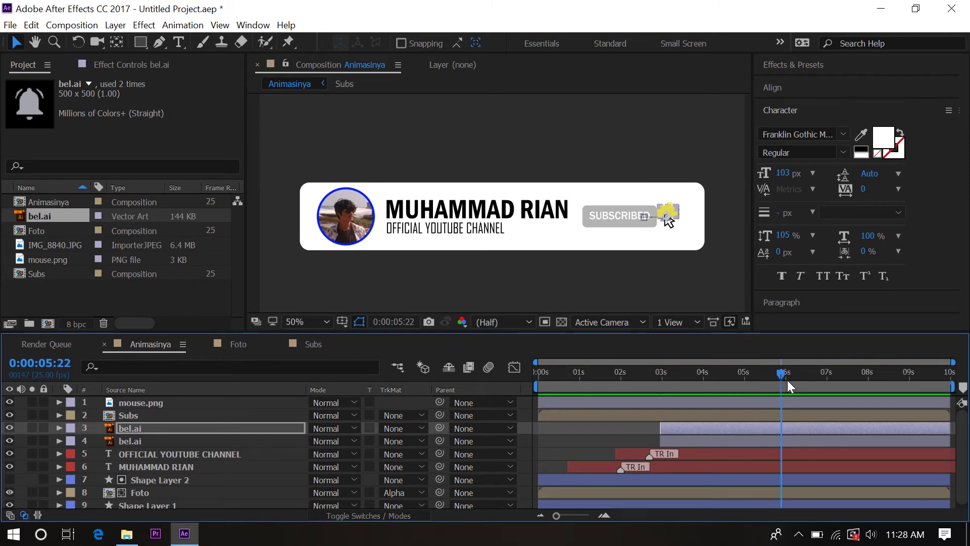
{"action": "left_click", "coordinate": [785, 382]}
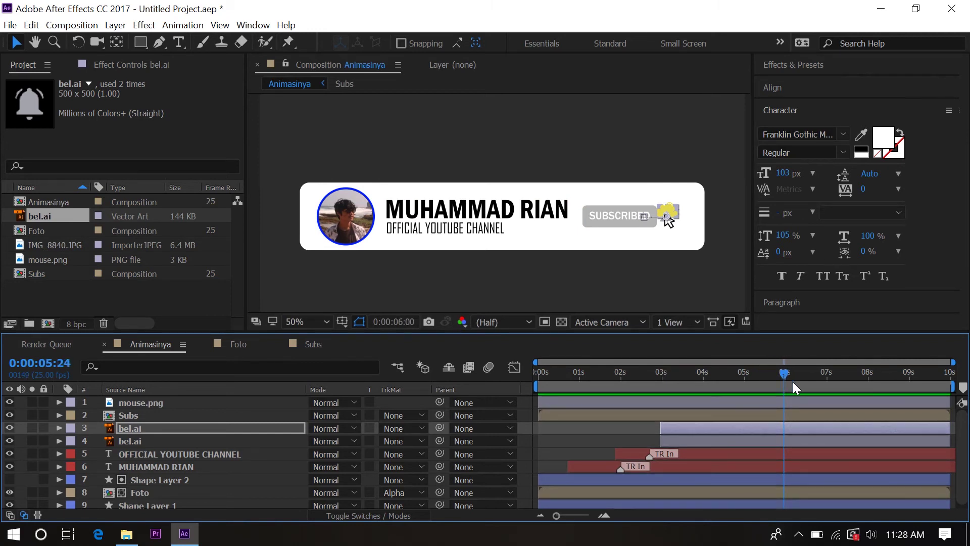
- Pre-compose every layer into 'Animasi Jadi', moving all attributes into it
{"action": "left_click", "coordinate": [174, 402]}
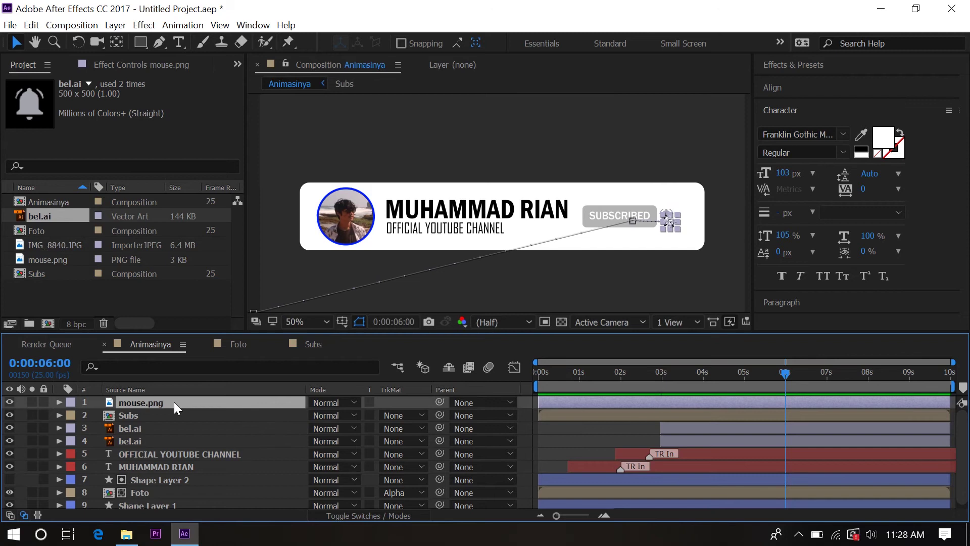
{"action": "key", "text": "ctrl+a"}
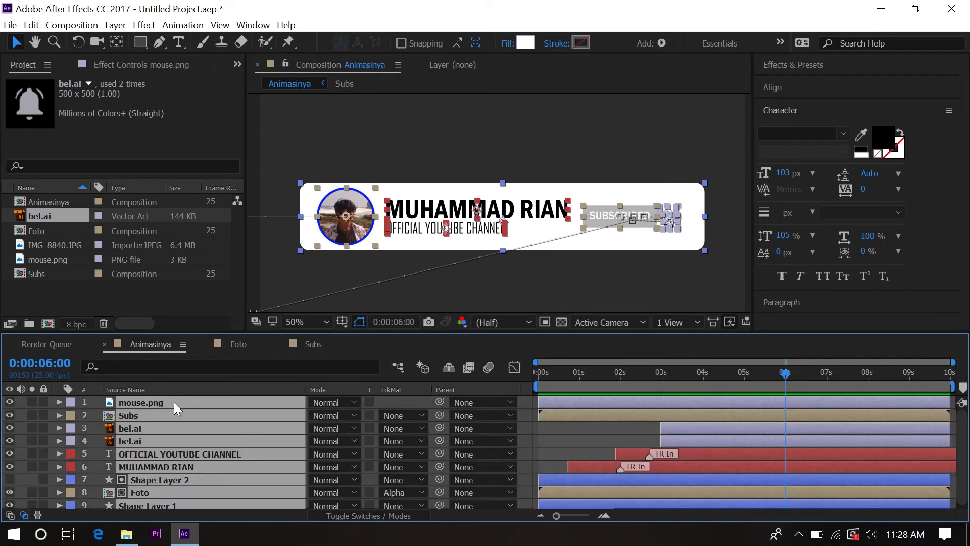
{"action": "right_click", "coordinate": [174, 402]}
{"action": "left_click", "coordinate": [216, 476]}
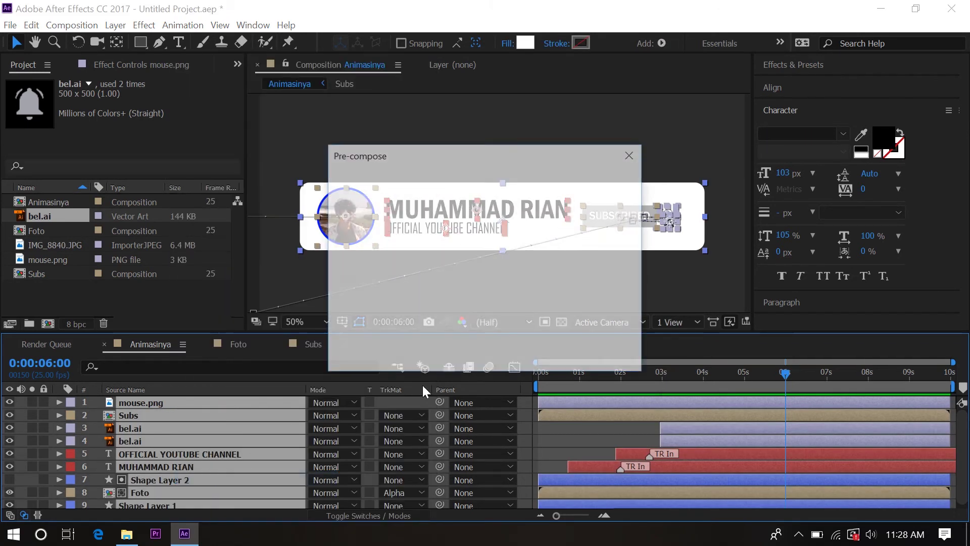
{"action": "key", "text": "BackSpace"}
{"action": "type", "text": "Animasi Jadi"}
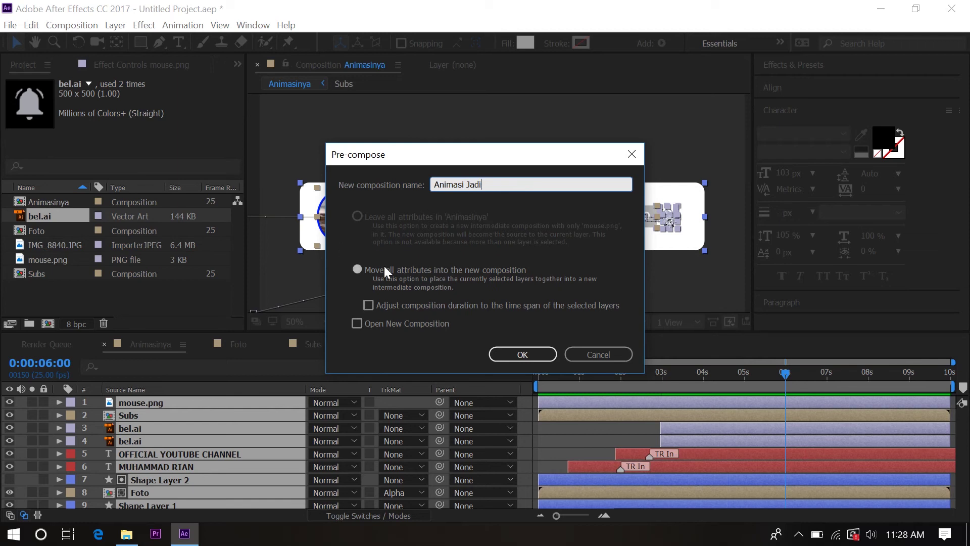
{"action": "left_click", "coordinate": [518, 355]}
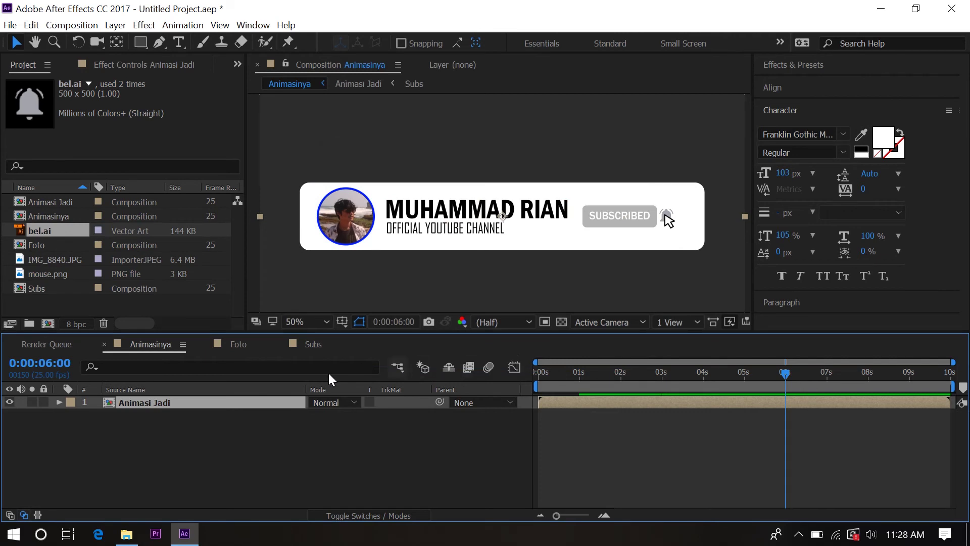
- Keyframe the banner's Position from 960, 540 at 6:00 to 960, 1109 at 6:10, then preview
{"action": "key", "text": "p"}
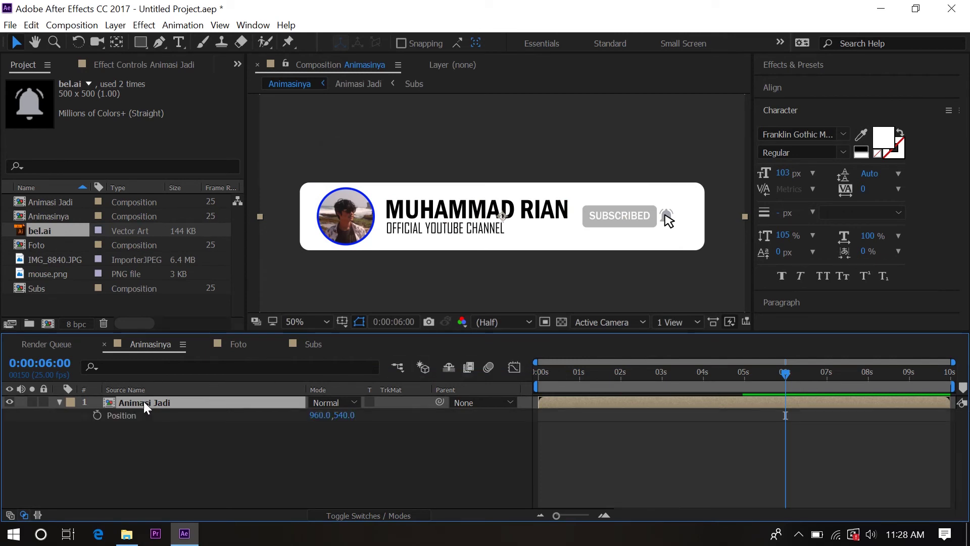
{"action": "left_click", "coordinate": [95, 414]}
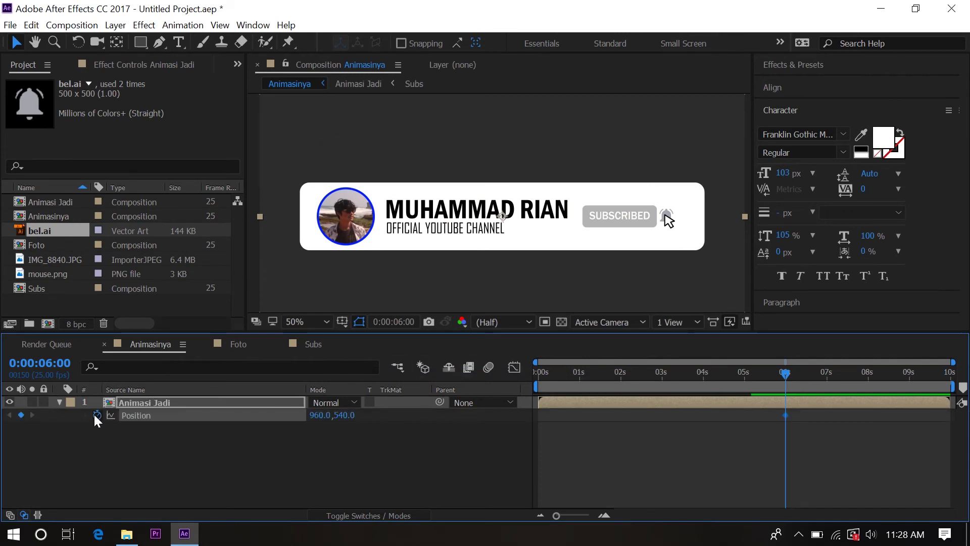
{"action": "key", "text": "shift+Page_Down"}
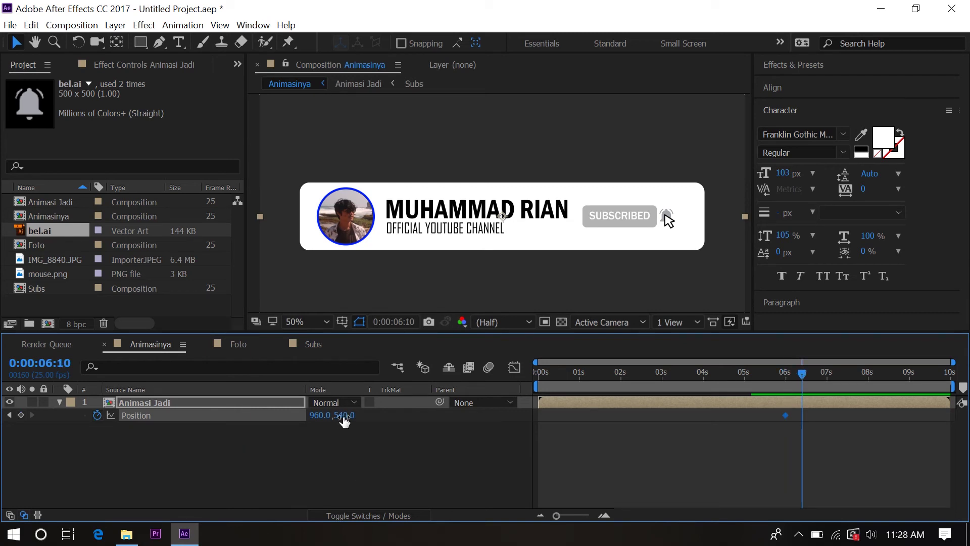
{"action": "left_click_drag", "start_coordinate": [346, 415], "coordinate": [693, 499]}
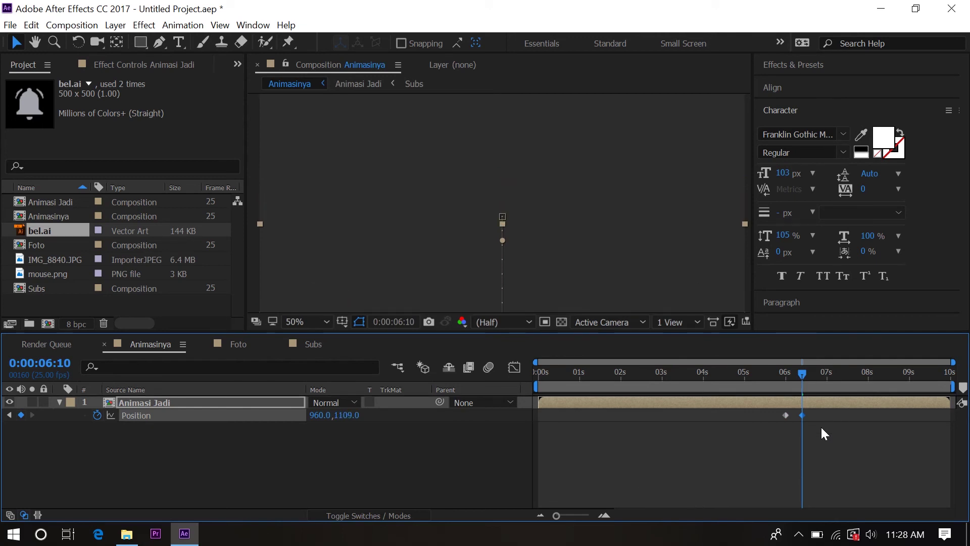
{"action": "left_click_drag", "start_coordinate": [802, 374], "coordinate": [380, 387]}
{"action": "key", "text": "space"}
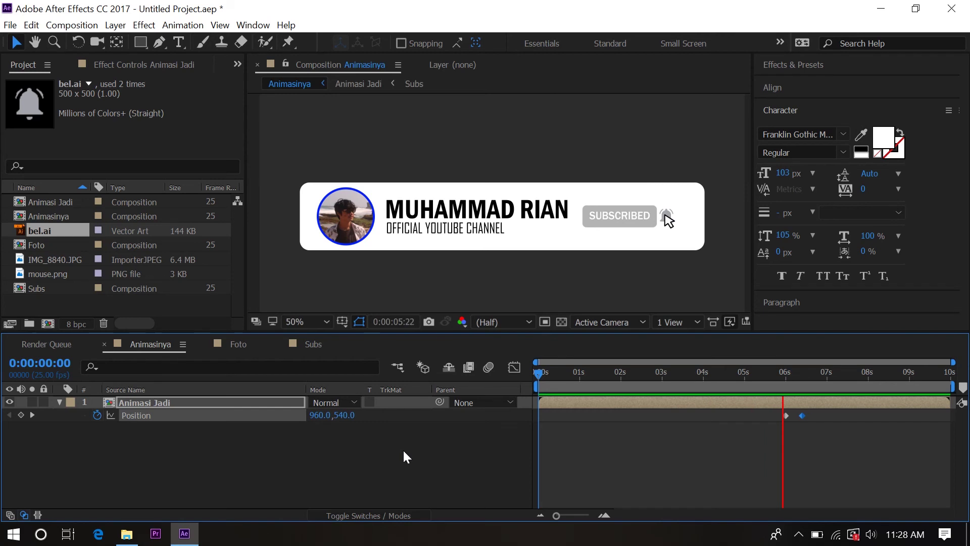
{"action": "key", "text": "space"}
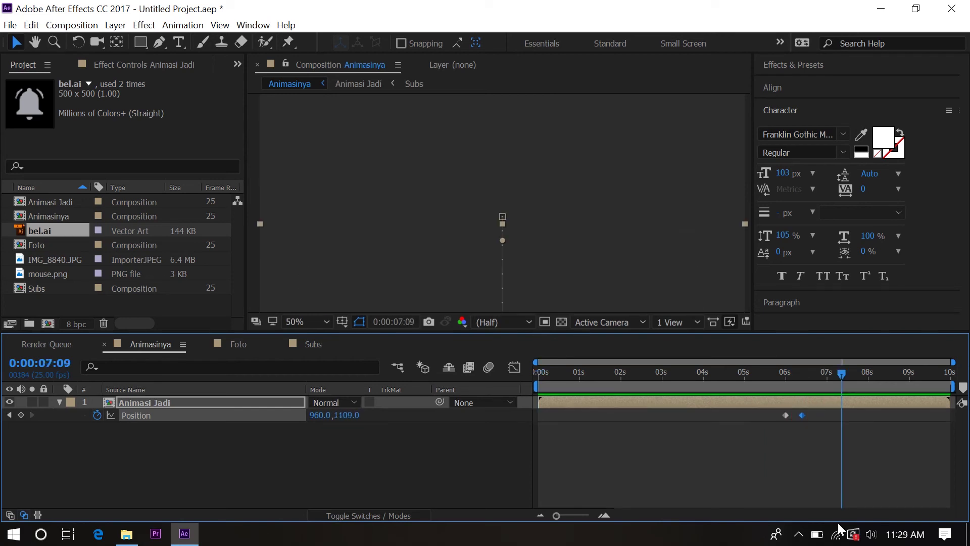
- Ease both Position keyframes in the speed graph
{"action": "left_click_drag", "start_coordinate": [838, 457], "coordinate": [773, 411]}
{"action": "left_click", "coordinate": [518, 364]}
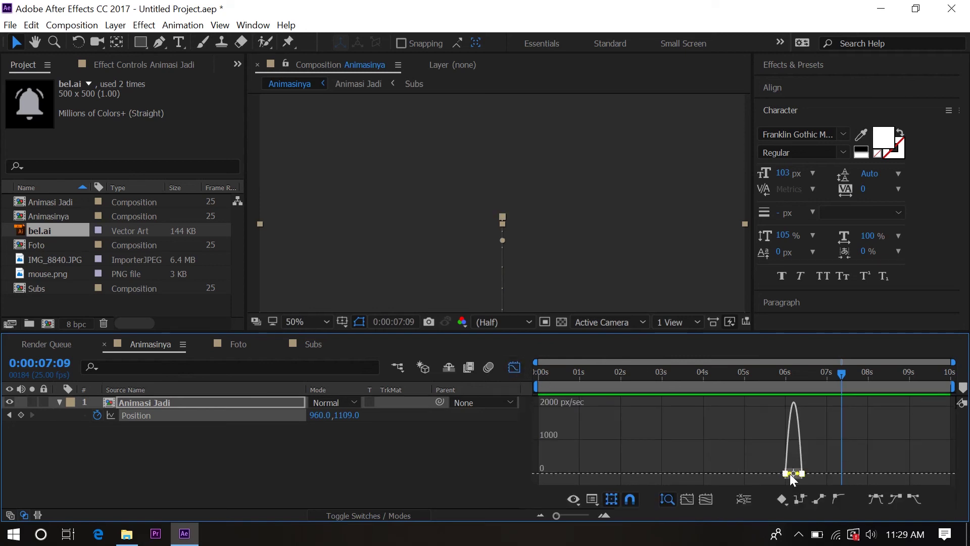
{"action": "left_click_drag", "start_coordinate": [798, 475], "coordinate": [772, 473]}
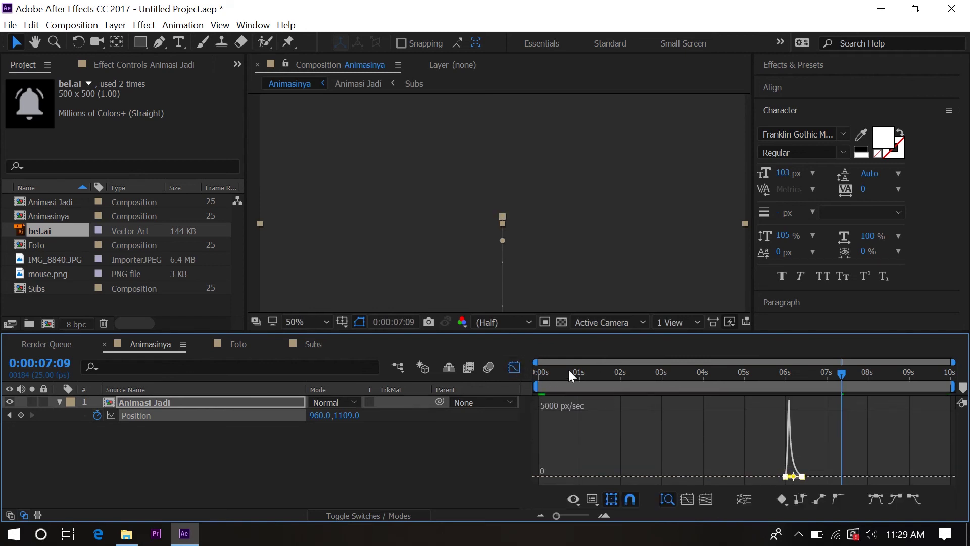
{"action": "left_click", "coordinate": [514, 368]}
{"action": "key", "text": "Home"}
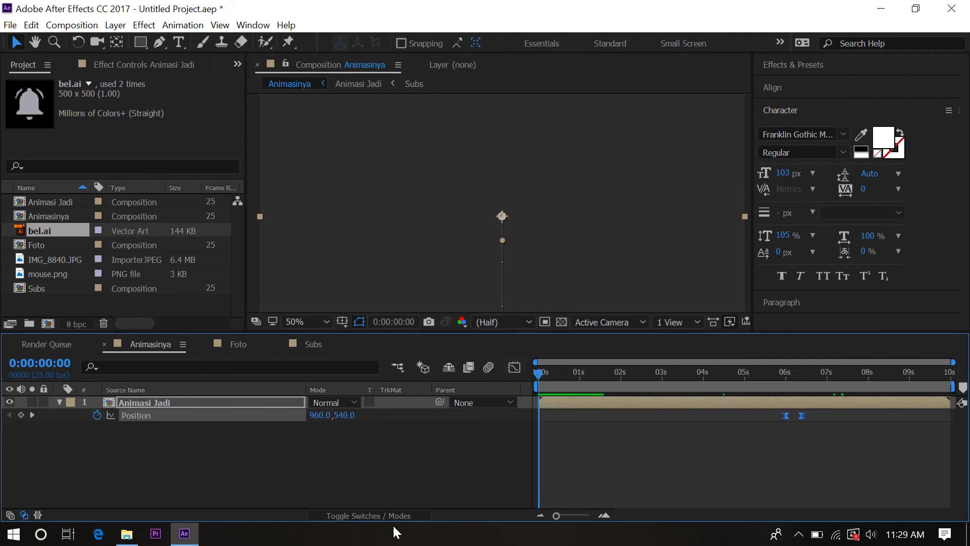
- Preview the full lower-third and set the work area end at about 6.5 seconds
{"action": "key", "text": "space"}
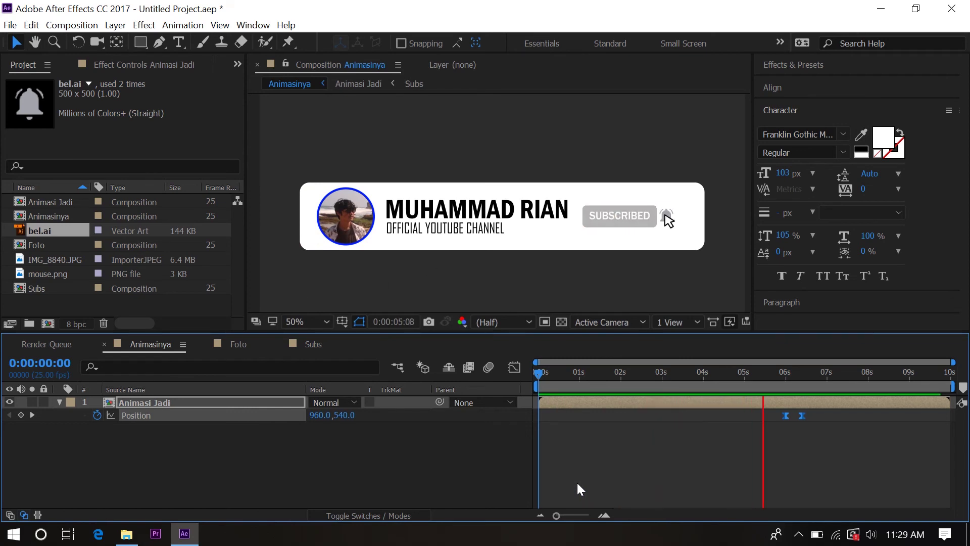
{"action": "key", "text": "n"}
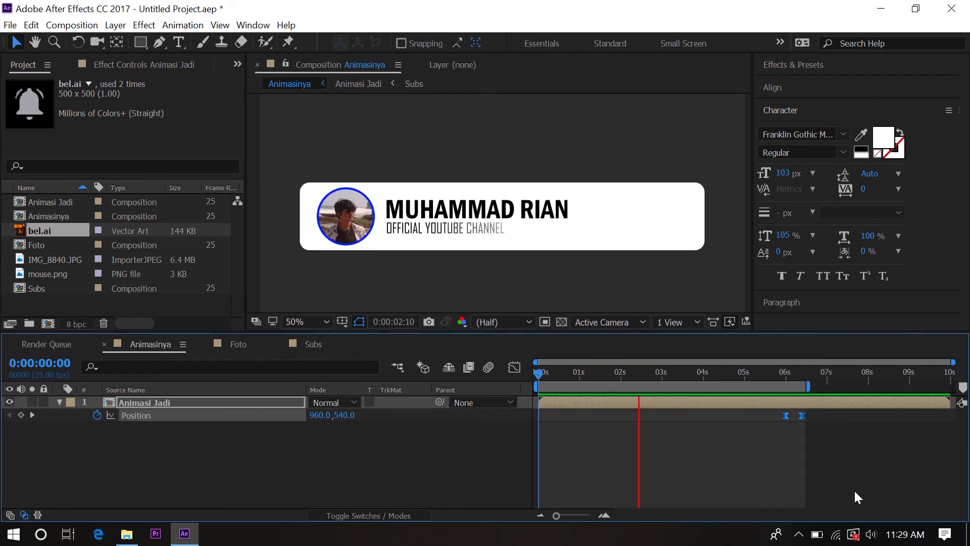